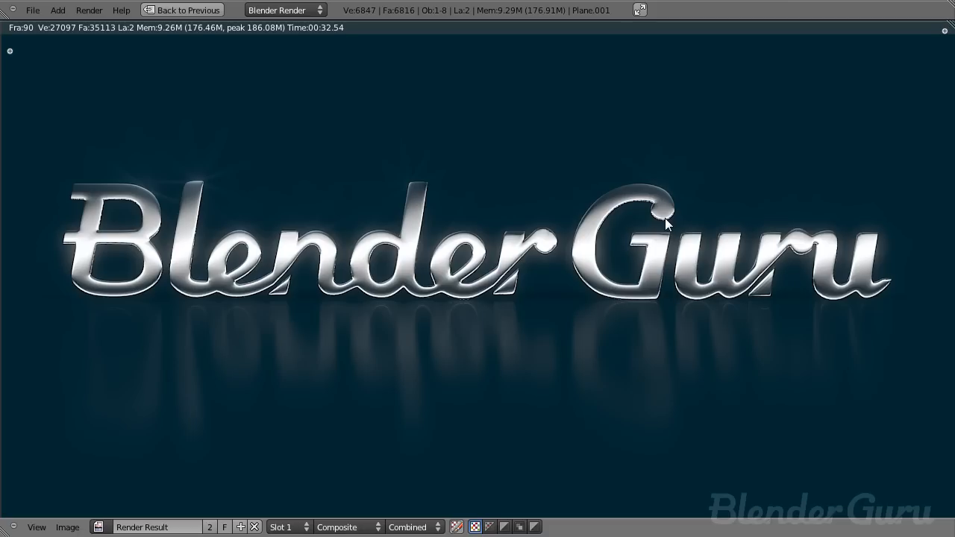
mouse_move(643, 233)
middle_mouse_down()
mouse_move(650, 236)
mouse_move(641, 235)
middle_mouse_up()
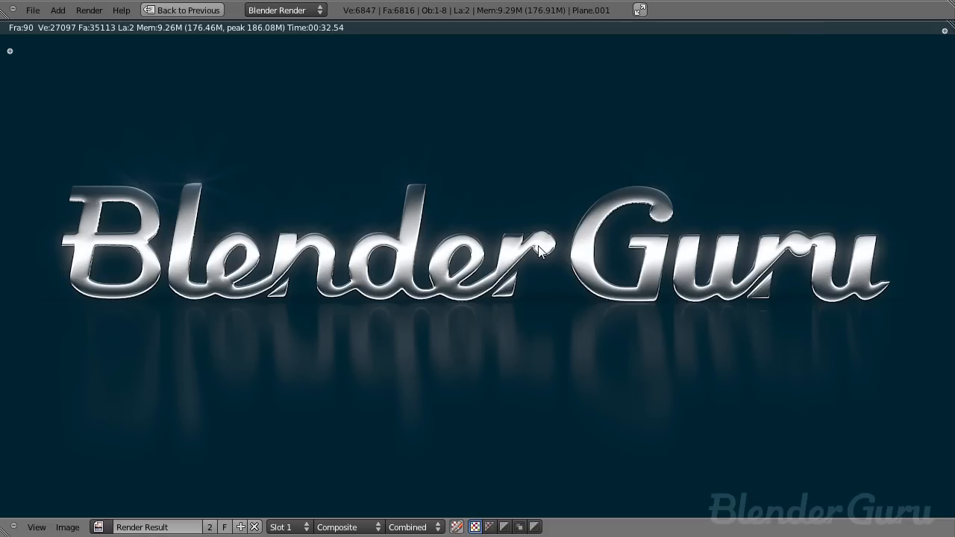
- Return from the render and inspect the logo text object's mesh in Edit Mode
key("Escape")
middle_click_drag(527, 247, 576, 265)
middle_click_drag(576, 266, 395, 262, "shift")
middle_click_drag(395, 263, 457, 298)
right_click(455, 292)
scroll(475, 347, "up", 6)
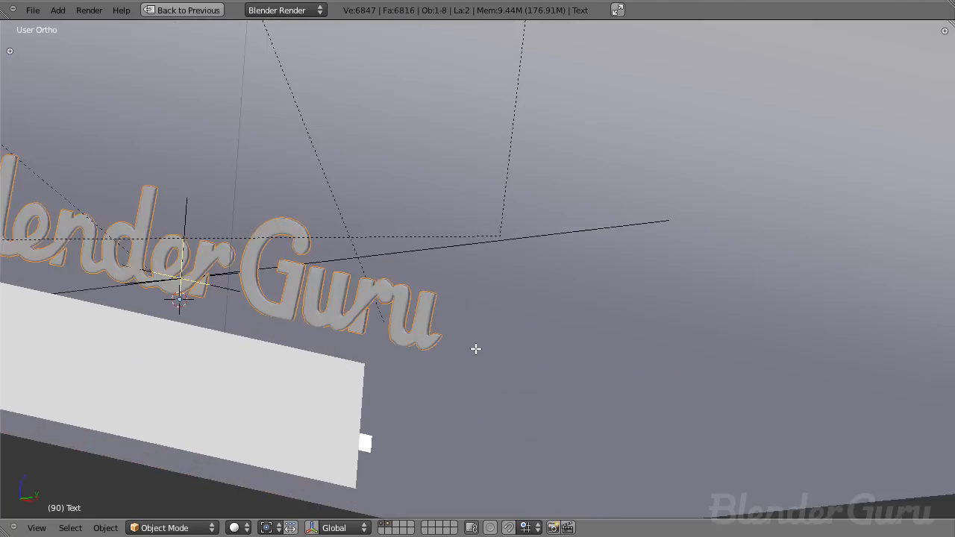
key("Tab")
middle_click_drag(307, 330, 592, 362, "shift")
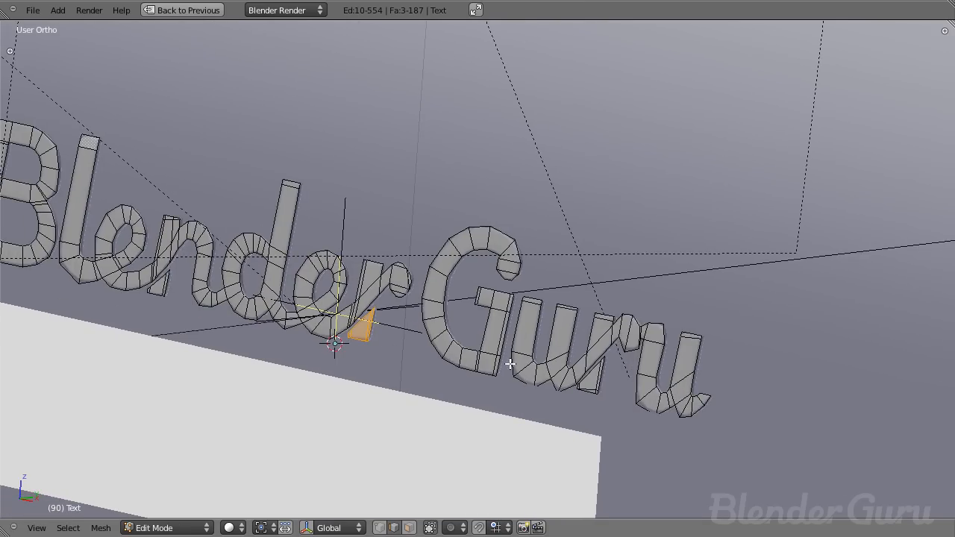
key("Tab")
- Orbit around the finished scene and select the backdrop and reflector planes to examine them
middle_click_drag(465, 370, 447, 285)
scroll(464, 329, "down", 5)
middle_click_drag(453, 240, 415, 162)
right_click(415, 162)
middle_click_drag(506, 240, 601, 219)
right_click(741, 154)
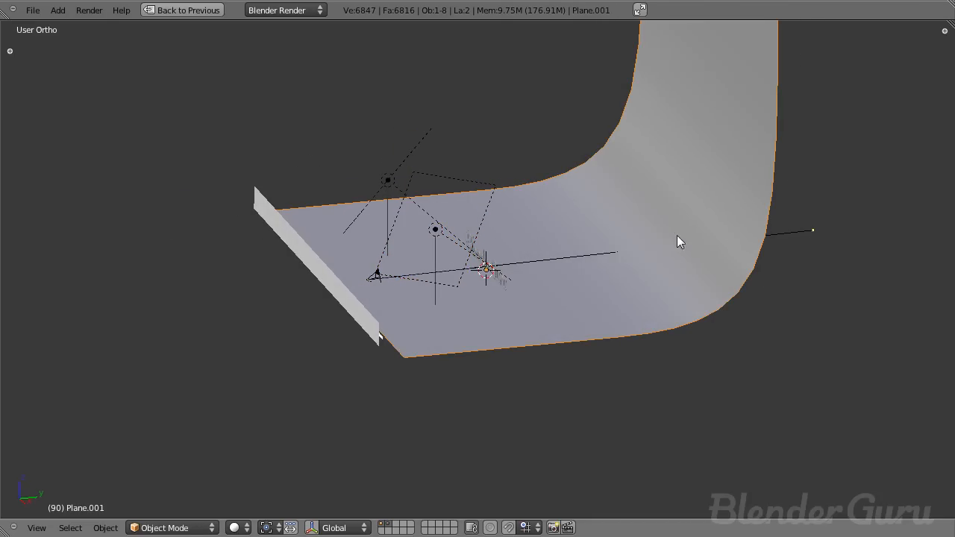
middle_click_drag(538, 332, 371, 323)
right_click(234, 270)
right_click(240, 293)
right_click(230, 283)
right_click(244, 296)
right_click(246, 300)
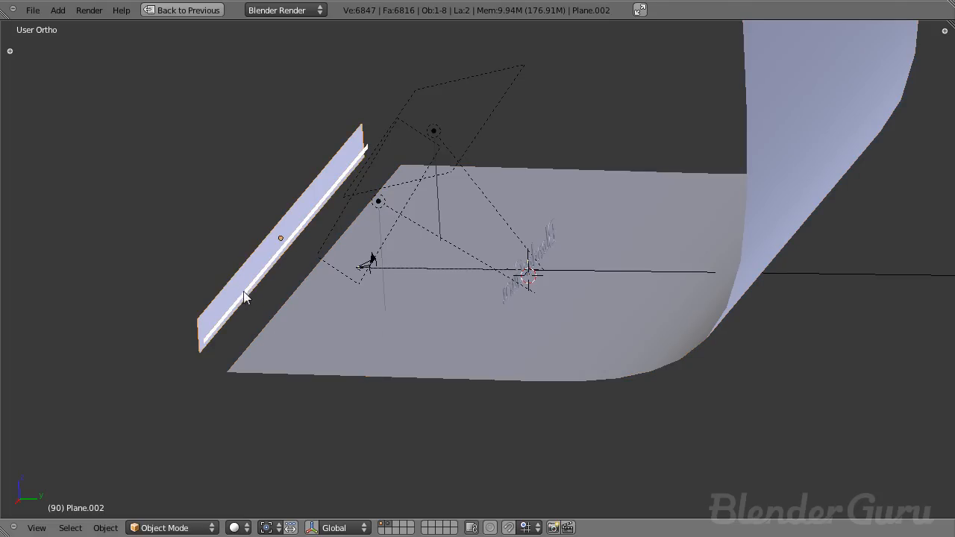
middle_click_drag(270, 278, 454, 307)
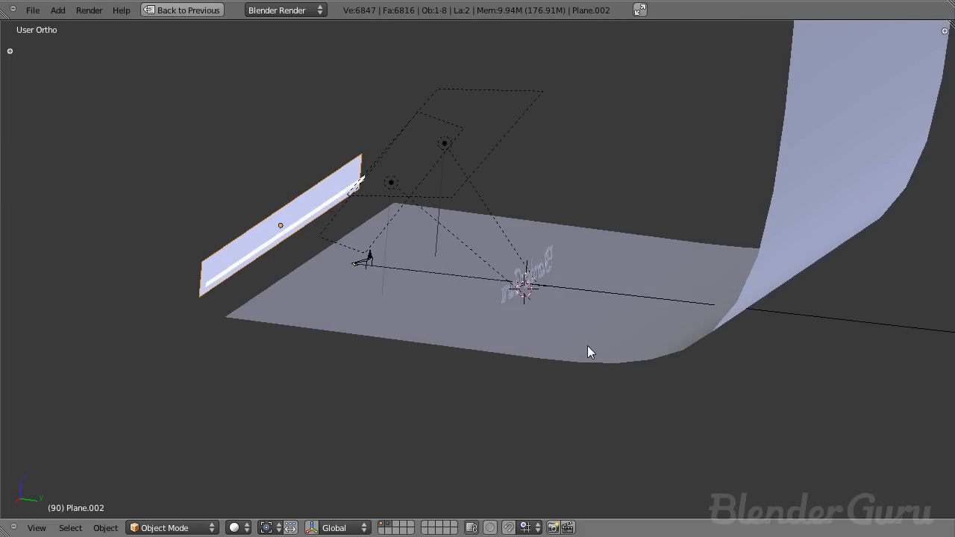
- Switch to the camera view and play back the finished logo animation
key("a")
key("KP_0")
key("alt+a")
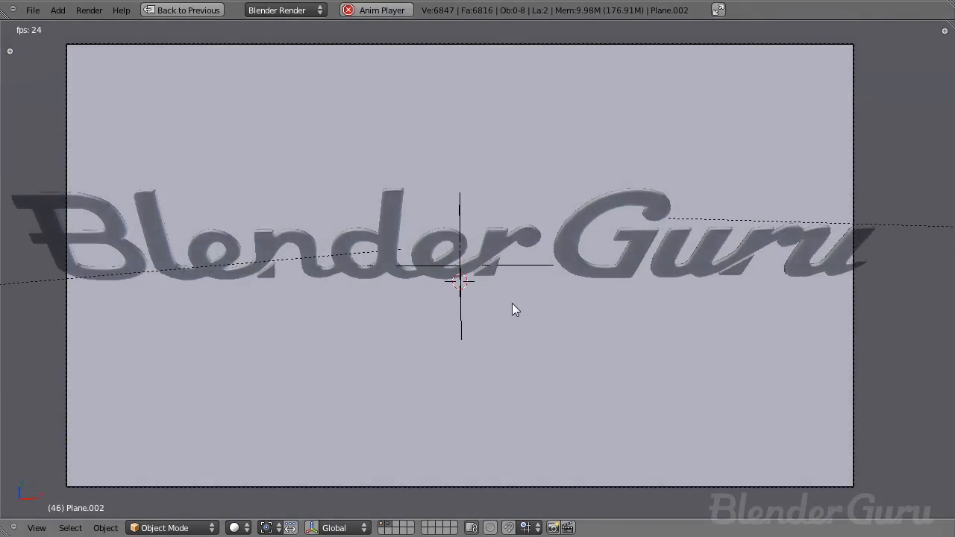
key("alt+a")
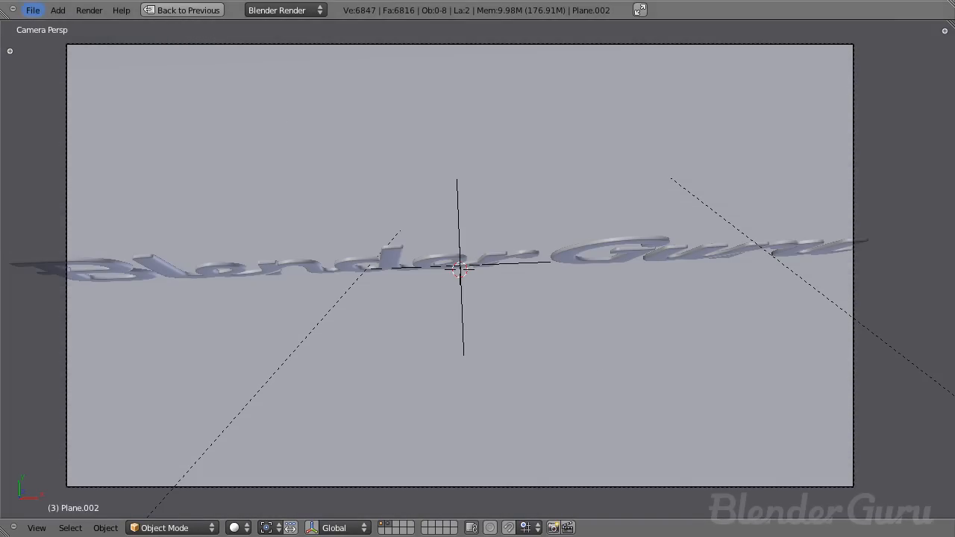
- Start a new blend file and delete the default cube in front orthographic view
left_click(35, 17)
left_click(41, 23)
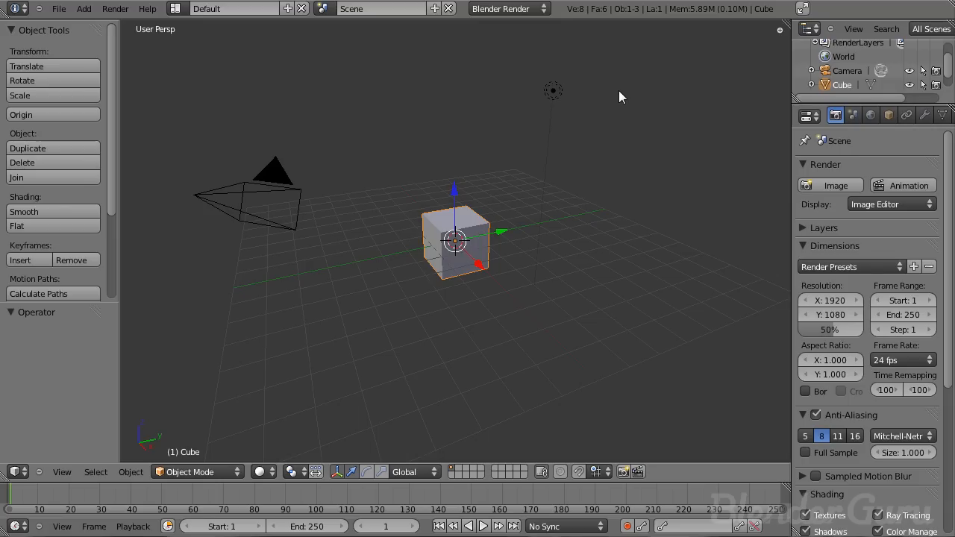
key("KP_1")
key("KP_5")
key("z")
key("x")
left_click(529, 210)
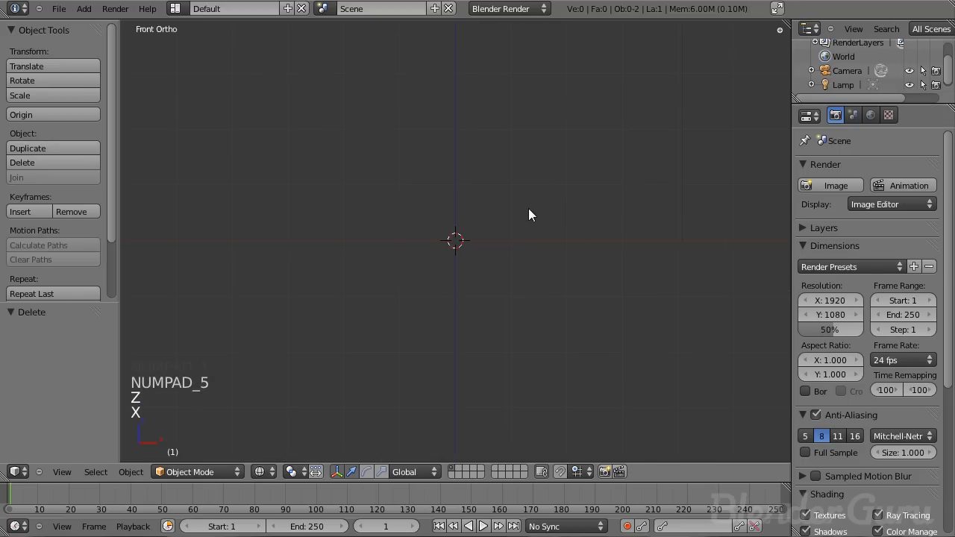
- Enable background images and load the Blender Guru half logo image from the FINAL LOGO PACKAGE folder
key("n")
left_click(698, 67)
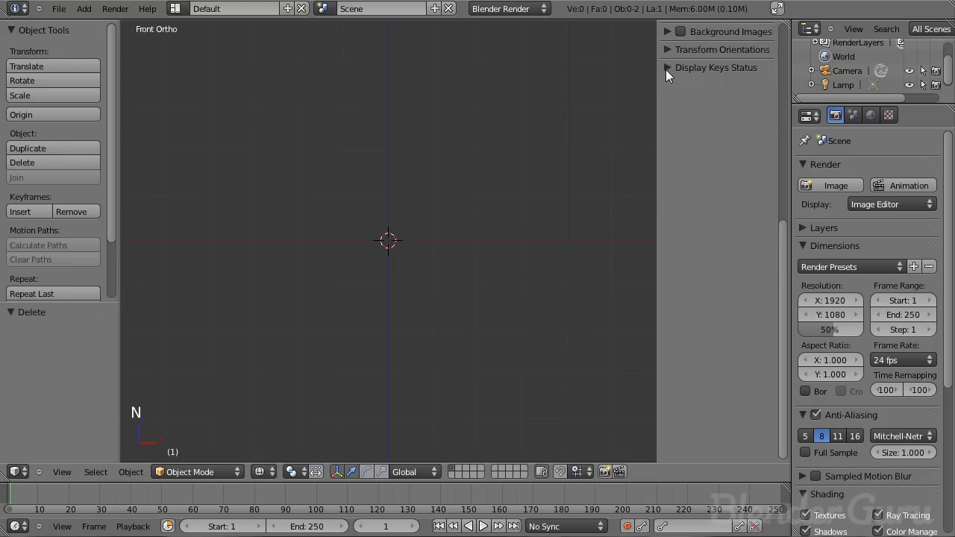
scroll(666, 112, "up", 7)
left_click(665, 240)
left_click(679, 260)
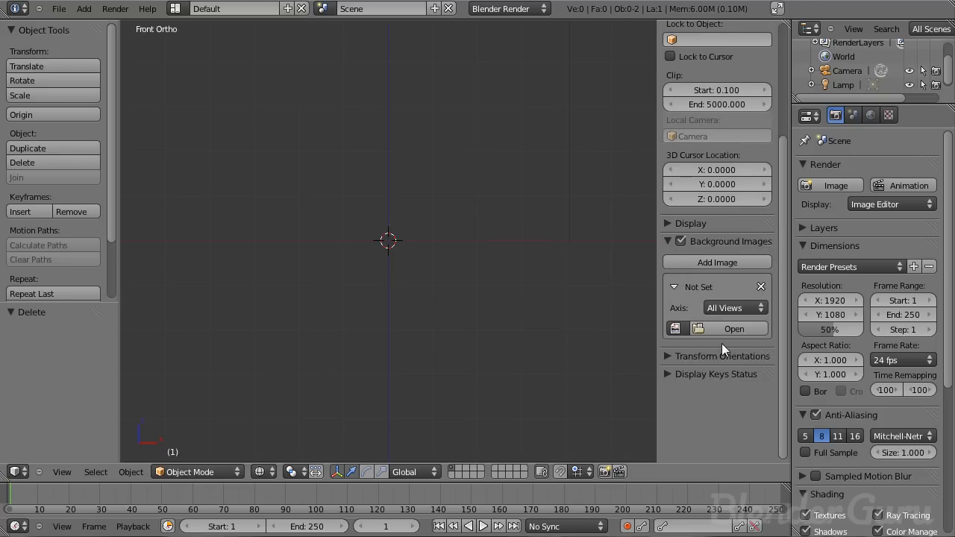
left_click(727, 329)
left_click(217, 150)
left_click(229, 106)
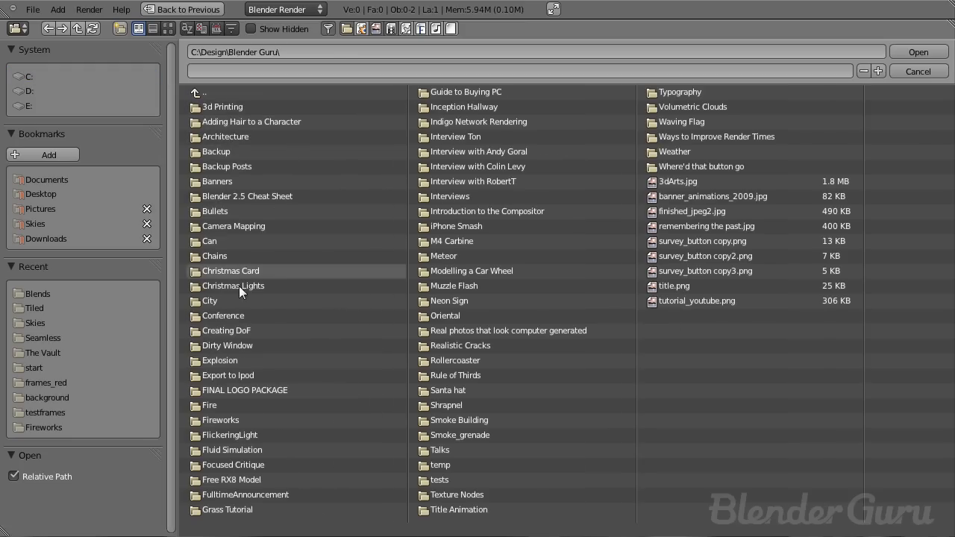
left_click(243, 386)
left_click(168, 28)
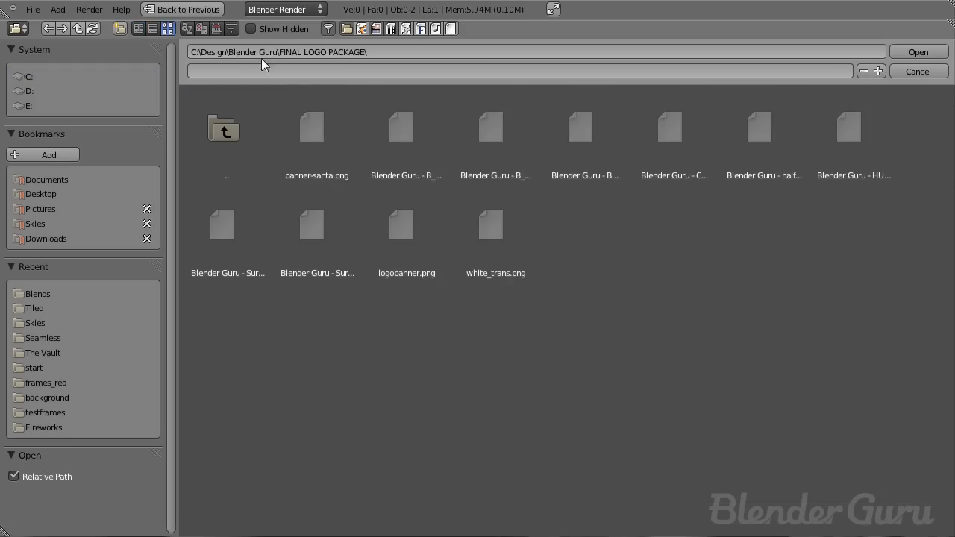
double_click(762, 145)
- Add a plane mesh at the 3D cursor over the background logo
scroll(398, 271, "up", 2)
middle_click_drag(329, 267, 546, 242, "shift")
scroll(472, 255, "up", 1)
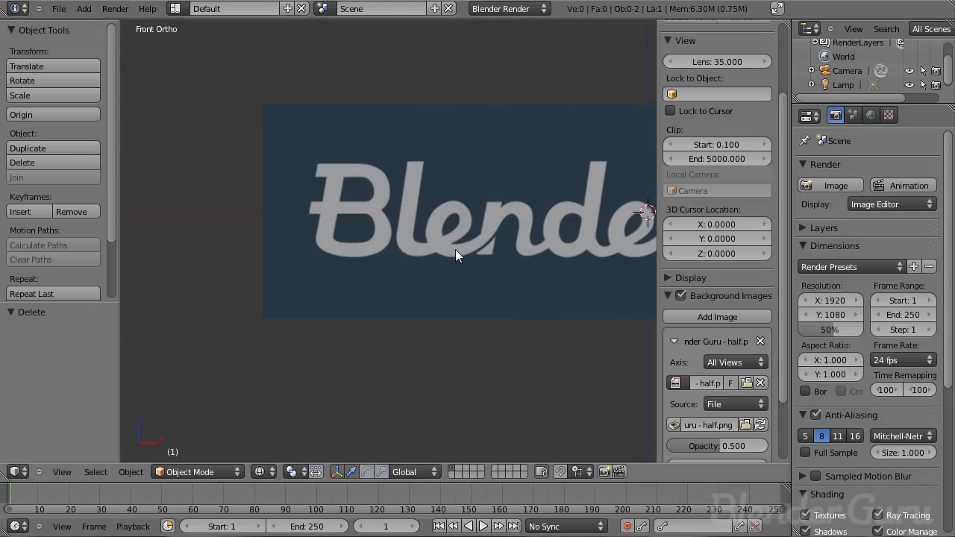
scroll(368, 211, "up", 1)
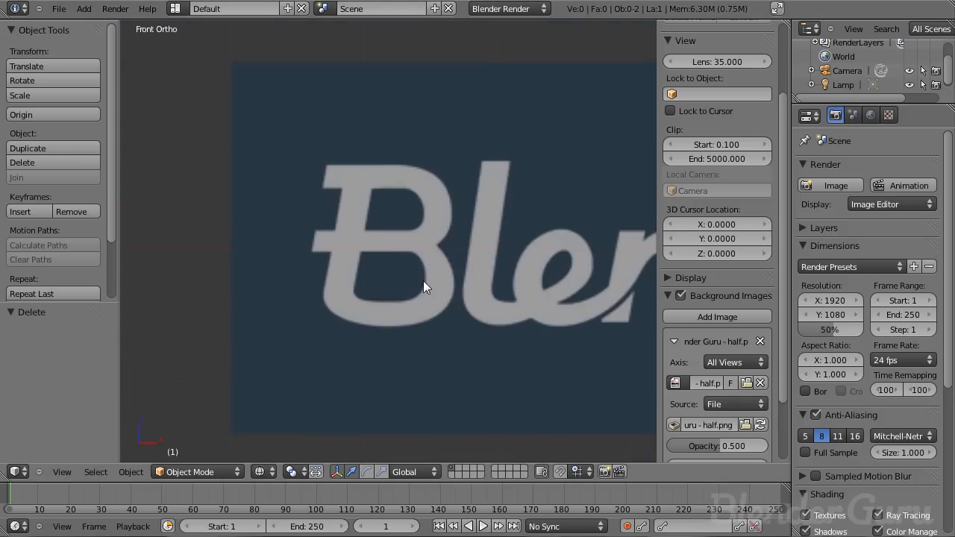
scroll(418, 268, "up", 4)
scroll(397, 196, "down", 6)
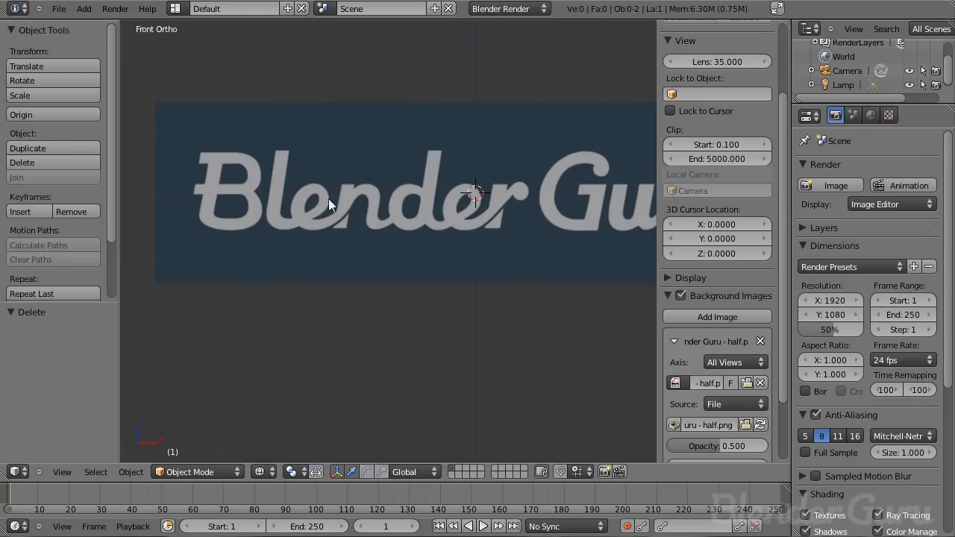
middle_click_drag(361, 229, 427, 273, "shift")
key("t")
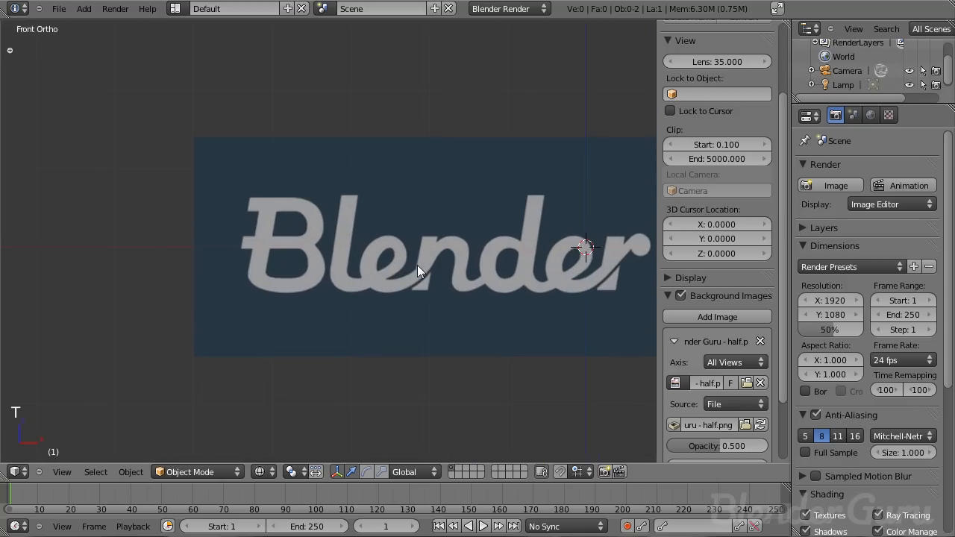
key("n")
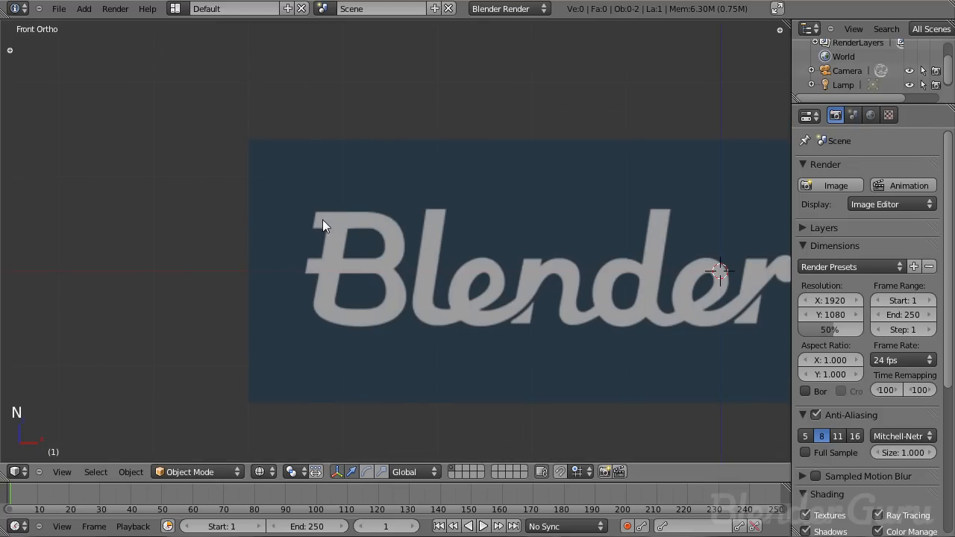
key("shift+a")
mouse_move(384, 238)
left_click(421, 238)
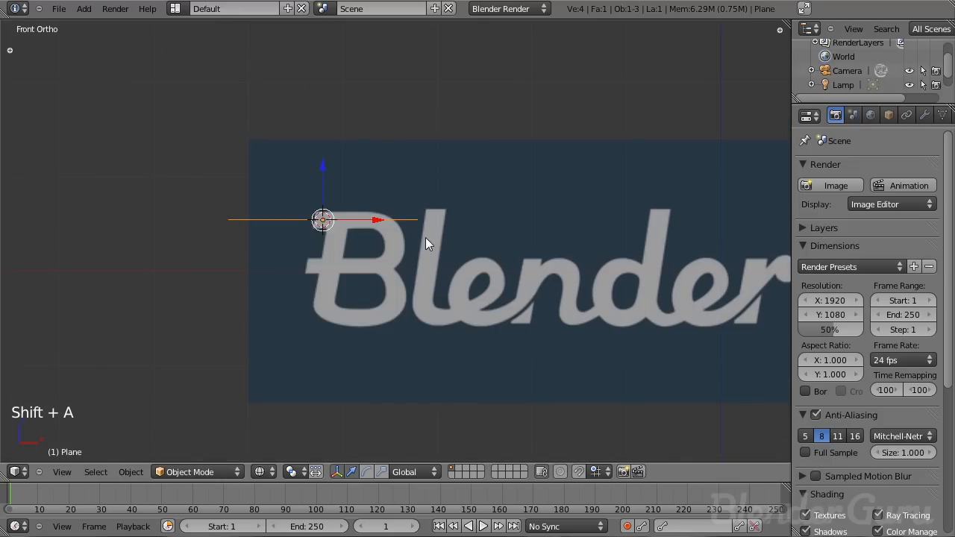
- Rotate the plane upright so it faces the front view
key("KP_3")
middle_click_drag(441, 228, 376, 322)
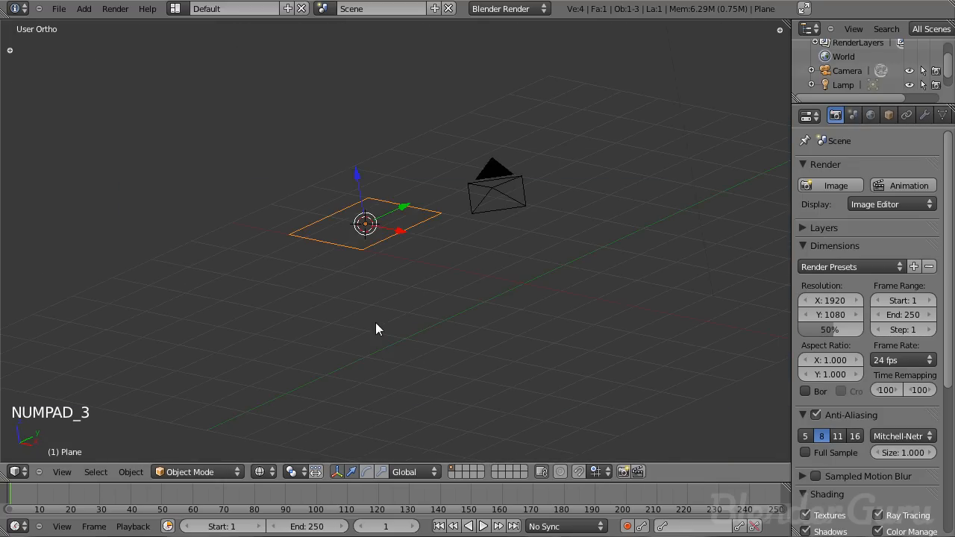
key("KP_3")
key("r")
left_click(446, 82, "ctrl")
middle_click_drag(320, 233, 458, 285)
key("KP_1")
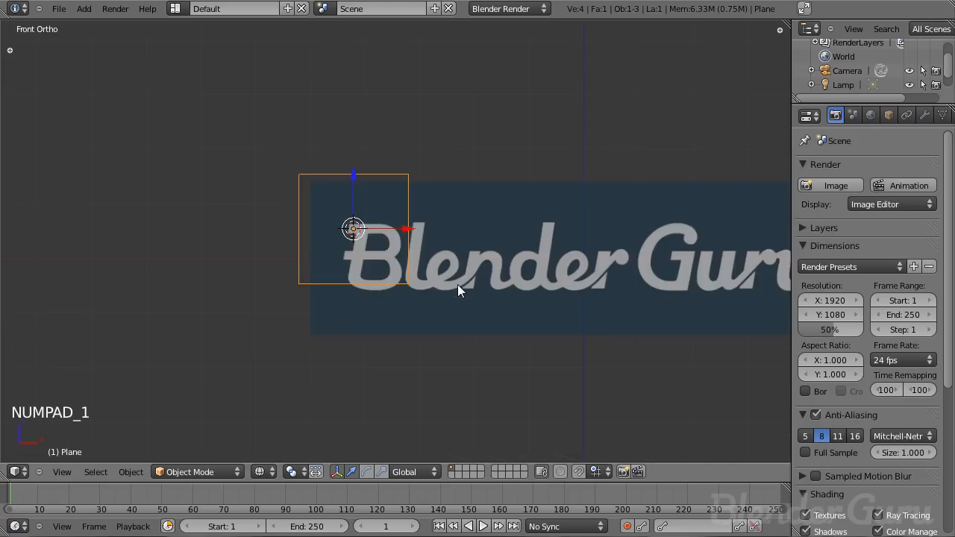
- Scale the plane down to about 0.11
key("z")
scroll(488, 276, "up", 5)
key("z")
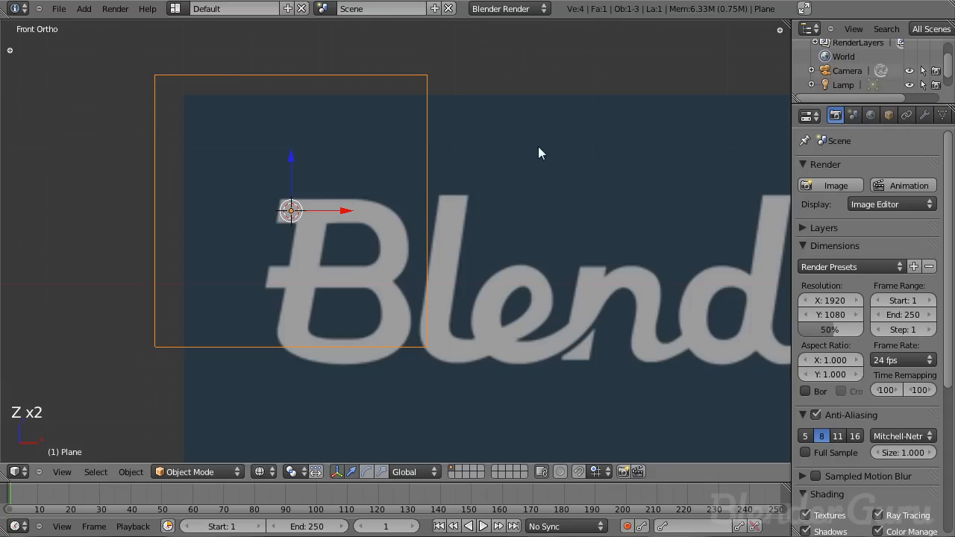
key("s")
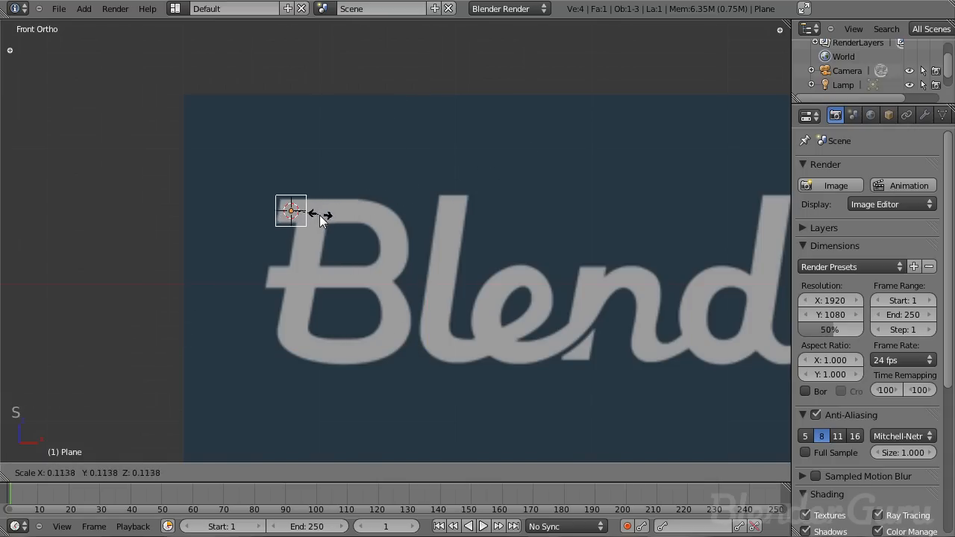
left_click(315, 217)
- Move and resize the plane over the top-left end of the B's horizontal stroke
scroll(314, 216, "up", 6)
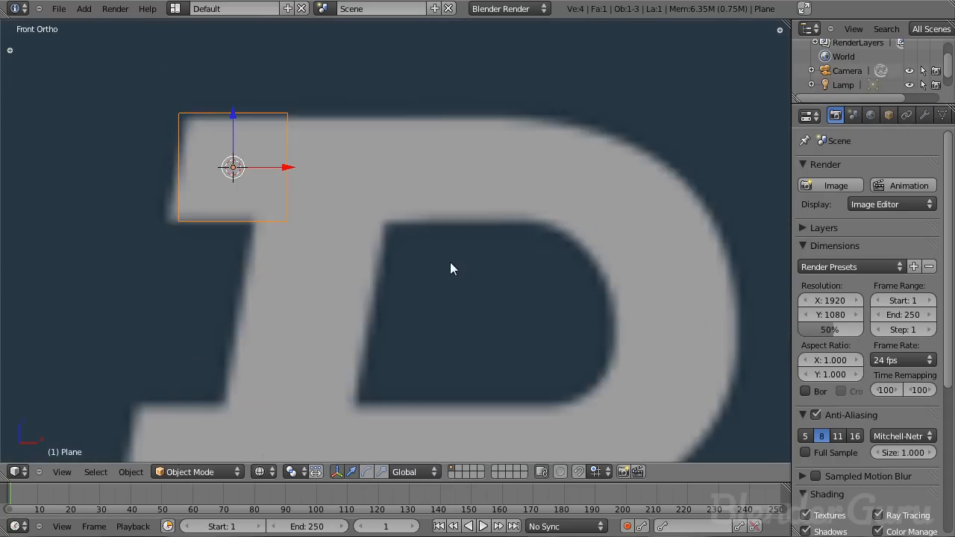
middle_click_drag(348, 237, 523, 266, "shift")
key("g")
key("x")
left_click(506, 268)
middle_click_drag(509, 233, 498, 238, "shift")
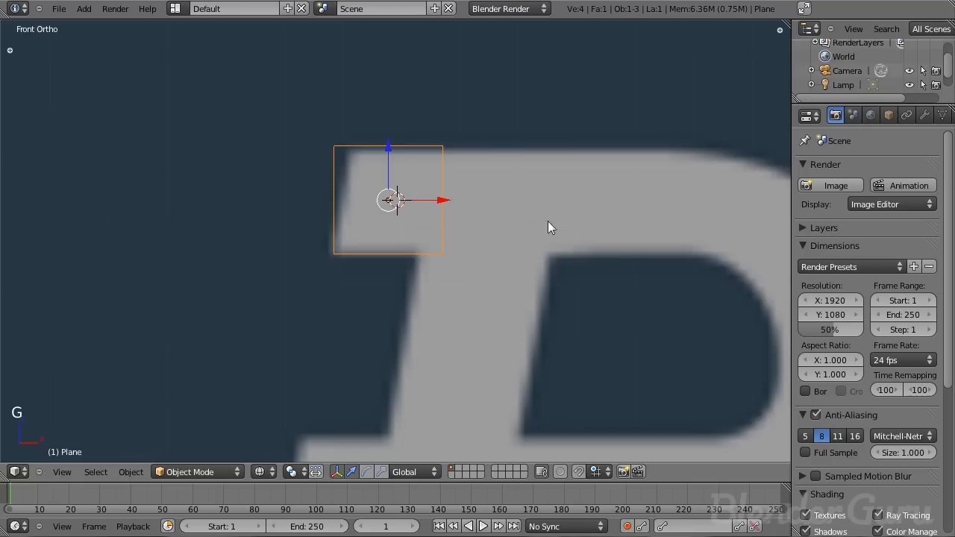
key("s")
key("g")
left_click(550, 225)
scroll(545, 228, "down", 2)
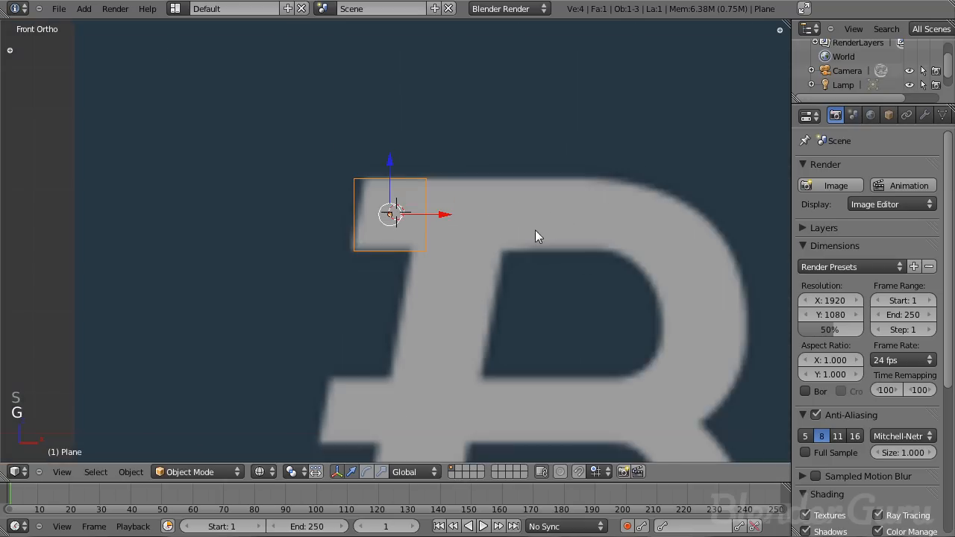
scroll(487, 209, "up", 2)
- In Edit Mode, move the plane's right vertices to slant its edge along the letter
key("Tab")
right_click(312, 170)
key("g")
left_click(426, 170)
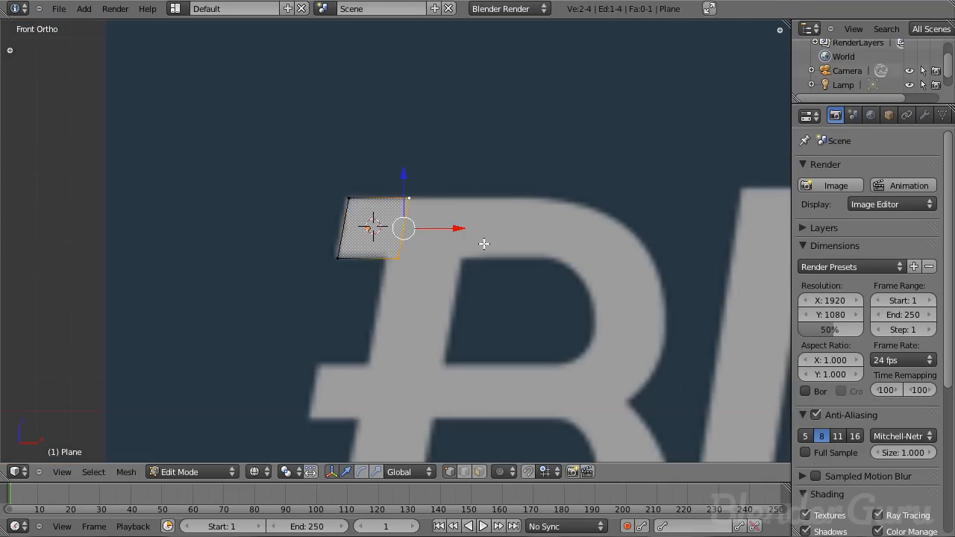
right_click(415, 221)
key("g")
left_click(502, 245)
- Extrude the plane's right edge twice along the B's top stroke
scroll(499, 258, "down", 4)
middle_click_drag(461, 260, 436, 247, "shift")
scroll(433, 243, "up", 1)
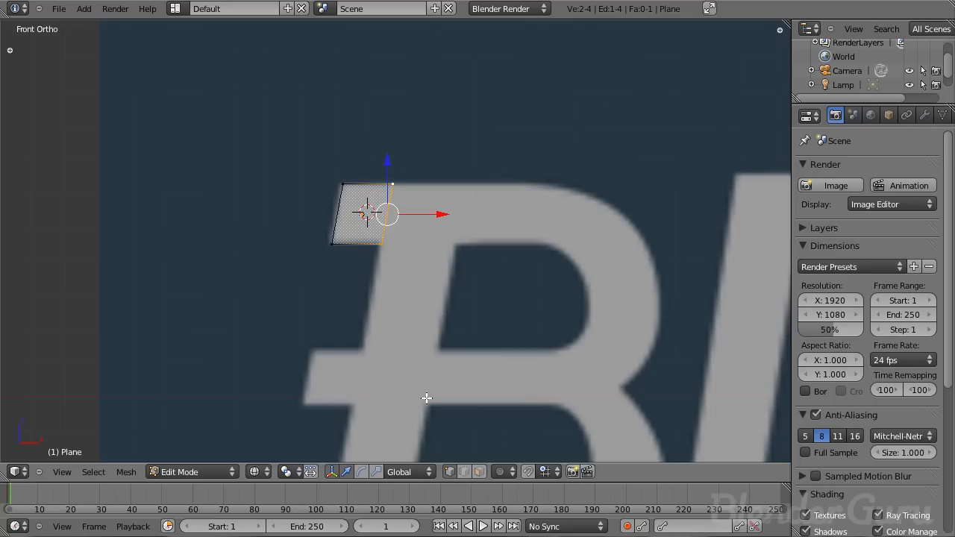
scroll(561, 262, "up", 1)
scroll(603, 309, "down", 3)
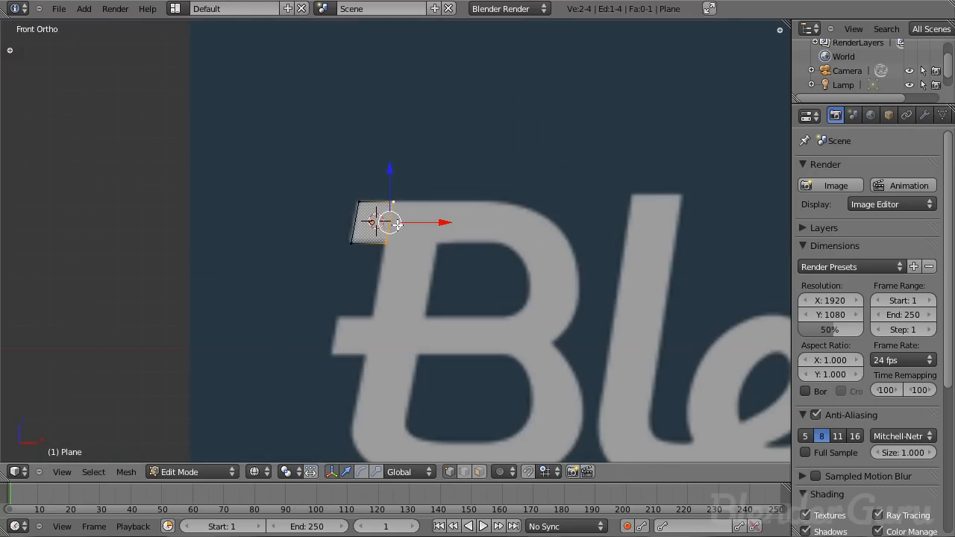
scroll(522, 365, "down", 3)
middle_click_drag(600, 298, 102, 217, "shift")
middle_click_drag(522, 232, 117, 273, "shift")
scroll(399, 205, "up", 8)
middle_click_drag(327, 181, 443, 431, "shift")
scroll(318, 234, "up", 3)
middle_click_drag(318, 234, 346, 226, "shift")
scroll(444, 238, "down", 4)
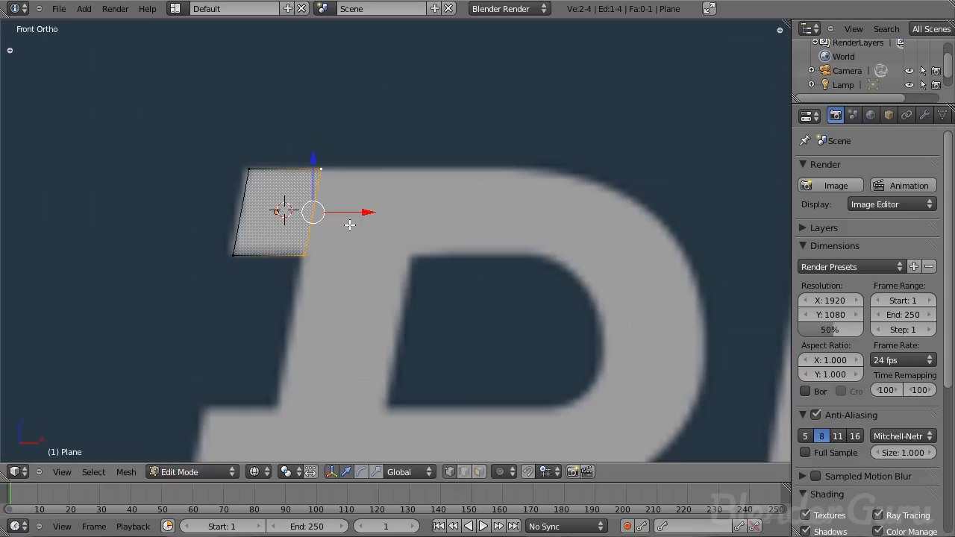
key("e")
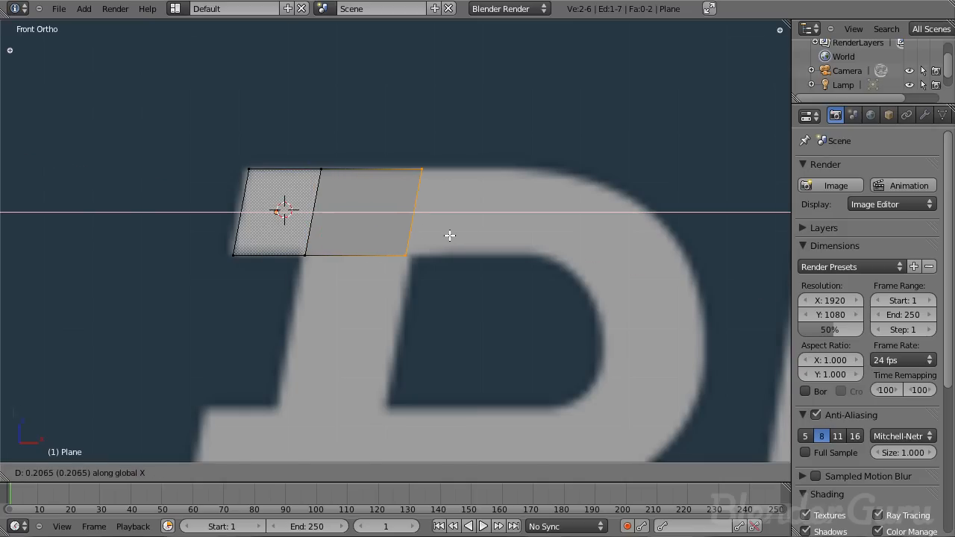
left_click(455, 235)
key("e")
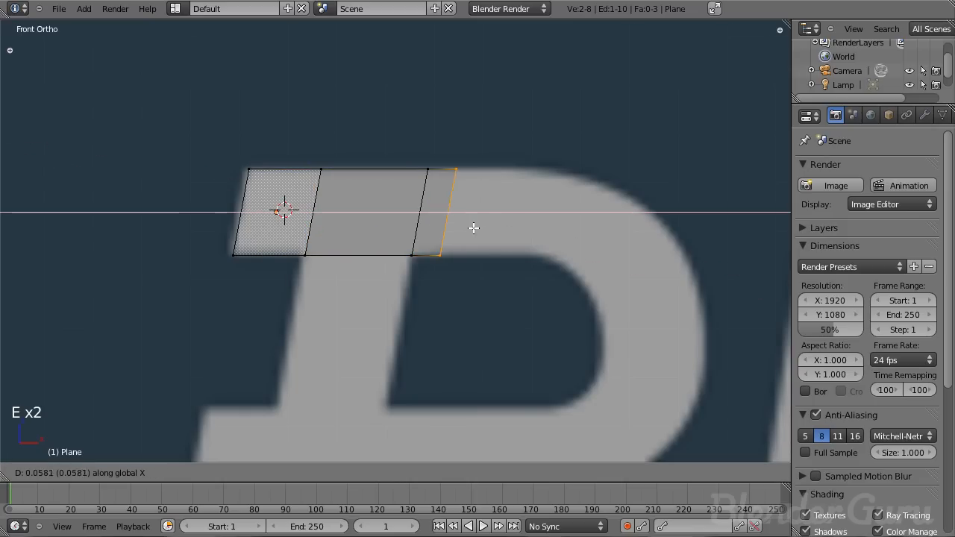
left_click(549, 225)
- Extrude and reposition further segments to start following the B's curved upper bowl
key("e")
left_click(619, 256)
key("g")
left_click(588, 221)
key("g")
left_click(642, 214)
key("e")
left_click(638, 271)
key("g")
left_click(635, 276)
- Move a single outer vertex to smooth the curve of the bowl
right_click(677, 246)
key("g")
left_click(713, 292)
middle_click_drag(678, 315, 597, 236, "shift")
- Extrude and position more segments down around the B's upper bowl
right_click(515, 235, "shift")
key("e")
left_click(587, 277)
key("g")
left_click(619, 252)
key("g")
left_click(581, 285)
key("e")
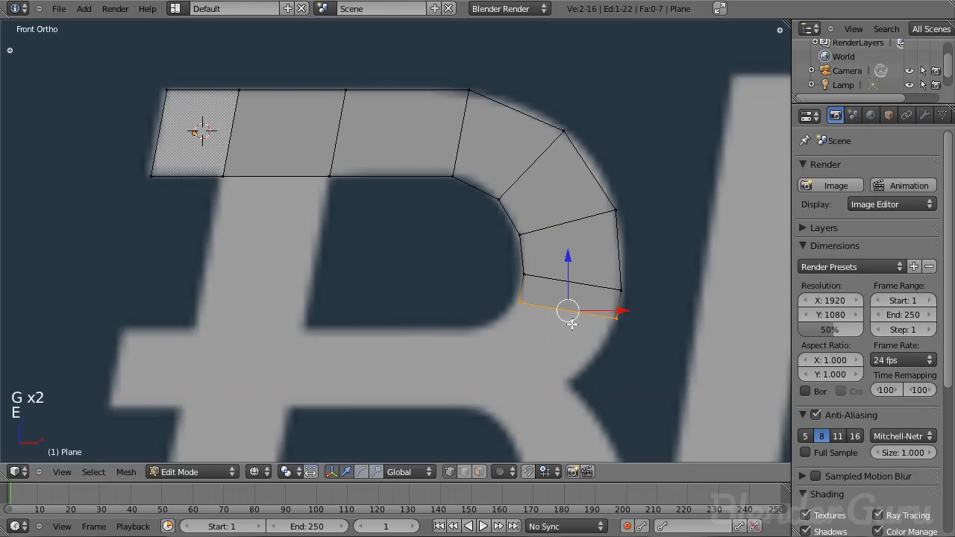
left_click(550, 328)
key("g")
left_click(568, 380)
- Extrude segments from the end of the upper bowl leftward to begin the B's middle bar
right_click(537, 346, "shift")
key("e")
left_click(494, 360)
key("g")
left_click(485, 354)
key("g")
left_click(450, 400)
key("e")
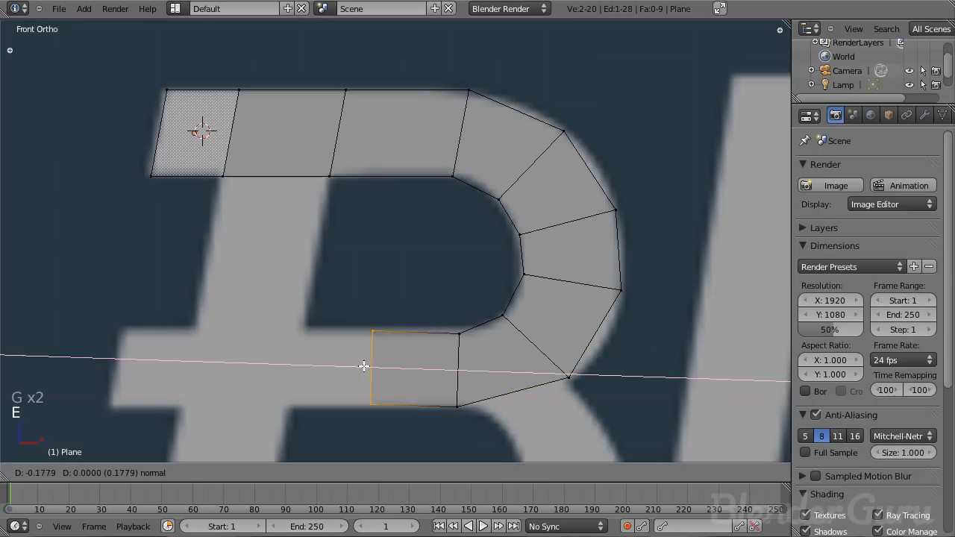
left_click(302, 365)
- Move the bar's end edge along X and extrude the middle bar further left across the B's stem
middle_click_drag(342, 293, 366, 241, "shift")
right_click(386, 279)
key("g")
key("x")
left_click(375, 279)
key("e")
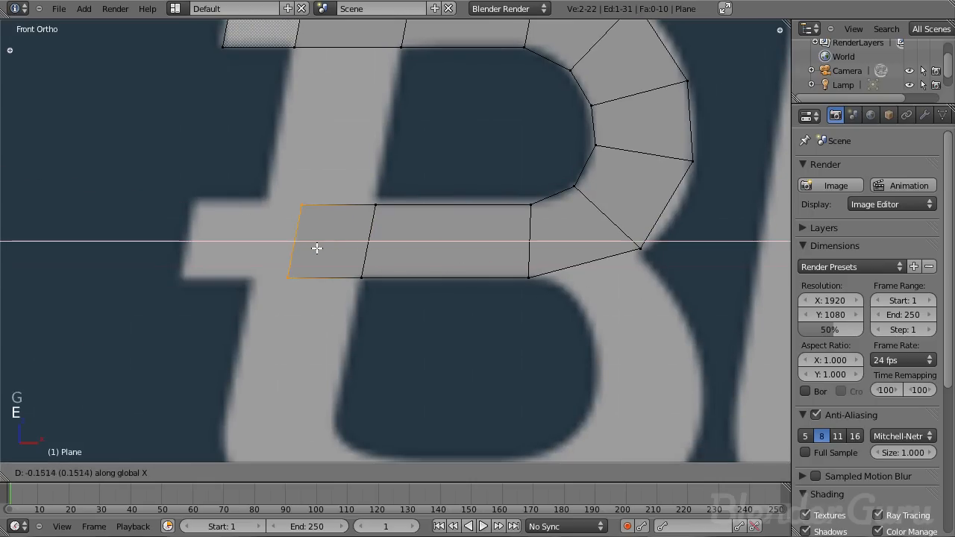
left_click(285, 243)
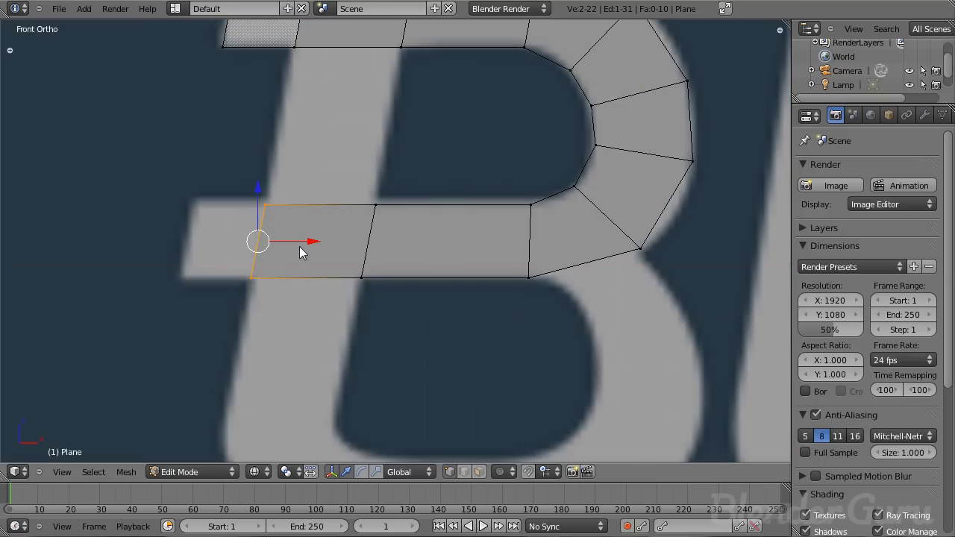
key("e")
left_click(303, 238)
scroll(348, 241, "down", 4)
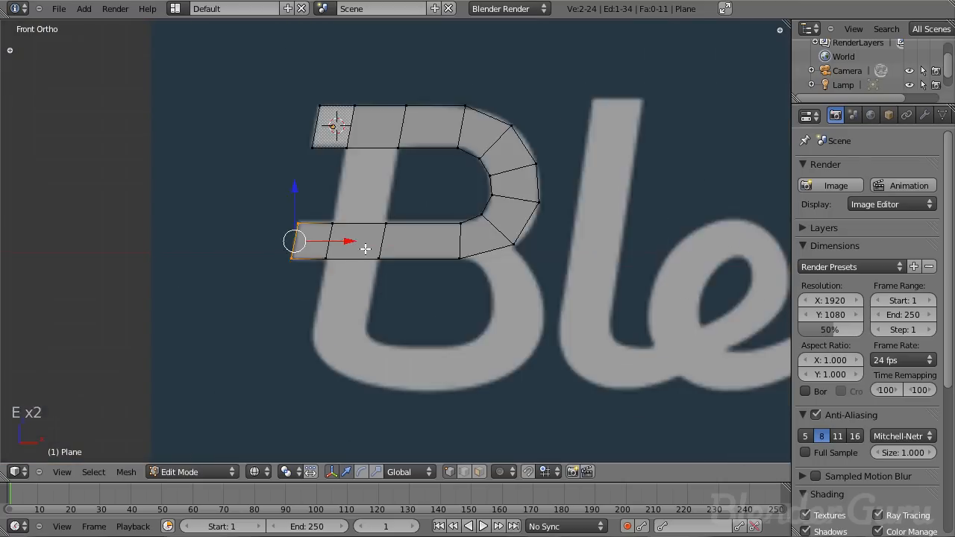
- Select the middle bar's top vertices and reposition them to meet the bowl's inner curve
scroll(347, 241, "down", 3)
scroll(416, 255, "up", 7)
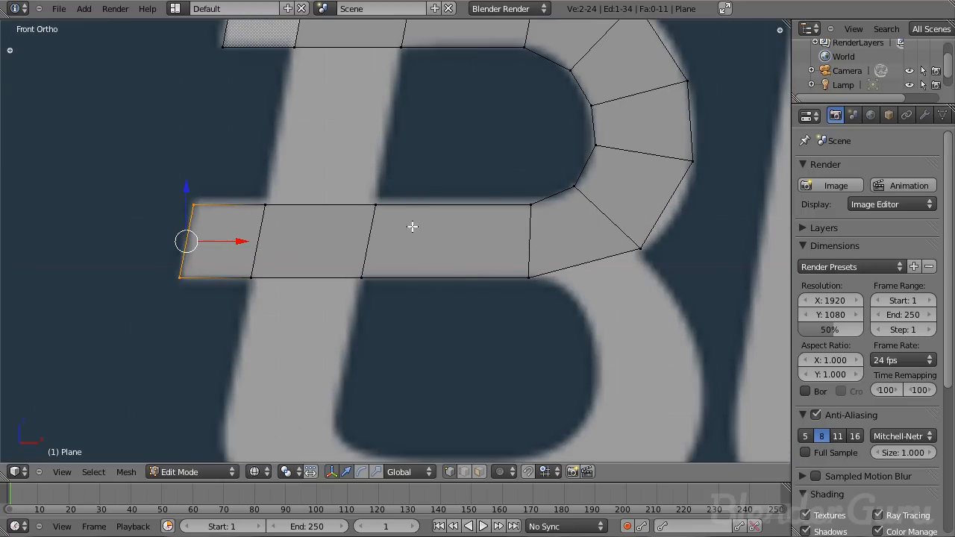
right_click_drag(327, 205, 213, 199)
right_click(222, 200)
right_click(182, 204)
right_click(265, 206, "shift")
key("ctrl+space")
right_click(376, 206, "shift")
key("g")
key("z")
left_click(518, 211)
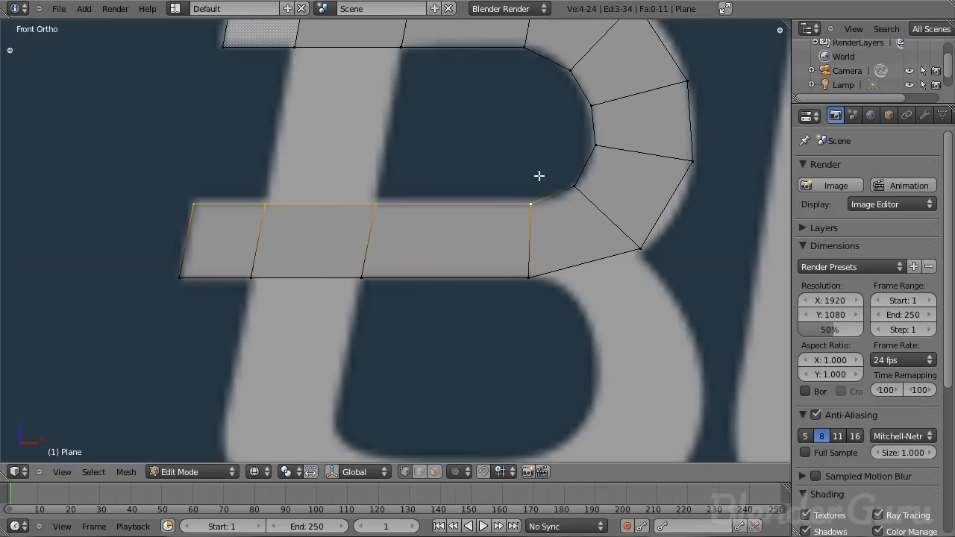
- Extrude from the middle bar's lower corner and position new segments to start the B's lower bowl
scroll(478, 170, "down", 3)
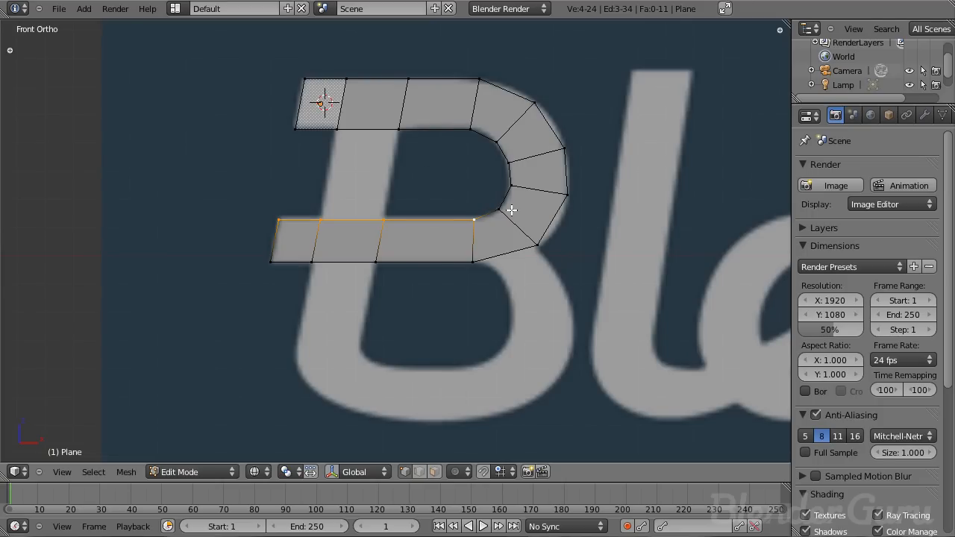
scroll(513, 214, "up", 5)
scroll(562, 220, "down", 4)
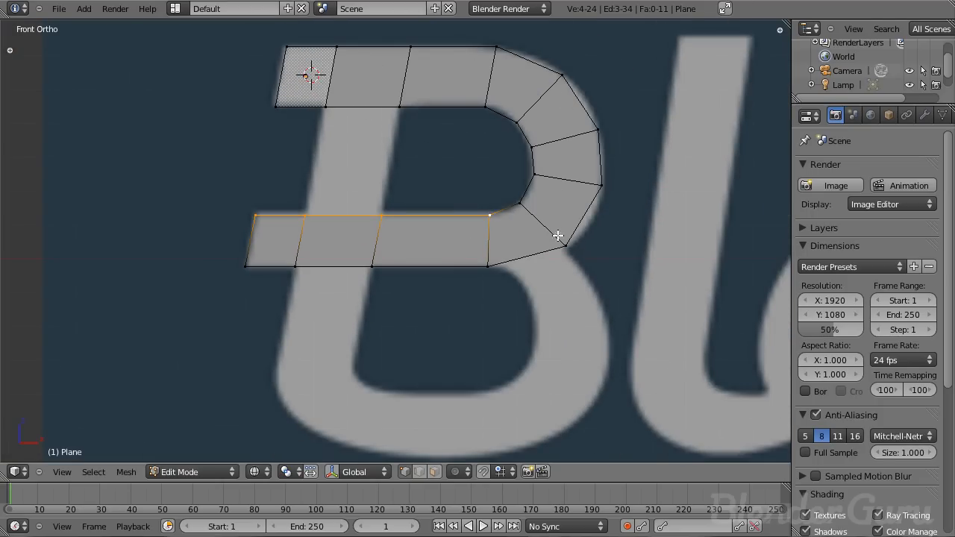
scroll(522, 228, "up", 3)
scroll(465, 222, "down", 2)
right_click(405, 238)
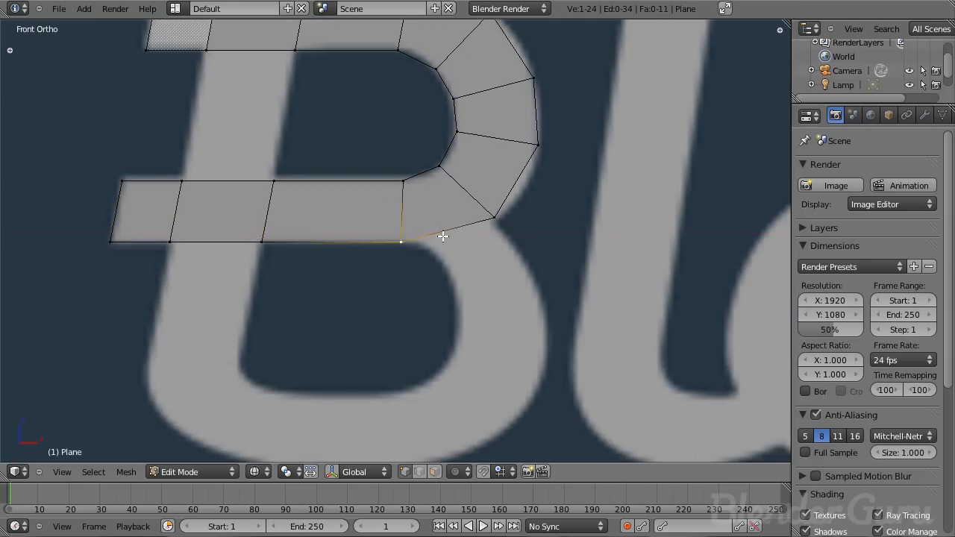
middle_click_drag(498, 238, 433, 200, "shift")
key("e")
left_click(450, 209)
key("g")
left_click(512, 213)
right_click(480, 197)
key("g")
left_click(452, 211)
right_click(426, 222, "shift")
key("e")
left_click(441, 263)
key("g")
left_click(450, 274)
right_click(463, 258)
key("g")
left_click(440, 314)
key("g")
left_click(432, 320)
- Extrude and position more segments down around the lower bowl to the bottom of the B
right_click(473, 321)
key("g")
left_click(477, 353)
right_click(450, 333, "alt")
key("e")
left_click(412, 358)
key("g")
left_click(390, 363)
right_click(455, 374)
key("g")
left_click(410, 410)
key("e")
key("g")
left_click(348, 439)
key("g")
key("g")
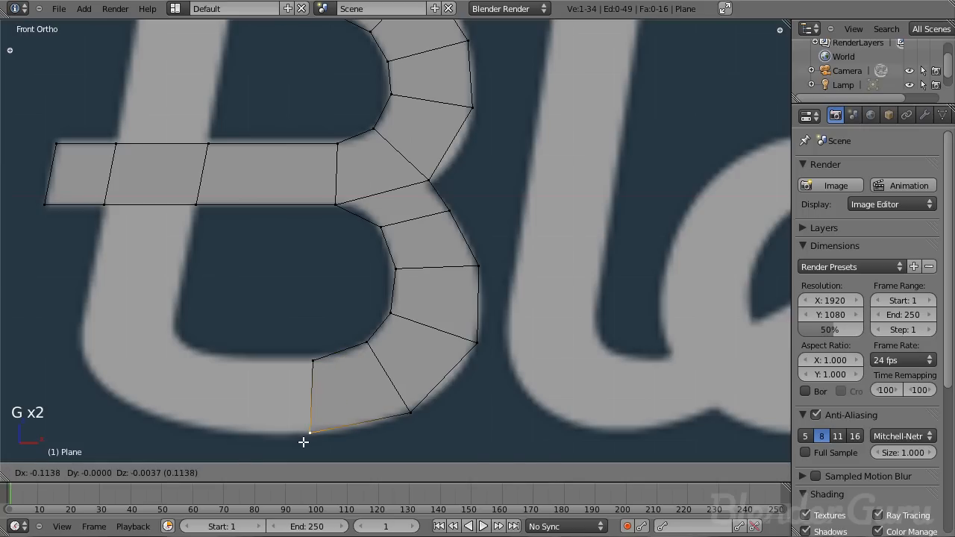
left_click(247, 388)
- Extrude segments along the B's bottom stroke leftward and up toward the base of the stem
key("g")
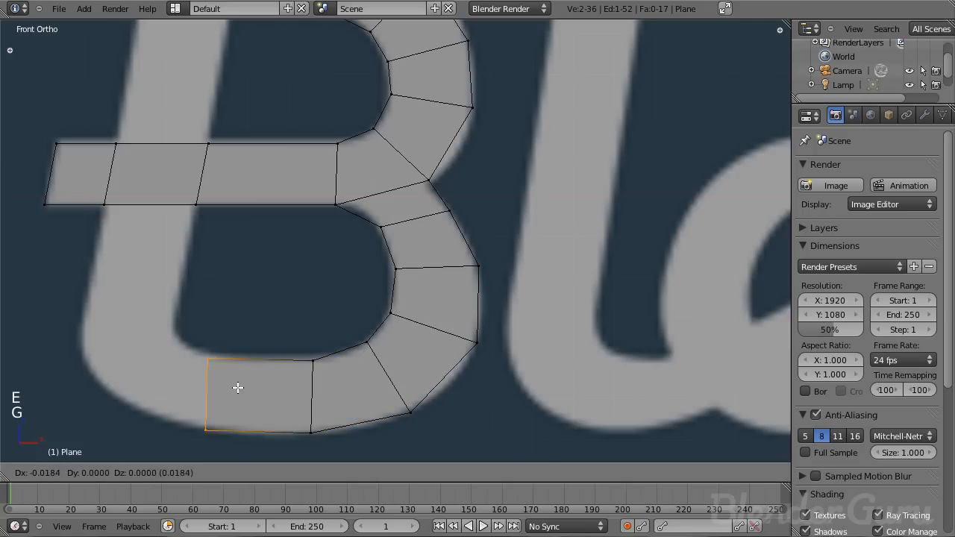
left_click(224, 381)
key("g")
left_click(164, 399)
key("e")
left_click(146, 352)
key("g")
left_click(150, 347)
key("g")
left_click(87, 373)
key("e")
left_click(119, 335)
key("g")
left_click(75, 345)
key("g")
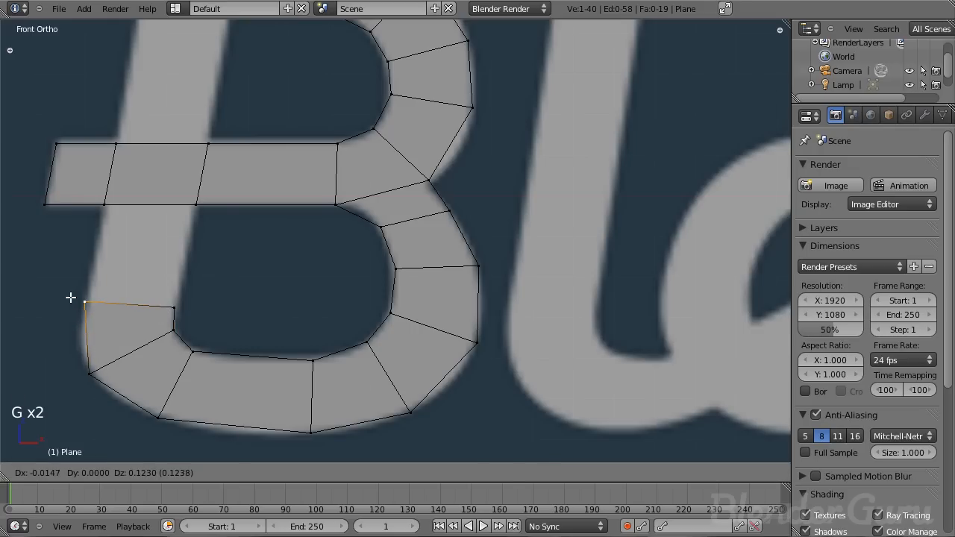
left_click(70, 296)
- Fill faces between the stem and the bottom stroke, and between the top stroke and the middle bar
middle_click_drag(116, 226, 189, 314, "shift")
right_click(245, 299, "shift")
key("f")
key("a")
scroll(275, 360, "down", 2)
right_click(258, 233)
right_click(275, 150, "shift")
right_click(329, 144, "shift")
right_click(314, 232, "shift")
key("f")
key("a")
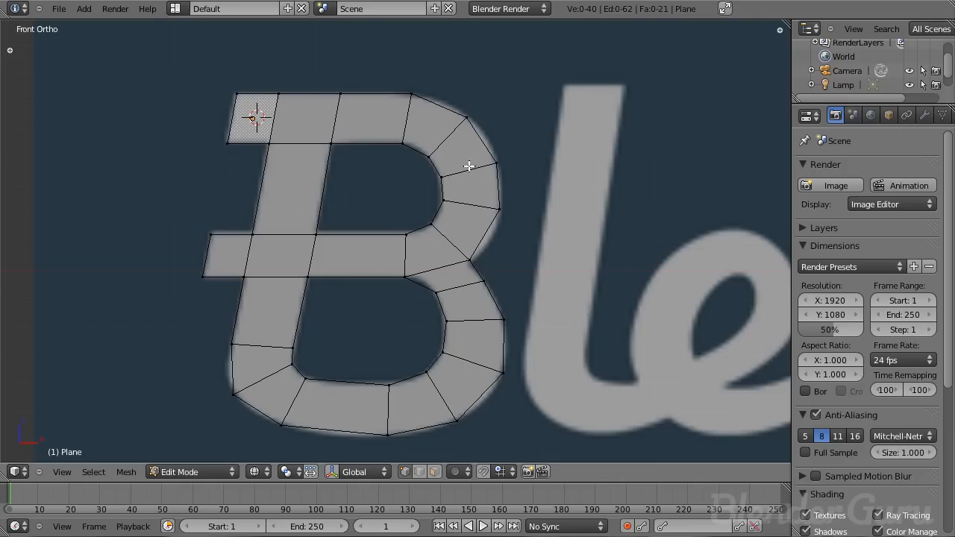
- Inspect the finished B outline in edit and object mode from several angles
key("Tab")
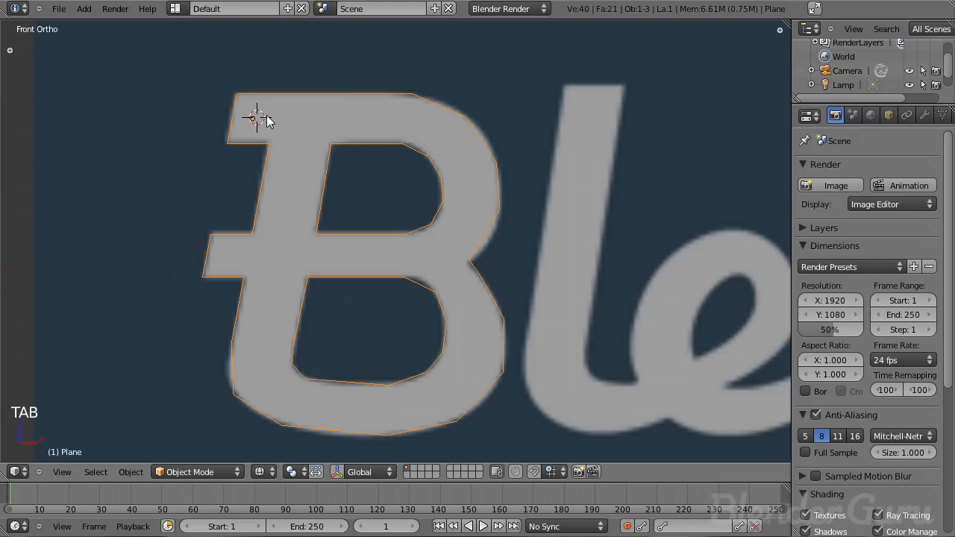
key("Tab")
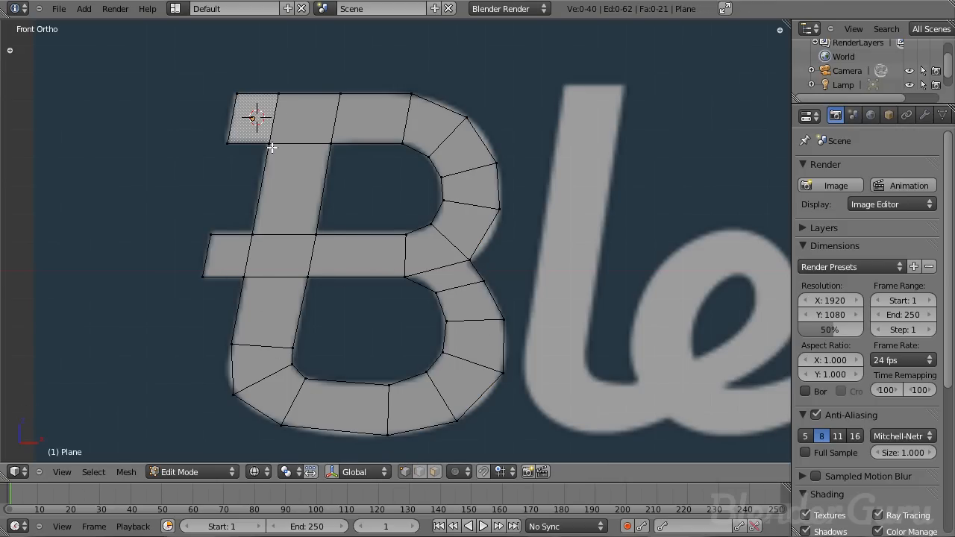
scroll(333, 273, "up", 3)
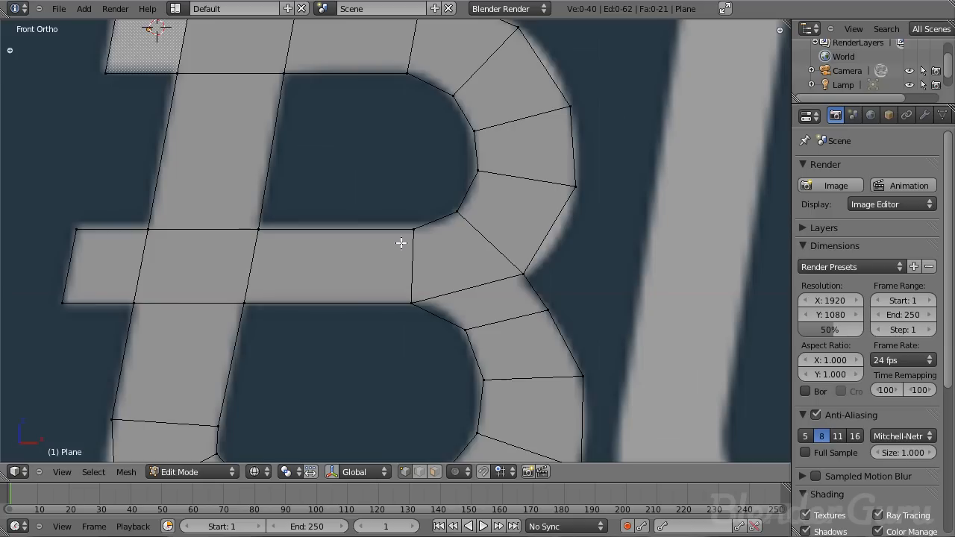
scroll(472, 221, "up", 3)
scroll(553, 232, "down", 4)
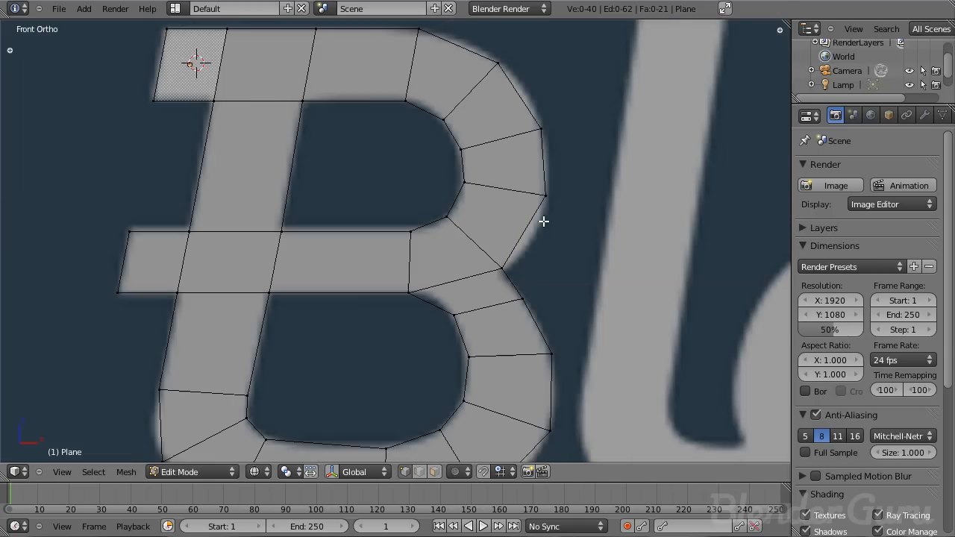
scroll(489, 352, "down", 3)
scroll(418, 336, "up", 4)
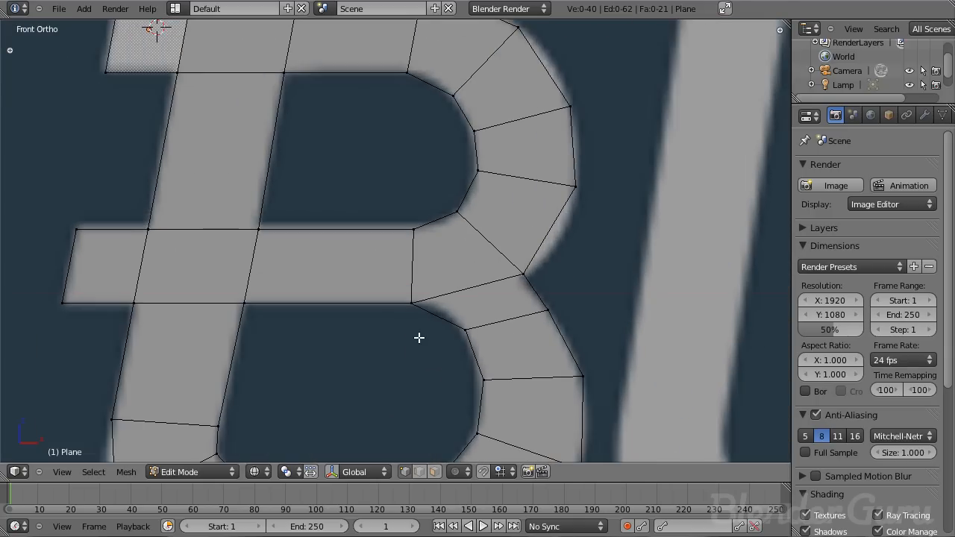
middle_click_drag(429, 276, 458, 216, "shift")
scroll(429, 226, "down", 3)
middle_click_drag(383, 225, 473, 204, "shift")
scroll(448, 225, "up", 1)
scroll(384, 247, "down", 5)
key("Tab")
key("Tab")
key("Tab")
key("z")
middle_click_drag(421, 229, 402, 274)
scroll(403, 275, "up", 2)
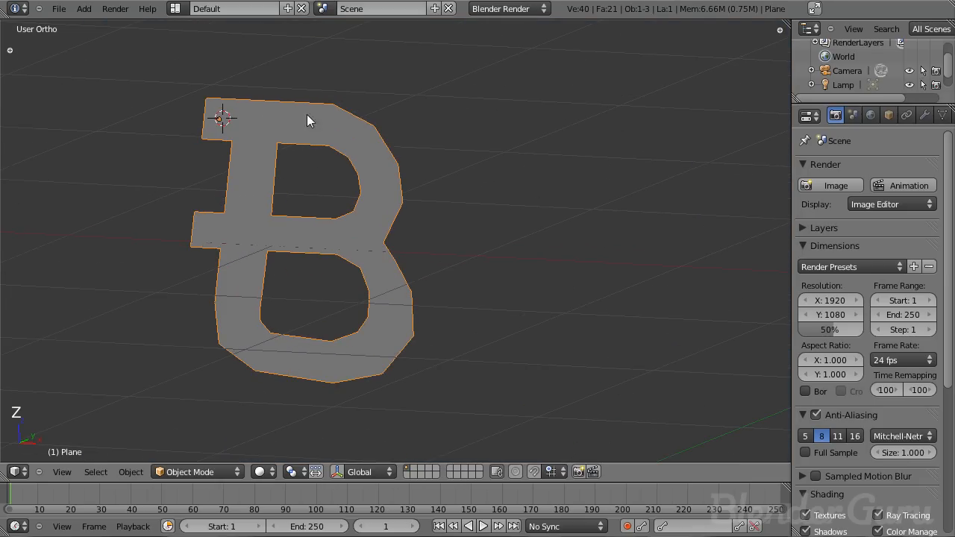
middle_click_drag(385, 308, 437, 320)
scroll(373, 234, "up", 5)
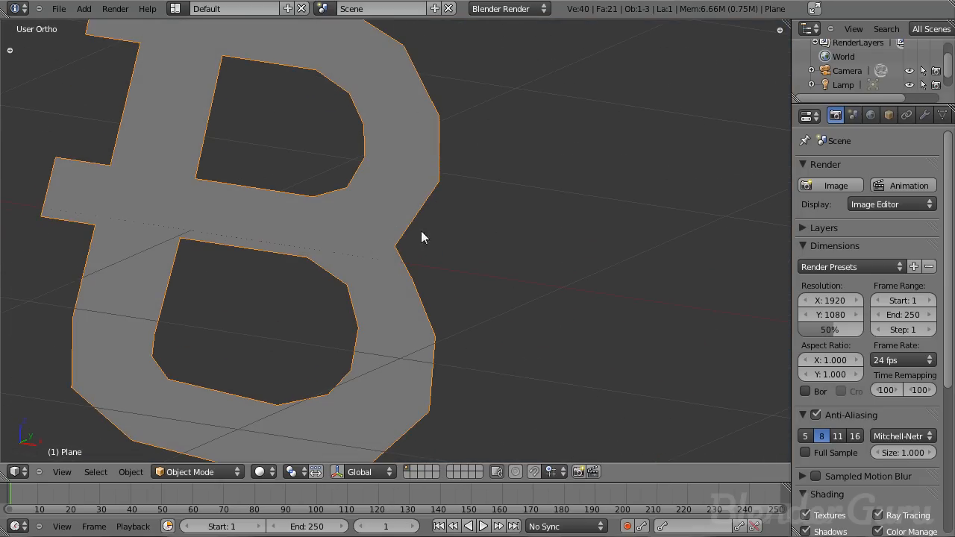
- Add a Subdivision Surface modifier to the letter and widen the properties panel
left_click(924, 115)
left_click(854, 185)
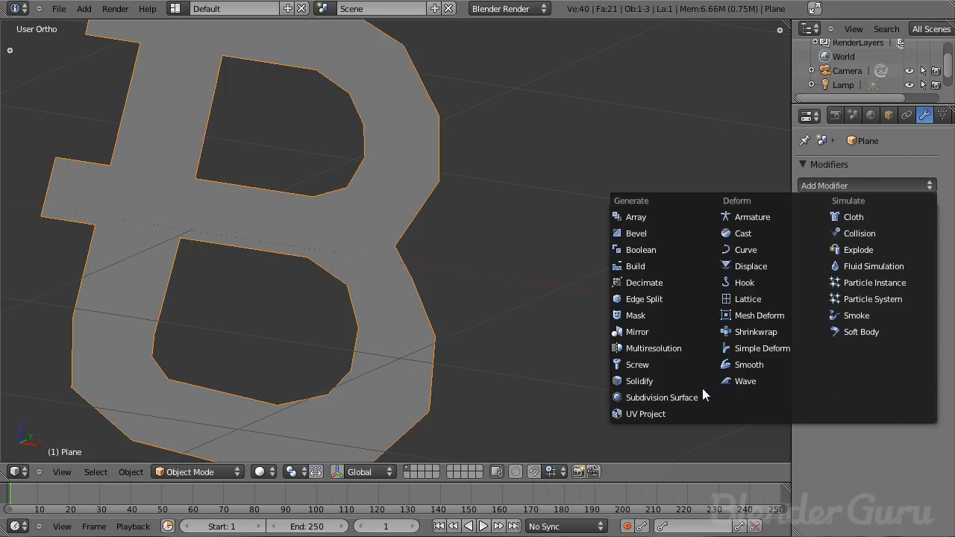
left_click(640, 380)
left_click(928, 209)
left_click(869, 185)
left_click(677, 396)
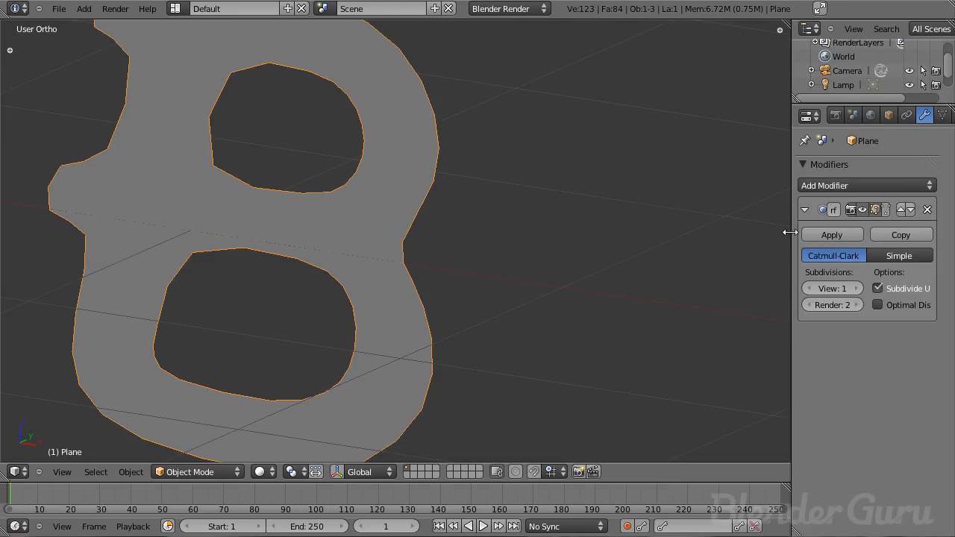
left_click_drag(790, 234, 725, 208)
left_click_drag(737, 70, 702, 76)
- Save the blend file in the Metallic folder under the name tutor
key("ctrl+s")
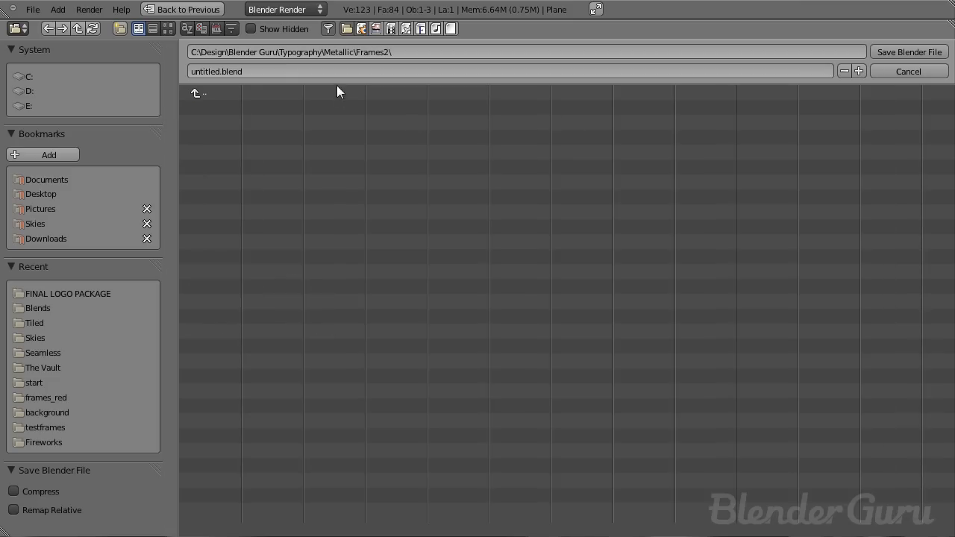
left_click(209, 94)
left_click(265, 67)
type("tutor")
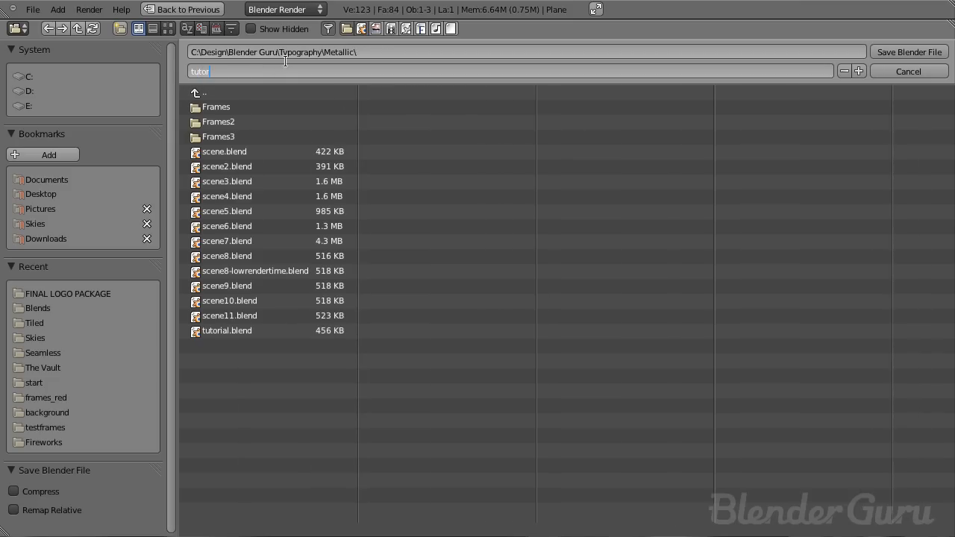
key("Return")
- Examine the subdivided letter from the front view in edit and object mode
scroll(370, 242, "down", 3)
key("Tab")
scroll(367, 252, "up", 5)
scroll(362, 239, "down", 5)
key("Tab")
scroll(347, 269, "up", 4)
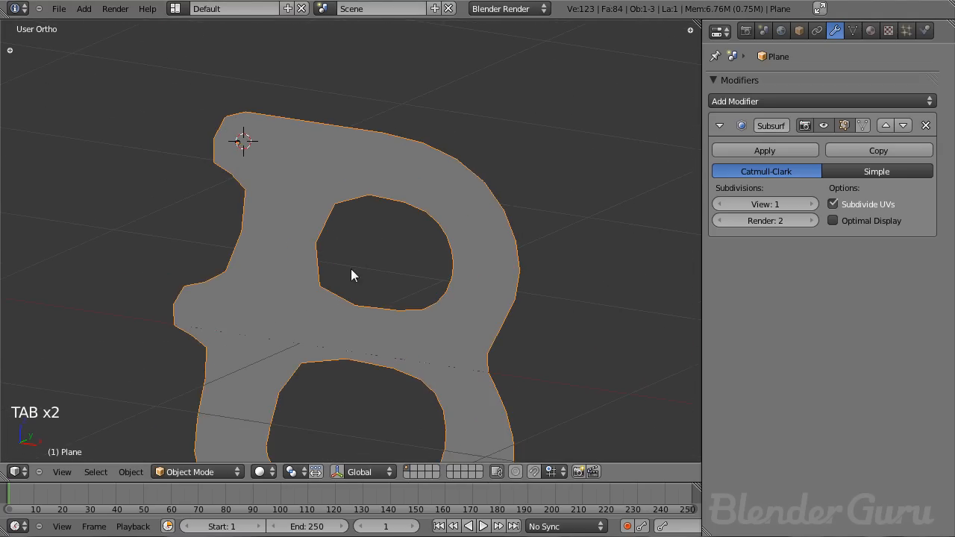
key("KP_1")
key("z")
scroll(410, 261, "down", 3)
scroll(383, 269, "up", 4)
scroll(383, 269, "down", 4)
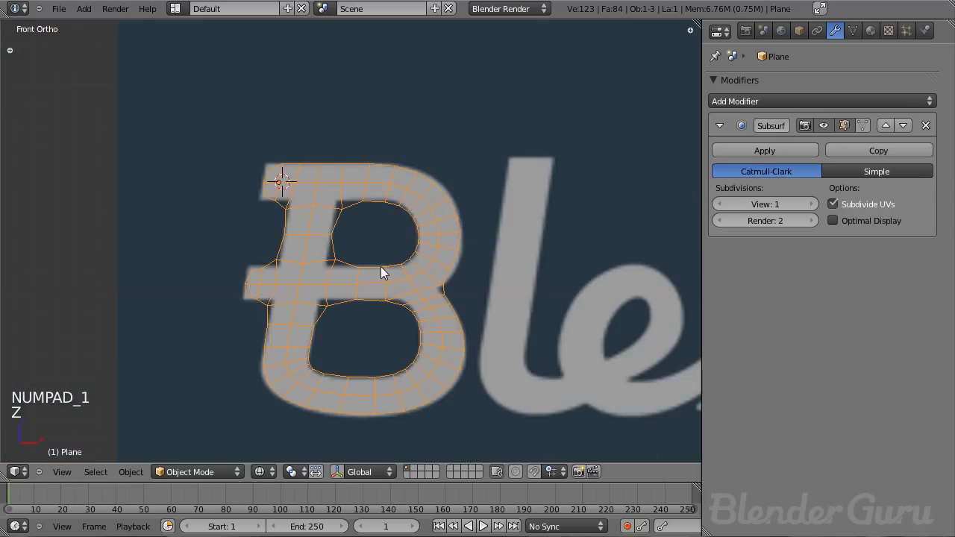
key("Tab")
scroll(383, 267, "up", 2)
key("z")
middle_click_drag(383, 267, 396, 264)
key("Tab")
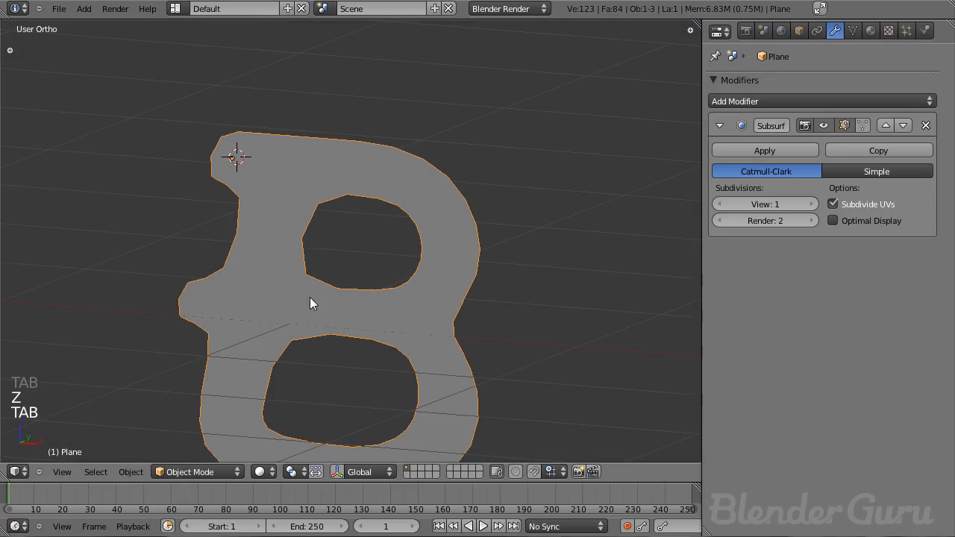
scroll(274, 301, "down", 2)
- Set the subdivision viewport level to 2
key("ctrl+2")
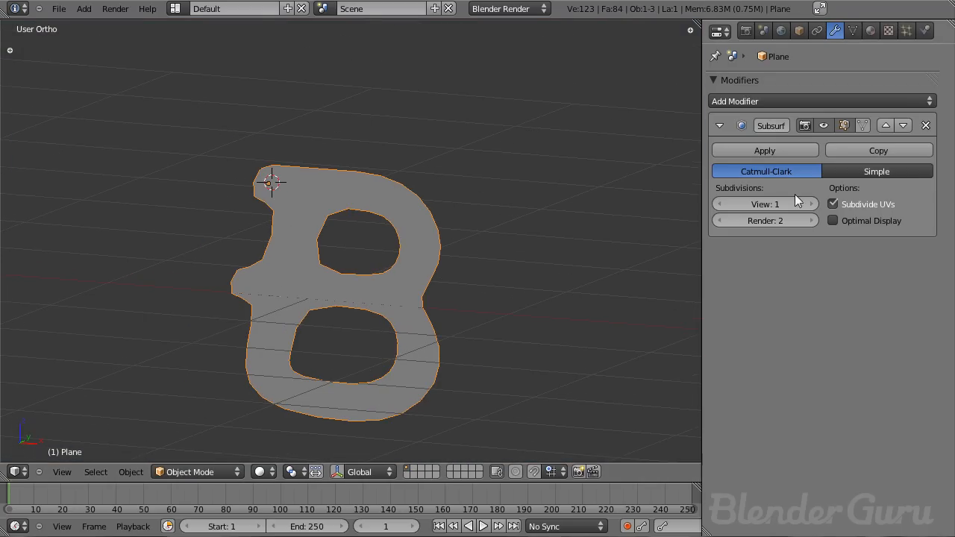
scroll(393, 312, "up", 2)
scroll(393, 313, "down", 5)
scroll(393, 309, "up", 2)
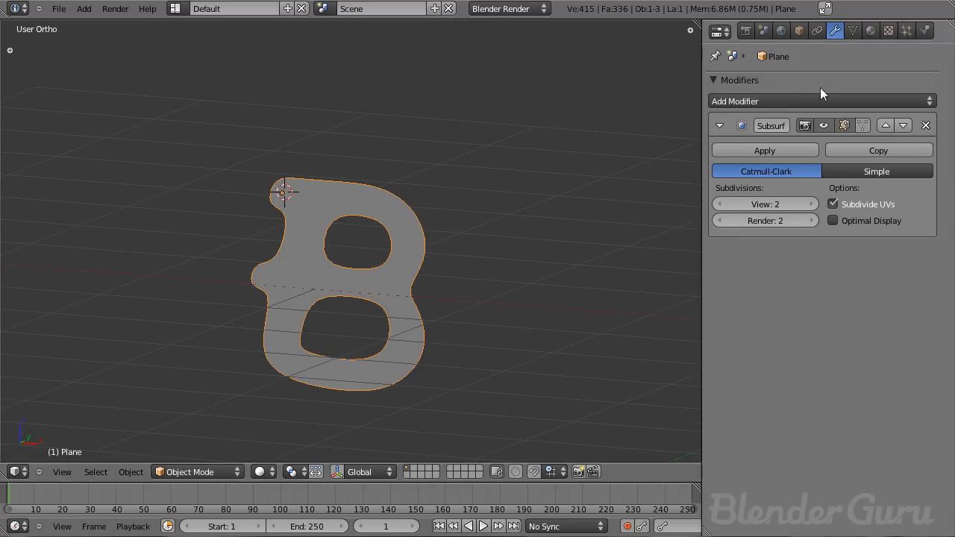
- Add a Solidify modifier and move it above the Subdivision Surface modifier in the stack
left_click(782, 100)
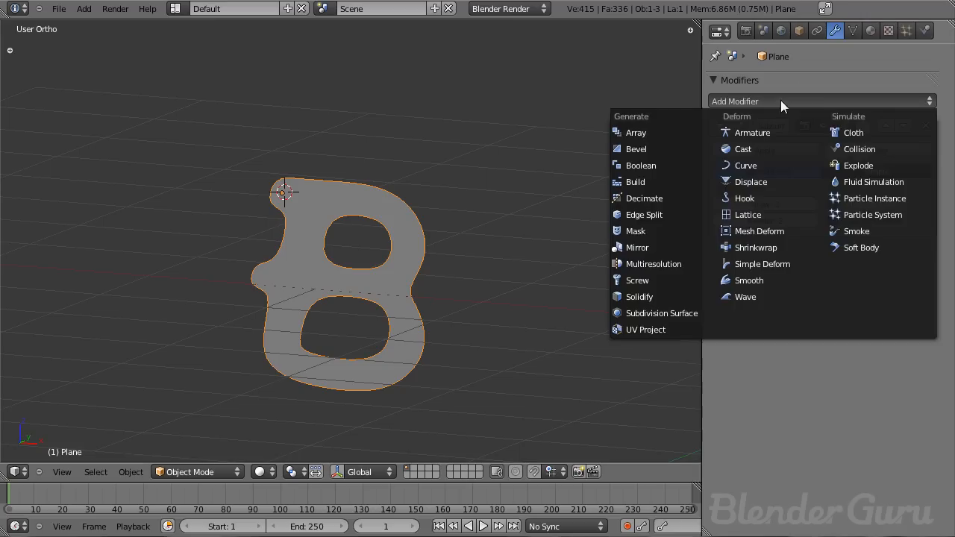
left_click(661, 298)
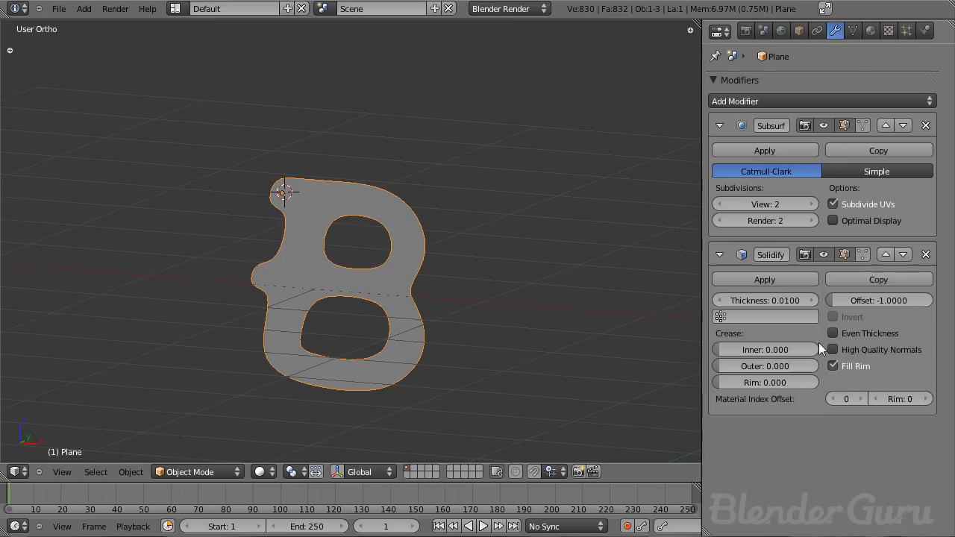
left_click(883, 255)
scroll(503, 234, "up", 3)
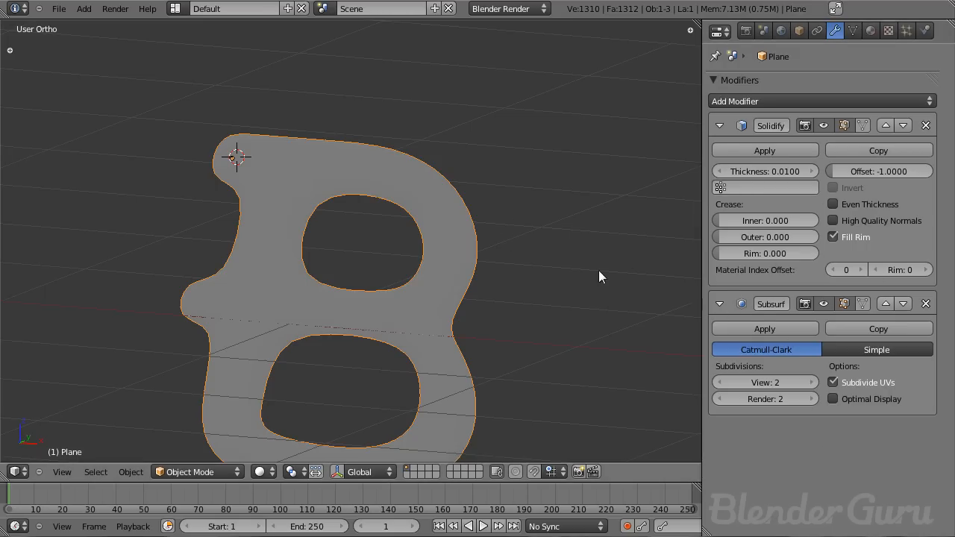
mouse_move(523, 245)
middle_mouse_down()
mouse_move(362, 277)
mouse_move(521, 231)
middle_mouse_up()
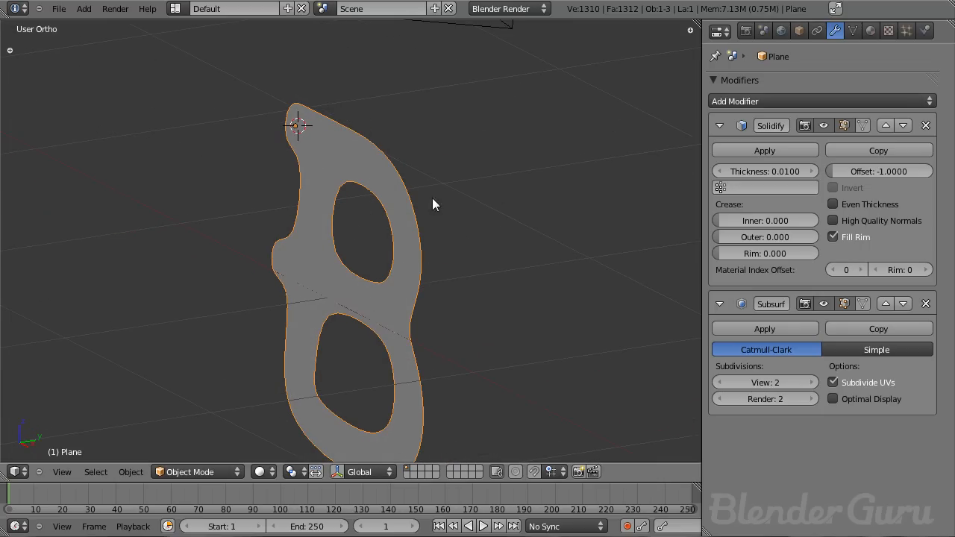
- Examine the letter's mesh and smoothed shape from several views in edit and object mode
key("Tab")
key("Tab")
scroll(398, 187, "up", 3)
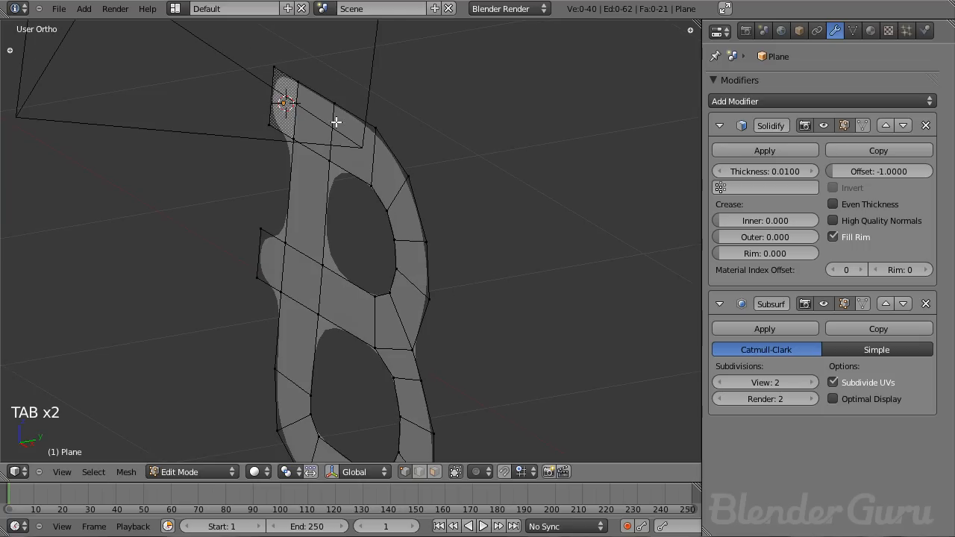
middle_click_drag(380, 113, 392, 203)
key("KP_7")
scroll(382, 228, "up", 6)
scroll(393, 202, "up", 4)
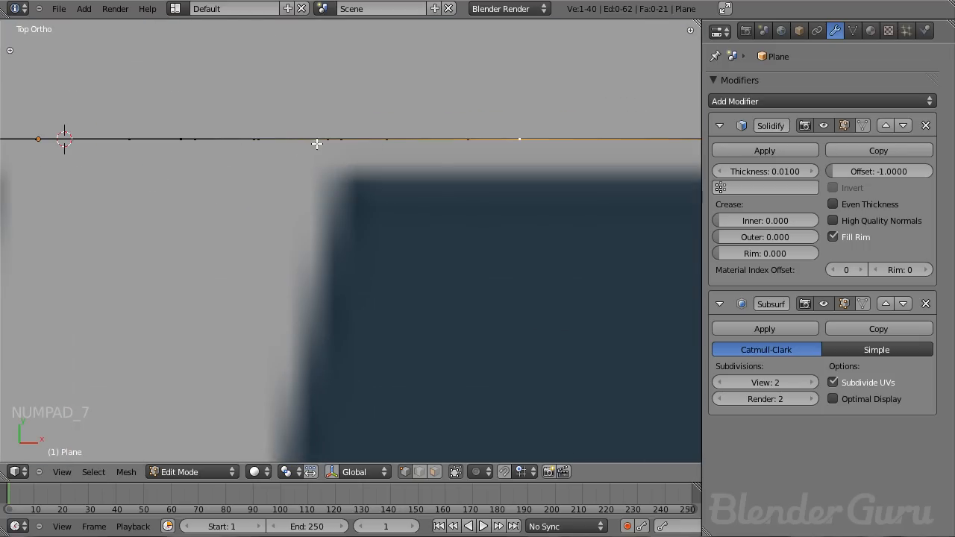
scroll(429, 193, "down", 3)
key("KP_1")
scroll(428, 194, "down", 5)
middle_click_drag(531, 202, 446, 246)
scroll(446, 247, "up", 3)
key("Tab")
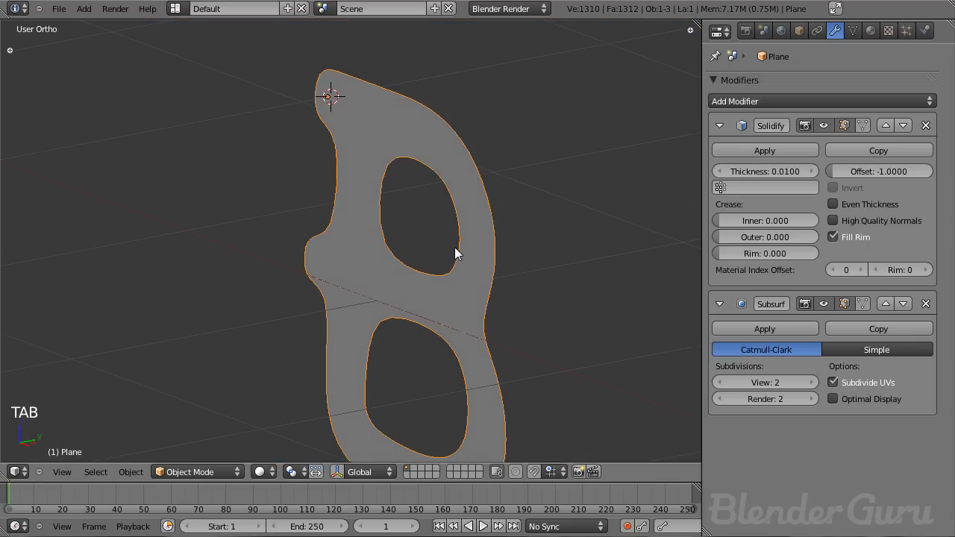
- Increase the Solidify thickness to about 1.72
left_click_drag(760, 172, 925, 171)
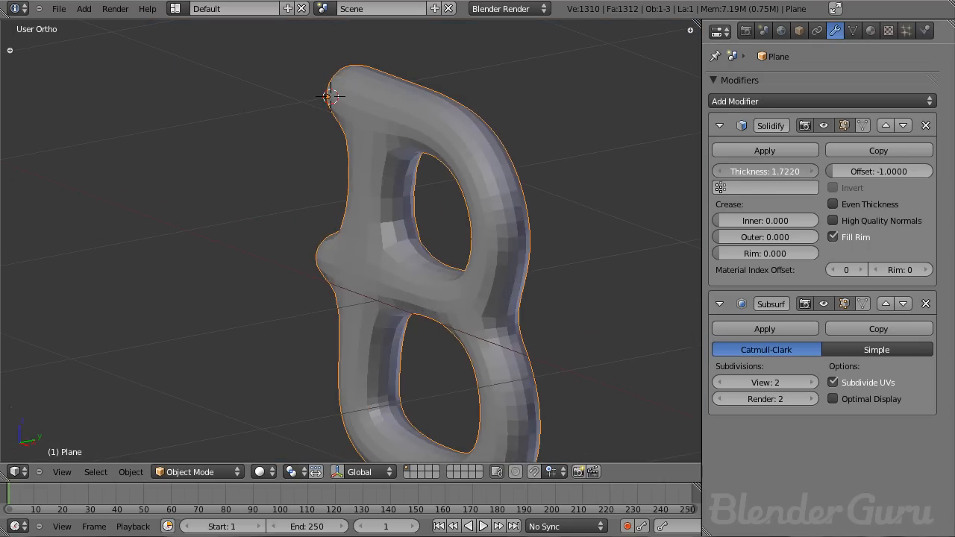
middle_click_drag(318, 254, 273, 286)
key("Tab")
middle_click_drag(355, 235, 434, 179)
key("g")
right_click(360, 112)
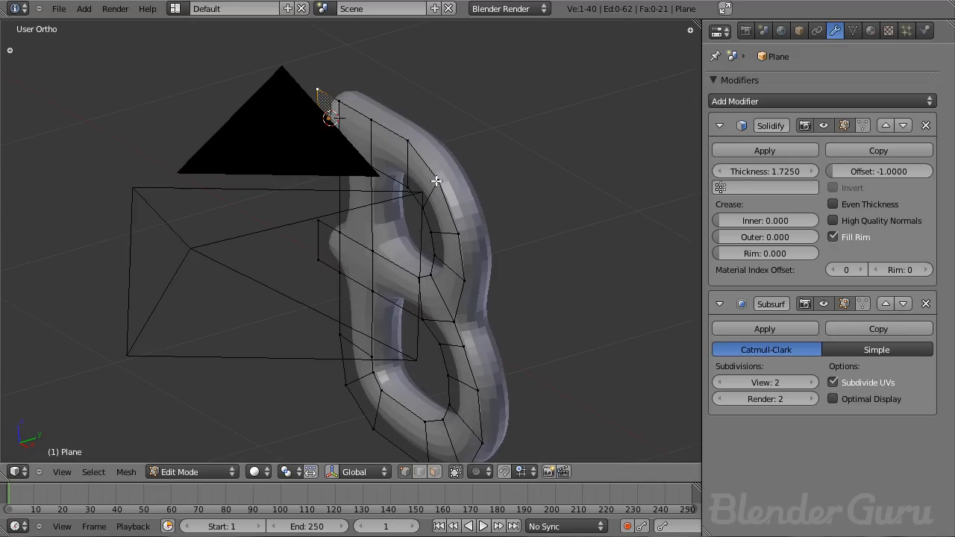
right_click(435, 196)
key("g")
right_click(452, 194)
- Reposition vertices along the outer curve of the upper bowl in front view to match the background letter
scroll(450, 194, "down", 2)
key("Tab")
scroll(428, 217, "up", 3)
scroll(427, 217, "up", 1)
key("KP_1")
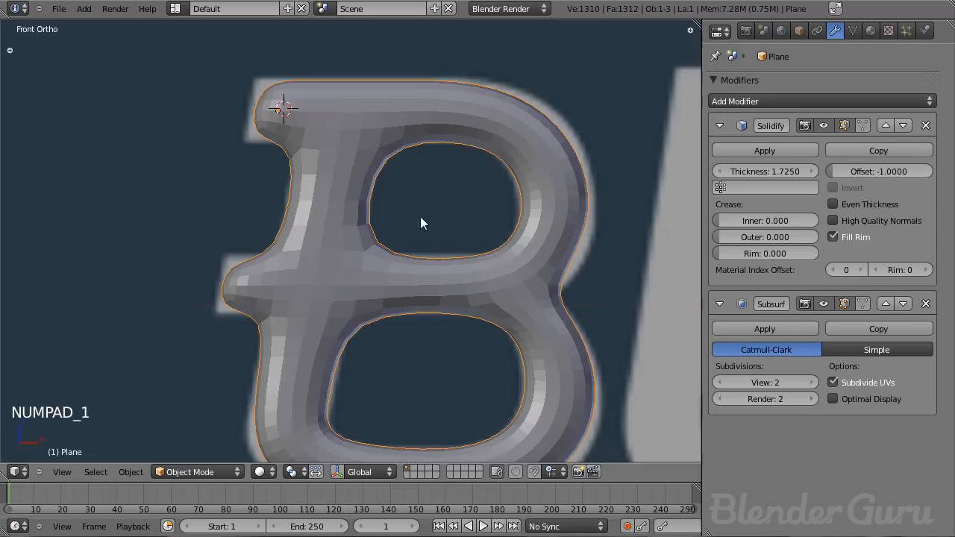
key("Tab")
scroll(429, 194, "down", 2)
scroll(440, 172, "up", 1)
right_click(444, 191)
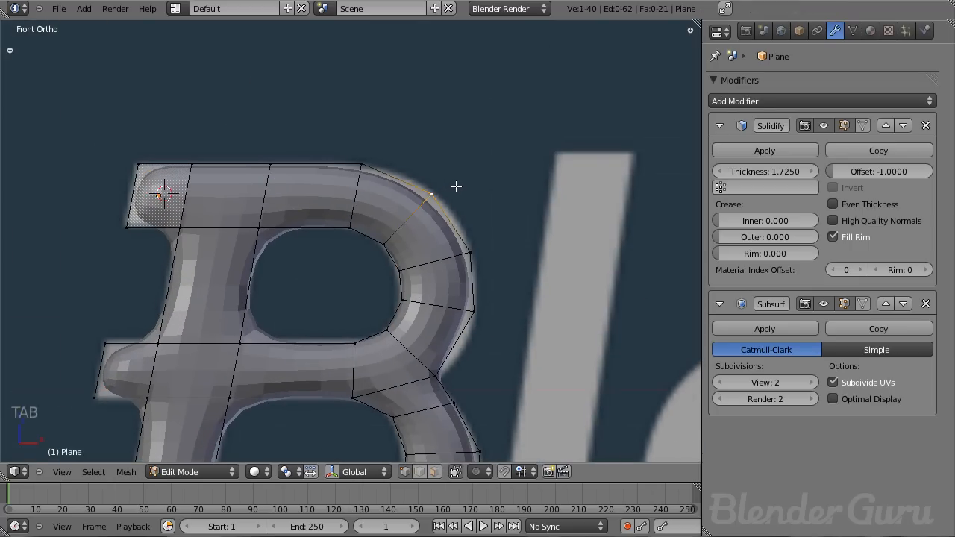
key("g")
right_click(466, 183)
right_click(363, 162)
key("g")
right_click(365, 160)
key("g")
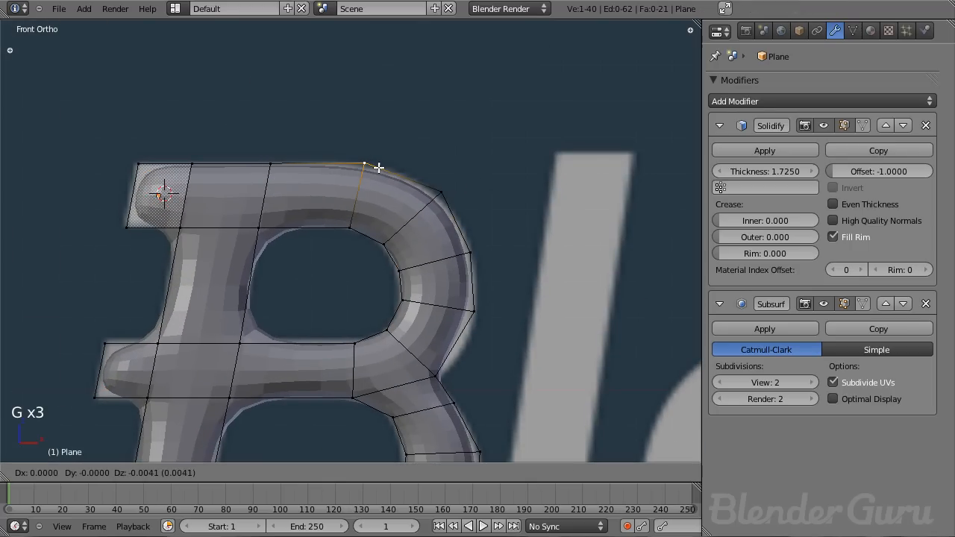
right_click(453, 178)
middle_click_drag(94, 232, 127, 195, "shift")
right_click(509, 276)
key("g")
right_click(442, 261)
key("g")
left_click(441, 270)
right_click(503, 223)
key("g")
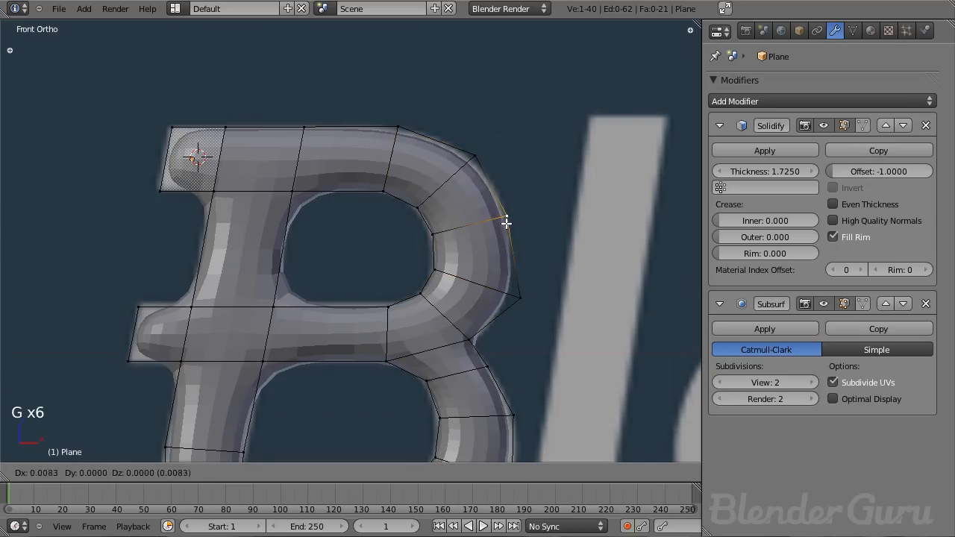
left_click(512, 215)
key("Tab")
- Apply smooth shading to the letter object
scroll(500, 240, "down", 5)
middle_click_drag(421, 241, 345, 290)
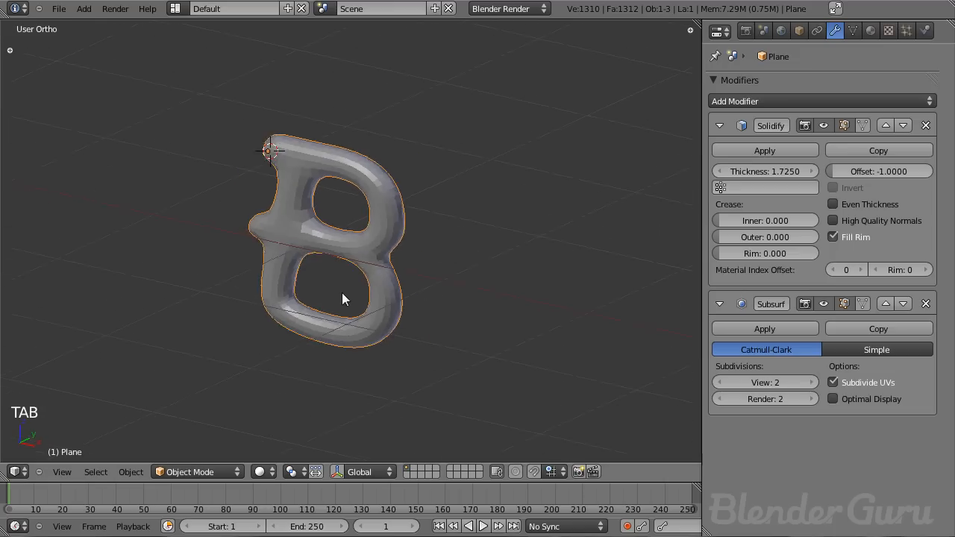
scroll(346, 290, "up", 4)
key("t")
left_click(39, 209)
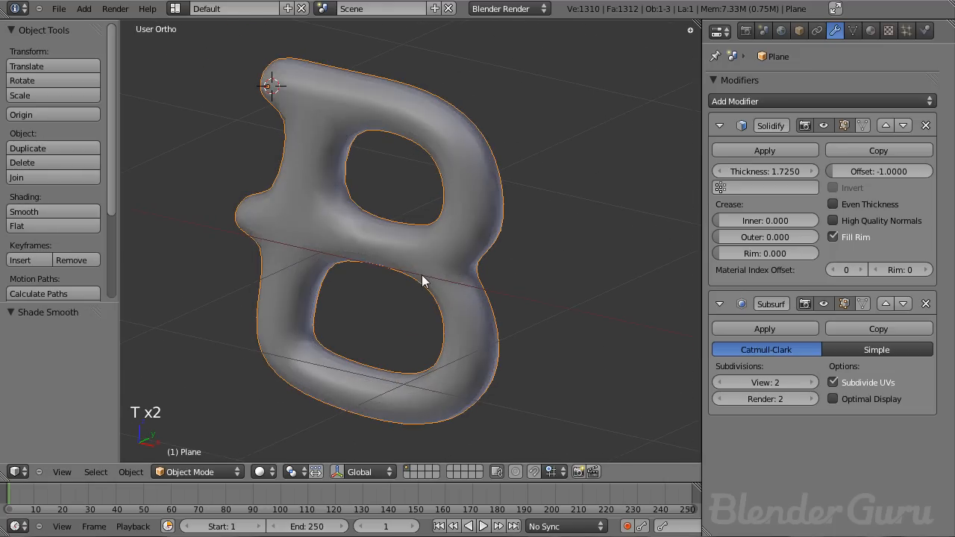
key("t")
scroll(417, 277, "down", 3)
mouse_move(355, 271)
middle_mouse_down()
mouse_move(383, 273)
mouse_move(454, 238)
mouse_move(356, 257)
middle_mouse_up()
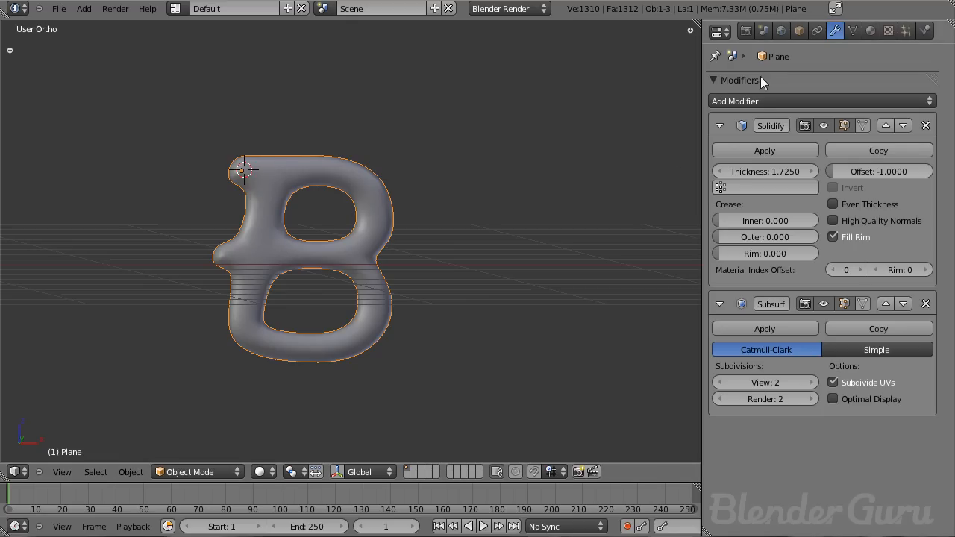
- Add a Bevel modifier and move it above the Subdivision Surface modifier in the stack
left_click(757, 101)
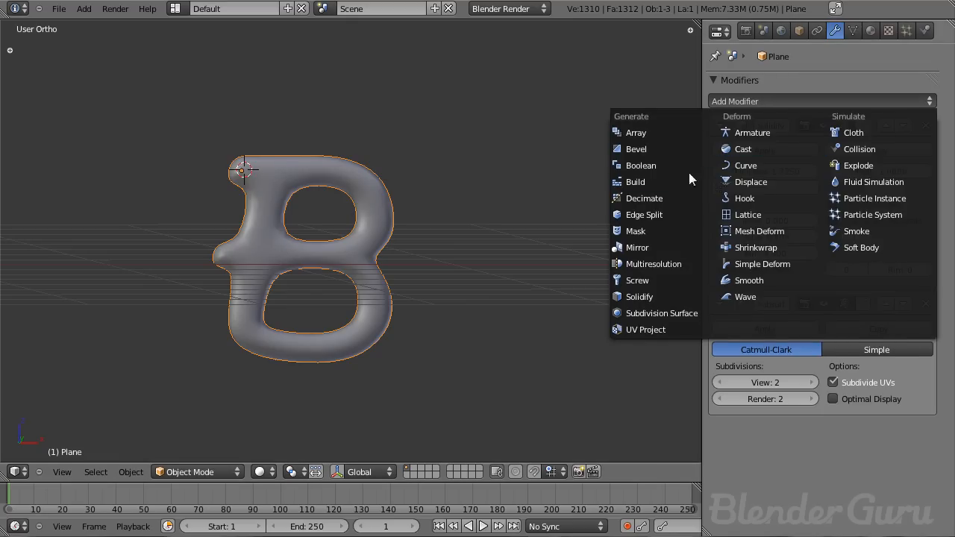
left_click(661, 149)
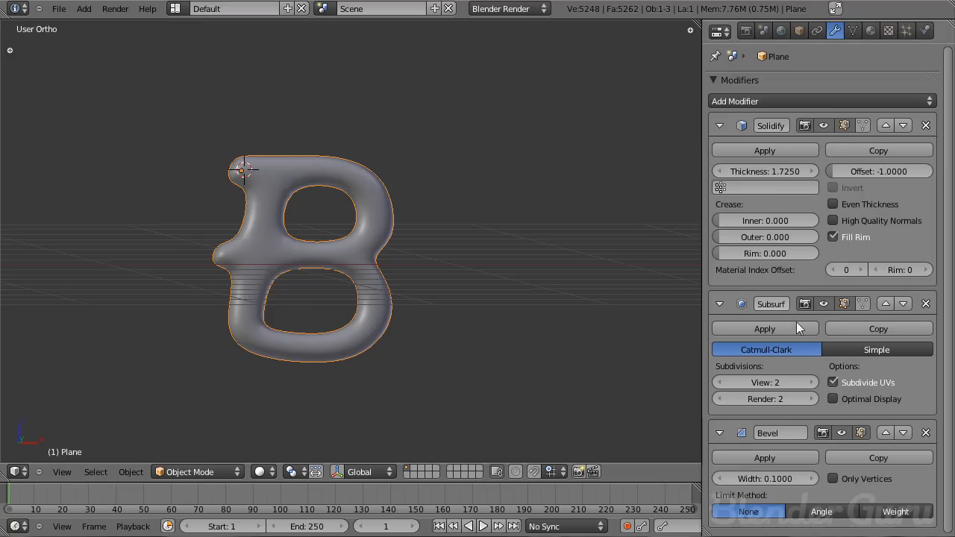
left_click(887, 431)
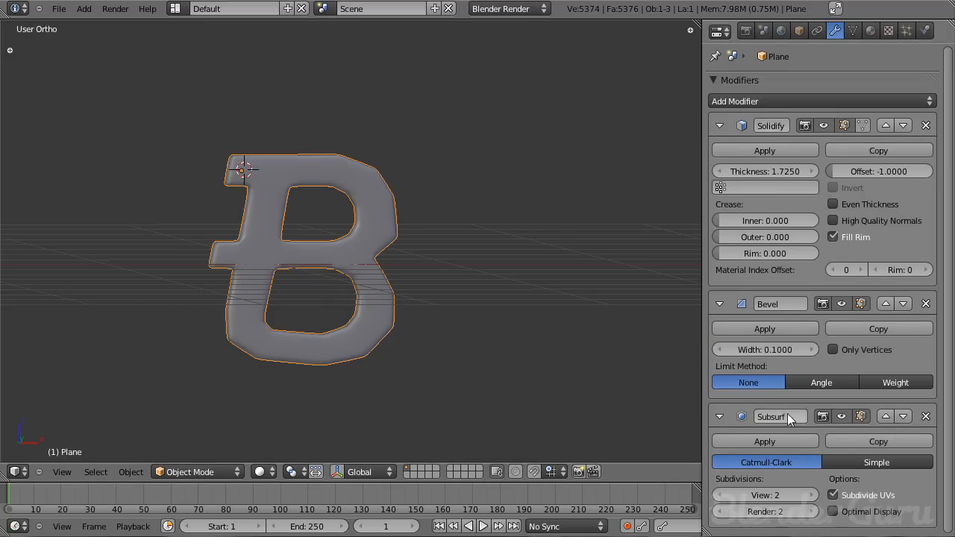
- Inspect the bevelled edges by temporarily toggling modifier viewport display and flat shading, restoring smooth shading
middle_click_drag(400, 223, 475, 278)
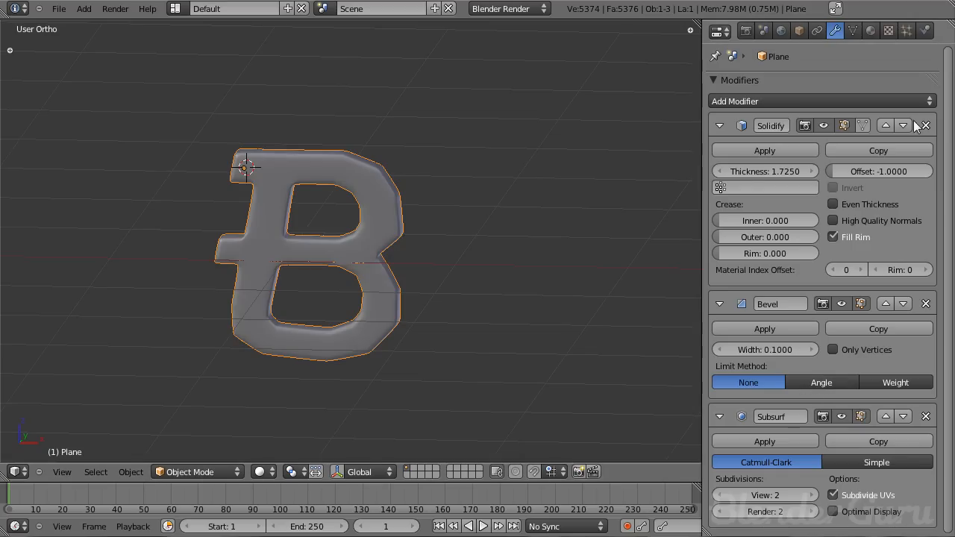
left_click(825, 125)
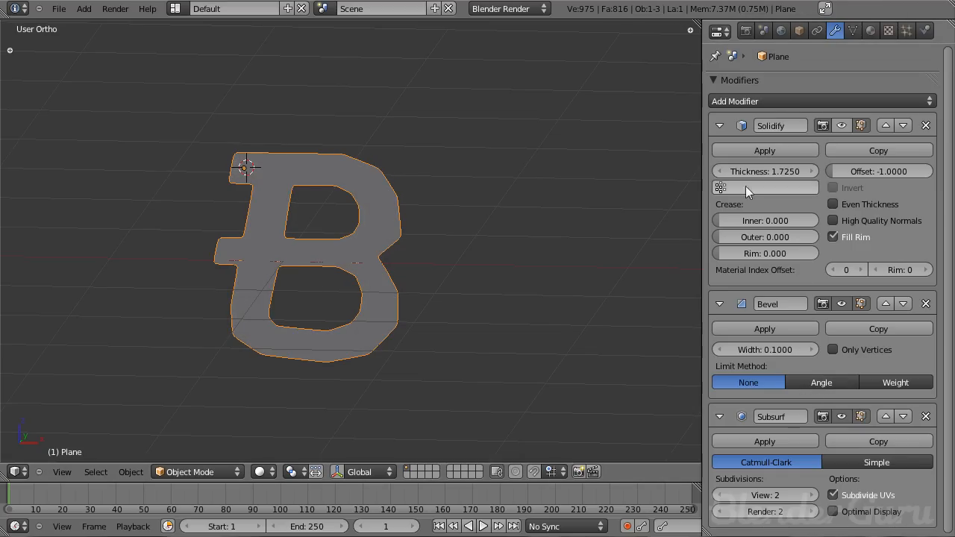
left_click(842, 125)
scroll(468, 305, "up", 6)
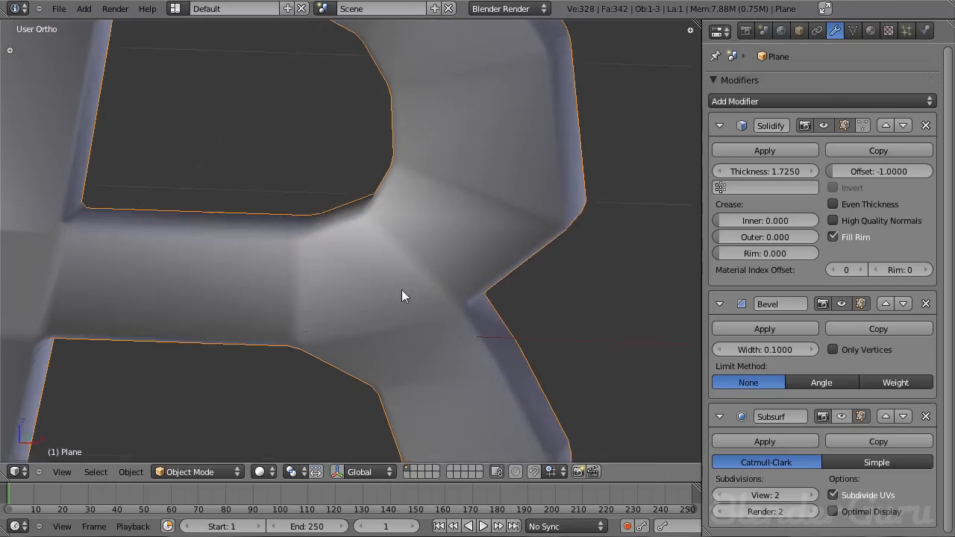
key("t")
left_click(41, 225)
key("t")
scroll(323, 236, "up", 3)
scroll(391, 297, "up", 2)
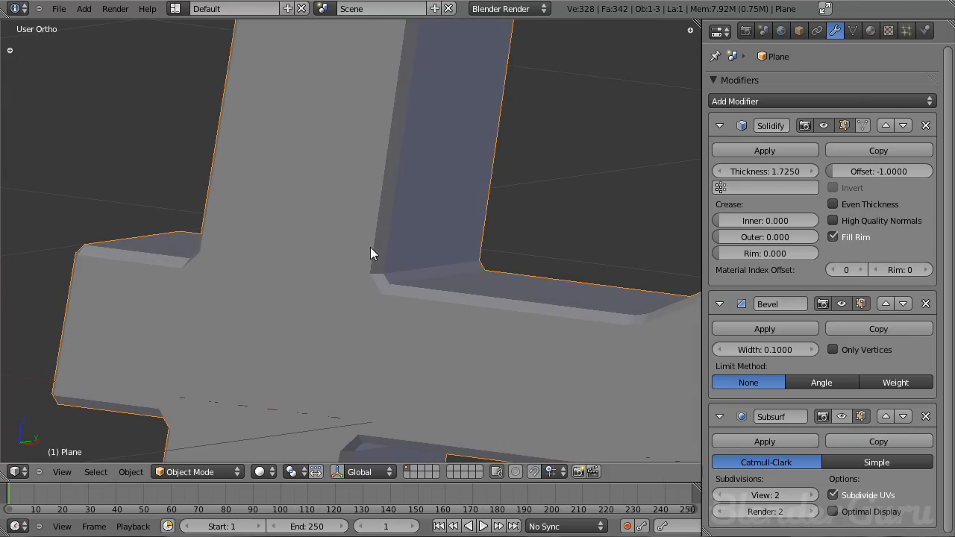
scroll(485, 269, "down", 5)
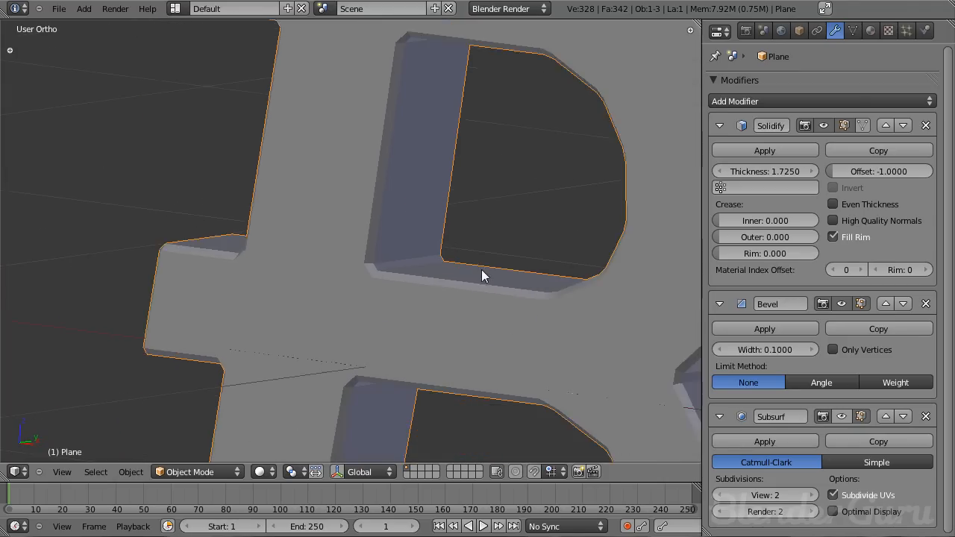
scroll(456, 283, "up", 4)
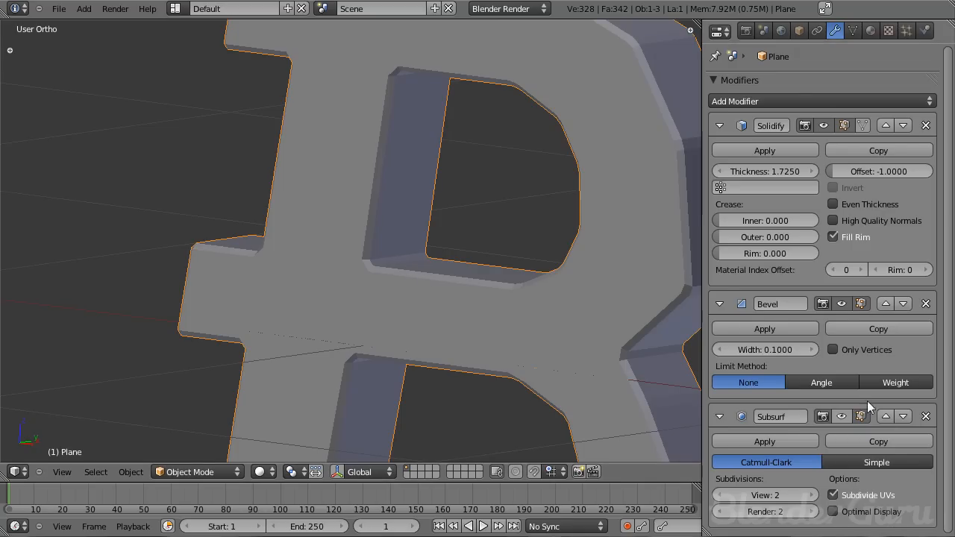
left_click(844, 417)
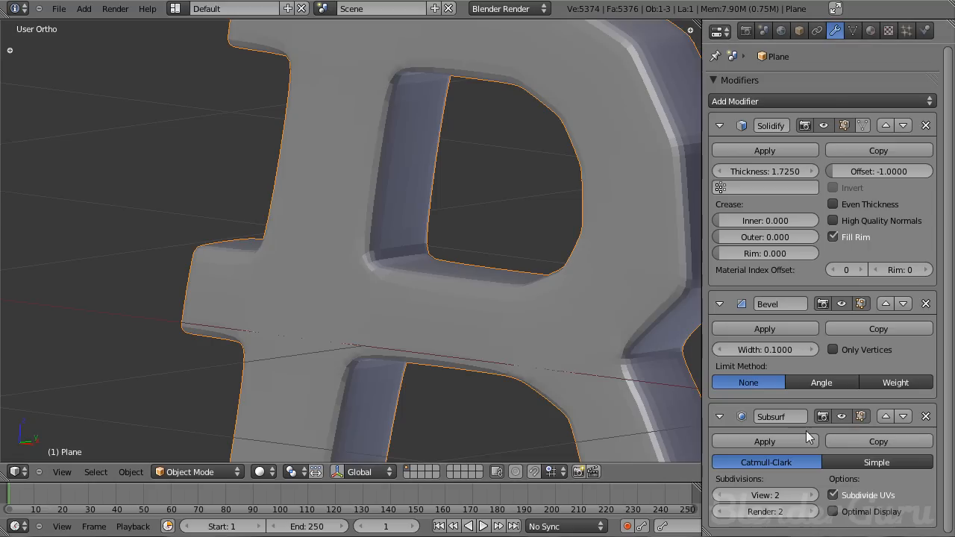
key("t")
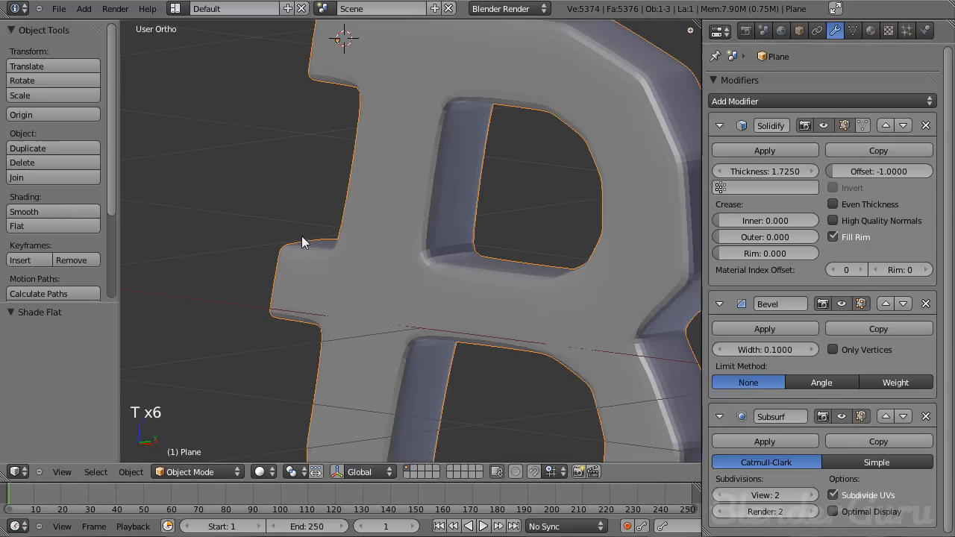
left_click(63, 212)
key("t")
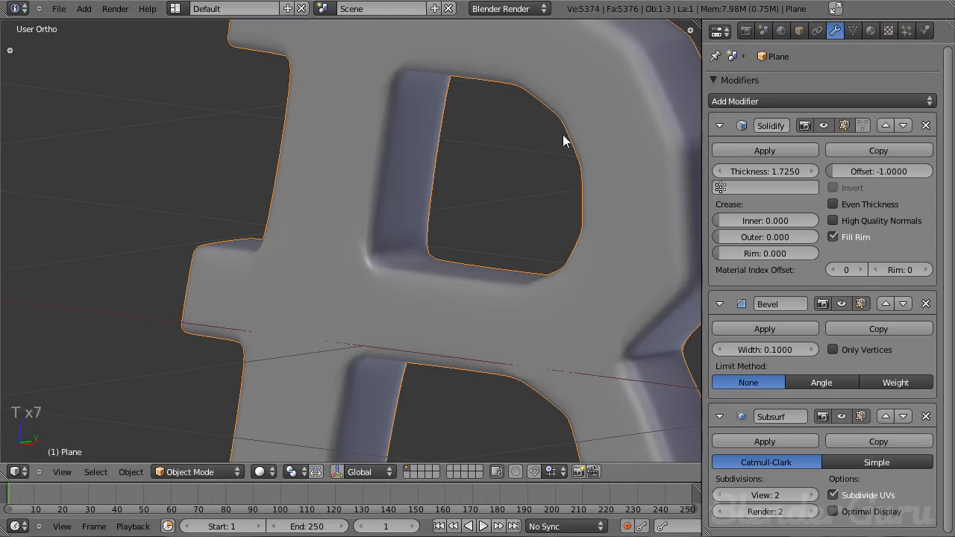
- Set the Bevel limit method to Angle with an angle of 89
scroll(415, 305, "down", 3)
middle_click_drag(416, 305, 477, 308)
scroll(459, 261, "up", 3)
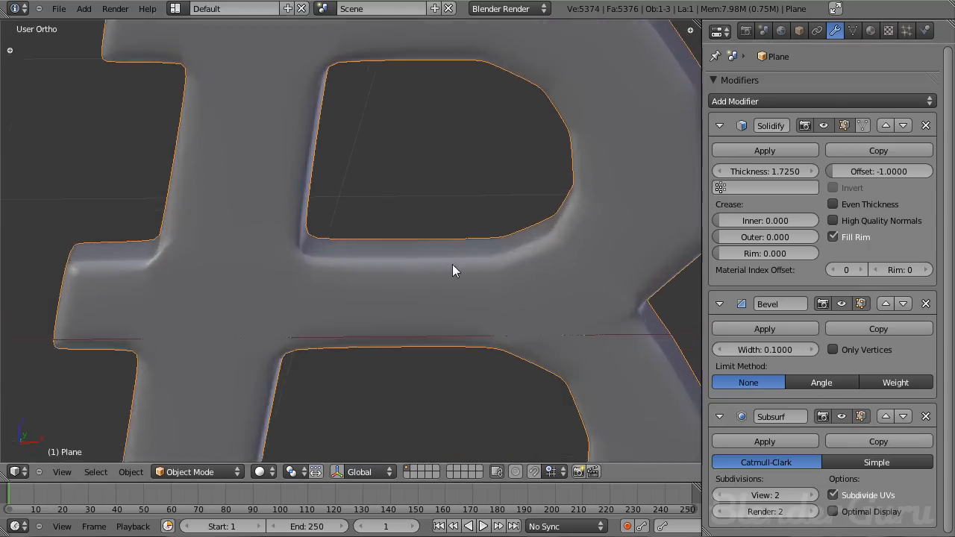
middle_click_drag(459, 262, 506, 254)
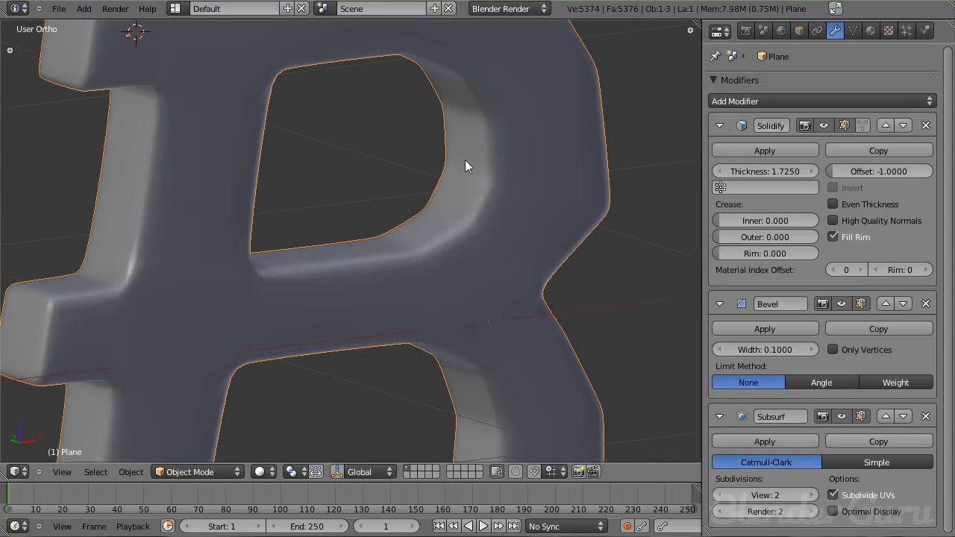
left_click(819, 382)
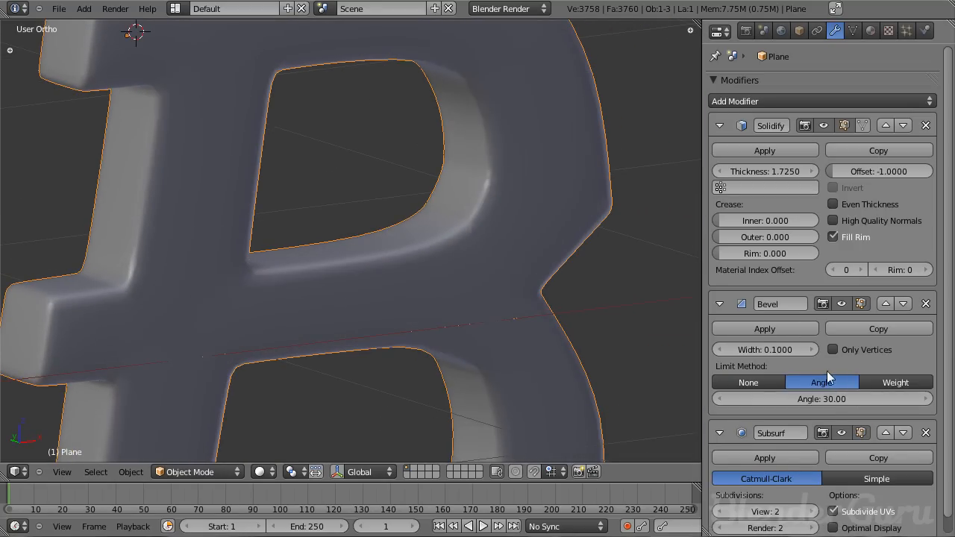
left_click(820, 399)
type("89")
key("Return")
- Examine the bevelled letter from perspective and front views
scroll(497, 135, "down", 5)
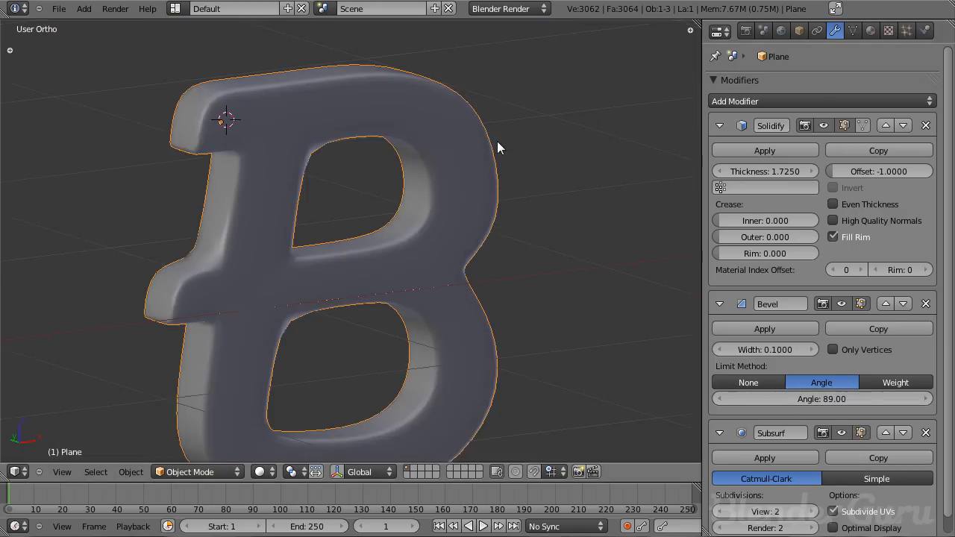
middle_click_drag(496, 135, 409, 241)
scroll(409, 242, "down", 3)
middle_click_drag(367, 276, 366, 243)
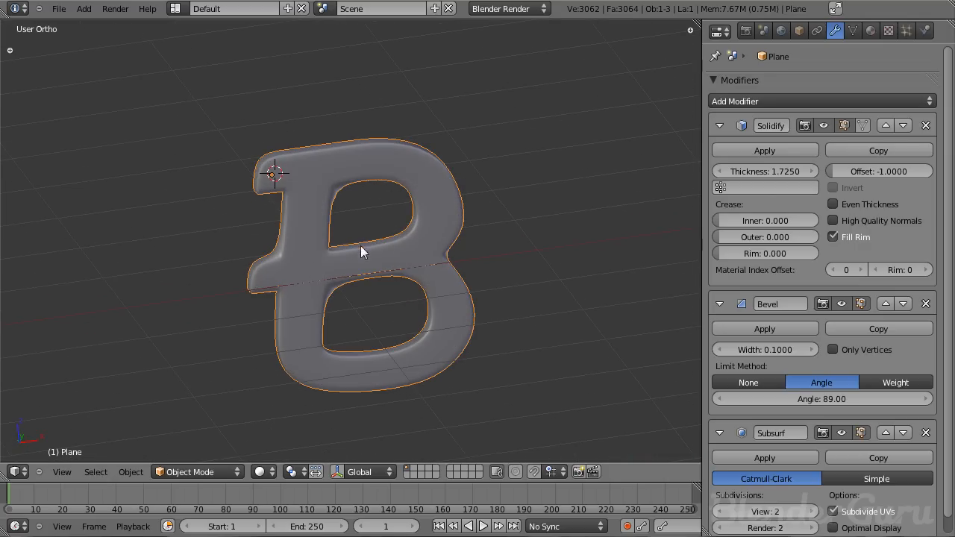
key("KP_1")
scroll(398, 235, "up", 5)
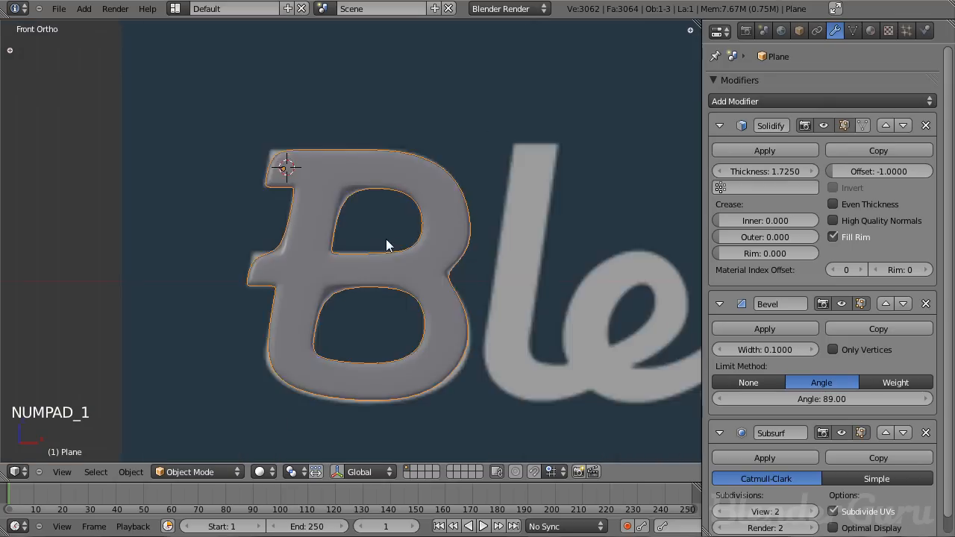
scroll(378, 235, "down", 7)
scroll(378, 235, "up", 1)
middle_click_drag(378, 235, 342, 274)
scroll(351, 295, "up", 7)
middle_click_drag(360, 310, 415, 316)
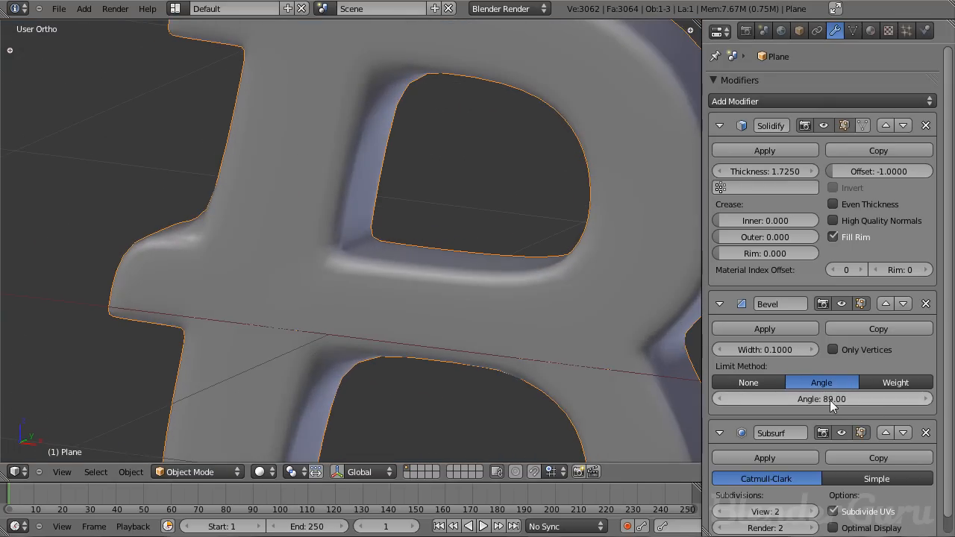
- Try a Bevel angle of 90, then set it back to 89
left_click(926, 399)
scroll(418, 313, "down", 3)
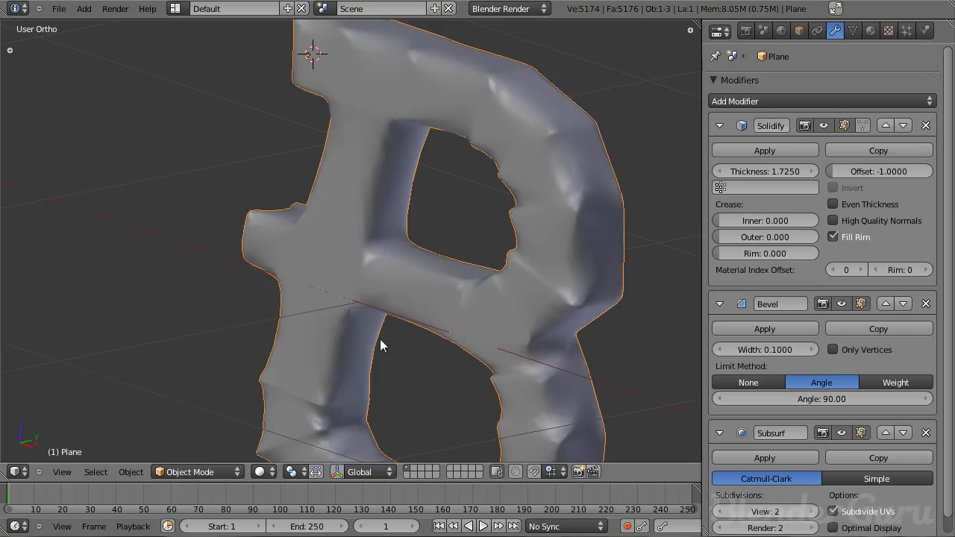
left_click(718, 399)
scroll(459, 302, "up", 3)
scroll(458, 302, "down", 2)
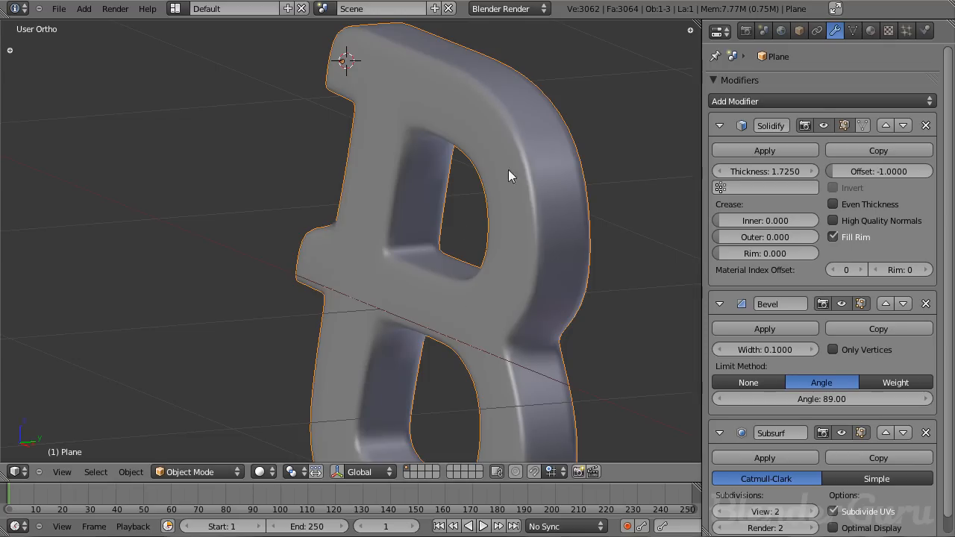
- In front view edit mode, add loop cuts across the B's top bar and middle bar
middle_click_drag(509, 326, 430, 149)
middle_click_drag(508, 367, 415, 335)
scroll(398, 276, "up", 3)
key("KP_1")
key("KP_1")
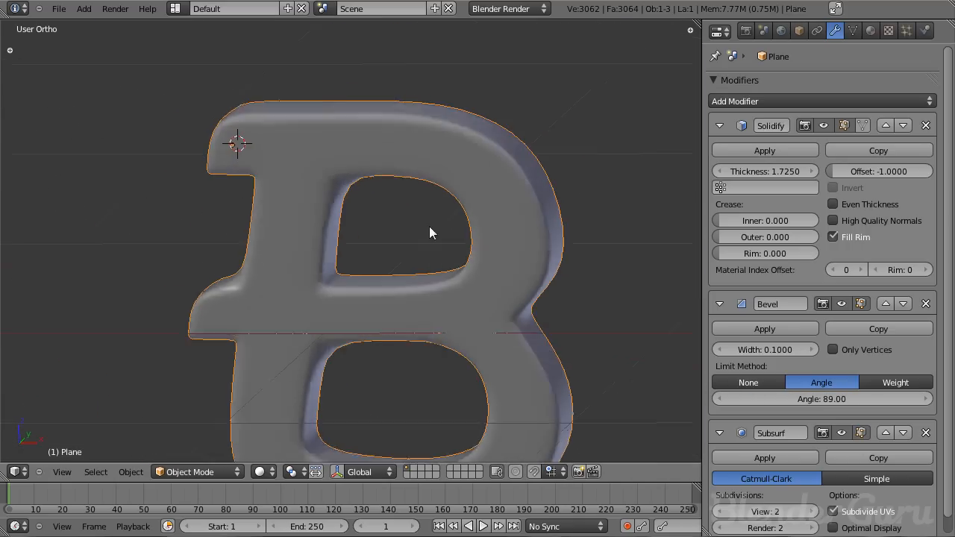
key("Tab")
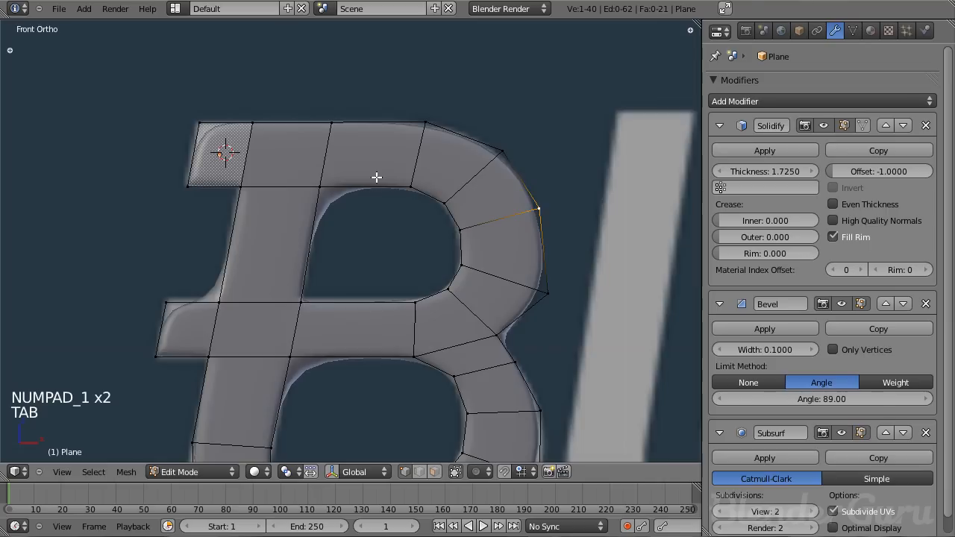
key("ctrl+r")
left_click(374, 148)
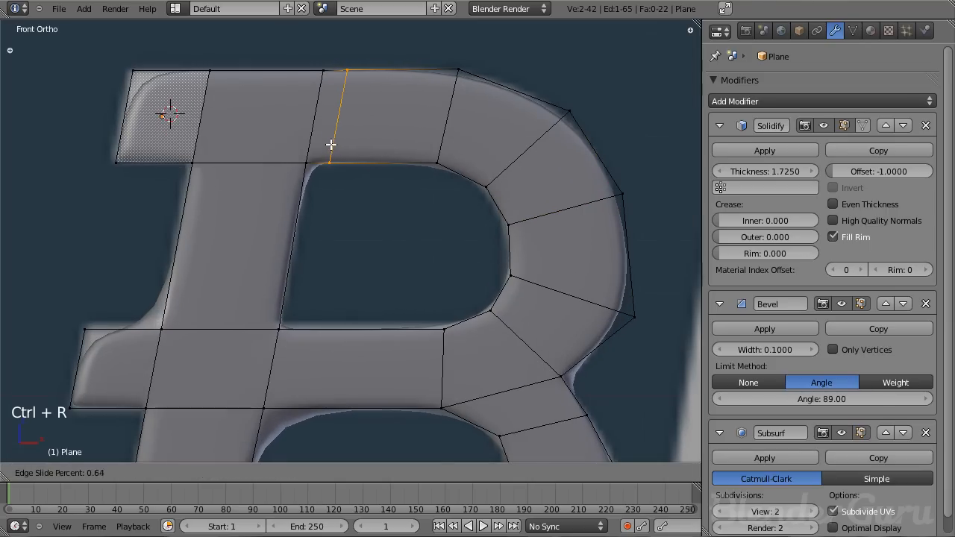
left_click(324, 146)
middle_click_drag(363, 354, 353, 157, "shift")
key("ctrl+r")
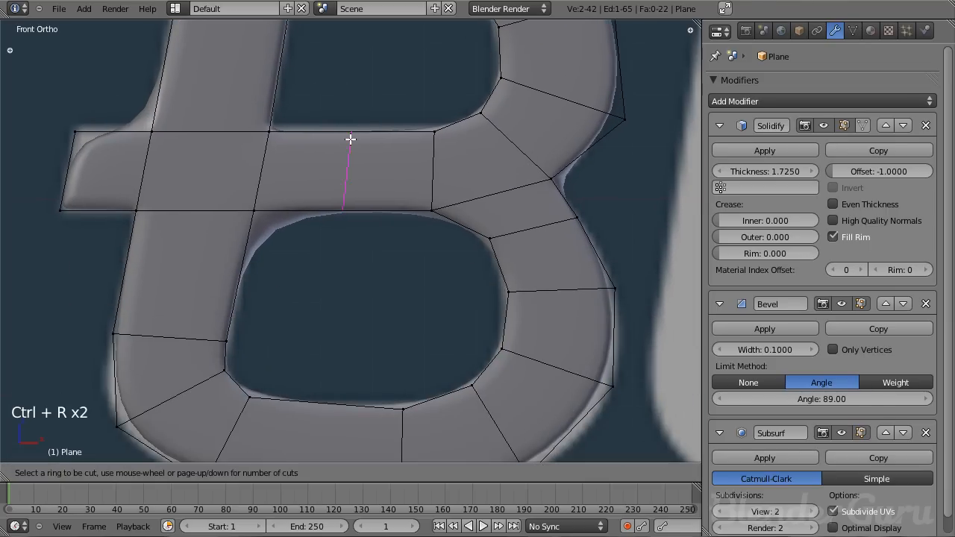
left_click(345, 140)
left_click(234, 149)
- Add more loop cuts through the B's bars and vertical stem, then leave edit mode
key("ctrl+r")
left_click(96, 148)
left_click(85, 132)
middle_click_drag(247, 73, 262, 176, "shift")
key("ctrl+r")
left_click(288, 163)
left_click(286, 223)
middle_click_drag(286, 223, 312, 362, "shift")
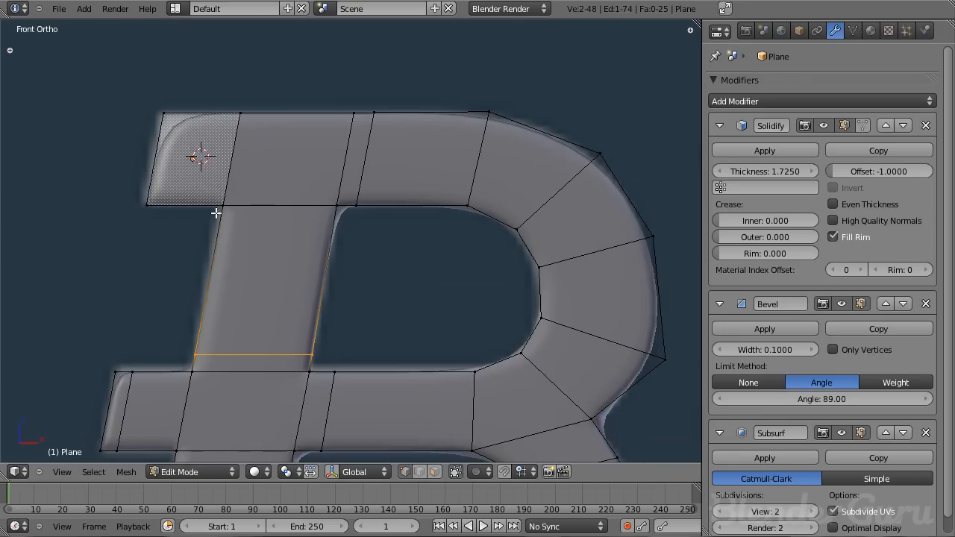
key("ctrl+r")
left_click(197, 122)
left_click(169, 122)
key("Tab")
- Inspect the smoothed B at different zoom levels against the background logo, toggling edit mode
scroll(282, 196, "down", 4)
middle_click_drag(384, 124, 425, 179)
key("Tab")
key("Tab")
middle_click_drag(413, 244, 479, 293)
key("KP_1")
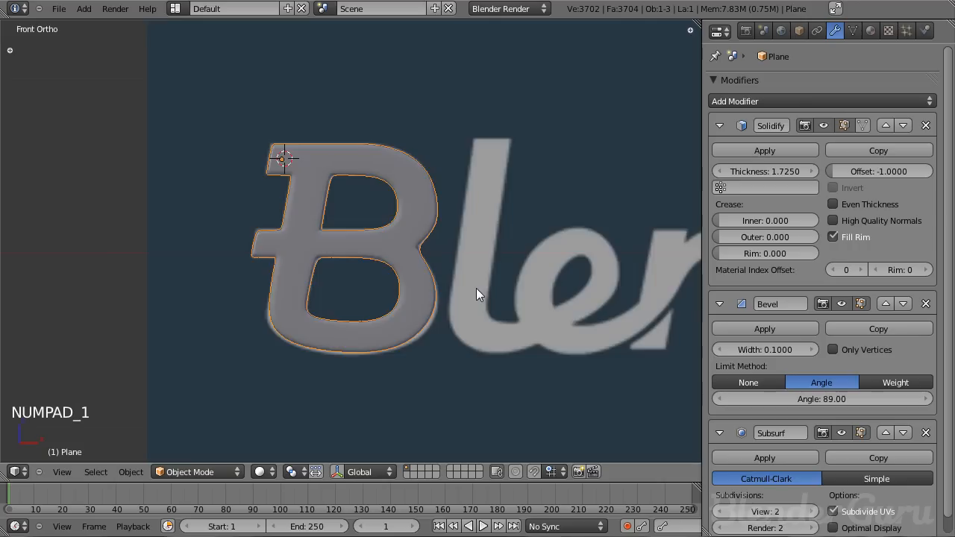
scroll(476, 288, "down", 4)
middle_click_drag(553, 286, 434, 255, "shift")
scroll(435, 245, "down", 2)
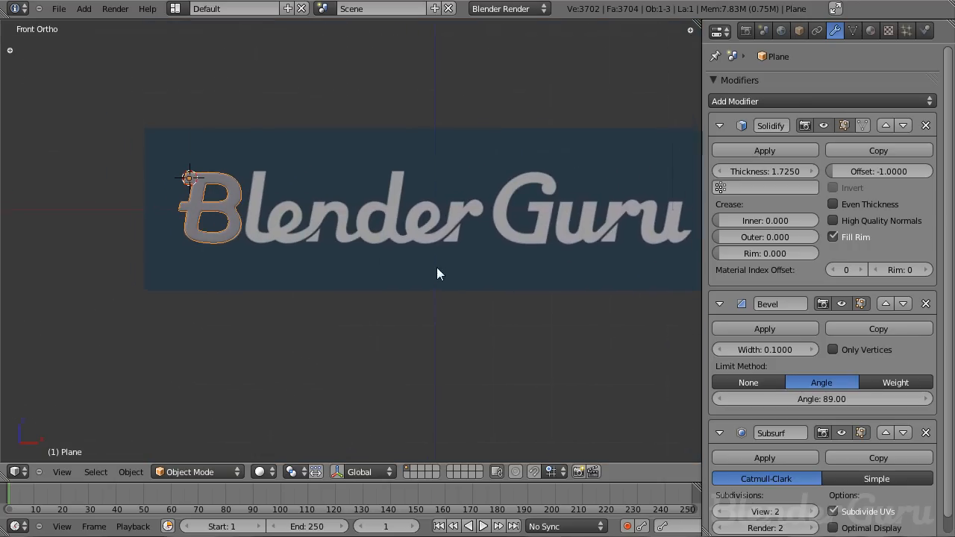
scroll(417, 301, "up", 8)
scroll(420, 278, "down", 8)
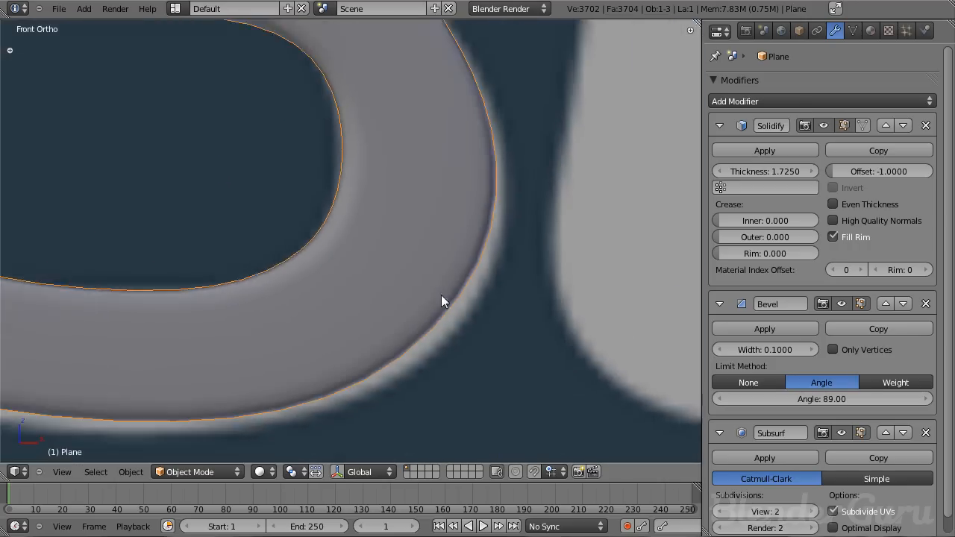
middle_click_drag(534, 256, 358, 256, "shift")
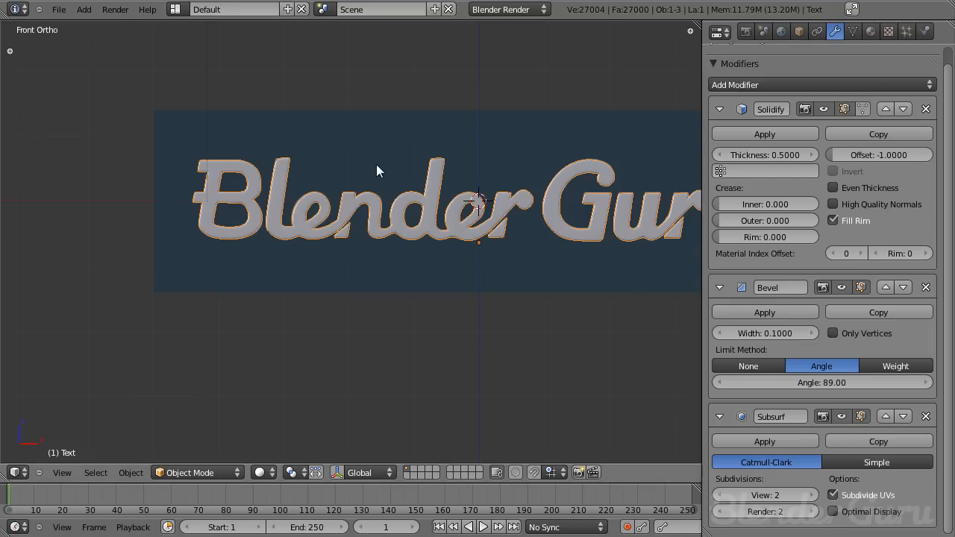
middle_click_drag(376, 171, 467, 271)
key("Tab")
scroll(310, 258, "up", 5)
scroll(310, 258, "down", 5)
middle_click_drag(313, 260, 269, 308)
key("Tab")
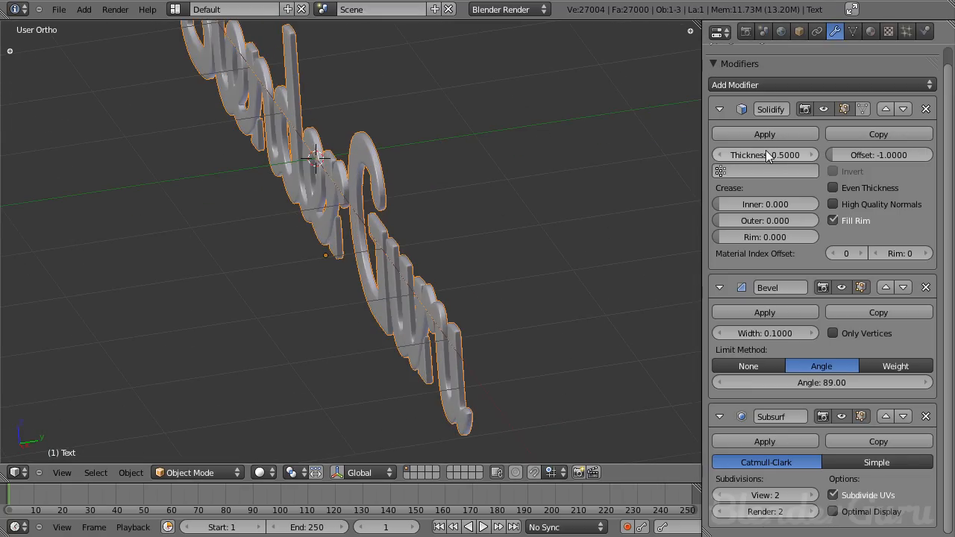
scroll(446, 252, "up", 2)
mouse_move(765, 155)
left_mouse_down()
mouse_move(821, 155)
mouse_move(783, 155)
left_mouse_up()
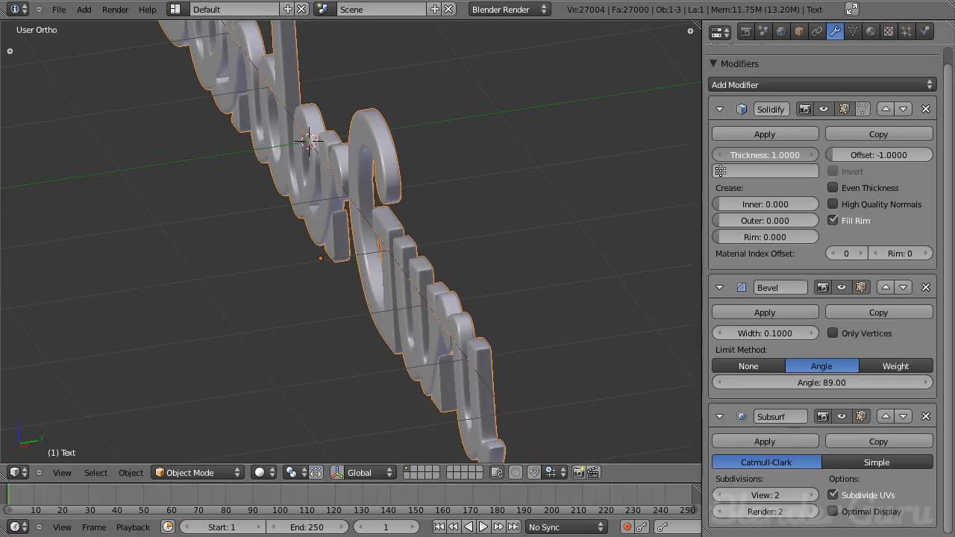
key("Escape")
- Add a new material to the text object and enable Mirror with reflectivity 1.000
middle_click_drag(386, 281, 479, 270)
scroll(448, 275, "down", 8)
middle_click_drag(306, 292, 383, 306, "shift")
scroll(415, 300, "up", 4)
scroll(412, 300, "down", 7)
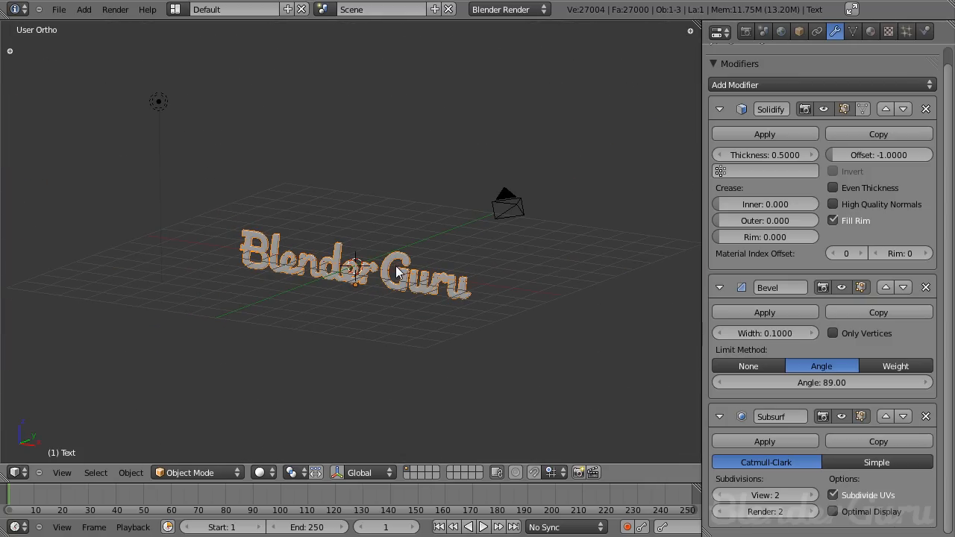
scroll(388, 287, "up", 4)
middle_click_drag(384, 287, 352, 230, "shift")
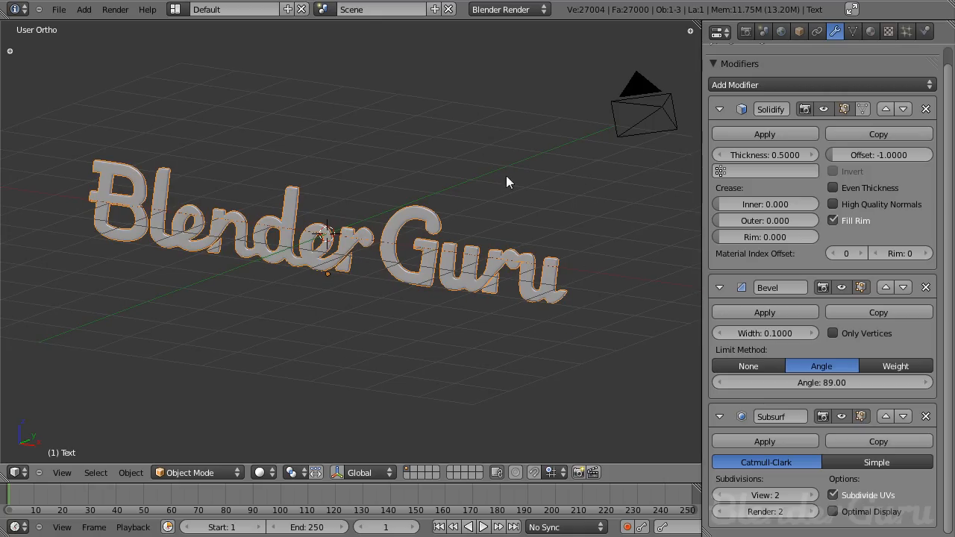
left_click(870, 31)
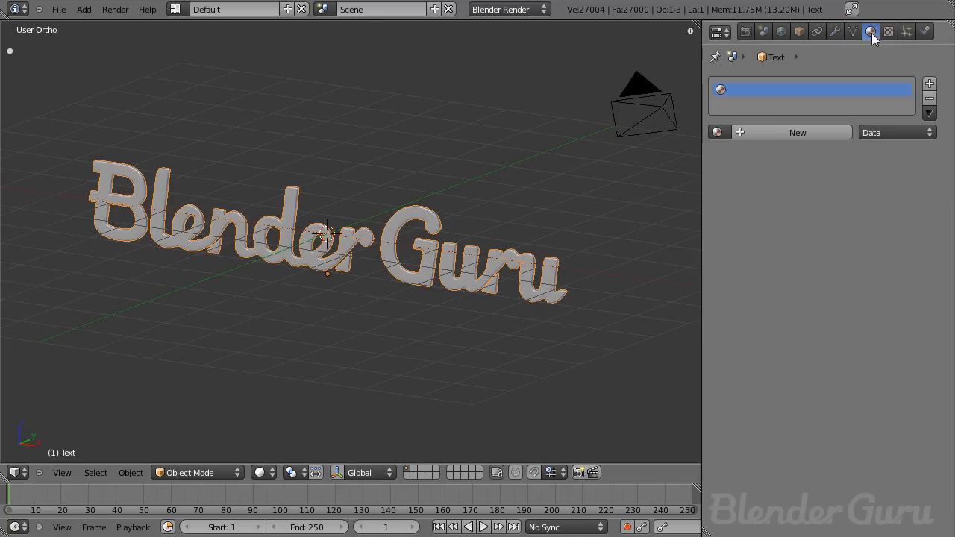
left_click(781, 128)
scroll(781, 260, "down", 6)
left_click(726, 332)
left_click_drag(736, 353, 829, 353)
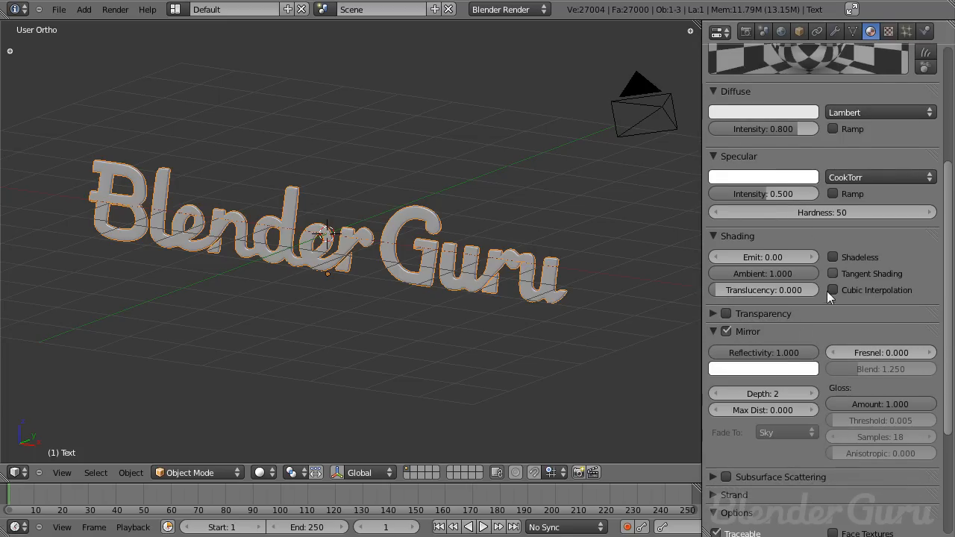
- Set the material's specular intensity to 0.100
scroll(823, 187, "down", 3)
scroll(829, 168, "up", 7)
left_click_drag(820, 314, 760, 318)
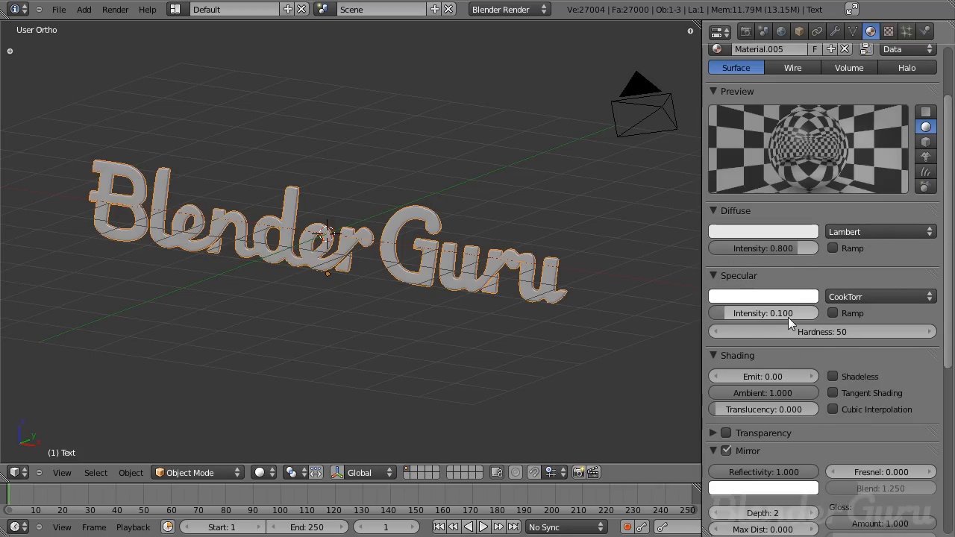
scroll(804, 347, "down", 8)
scroll(344, 290, "down", 4)
- Align the camera to the front view and turn off the background images display
key("KP_1")
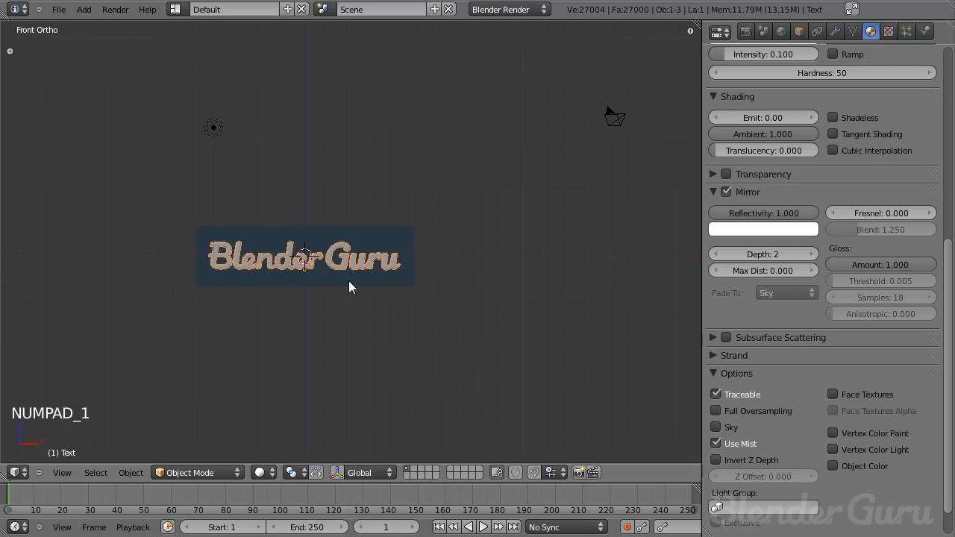
key("ctrl+alt+KP_0")
key("n")
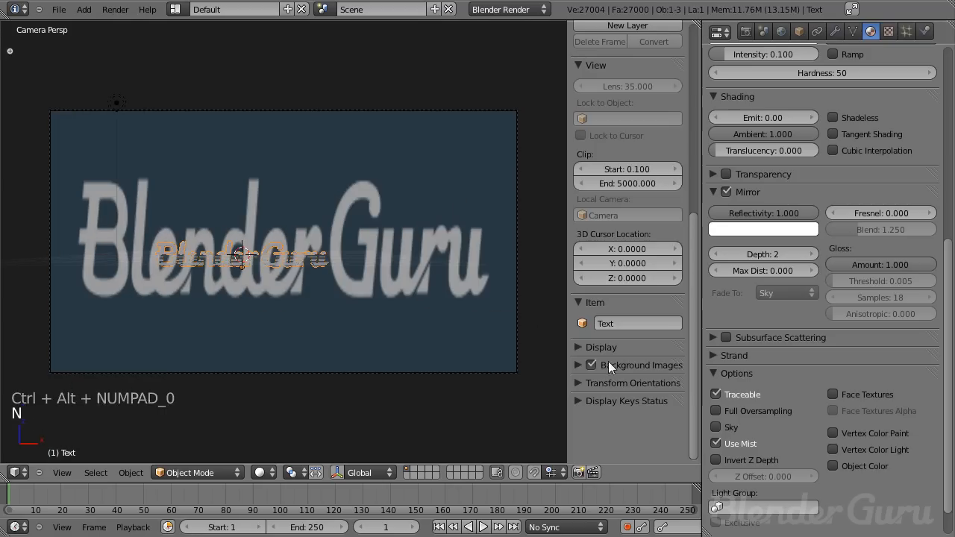
left_click(588, 364)
key("n")
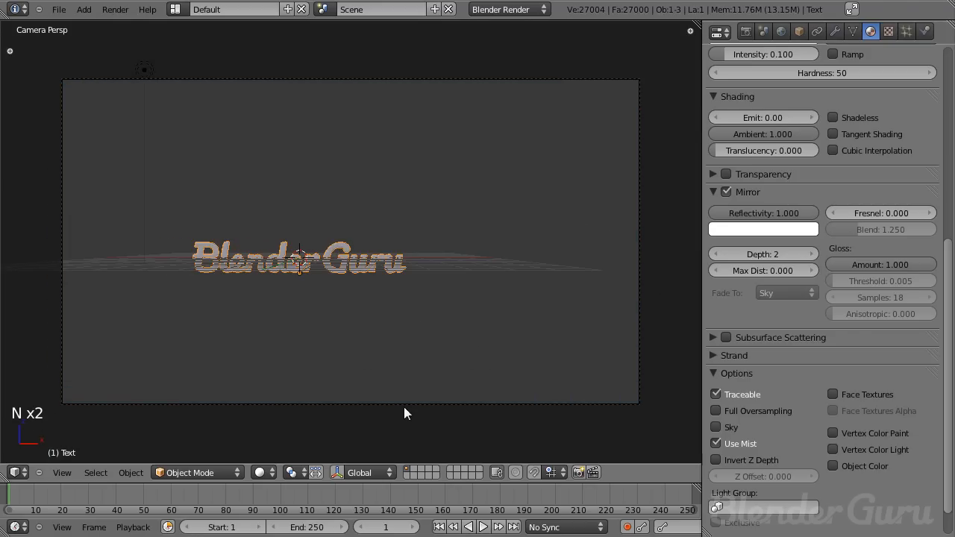
- Move the camera so the Blender Guru text is framed in the camera view
right_click(405, 403)
key("g")
left_click(405, 280)
key("g")
left_click(252, 334)
key("g")
middle_click(288, 302)
left_click(293, 332)
key("g")
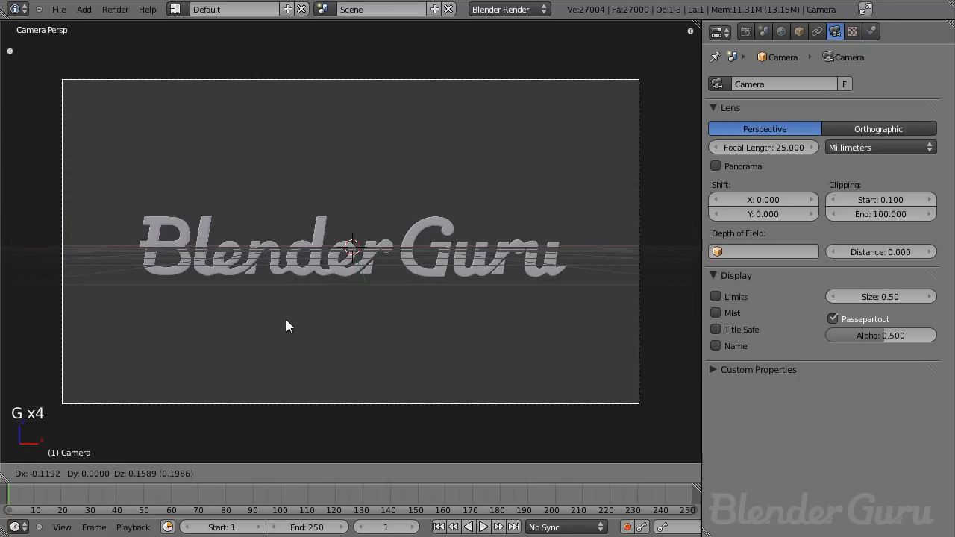
left_click(290, 330)
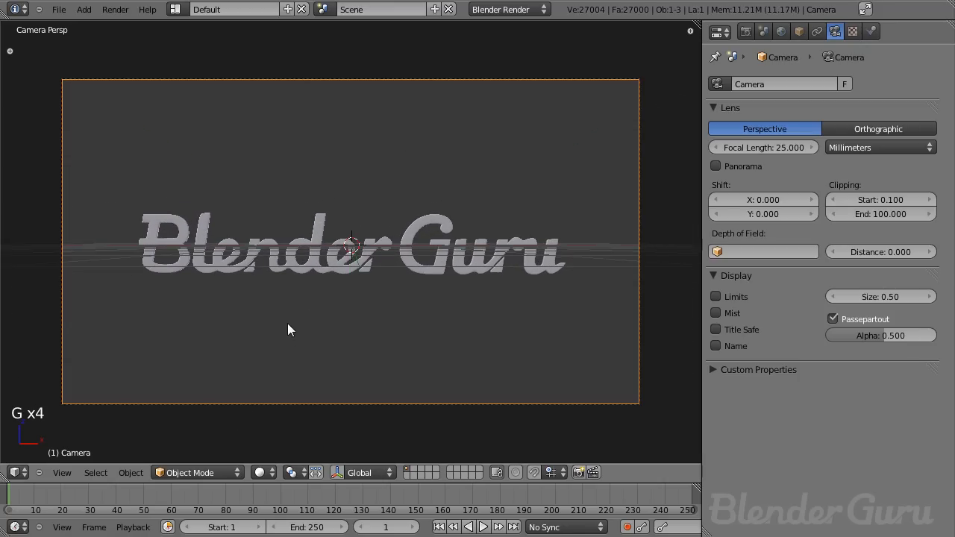
- Inspect the text, lamp and camera objects and their properties around the scene
right_click(419, 254)
scroll(820, 224, "up", 8)
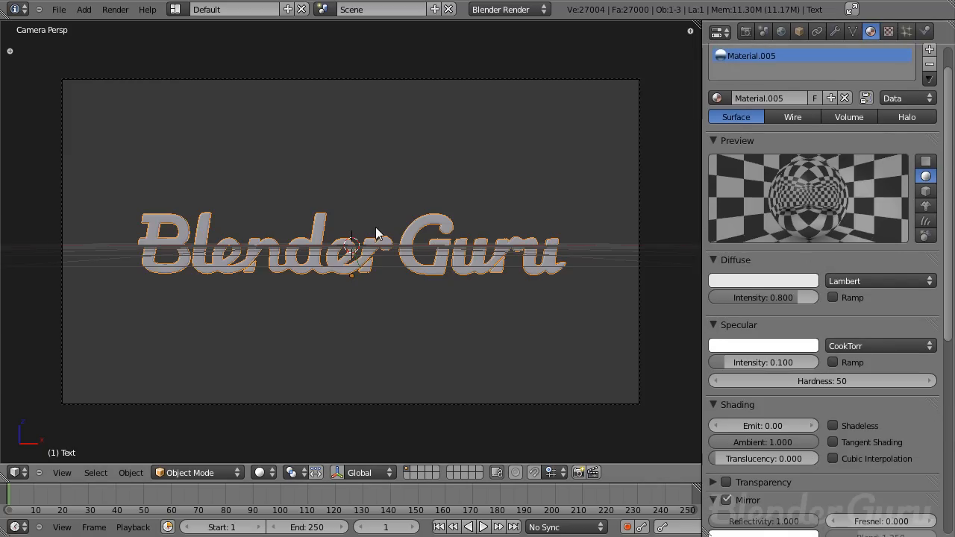
scroll(427, 231, "up", 2)
scroll(447, 222, "down", 2)
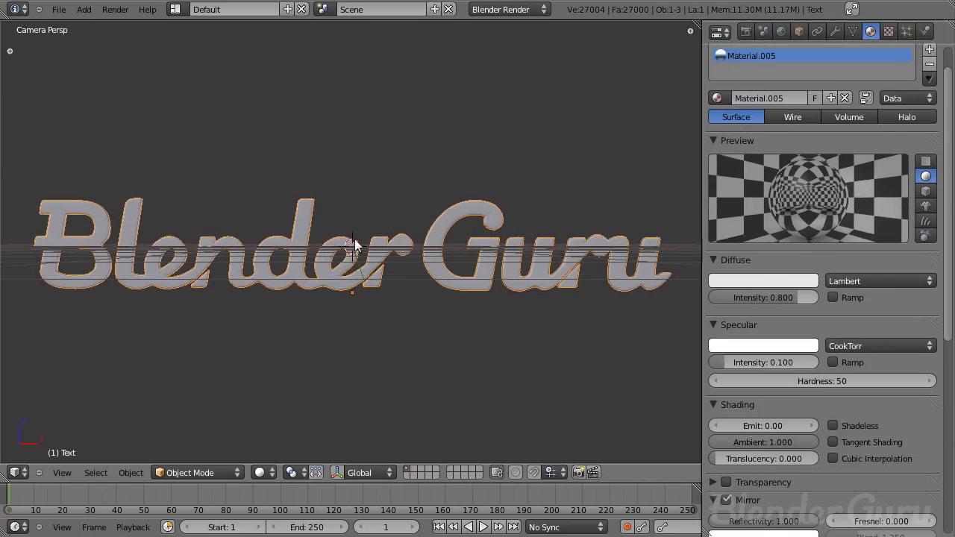
key("KP_0")
right_click(203, 158)
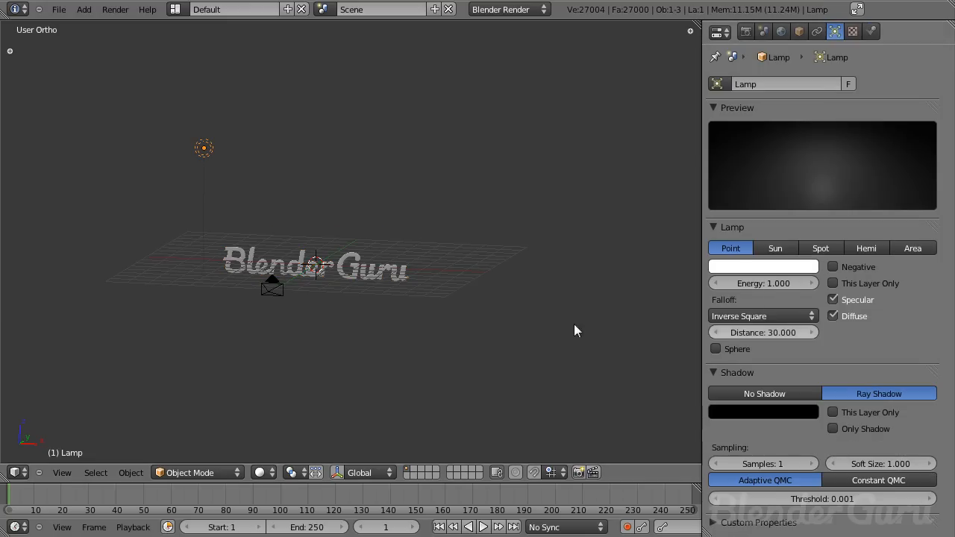
scroll(358, 273, "up", 3)
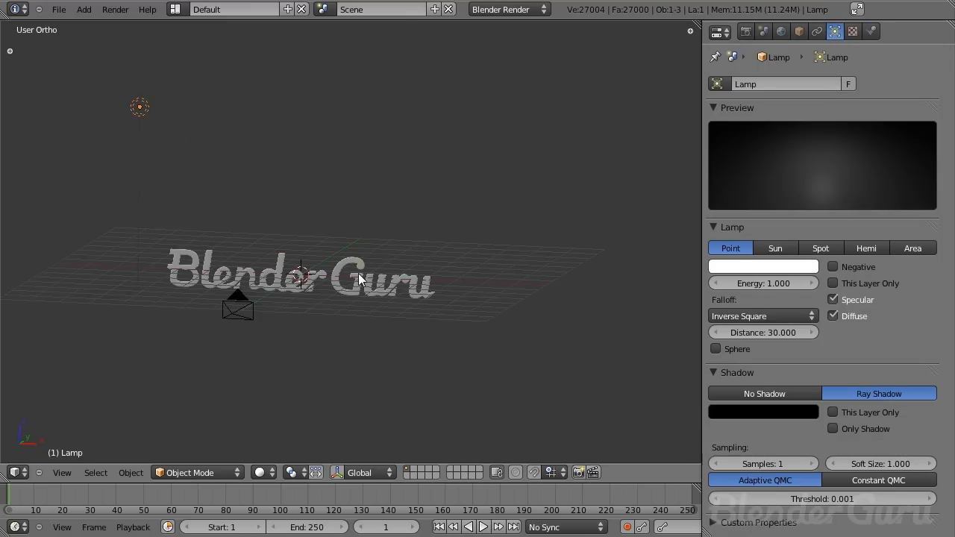
scroll(344, 292, "down", 1)
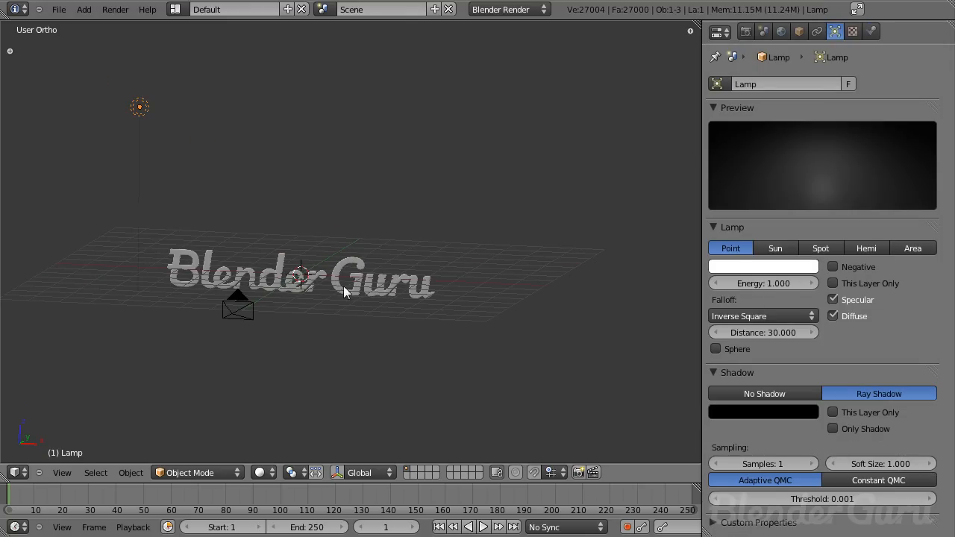
right_click(250, 313)
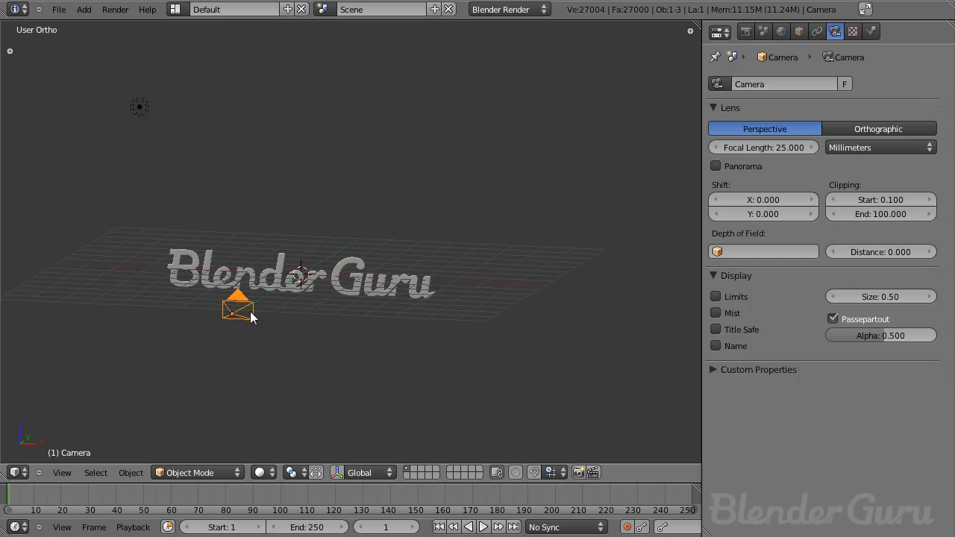
middle_click_drag(270, 312, 525, 243)
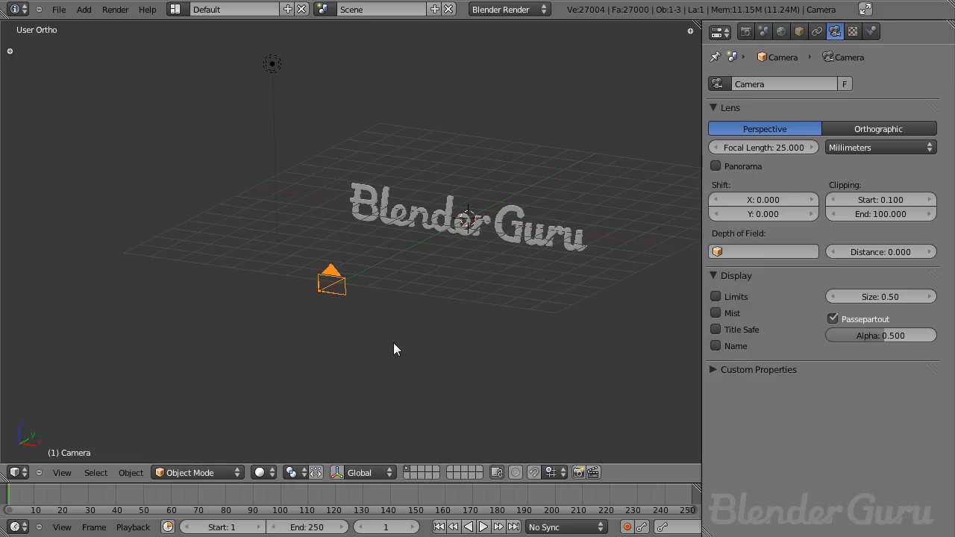
right_click(501, 233)
- Add a plane in top view and stretch it along the X axis
key("KP_7")
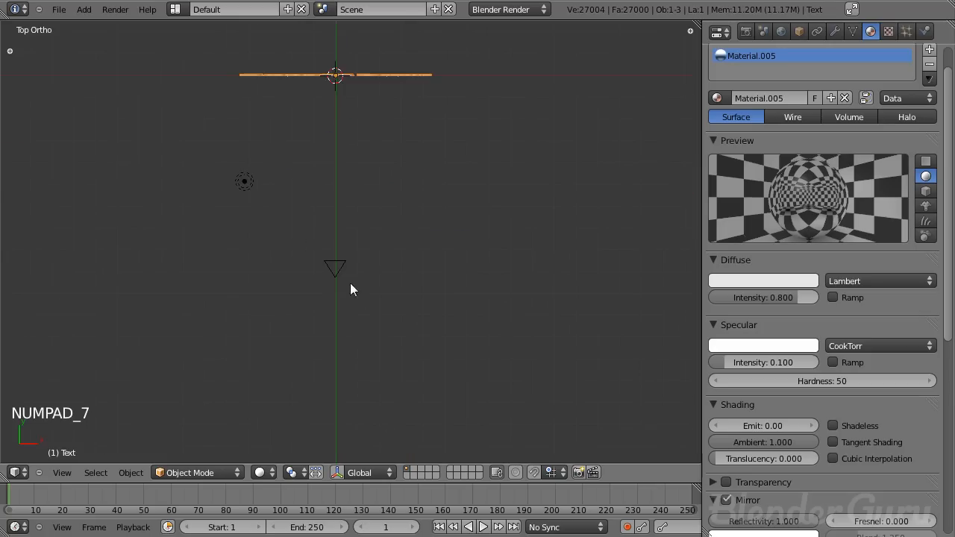
key("shift+a")
mouse_move(337, 300)
left_click(373, 300)
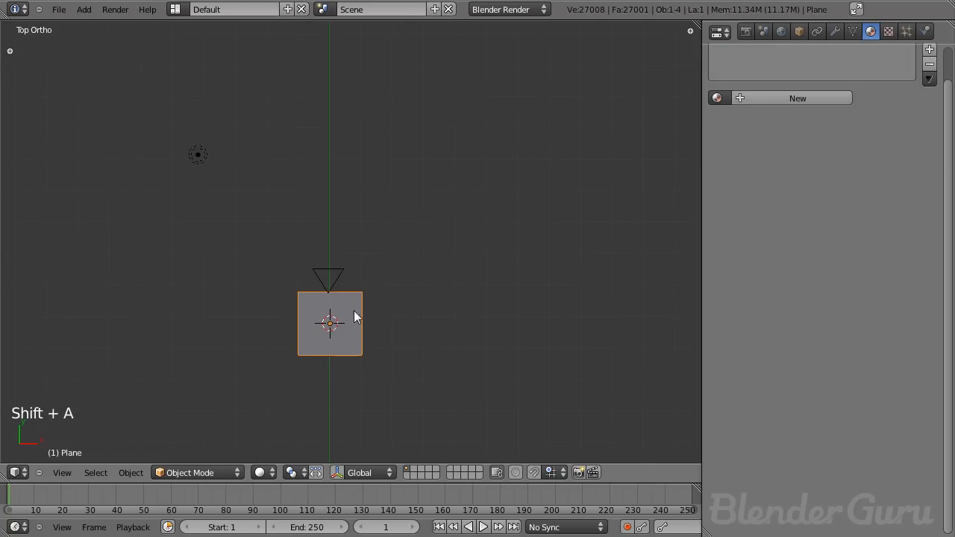
scroll(375, 309, "down", 4)
scroll(388, 276, "up", 3)
scroll(395, 278, "up", 3)
key("s")
key("x")
left_click(583, 349)
- Stretch the plane further along X and rotate it upright in right side view
scroll(582, 349, "down", 6)
key("s")
key("x")
left_click(600, 331)
key("KP_3")
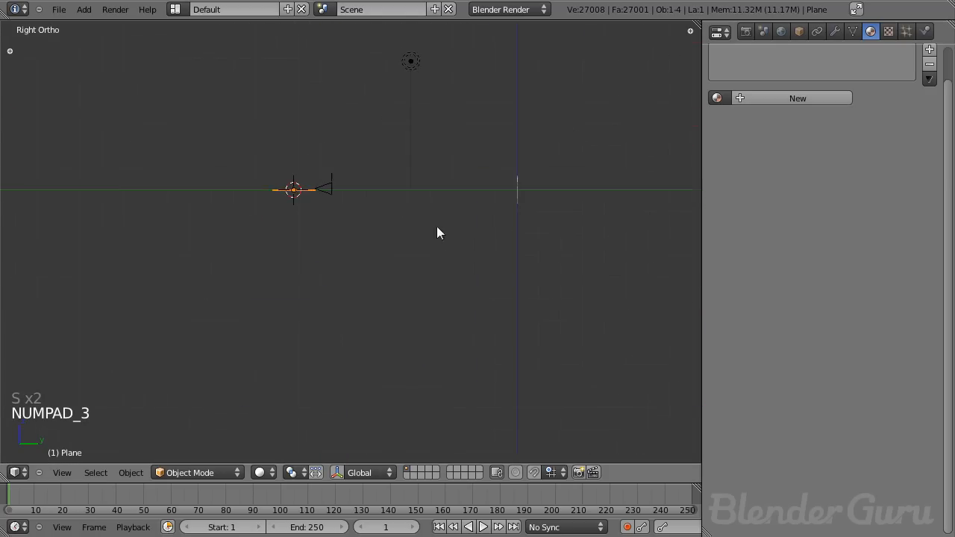
scroll(440, 247, "up", 3)
key("r")
left_click(238, 372)
- Scale the plane down along Z and move it into place near the camera
scroll(407, 358, "down", 2)
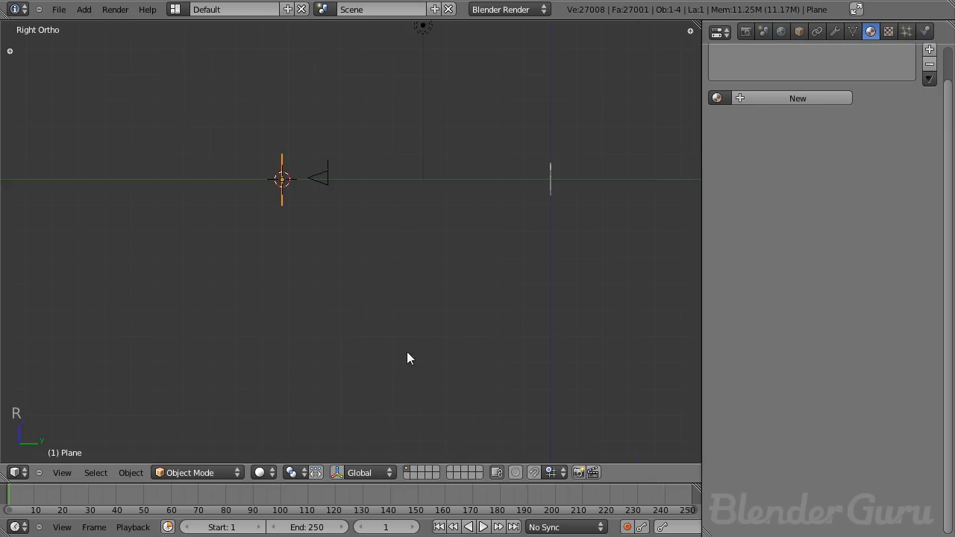
key("s")
key("z")
left_click(336, 291)
key("g")
left_click(334, 277)
middle_click_drag(334, 277, 328, 299)
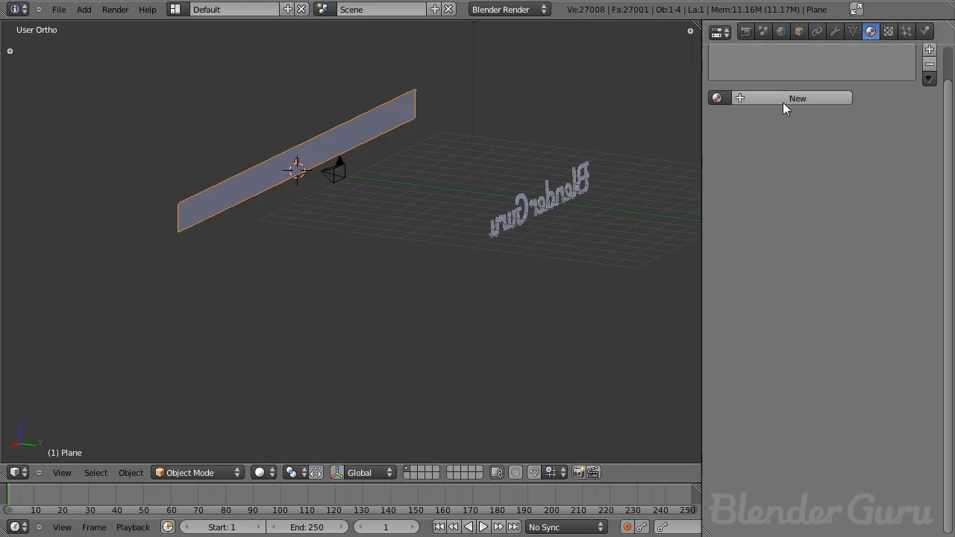
- Give the plane a new material with specular intensity 0.000 and emit 0.9
left_click(781, 99)
left_click_drag(790, 362, 716, 363)
scroll(801, 314, "down", 5)
left_click(761, 290)
type("0.9")
key("Return")
middle_click_drag(523, 199, 617, 214)
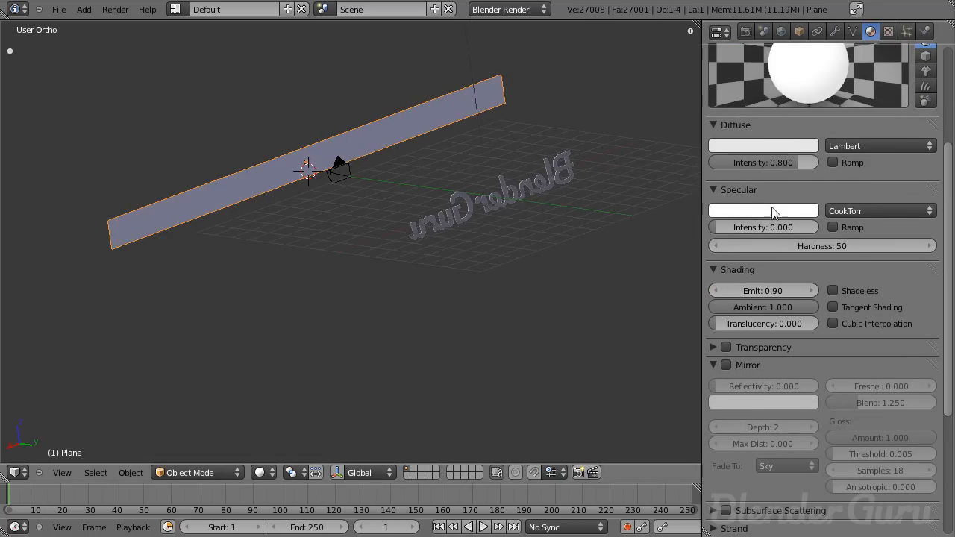
scroll(814, 246, "up", 2)
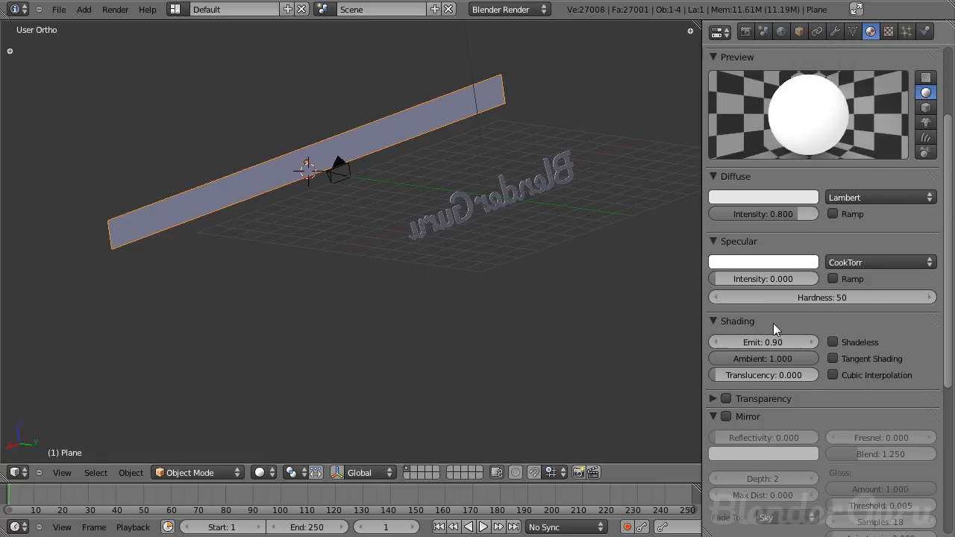
scroll(854, 154, "up", 3)
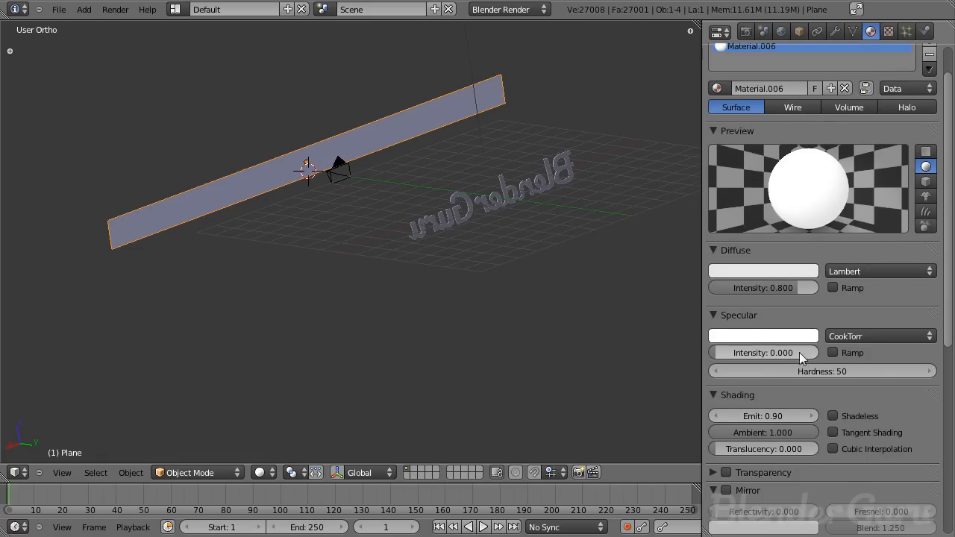
scroll(786, 365, "down", 2)
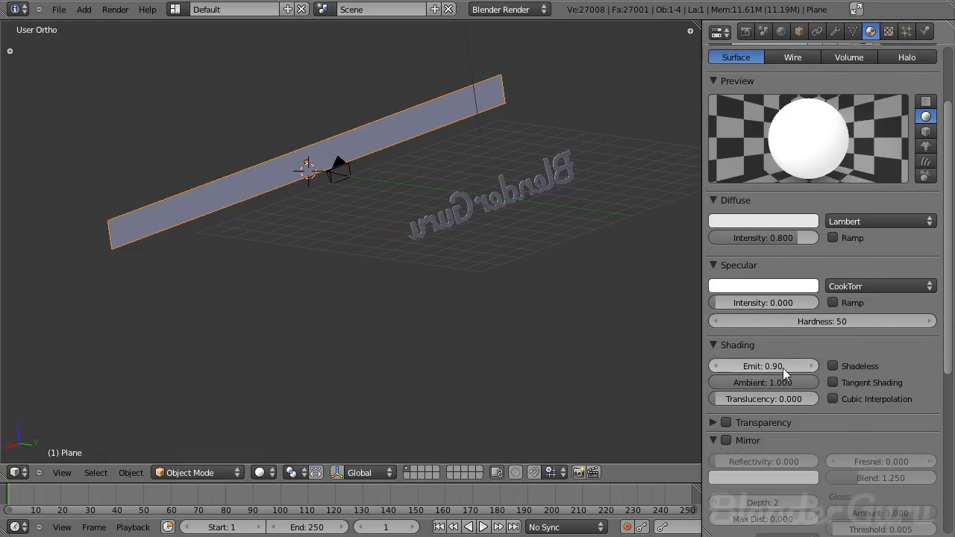
- Save the file over the existing tutorial3.blend and render a test image from the camera view
middle_click_drag(468, 243, 514, 236)
key("KP_0")
key("ctrl+s")
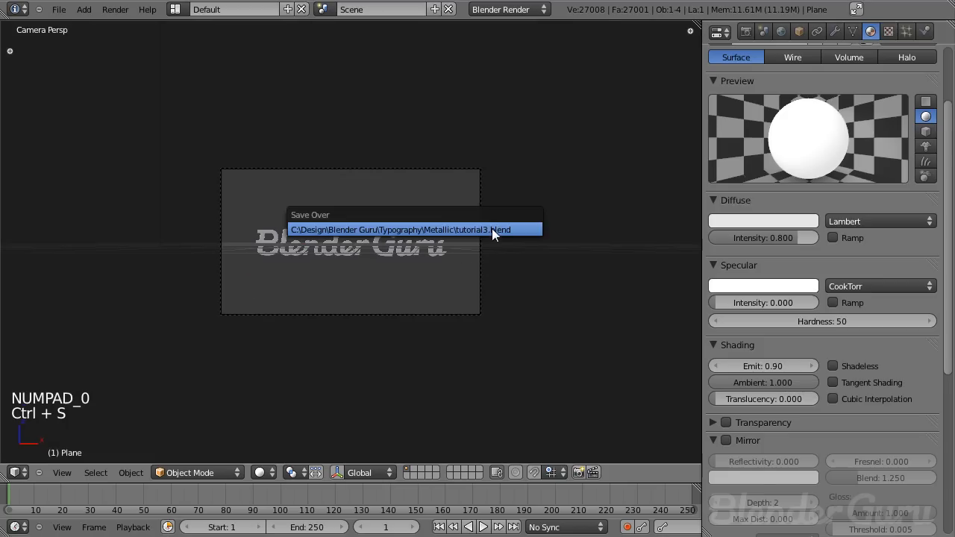
left_click(492, 228)
key("F12")
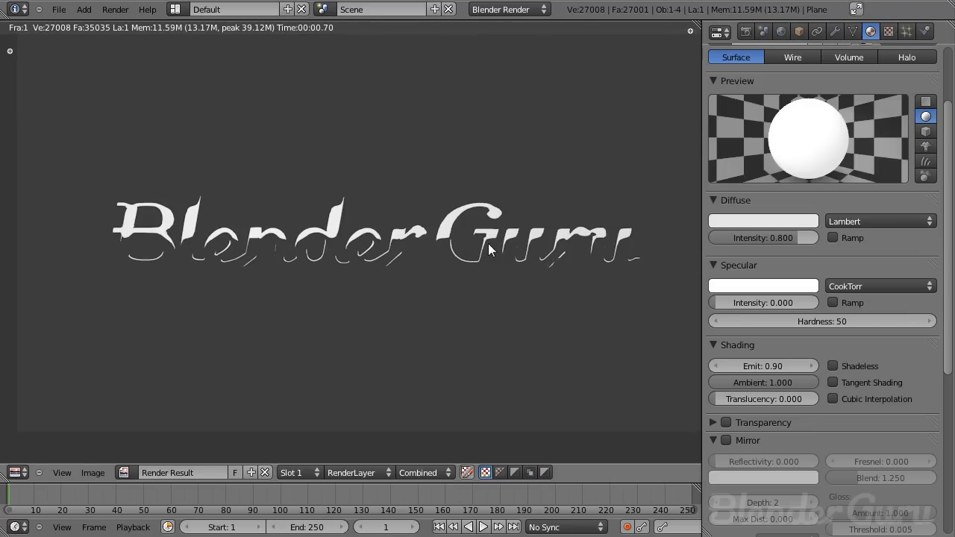
key("Escape")
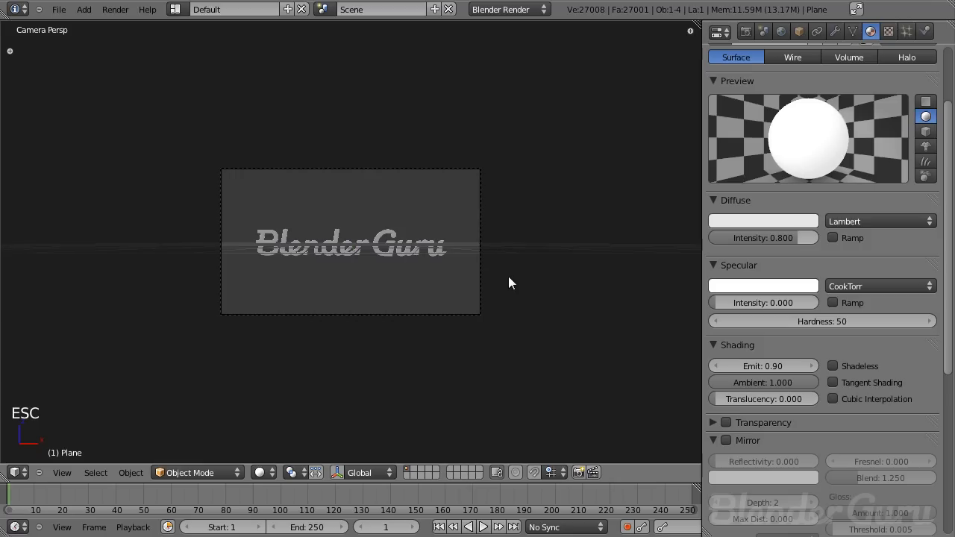
- Render the scene again and zoom into the render result to examine the lettering
key("KP_3")
key("F12")
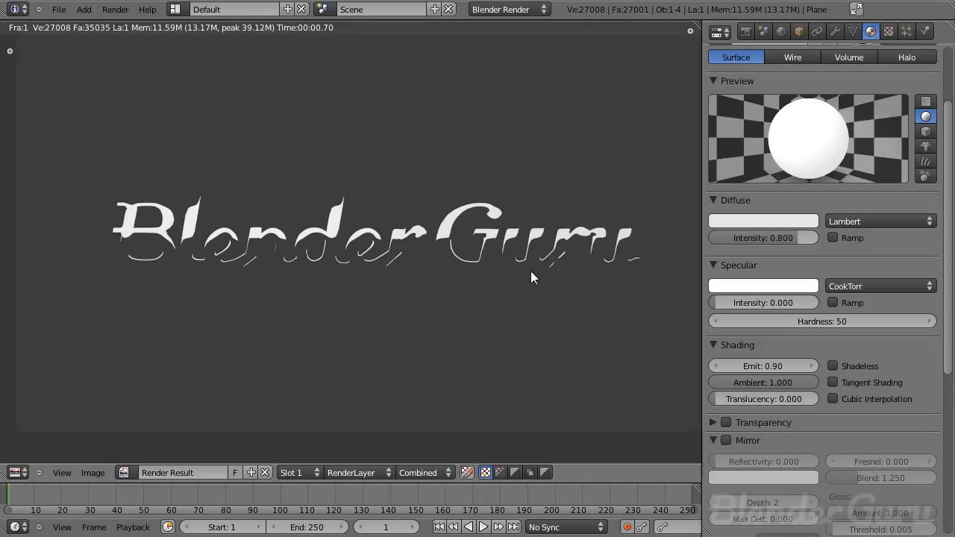
scroll(531, 271, "up", 2)
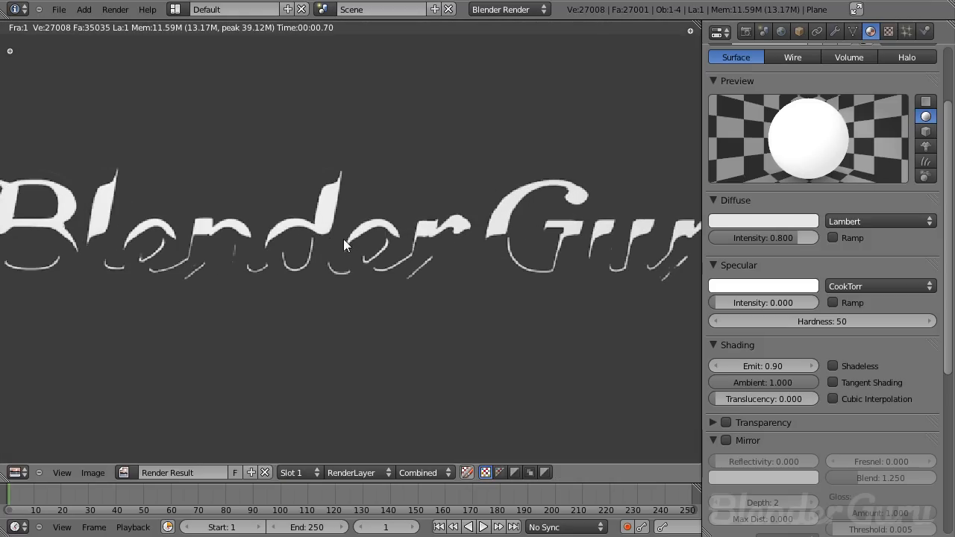
scroll(439, 236, "down", 2)
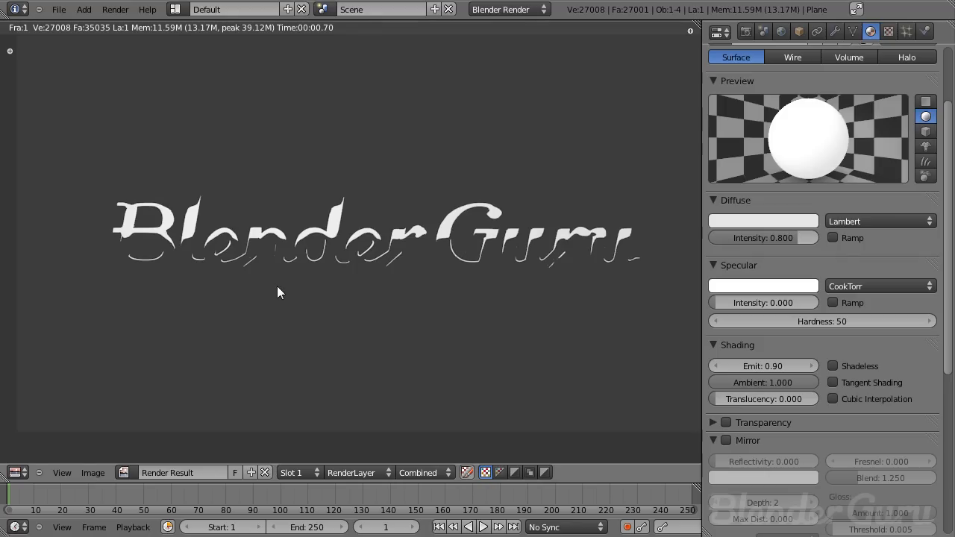
key("Escape")
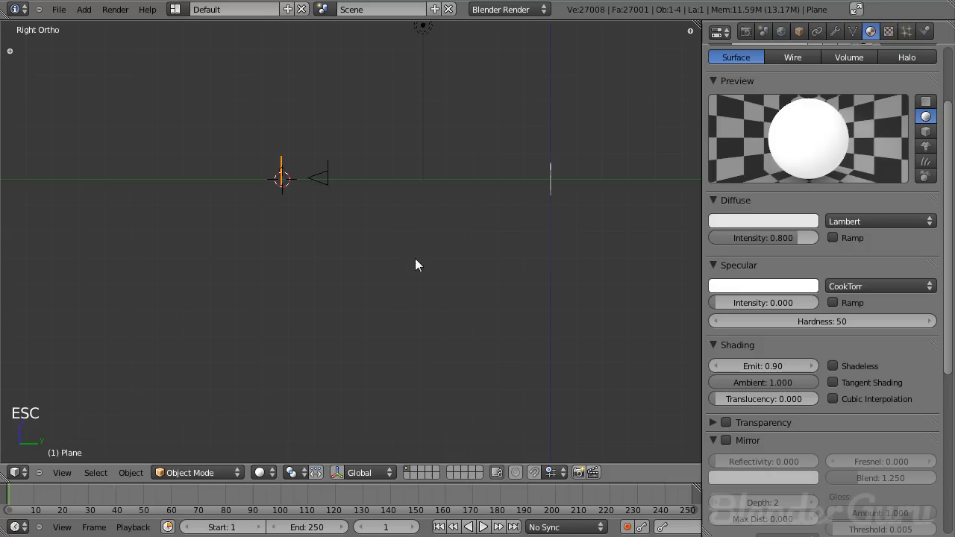
- Select the text object and set its mirror gloss amount to 0.950 and gloss samples to 200
right_click(538, 177)
middle_click_drag(838, 352, 847, 184)
left_click_drag(881, 345, 878, 345)
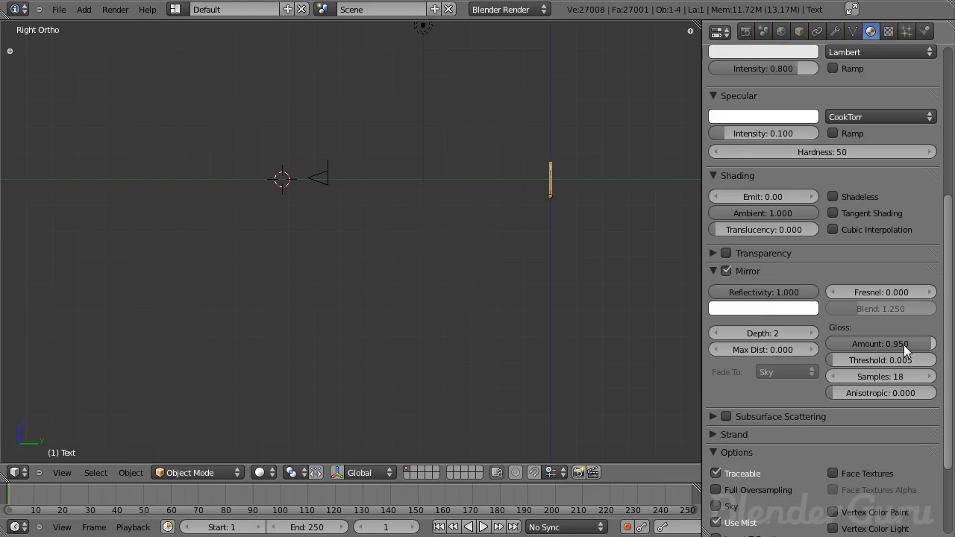
middle_click_drag(865, 233, 830, 284)
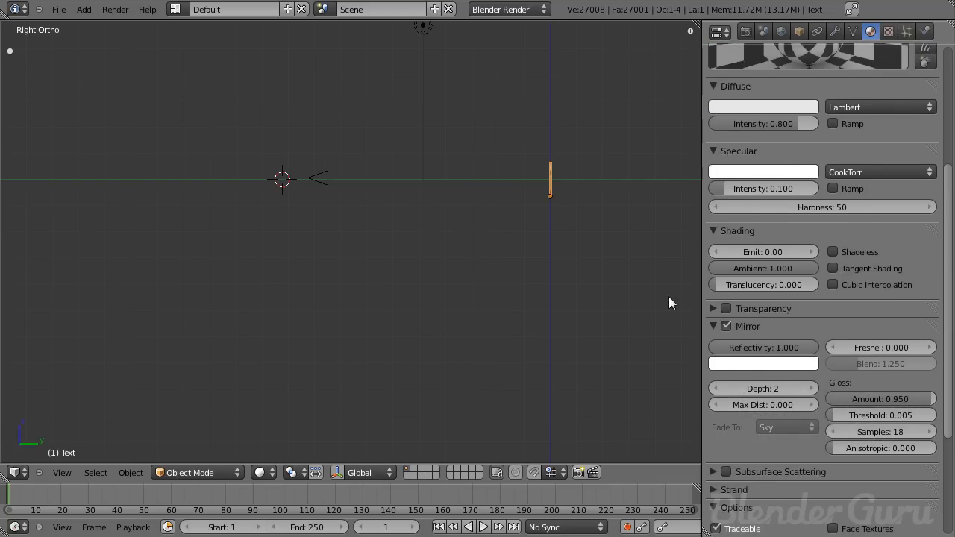
left_click(888, 433)
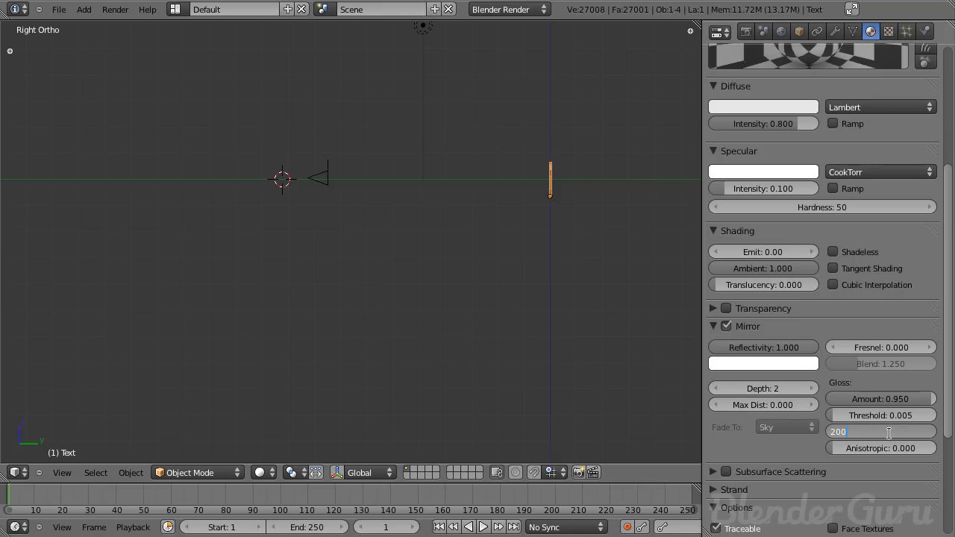
key("Return")
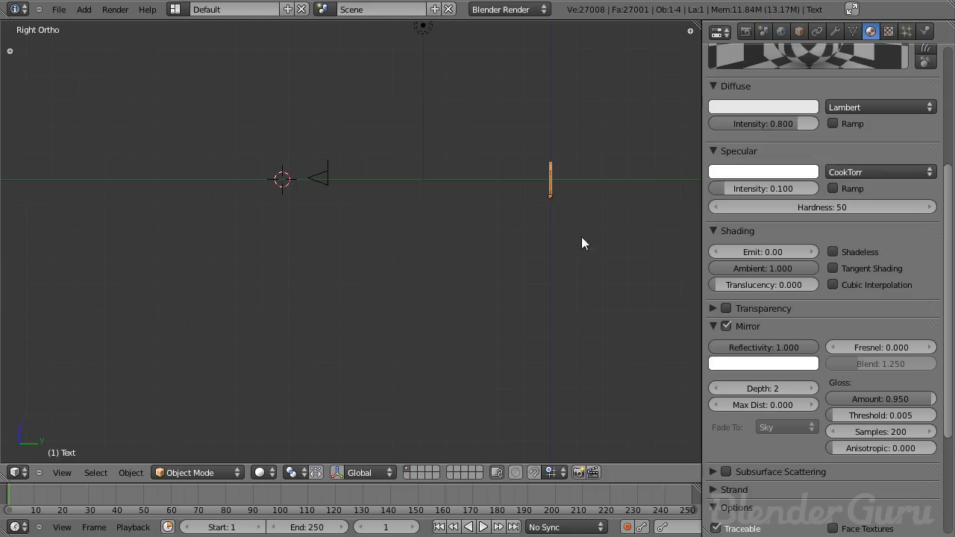
- Raise the text's mirror depth to 6, save the file and render the scene
left_click(812, 389)
left_click(812, 388)
left_click(812, 389)
left_click(812, 389)
key("ctrl+s")
key("F12")
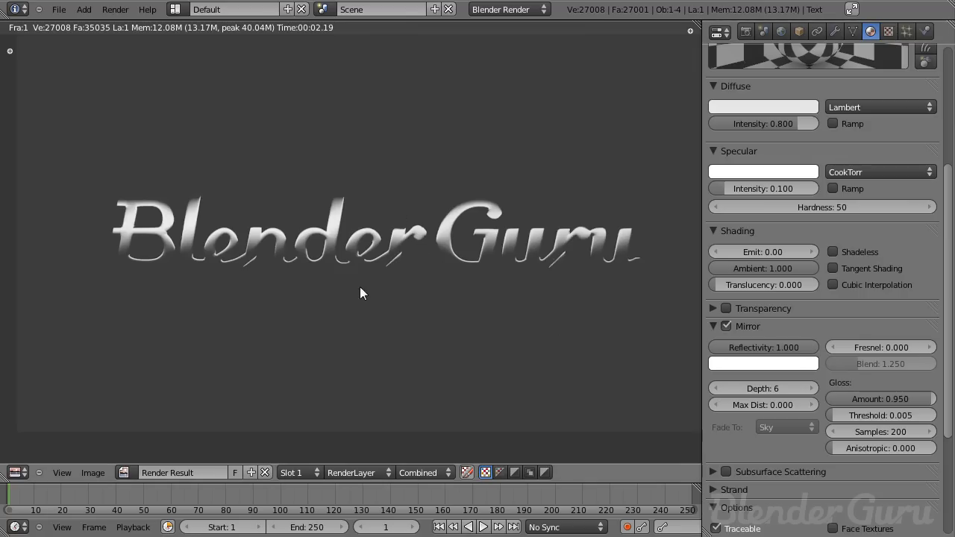
key("Escape")
key("KP_3")
scroll(346, 211, "up", 2)
right_click(342, 217)
middle_click_drag(432, 237, 282, 206)
right_click(282, 206)
right_click(345, 202)
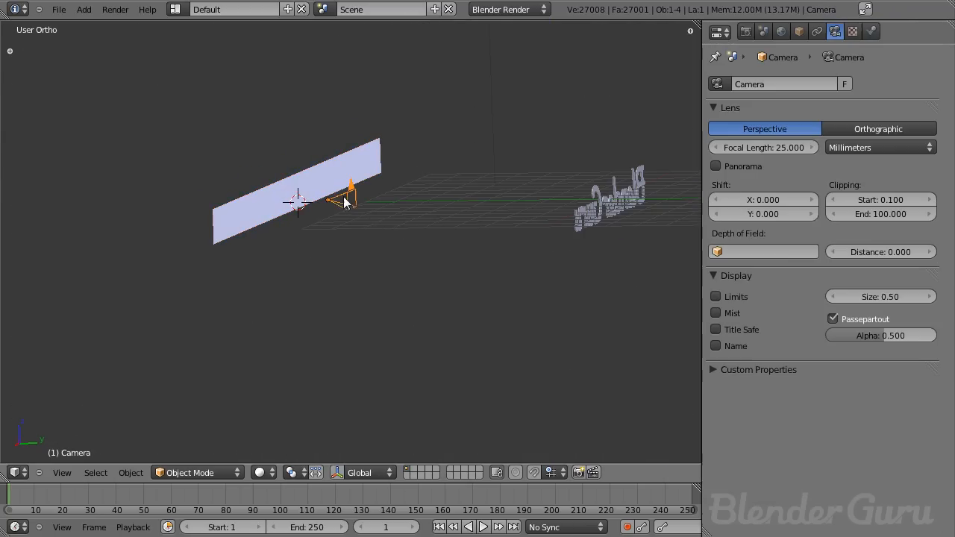
right_click(323, 193)
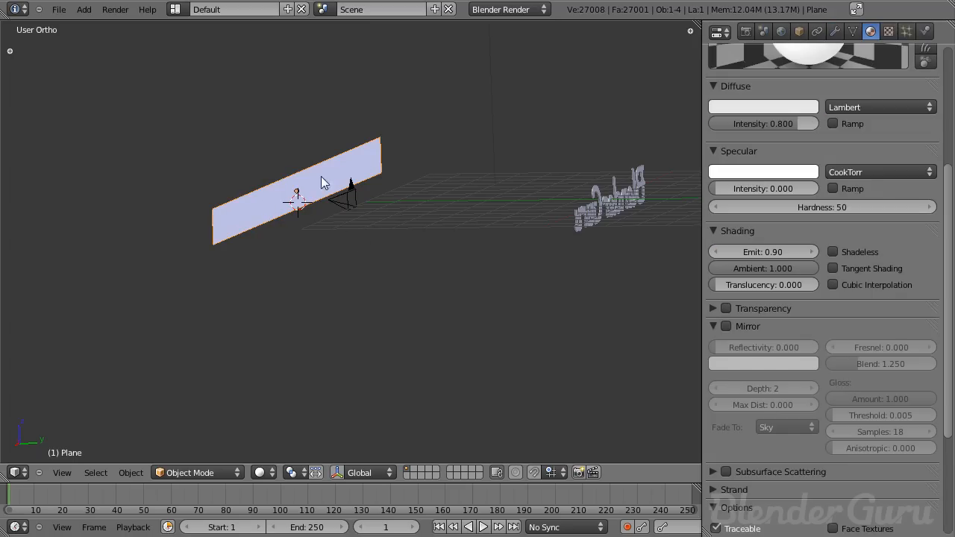
key("g")
key("z")
right_click(425, 174)
- Select the camera and move it in right side view, then return to camera view
key("KP_3")
right_click(346, 203)
key("KP_0")
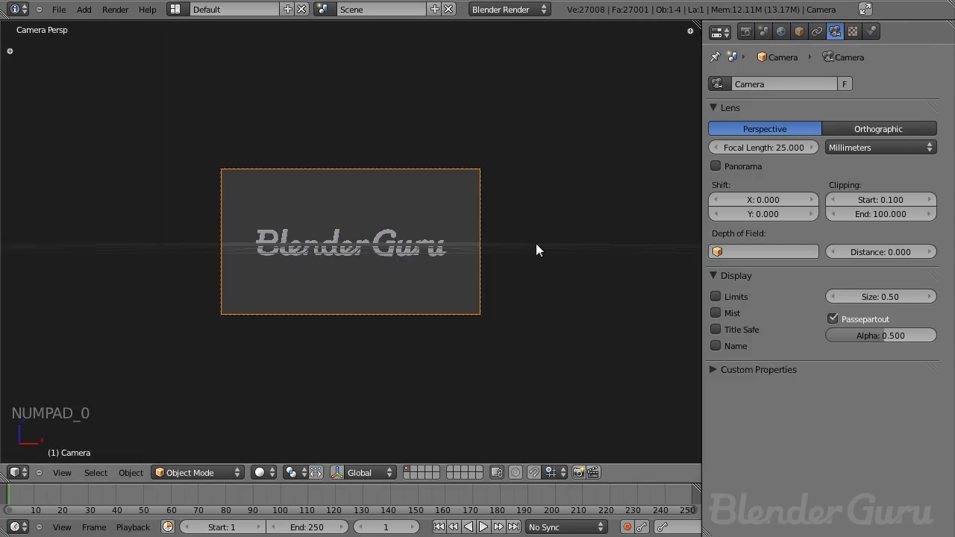
key("KP_3")
key("g")
left_click(421, 243)
key("KP_3")
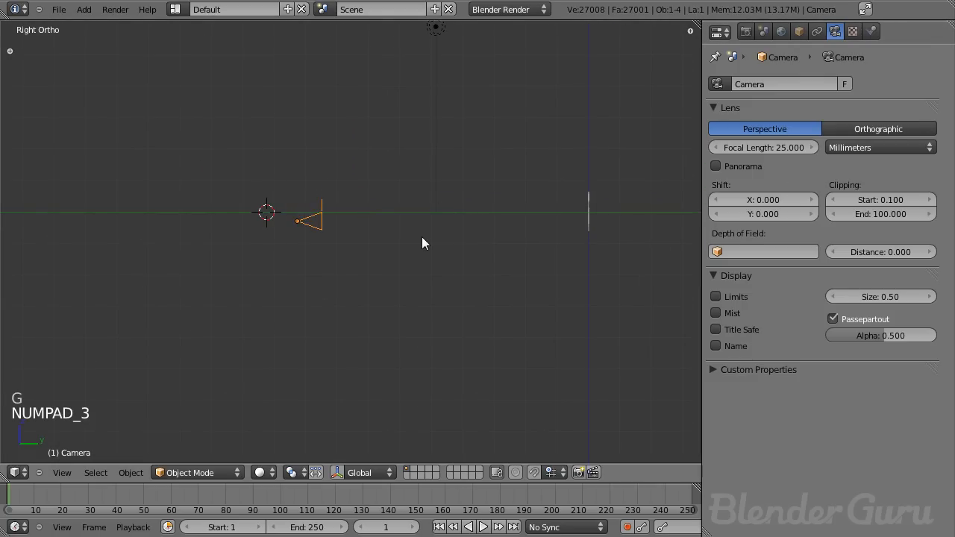
key("KP_0")
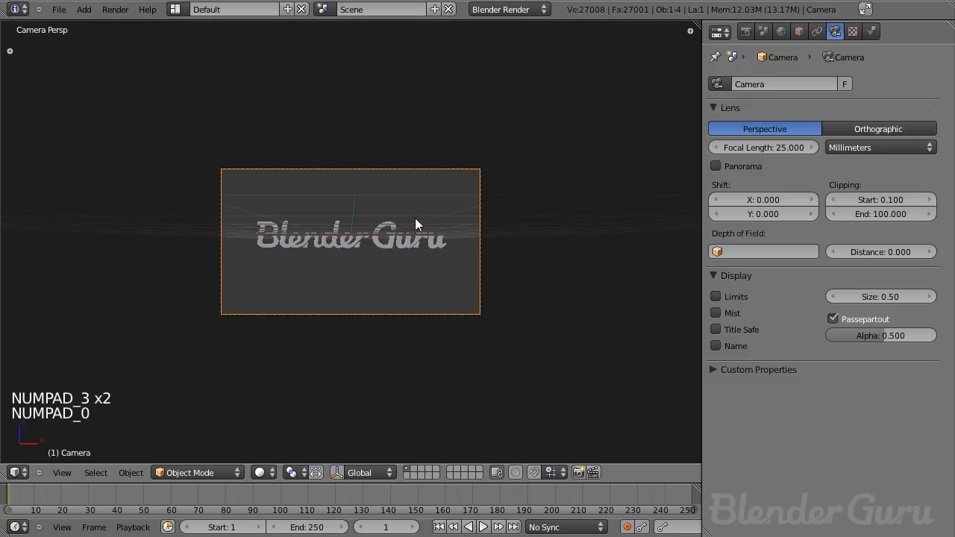
- Rotate the camera slightly so the lettering sits lower in the frame
key("r")
left_click(422, 241)
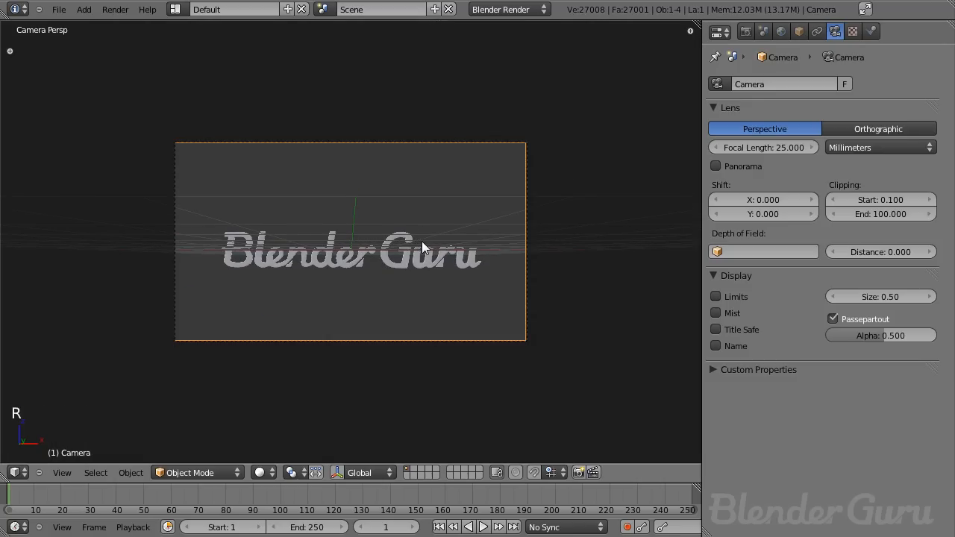
middle_click_drag(421, 241, 314, 255)
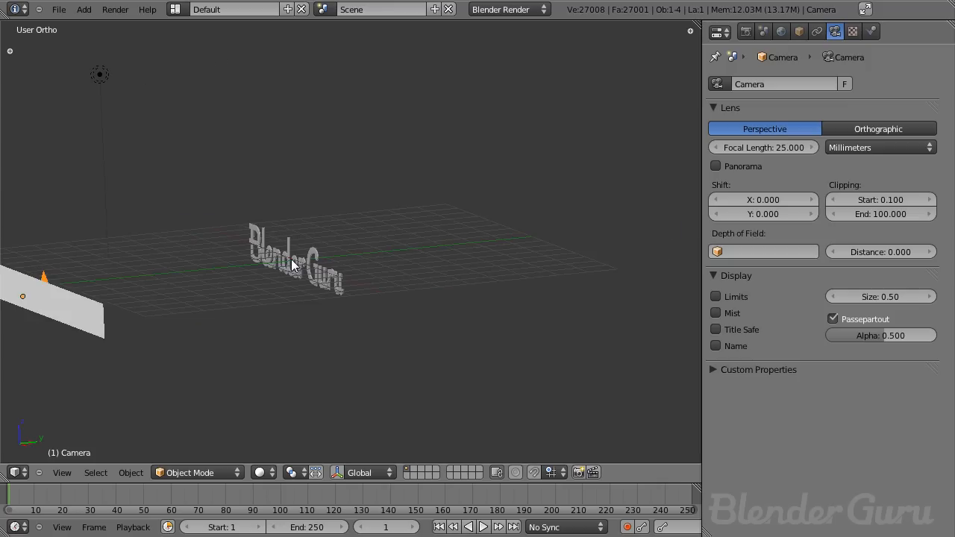
key("KP_0")
key("g")
right_click(405, 210)
- Reselect the camera and rotate it about the X axis by about -1.84 degrees
key("KP_3")
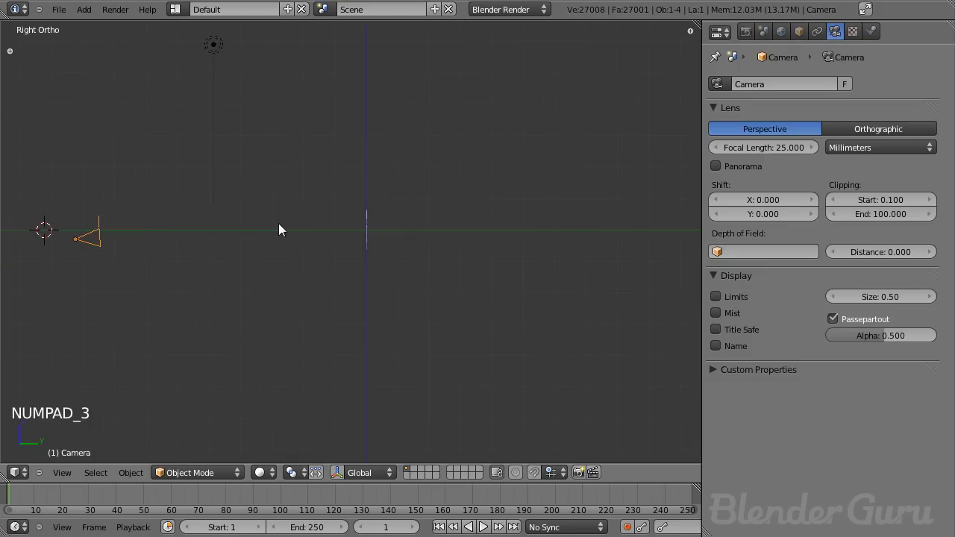
right_click(373, 235)
right_click(109, 246)
key("KP_0")
key("r")
key("x")
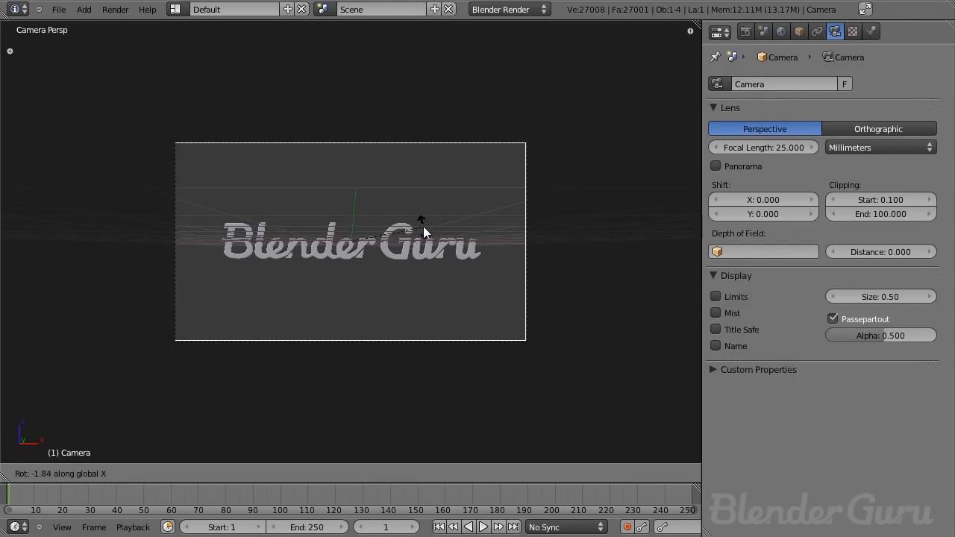
left_click(422, 226)
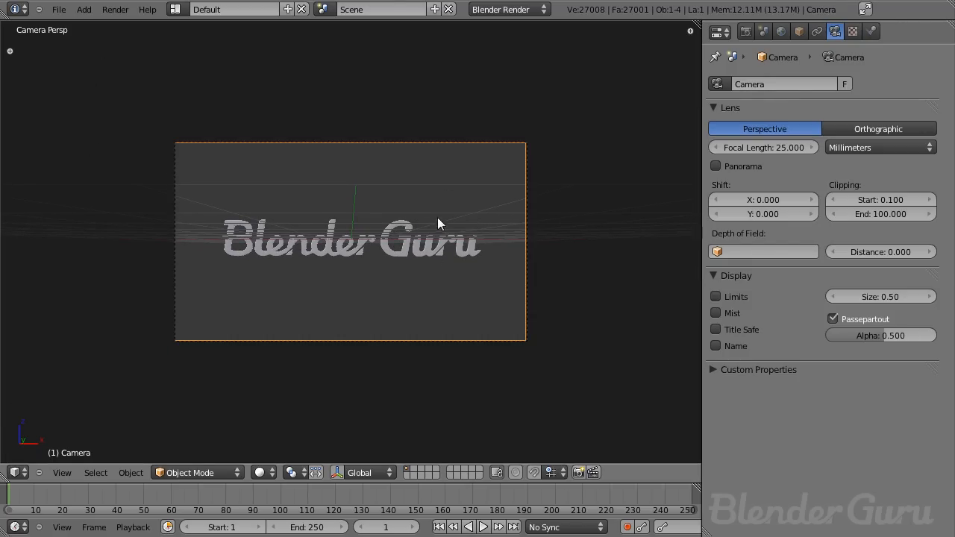
- Check the camera in side view, return to camera view, save and render the scene
key("KP_3")
scroll(283, 244, "down", 2)
middle_click_drag(283, 244, 428, 248, "shift")
scroll(428, 252, "up", 3)
key("KP_Decimal")
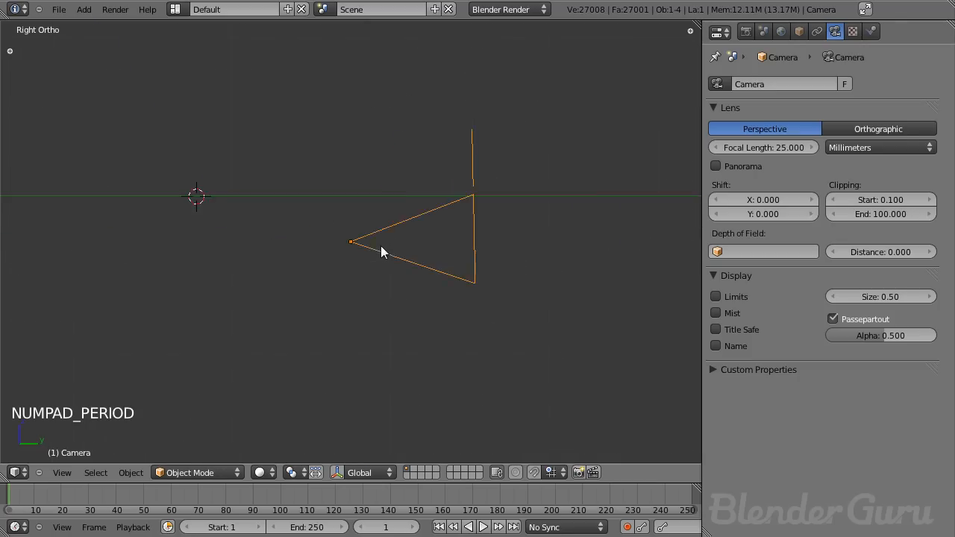
key("KP_0")
key("ctrl+s")
key("F12")
key("Escape")
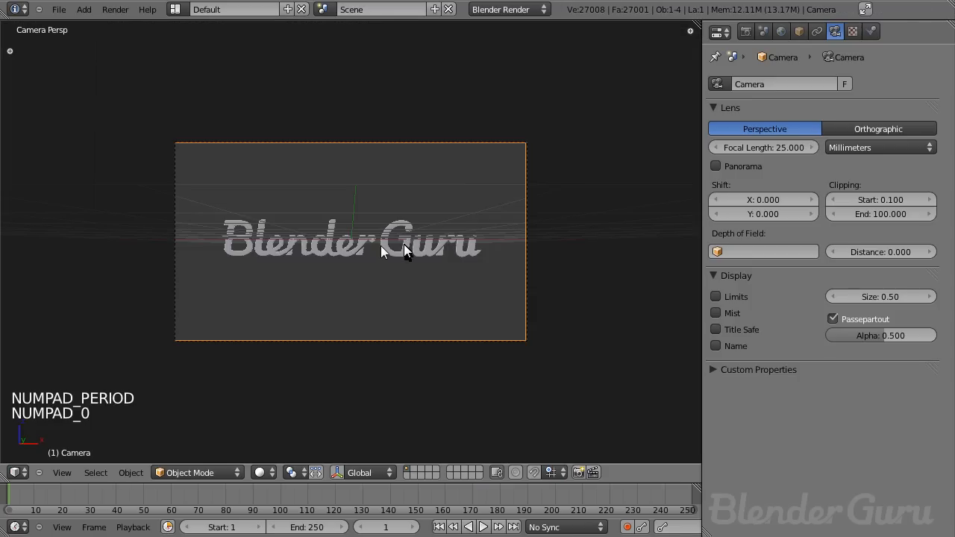
- Preview the scene with rendered viewport shading and render it again from the camera
key("shift+z")
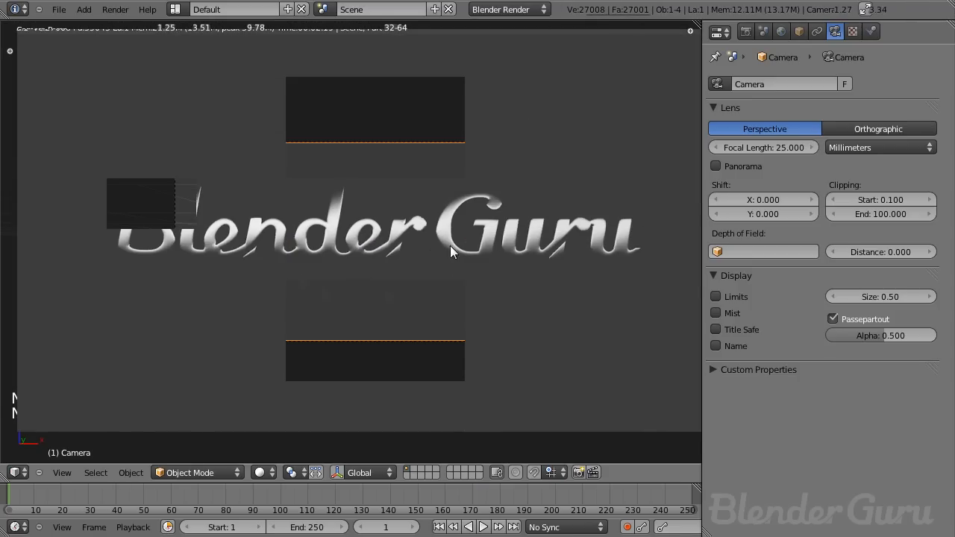
key("F12")
key("Escape")
middle_click_drag(446, 225, 251, 277)
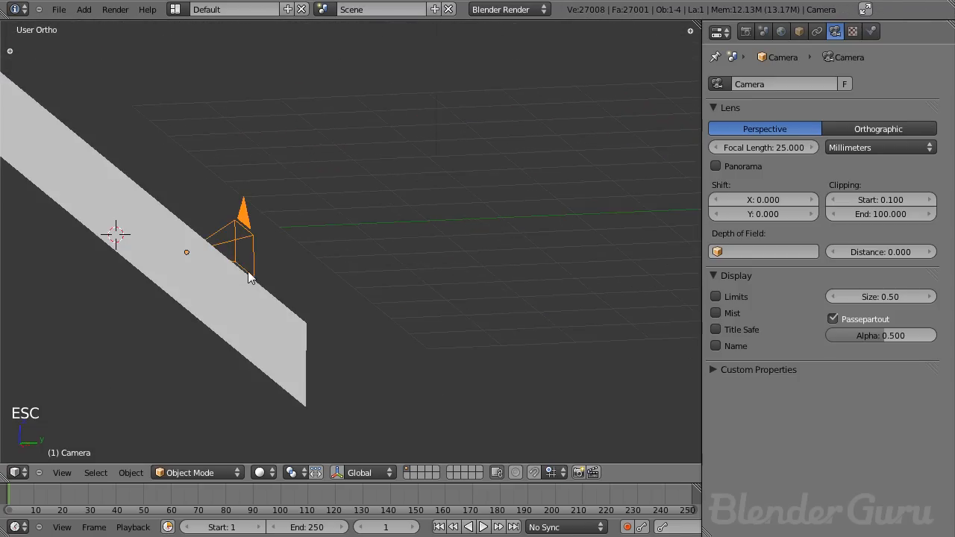
key("F12")
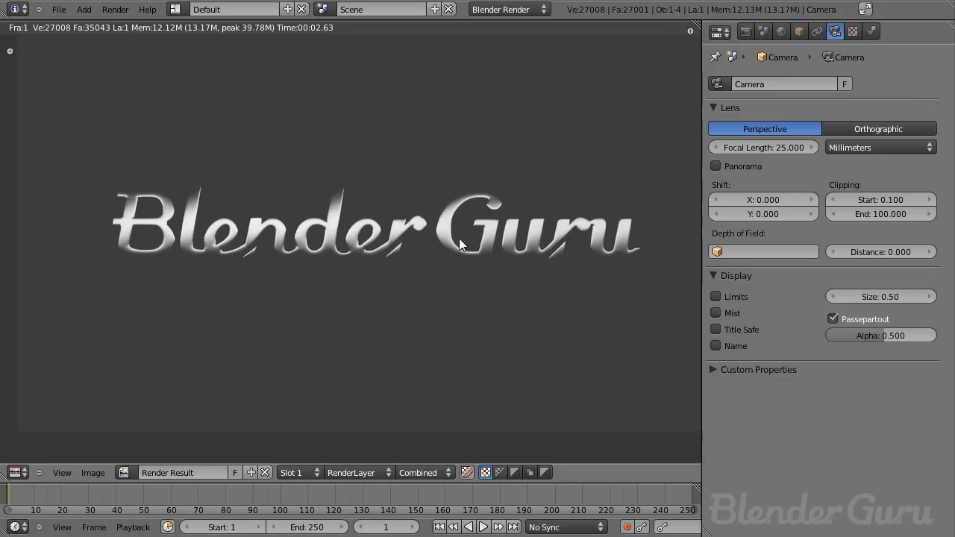
key("Escape")
- Select the light plane, duplicate it and move the copy along the Y axis
key("KP_3")
key("z")
scroll(321, 231, "up", 3)
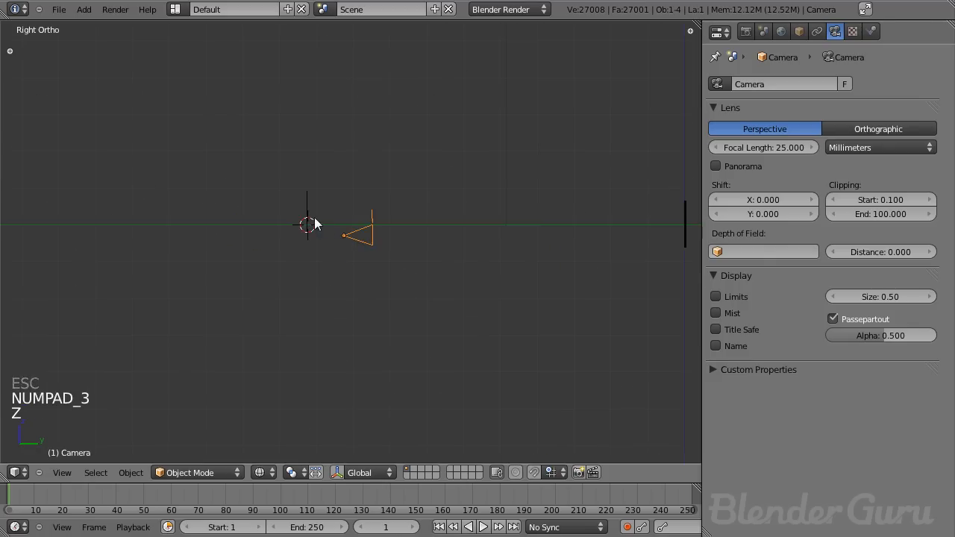
right_click(314, 221)
middle_click_drag(313, 222, 347, 233)
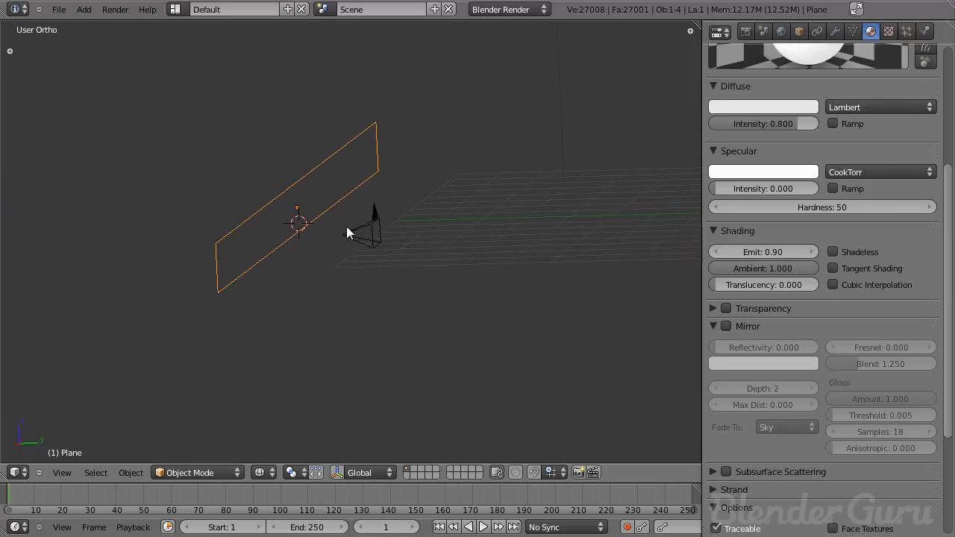
key("shift+d")
key("y")
left_click(357, 229)
- Scale the duplicated plane down along Z into a thin strip
key("z")
mouse_move(345, 231)
middle_mouse_down()
mouse_move(371, 237)
mouse_move(301, 225)
middle_mouse_up()
key("s")
key("z")
left_click(341, 206)
scroll(783, 194, "up", 6)
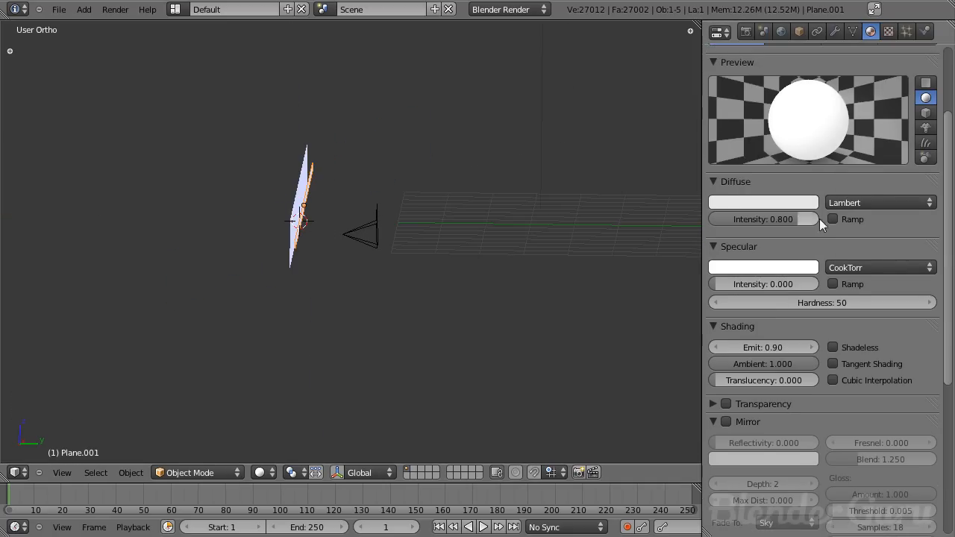
- Set the duplicated strip's material emit to 3
left_click(799, 132)
scroll(801, 229, "down", 5)
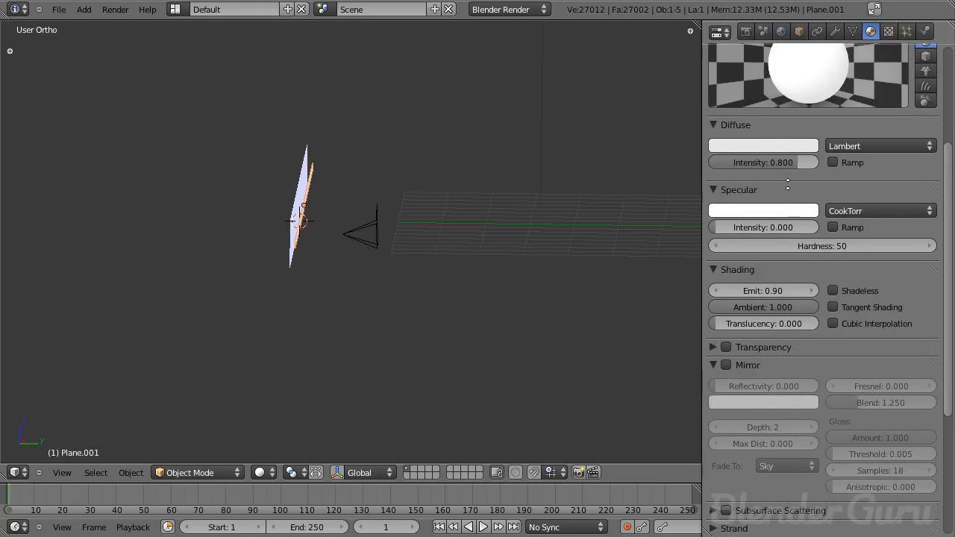
scroll(801, 228, "up", 5)
scroll(771, 370, "down", 4)
left_click(774, 324)
type("3")
key("Return")
middle_click_drag(567, 321, 269, 222)
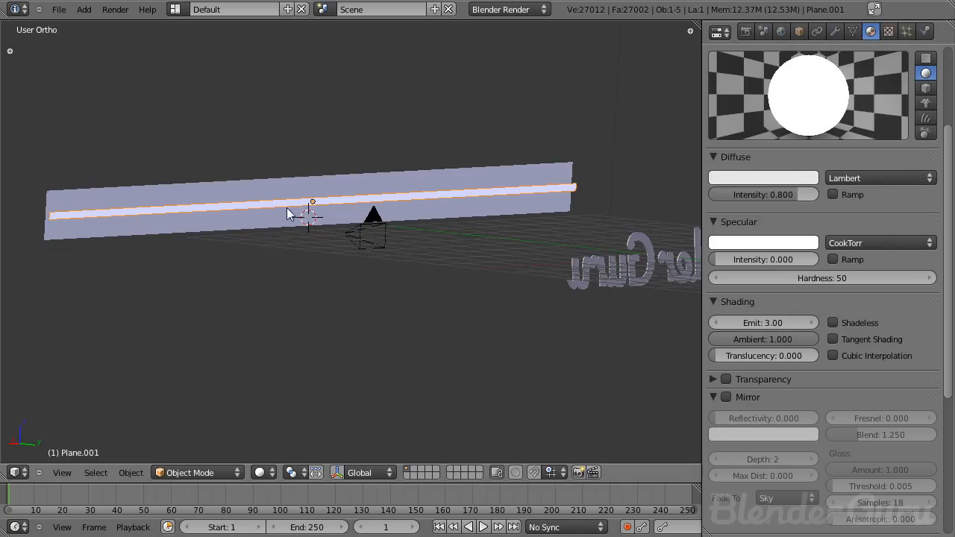
- Render the scene and zoom and pan through the render result to inspect the reflections
key("F12")
key("Escape")
key("shift+z")
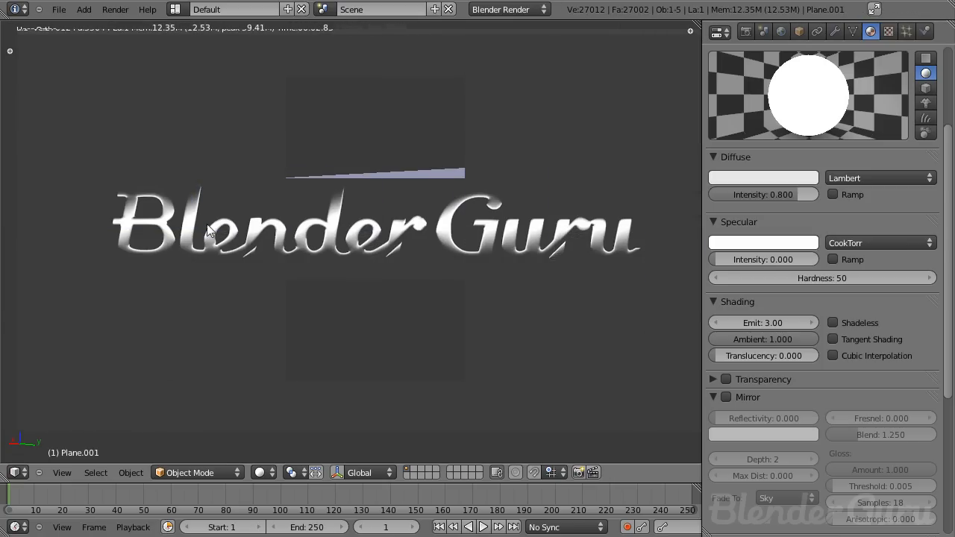
scroll(210, 234, "up", 4)
middle_click_drag(196, 227, 515, 259)
scroll(388, 272, "up", 1)
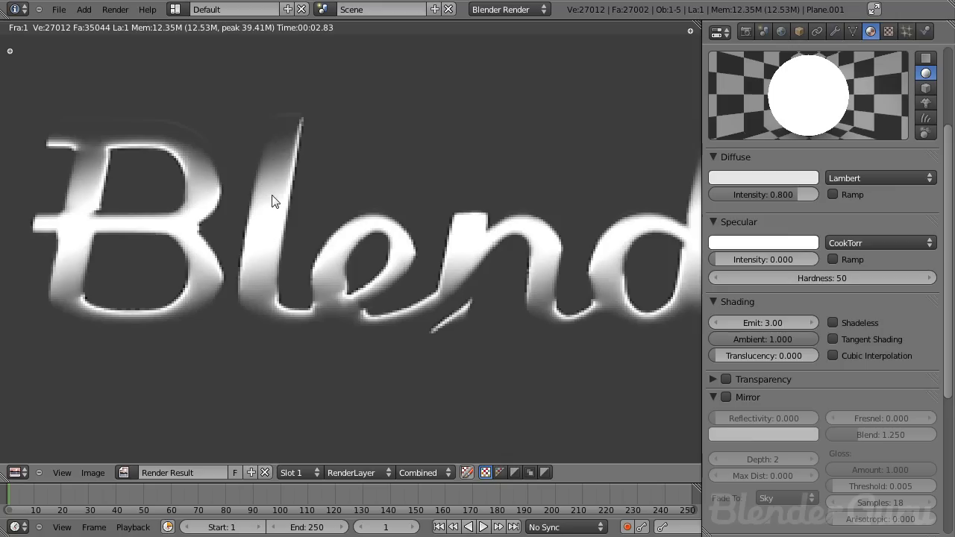
scroll(267, 227, "down", 5)
scroll(267, 227, "up", 1)
middle_click_drag(360, 239, 233, 243)
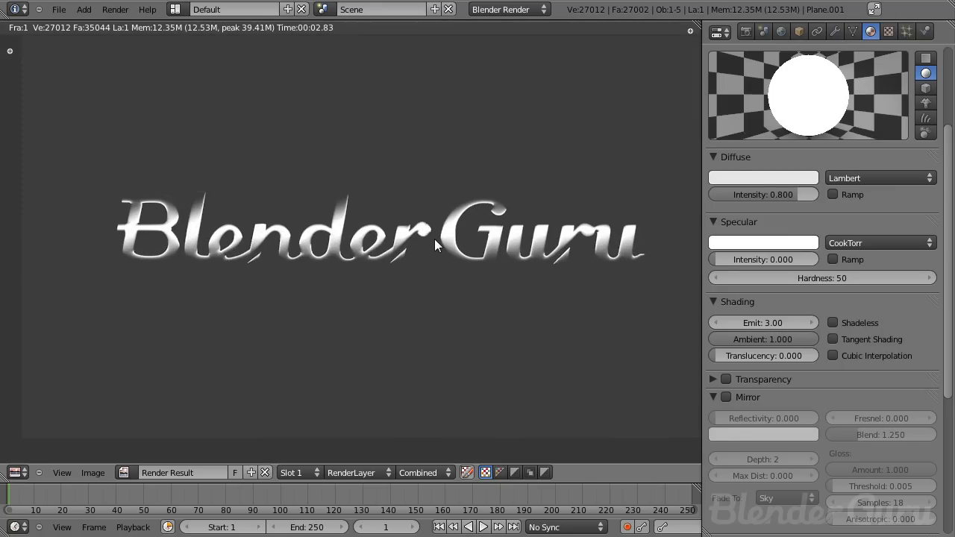
- Select the large light plane, set its material emit to 0.8 and render the scene
key("Escape")
right_click(462, 213)
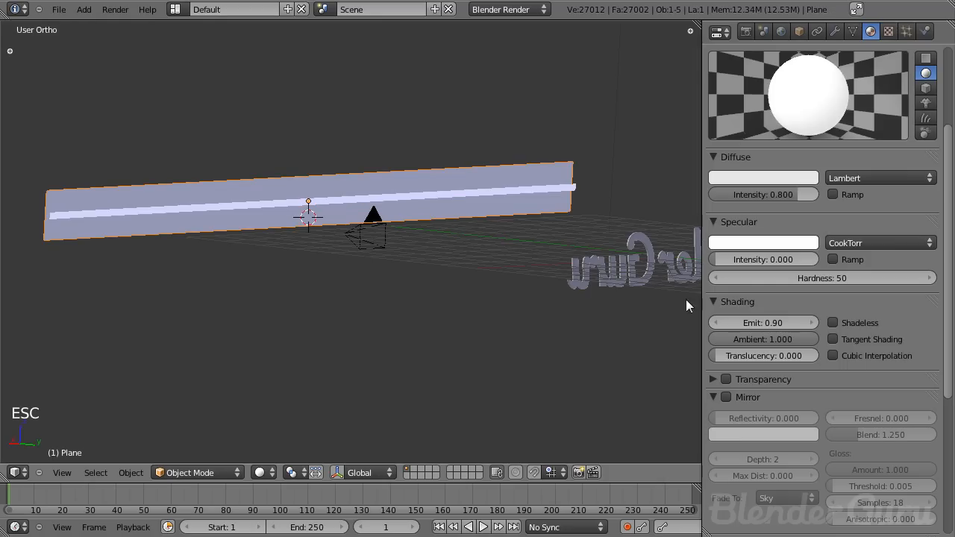
left_click(755, 317)
type(".8")
key("Return")
key("g")
right_click(436, 295)
key("F12")
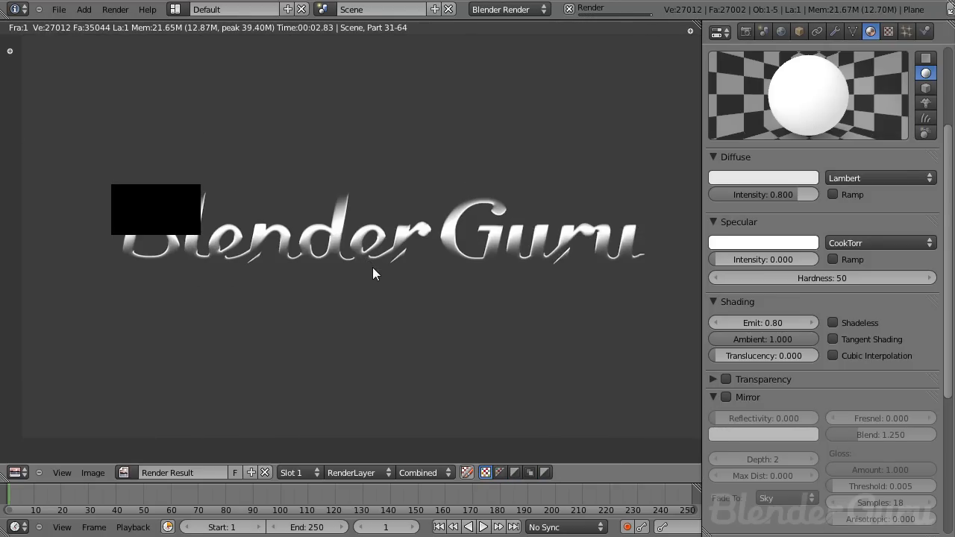
- Rescale the large light plane slightly and render the scene again
key("Escape")
key("s")
key("s")
key("g")
key("s")
left_click(439, 293)
key("F12")
key("Escape")
key("F12")
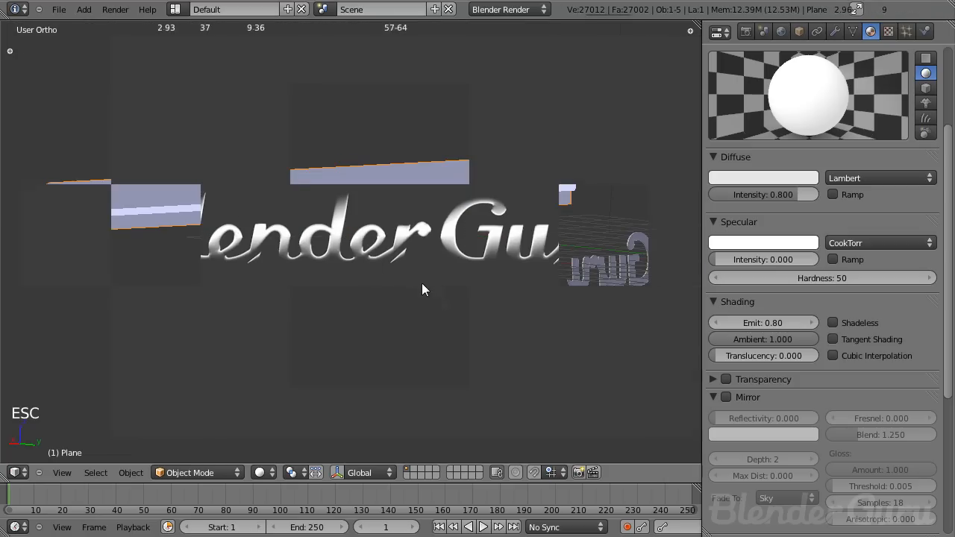
scroll(428, 246, "up", 1)
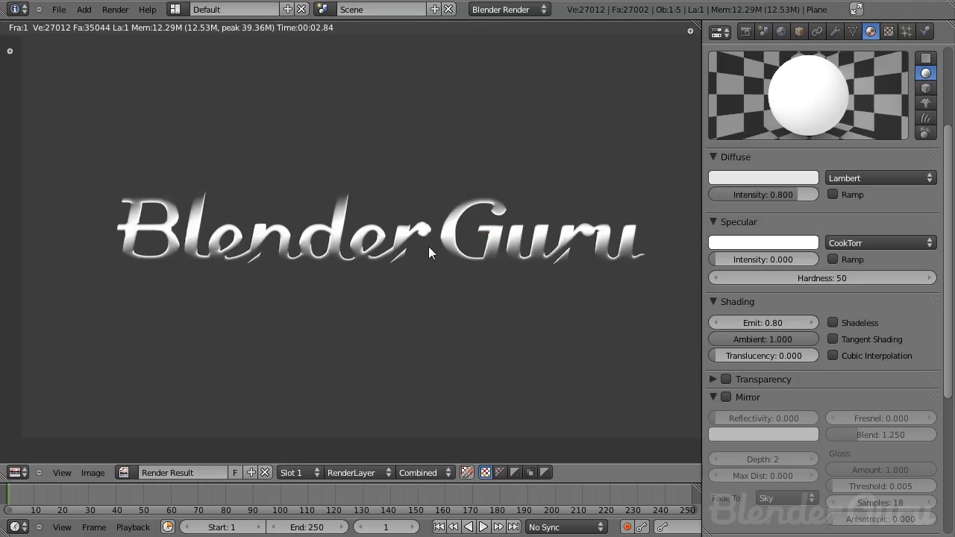
- Set the large plane's emit to 0.7, save the file and render the scene
key("Escape")
left_click(743, 322)
type("0.7")
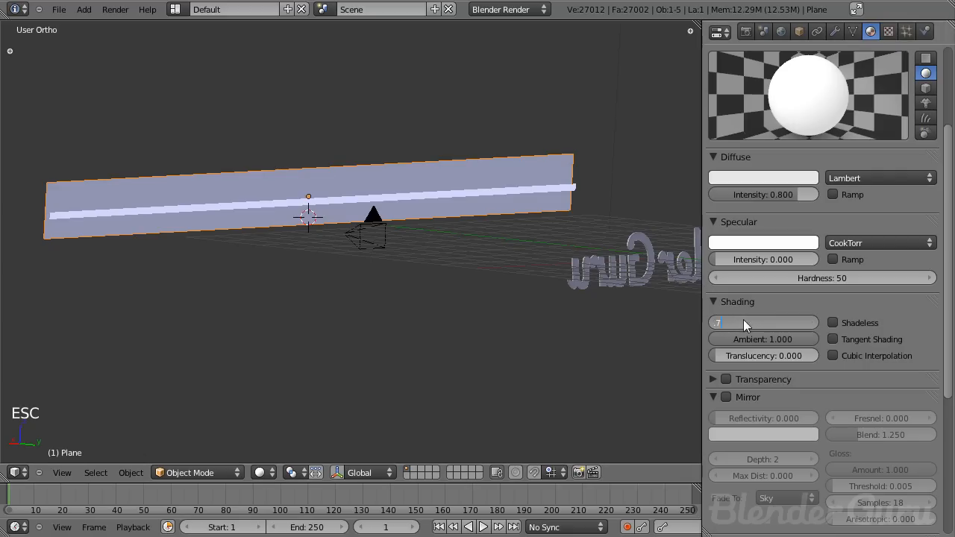
key("Return")
key("ctrl+s")
key("F12")
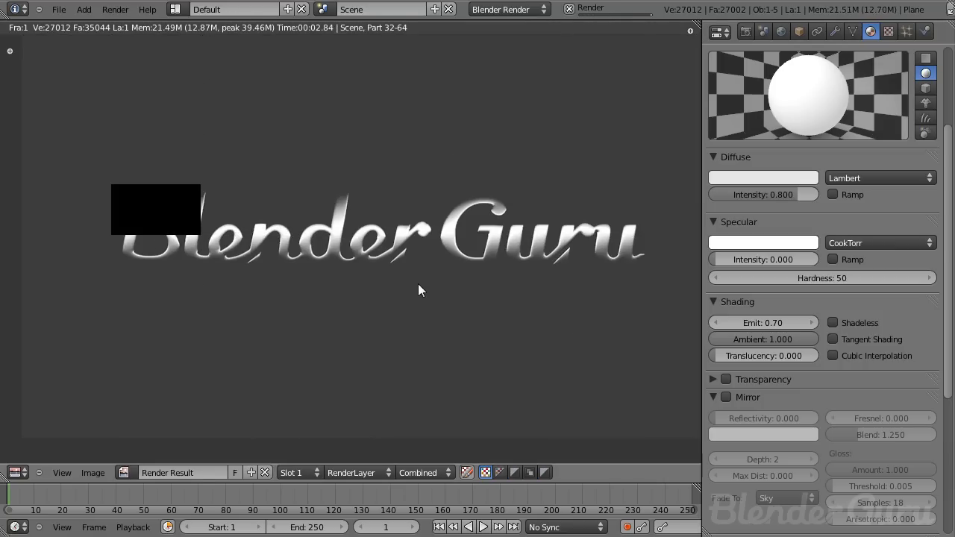
middle_click_drag(410, 284, 409, 301)
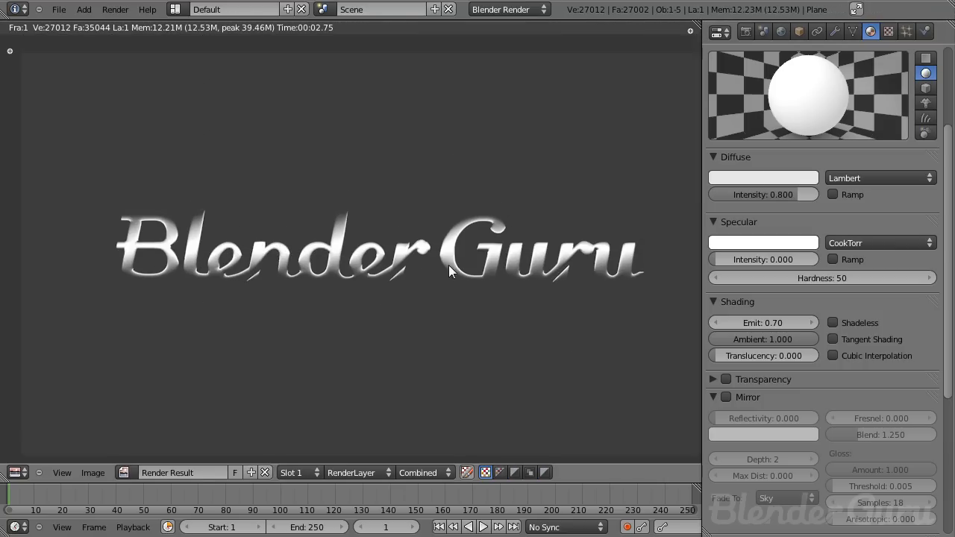
- Set the world horizon colour to a dark blue, render the scene and save the file
left_click(781, 30)
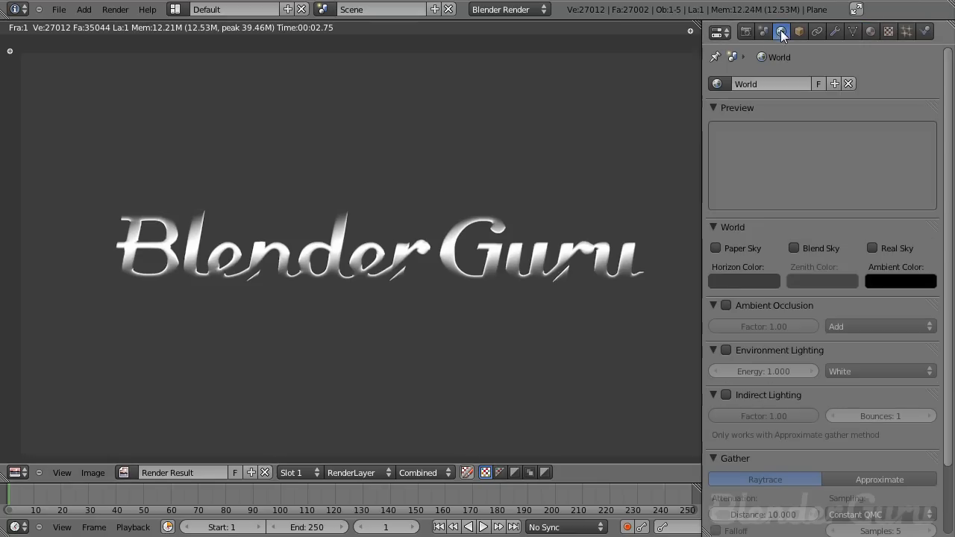
left_click(763, 283)
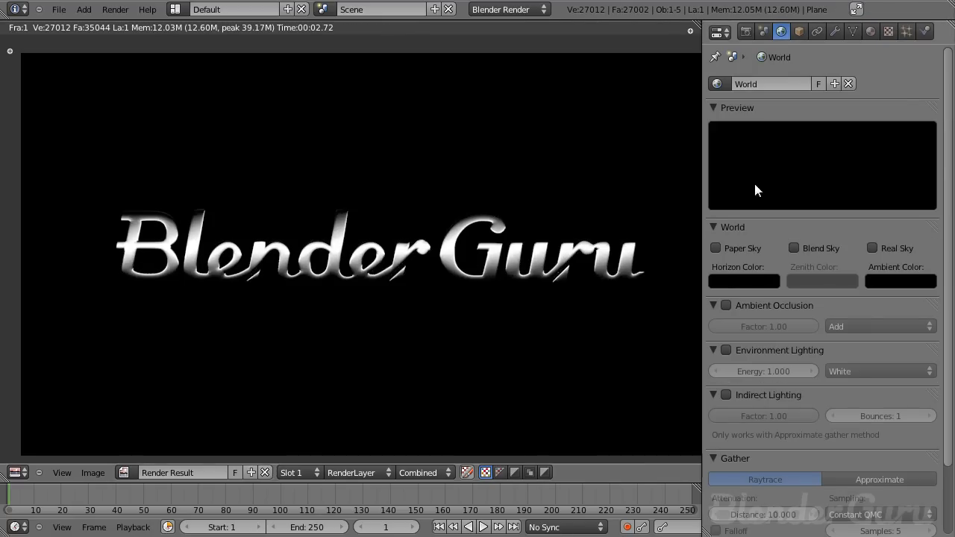
left_click(746, 281)
left_click_drag(837, 182, 837, 158)
left_click_drag(795, 135, 793, 84)
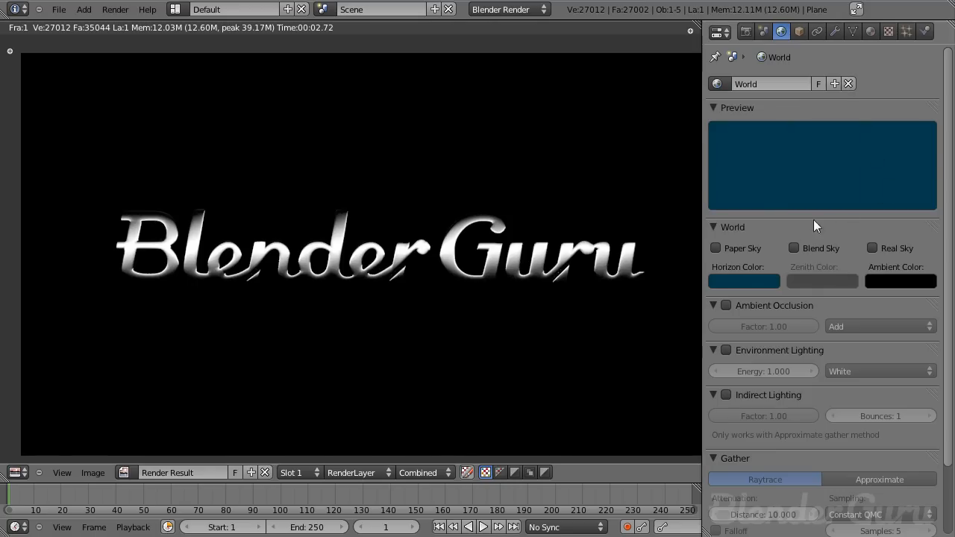
left_click(753, 278)
key("F12")
key("F12")
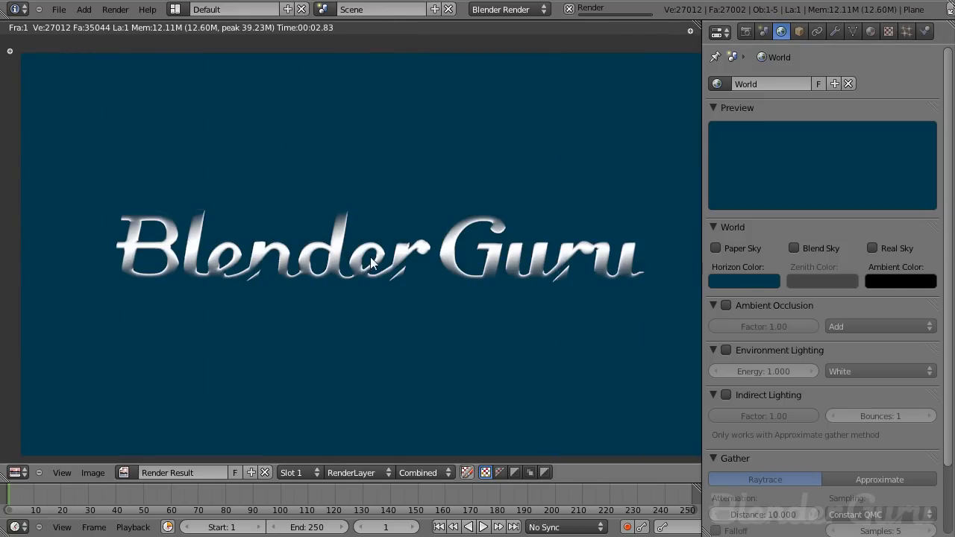
key("Escape")
key("ctrl+s")
- Select the lamp and change it into an Area lamp
middle_click_drag(306, 261, 541, 134)
right_click(500, 83)
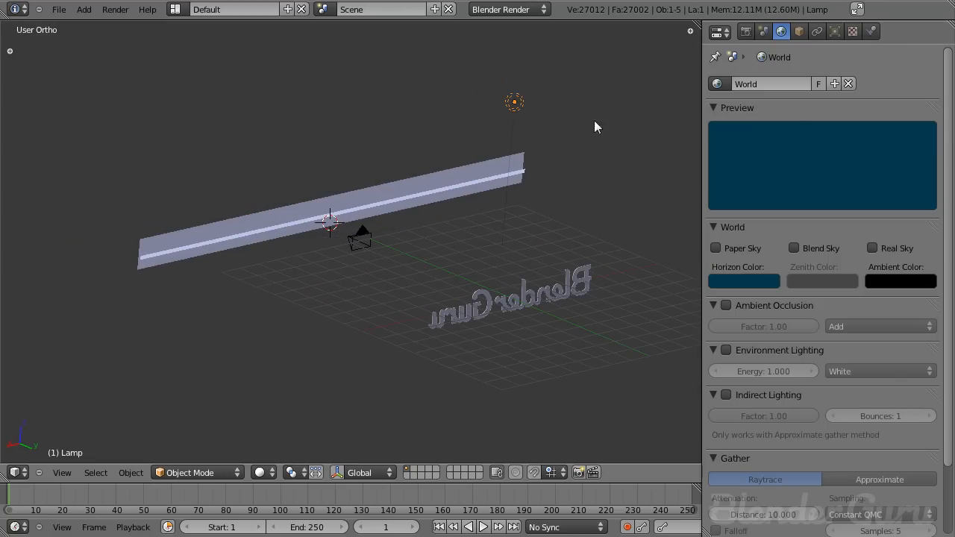
key("KP_7")
scroll(522, 200, "down", 6)
scroll(417, 228, "up", 3)
middle_click_drag(405, 226, 451, 261, "shift")
scroll(451, 268, "up", 4, "shift")
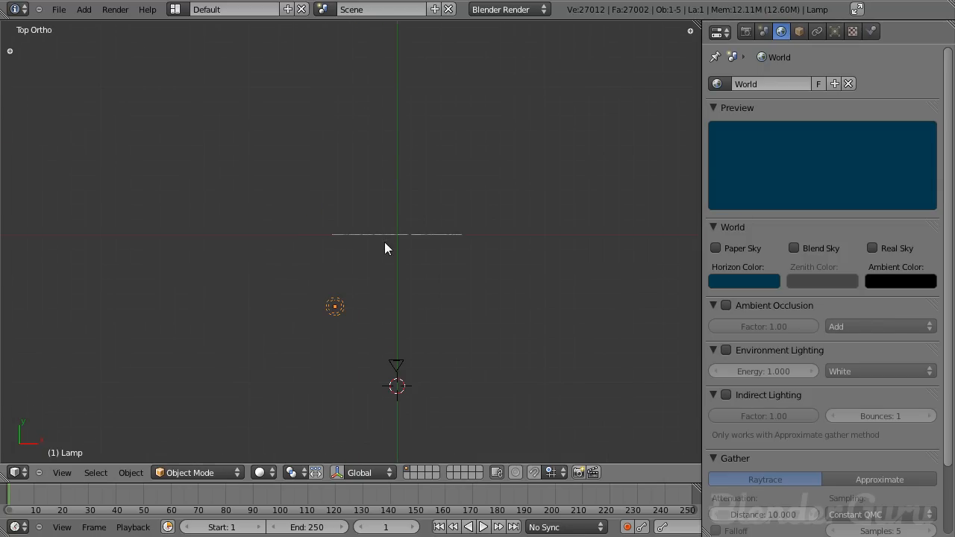
middle_click_drag(339, 243, 340, 206)
scroll(340, 206, "up", 8)
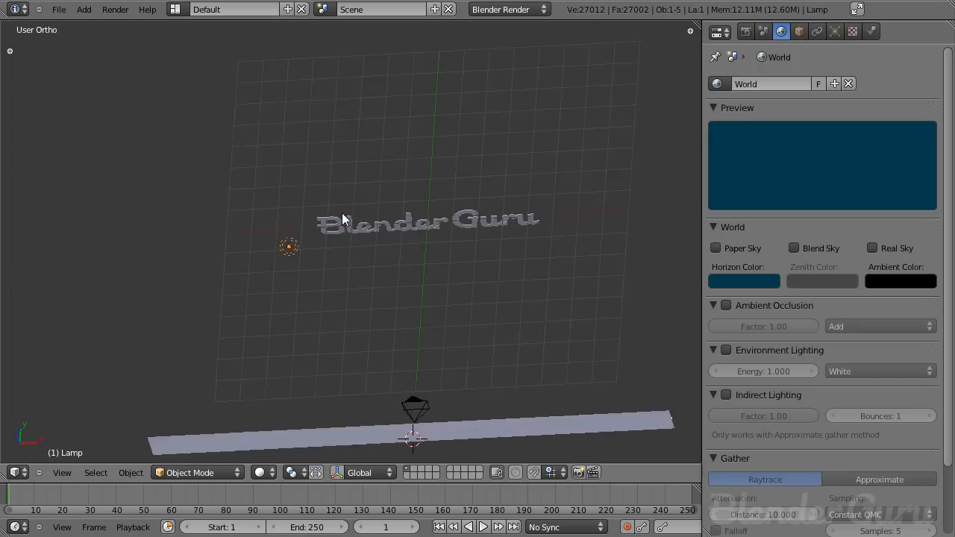
scroll(319, 327, "up", 4)
middle_click_drag(380, 287, 278, 347, "shift")
scroll(301, 192, "up", 4)
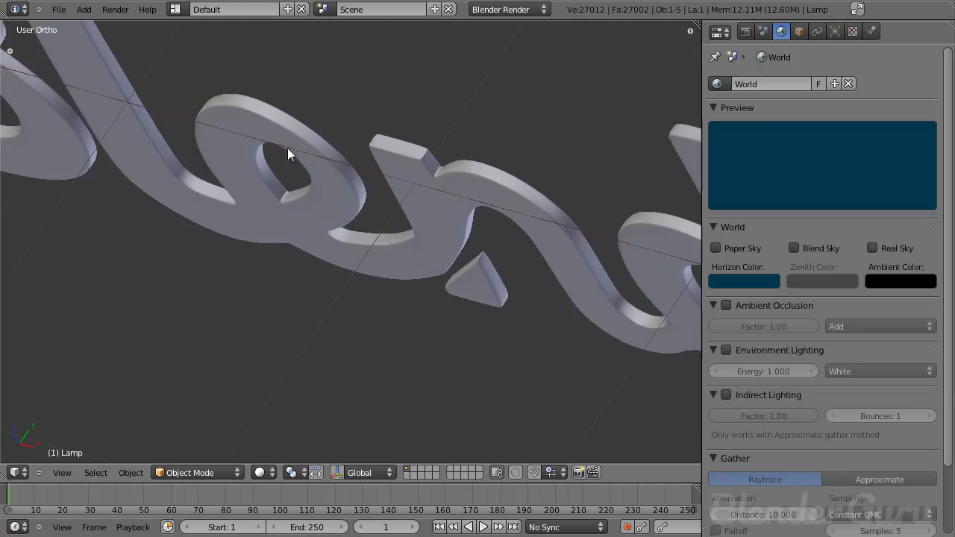
middle_click_drag(301, 192, 397, 321, "shift")
scroll(397, 321, "up", 8)
scroll(237, 319, "down", 12)
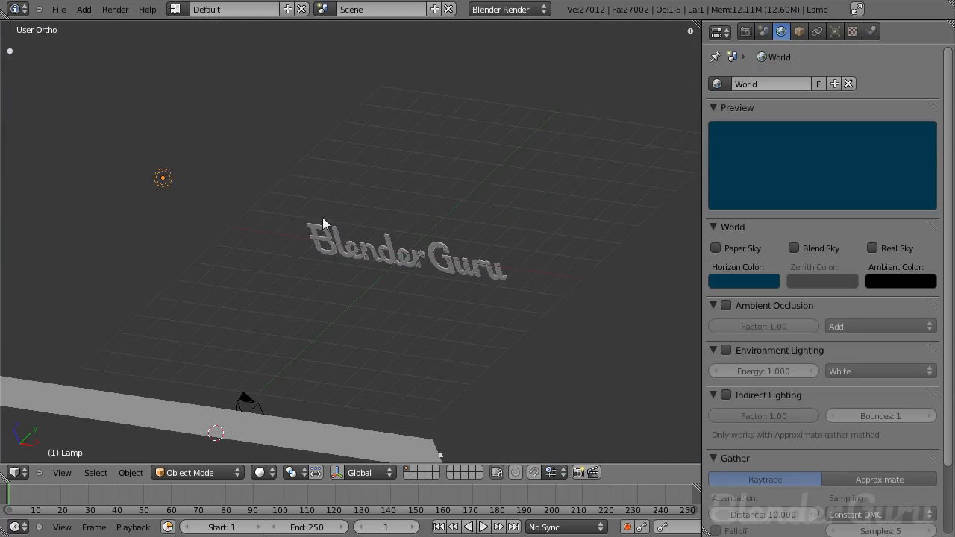
middle_click_drag(217, 229, 343, 385)
right_click(346, 411)
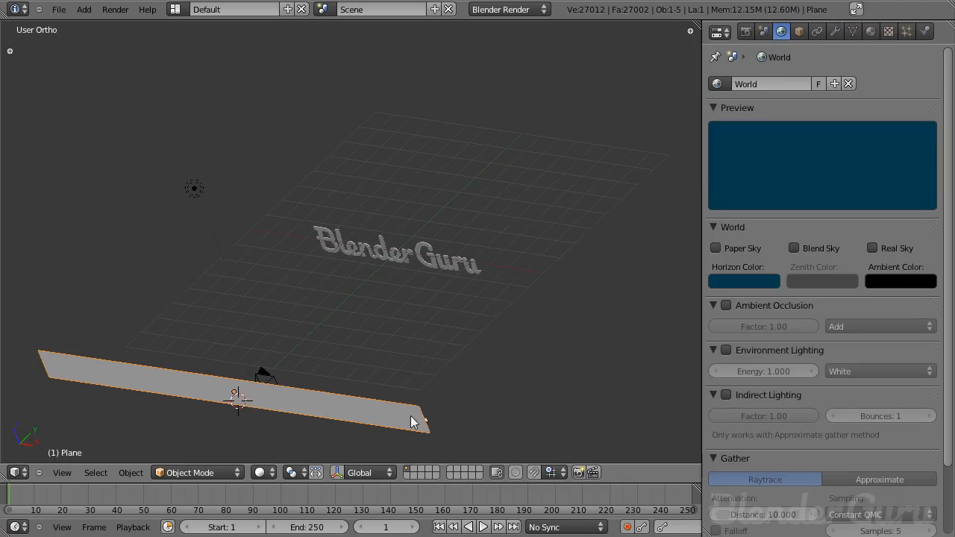
right_click(194, 189)
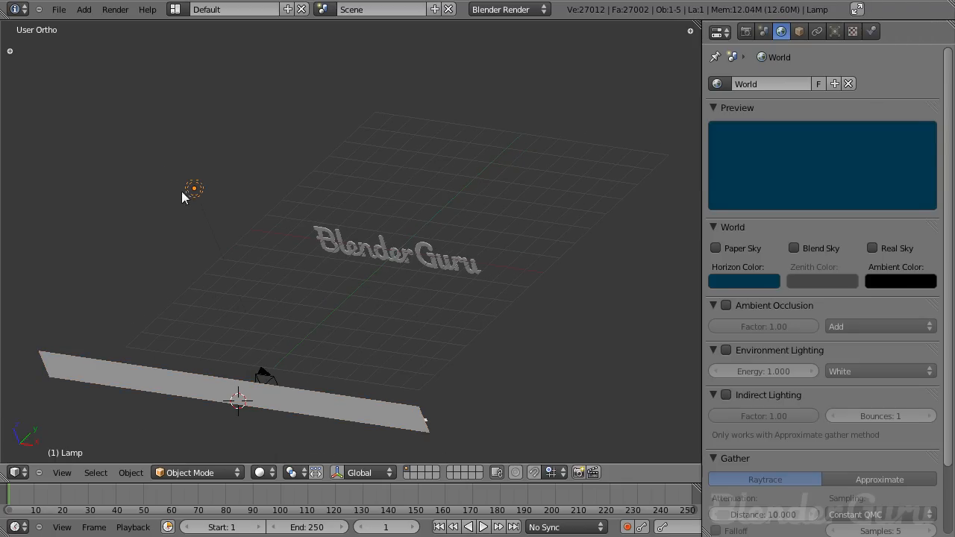
left_click(835, 31)
left_click(912, 248)
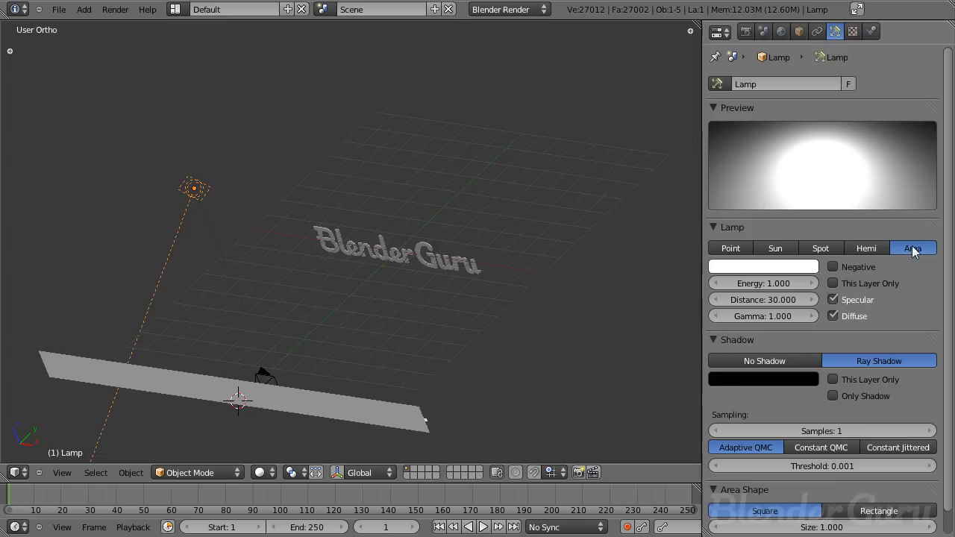
- Set the area lamp's distance to 10 and its size to 7
scroll(861, 457, "down", 1)
left_click(768, 276)
type("10")
key("Return")
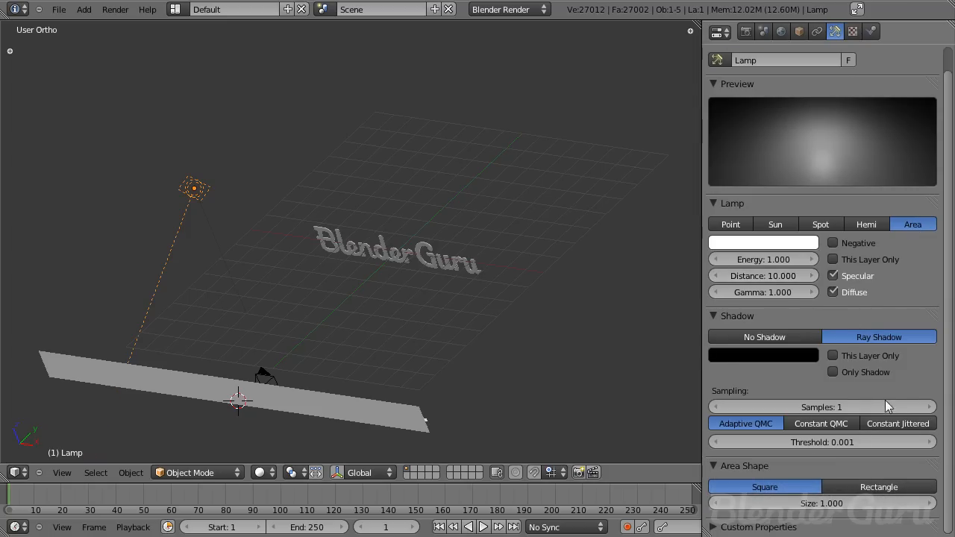
left_click(823, 498)
type("7")
key("Return")
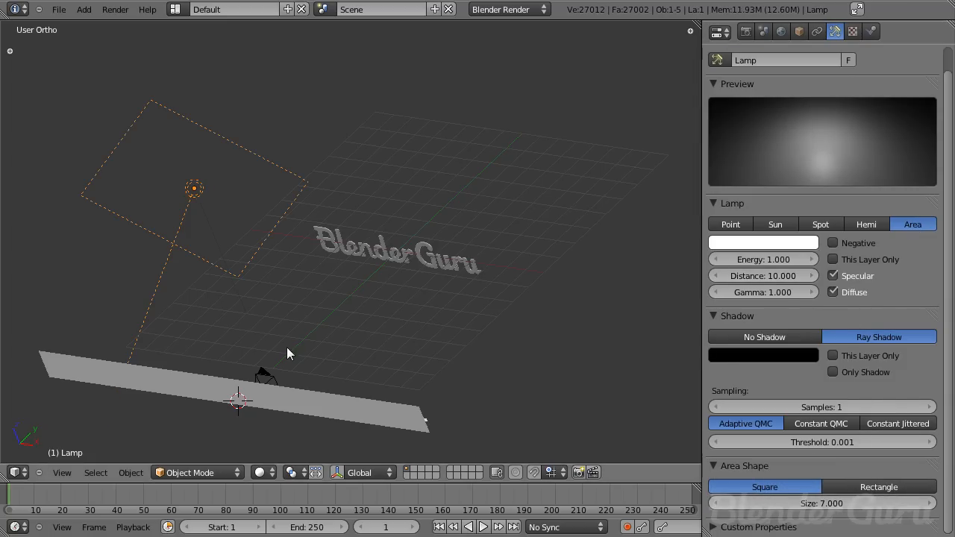
- Rotate and reposition the area lamp so it angles down toward the text
key("KP_7")
key("KP_7")
key("r")
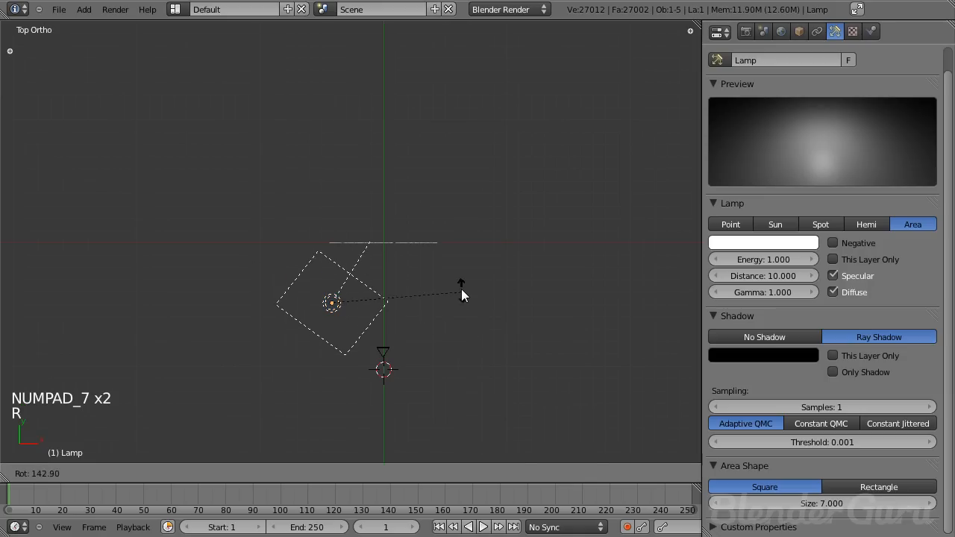
left_click(463, 297)
middle_click_drag(406, 337, 270, 203)
key("KP_3")
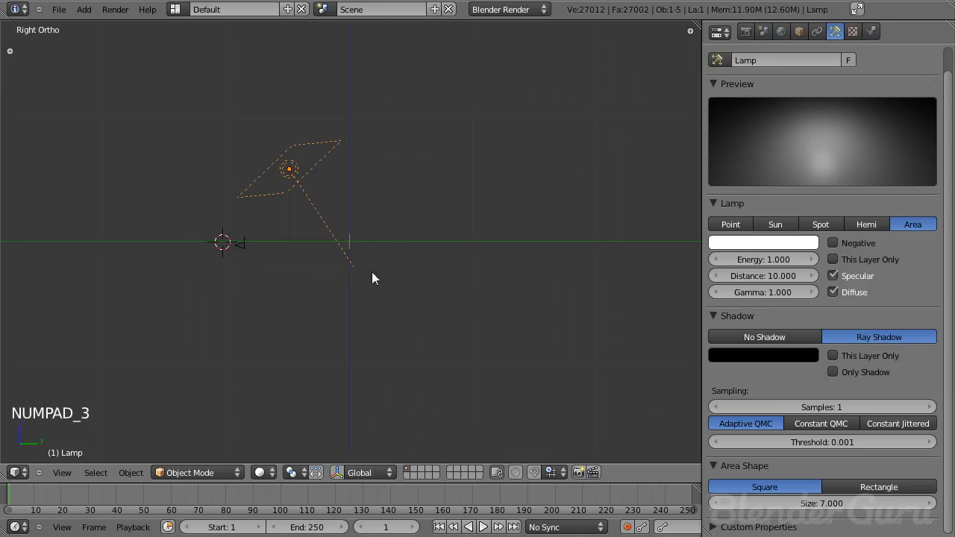
key("r")
key("g")
left_click(426, 278)
middle_click_drag(303, 260, 326, 300)
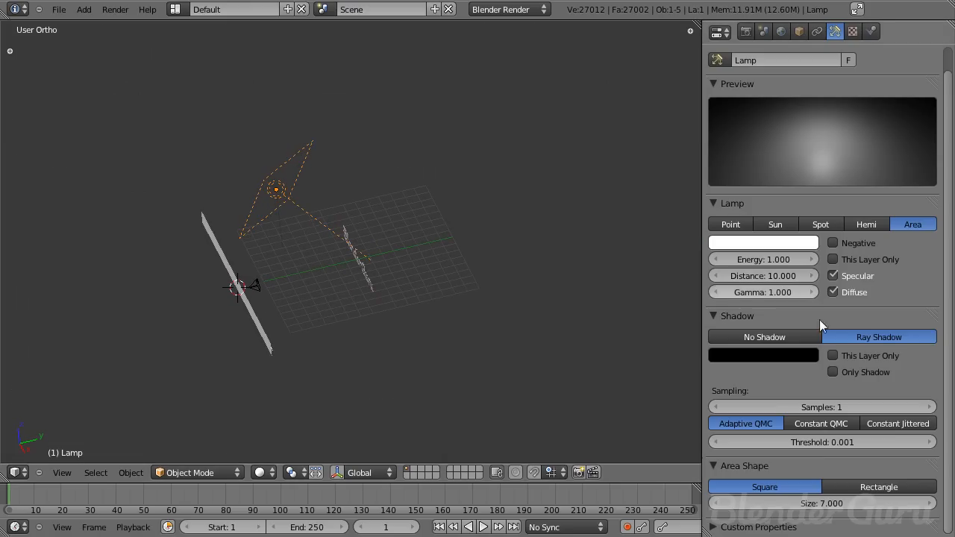
- Turn off the lamp's diffuse lighting, save, and set its energy to 5
left_click(851, 293)
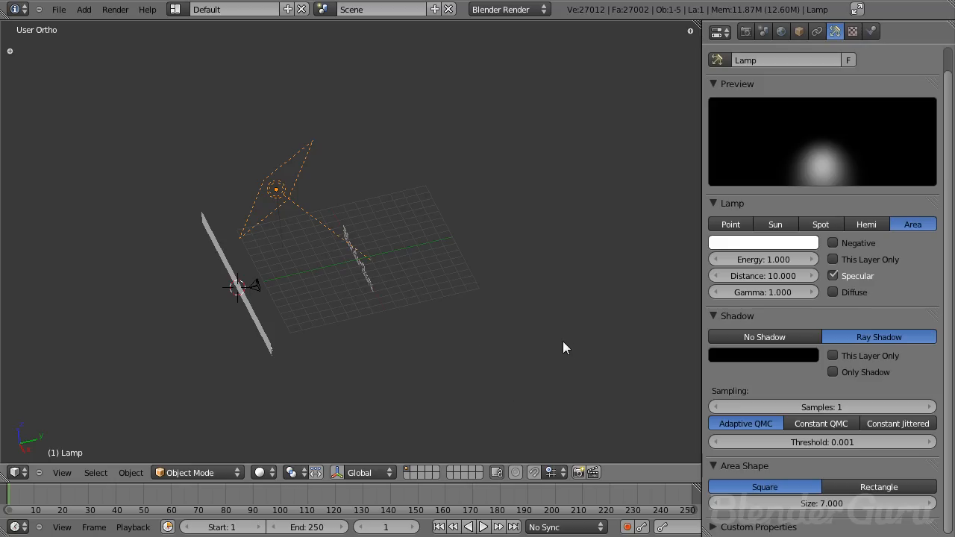
key("ctrl+s")
key("KP_7")
left_click(769, 261)
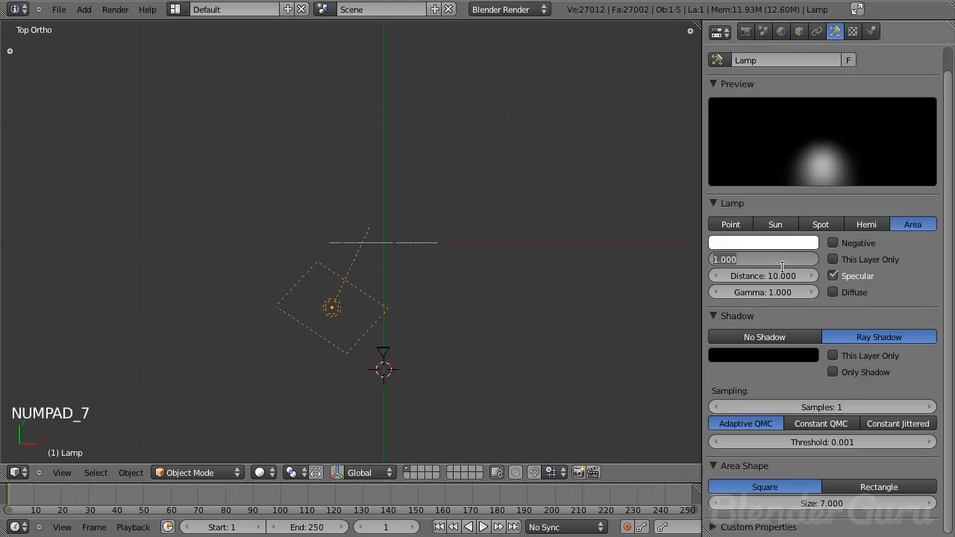
type("5")
key("Return")
- Duplicate the area lamp along X, then rotate and move the copy to the other side of the text
key("shift+d")
key("x")
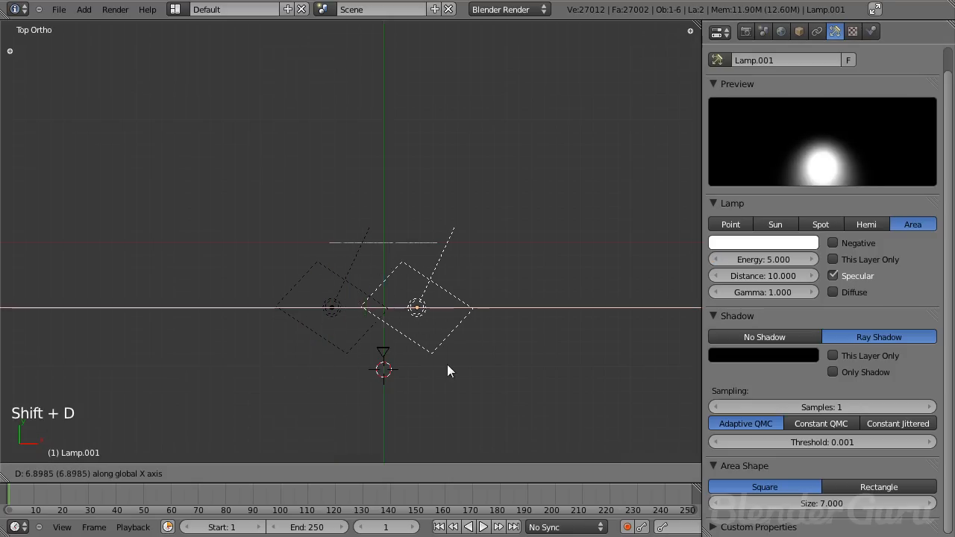
left_click(476, 366)
key("r")
left_click(439, 188)
key("g")
key("x")
left_click(430, 187)
middle_click_drag(344, 337, 337, 290)
- Set the duplicate lamp's energy to 3 and pick a pale colour for it
left_click(763, 261)
type("3")
key("Return")
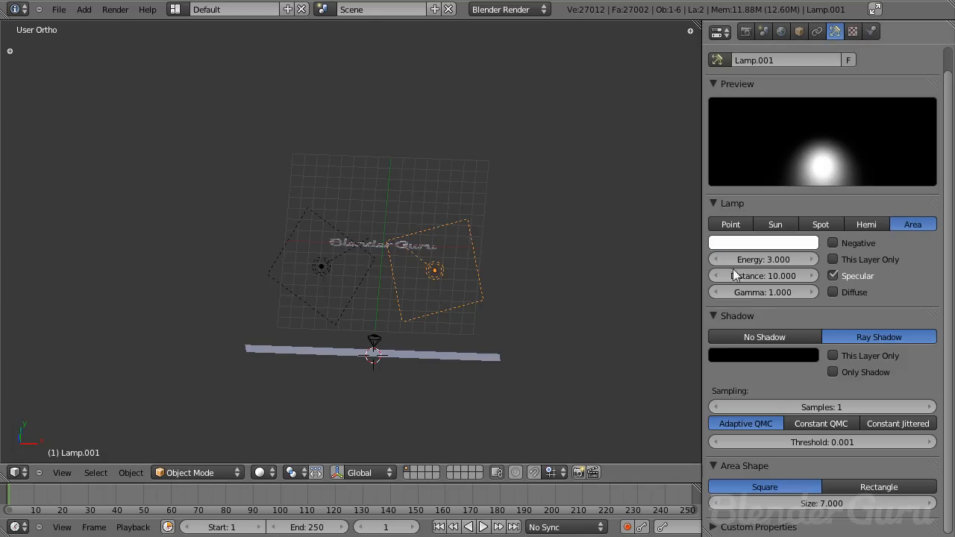
left_click(769, 244)
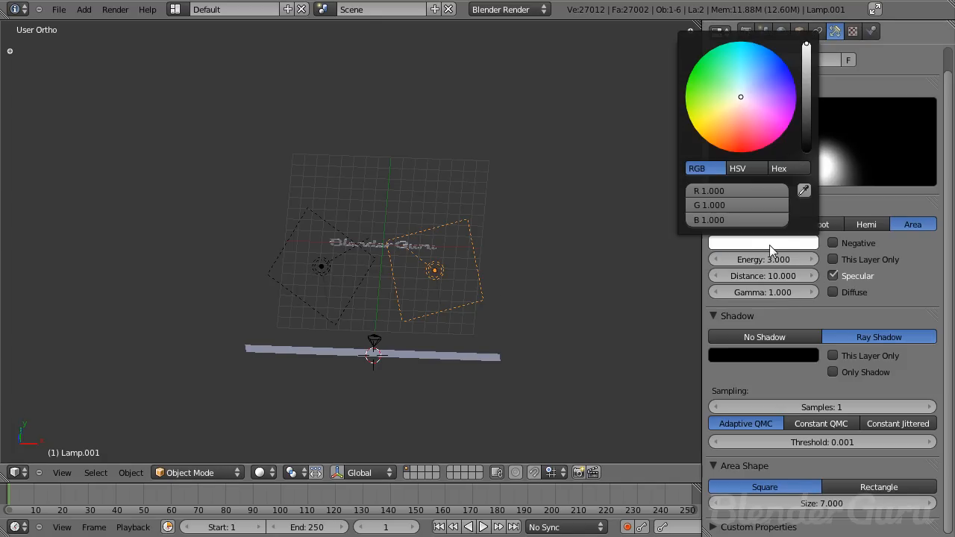
left_click(761, 88)
- Select the original lamp, set its colour to a light blue and save the file
right_click(335, 256)
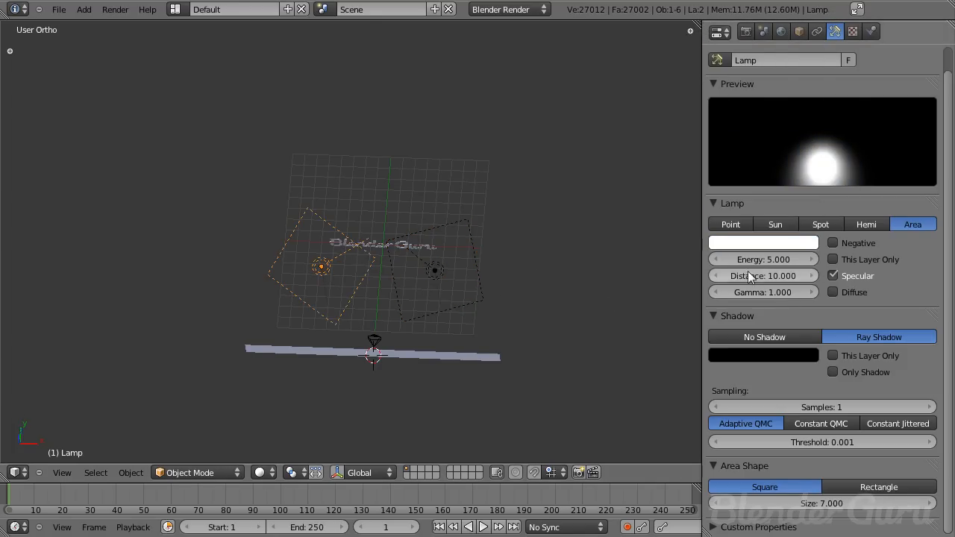
left_click(764, 244)
left_click(753, 79)
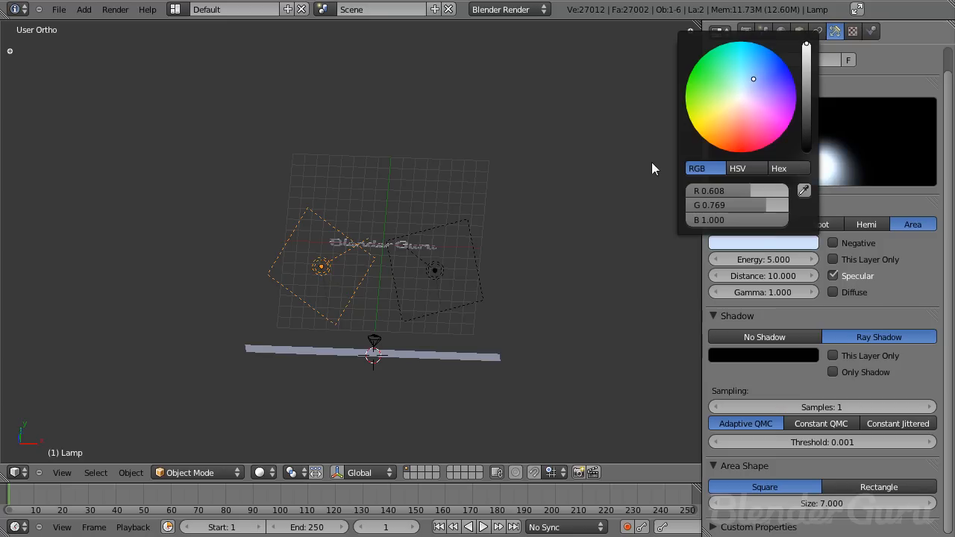
key("ctrl+s")
- Select all objects and move them up along the Z axis
middle_click_drag(454, 304, 343, 310)
key("KP_3")
key("a")
key("a")
scroll(381, 311, "up", 4)
scroll(378, 328, "down", 3)
middle_click_drag(378, 328, 404, 325)
key("z")
key("a")
key("g")
key("z")
left_click(421, 302)
key("KP_3")
scroll(429, 310, "up", 5)
key("g")
key("z")
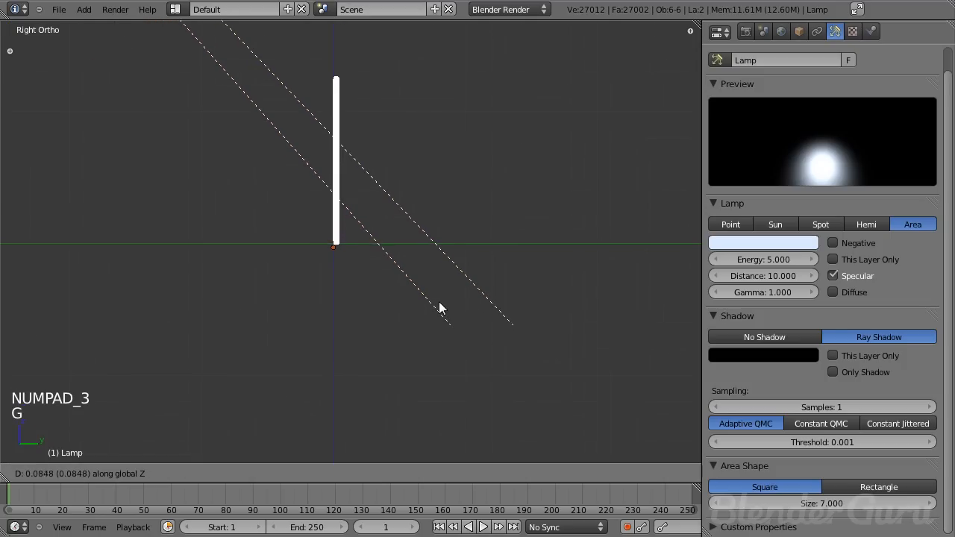
left_click(440, 301)
- Reset the 3D cursor to the origin, add a plane there and scale it up to form a large floor under the scene
scroll(370, 289, "down", 1)
scroll(396, 300, "down", 2)
key("z")
mouse_move(370, 289)
middle_mouse_down()
mouse_move(396, 299)
mouse_move(406, 333)
middle_mouse_up()
scroll(418, 333, "down", 2)
key("a")
key("shift+c")
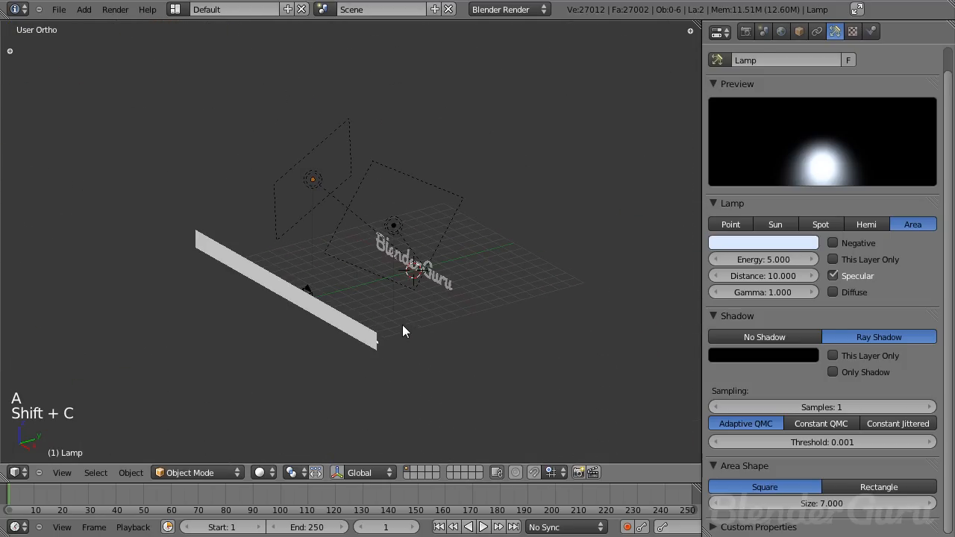
scroll(448, 320, "up", 1)
scroll(432, 320, "up", 5)
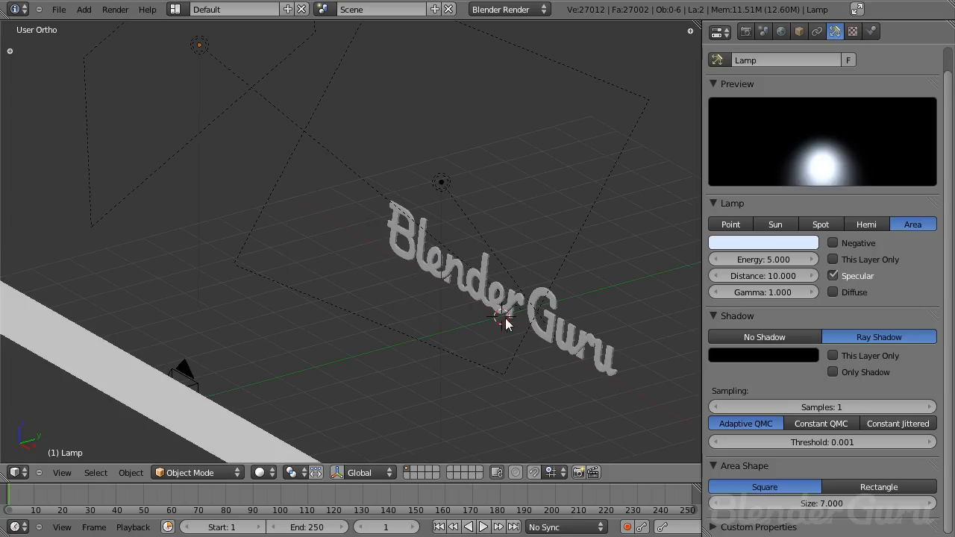
scroll(505, 329, "down", 4)
key("shift+a")
mouse_move(351, 294)
left_click(432, 294)
key("s")
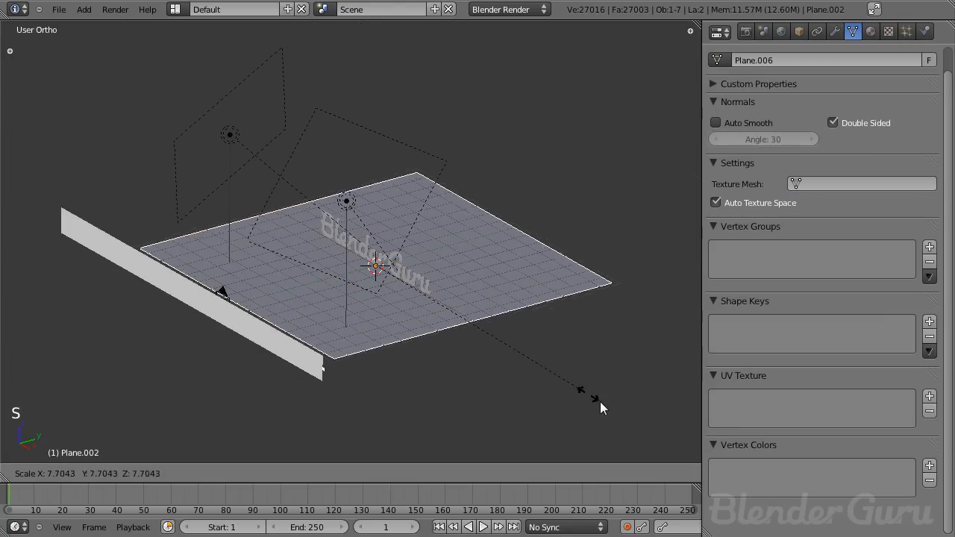
left_click(96, 43)
scroll(323, 266, "down", 4)
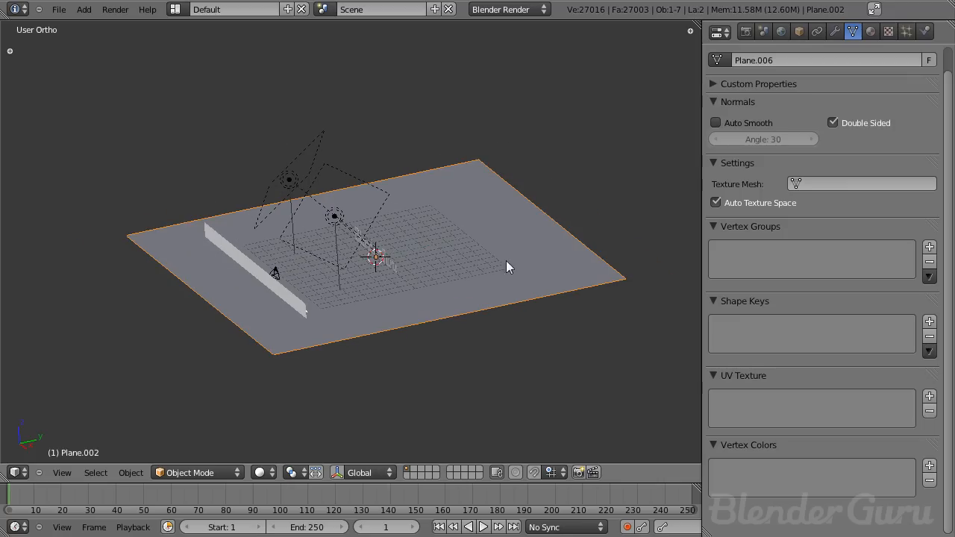
- Give the floor plane a new material with specular intensity 0 and mirror enabled at reflectivity 1
middle_click_drag(583, 249, 487, 275, "shift")
scroll(415, 276, "up", 3)
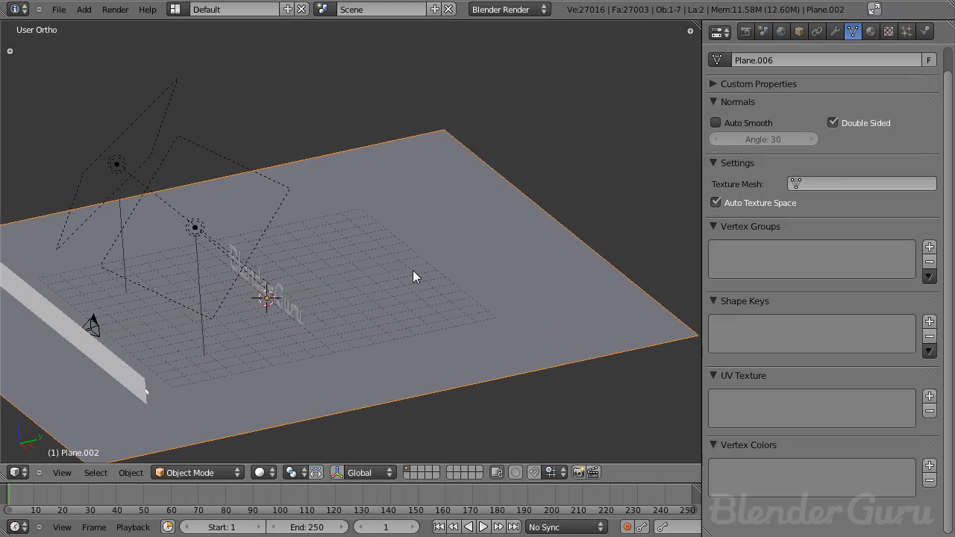
scroll(422, 278, "down", 2)
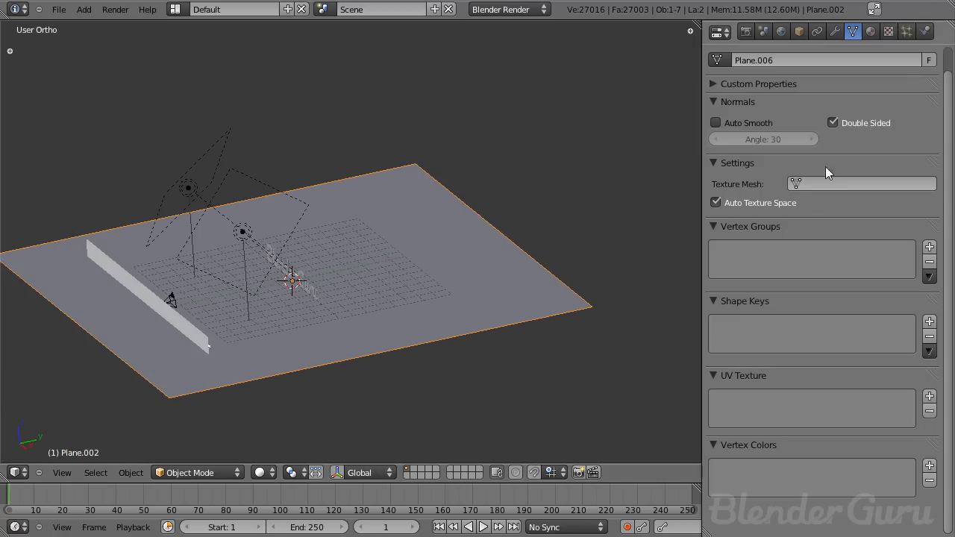
left_click(874, 34)
left_click(812, 134)
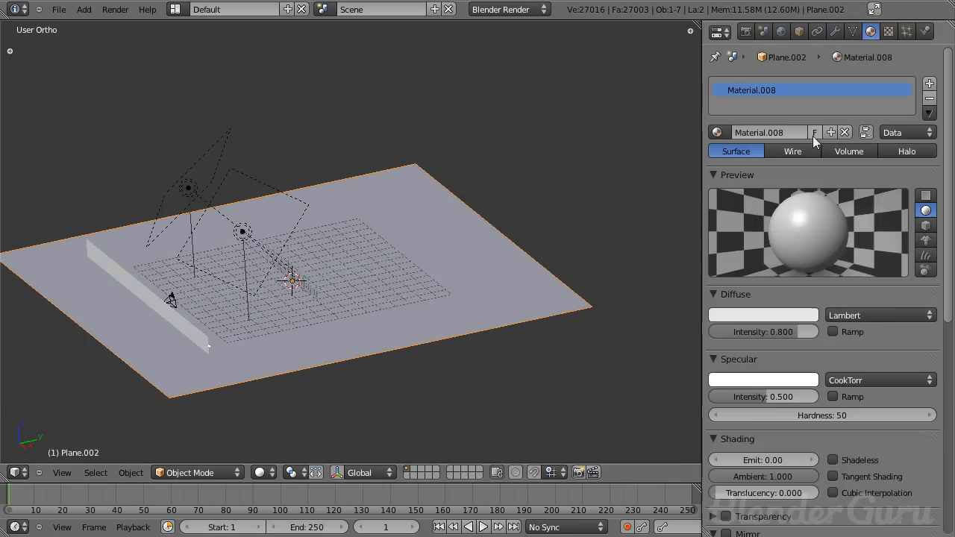
scroll(781, 366, "down", 3)
left_click_drag(780, 308, 647, 321)
scroll(754, 321, "down", 4)
left_click(728, 336)
left_click_drag(719, 355, 850, 361)
scroll(862, 244, "up", 2)
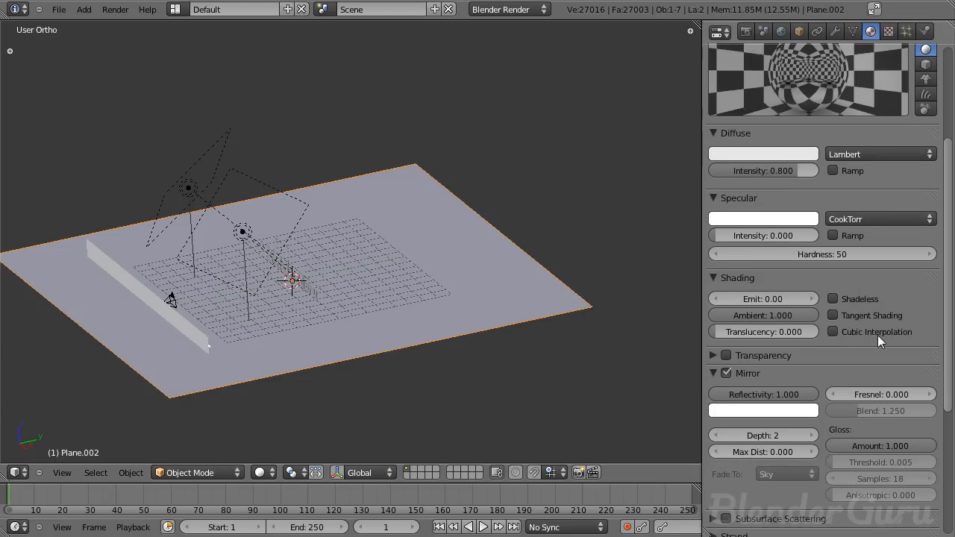
- Set the floor mirror's gloss amount to 0.95, gloss samples to 300 and depth to 8, and save
left_click_drag(895, 446, 824, 453)
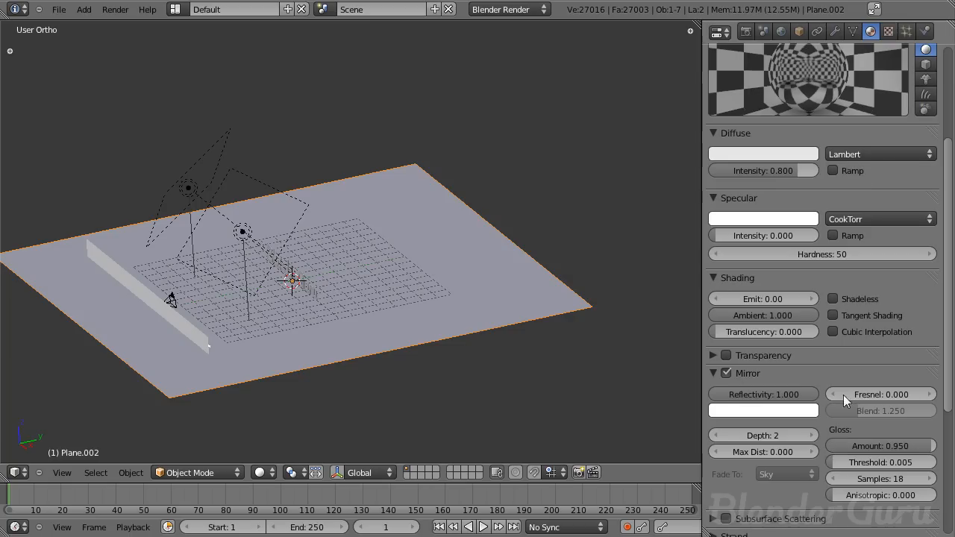
left_click(869, 479)
type("300")
key("Return")
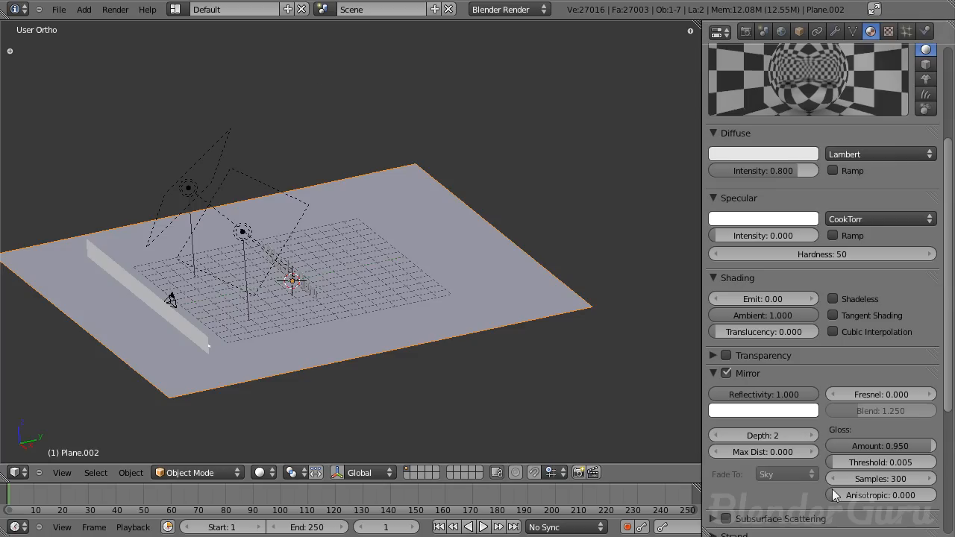
left_click(806, 434)
left_click(807, 435)
left_click(806, 435)
left_click(806, 435)
left_click(807, 435)
left_click(807, 435)
key("ctrl+s")
- In edit mode from the side view, extrude the floor's back edge upward at an angle
left_click(546, 379)
scroll(457, 329, "down", 3)
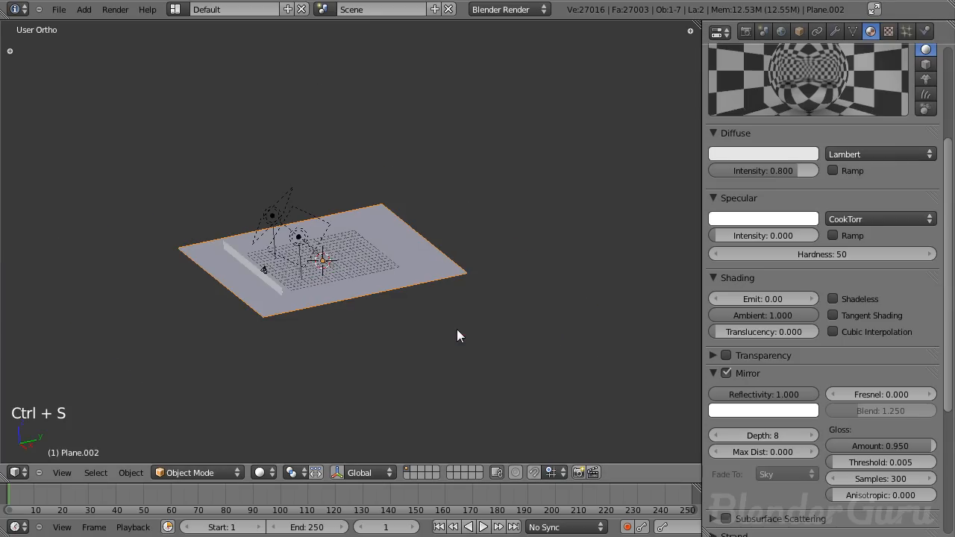
key("KP_3")
scroll(546, 344, "up", 2)
key("Tab")
scroll(545, 345, "down", 2)
middle_click_drag(520, 340, 441, 309, "shift")
scroll(433, 295, "up", 4)
key("a")
scroll(402, 289, "down", 2)
scroll(397, 290, "down", 2)
middle_click_drag(330, 251, 318, 291)
key("Tab")
key("Tab")
scroll(361, 239, "up", 2)
right_click(379, 241)
right_click(331, 192, "shift")
key("KP_3")
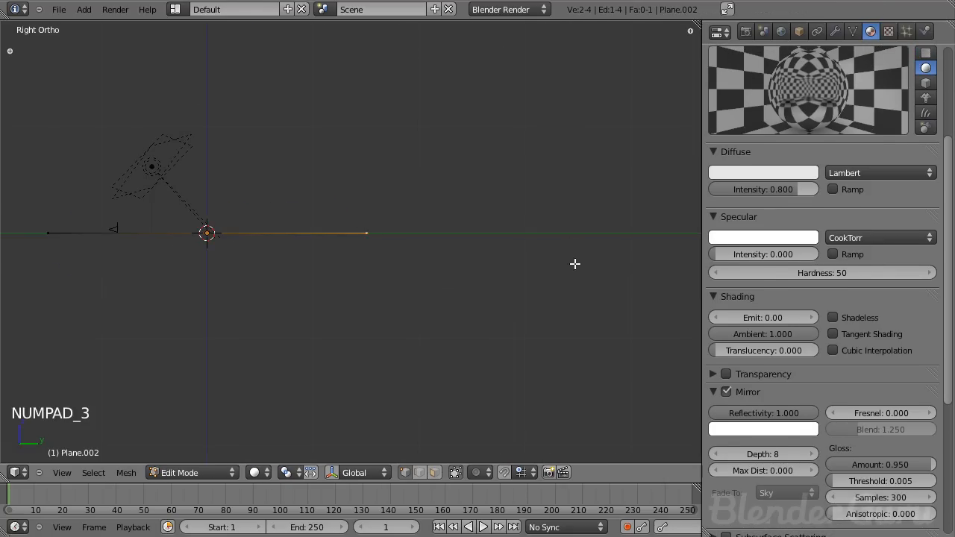
key("e")
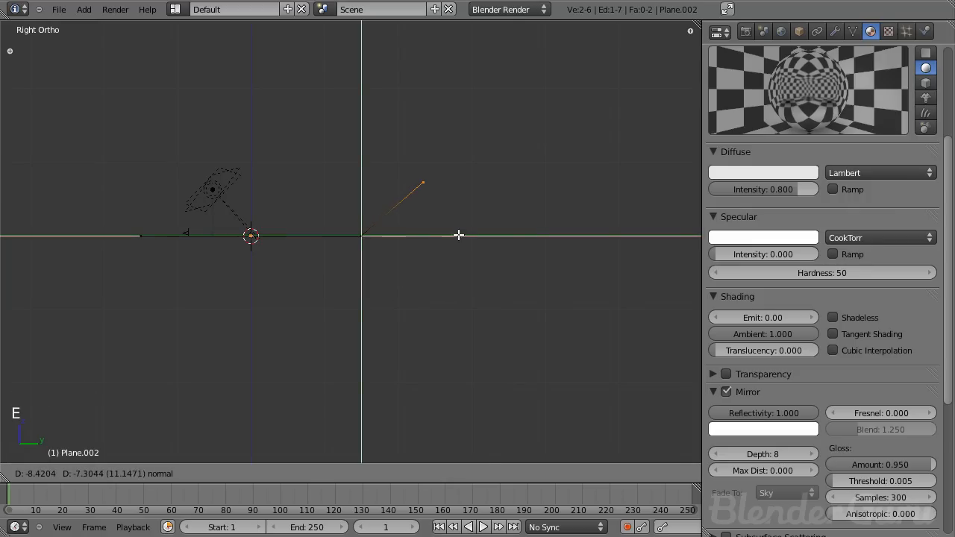
left_click(458, 231)
scroll(393, 307, "down", 2)
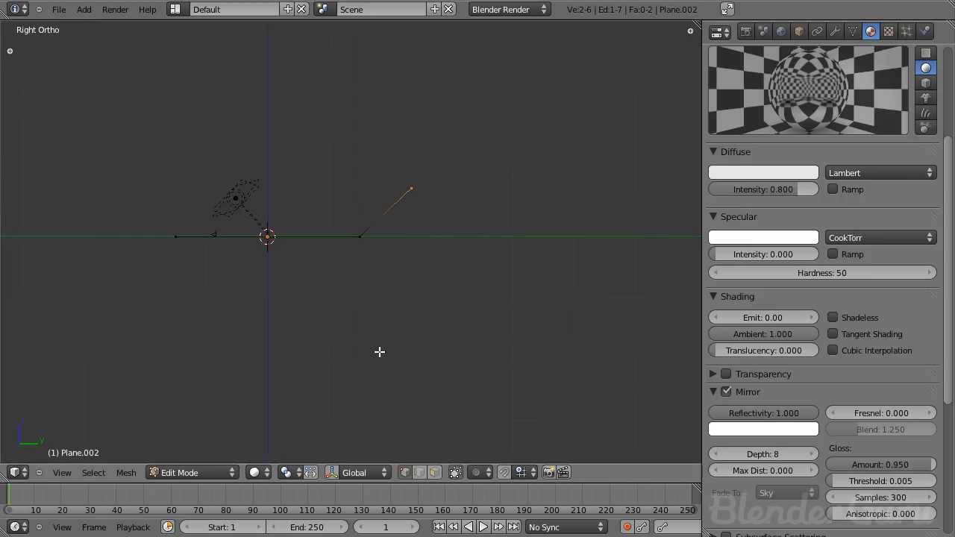
- Extrude the new edge straight up along Z to form a backdrop wall, and leave edit mode
key("e")
key("z")
left_click(348, 214)
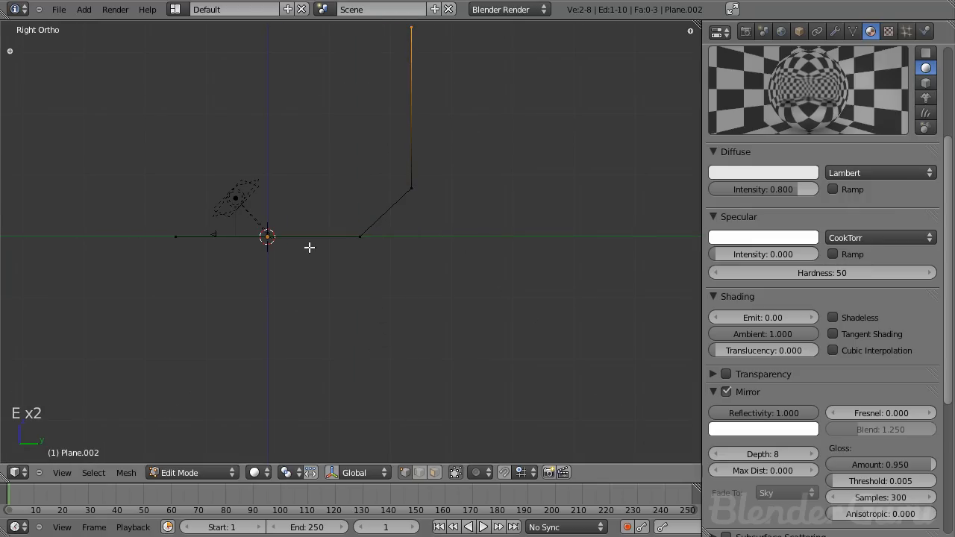
middle_click_drag(348, 214, 391, 298)
key("Tab")
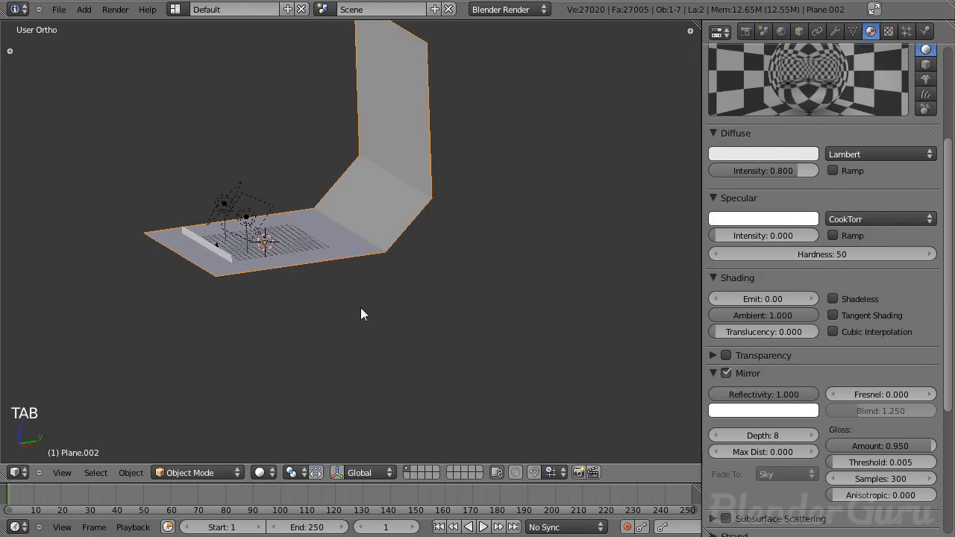
- Add a level 2 subdivision surface to the backdrop and shade it smooth
key("ctrl+2")
scroll(274, 292, "up", 3)
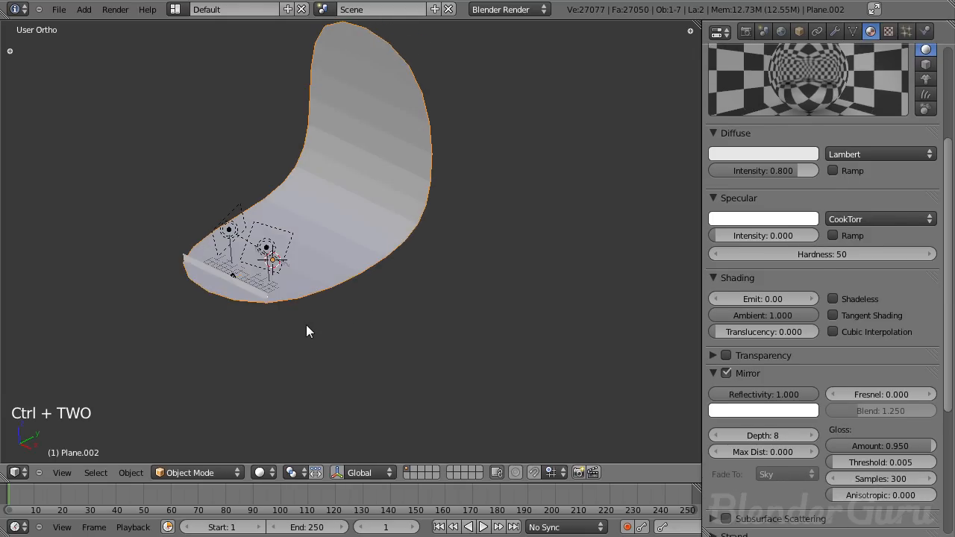
key("t")
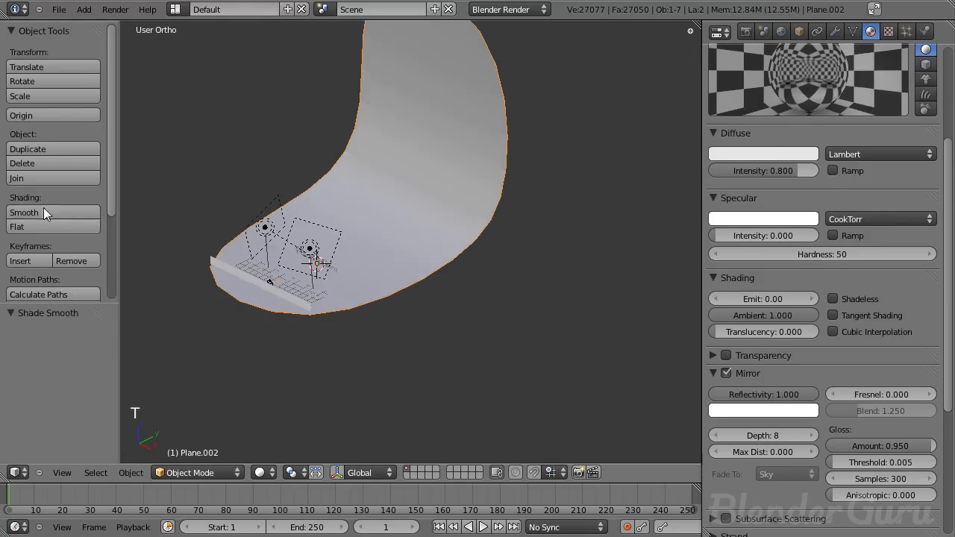
left_click(44, 209)
key("t")
- Add an edge loop across the backdrop's floor section to tighten its curve
key("Tab")
middle_click_drag(368, 288, 298, 279)
key("ctrl+r")
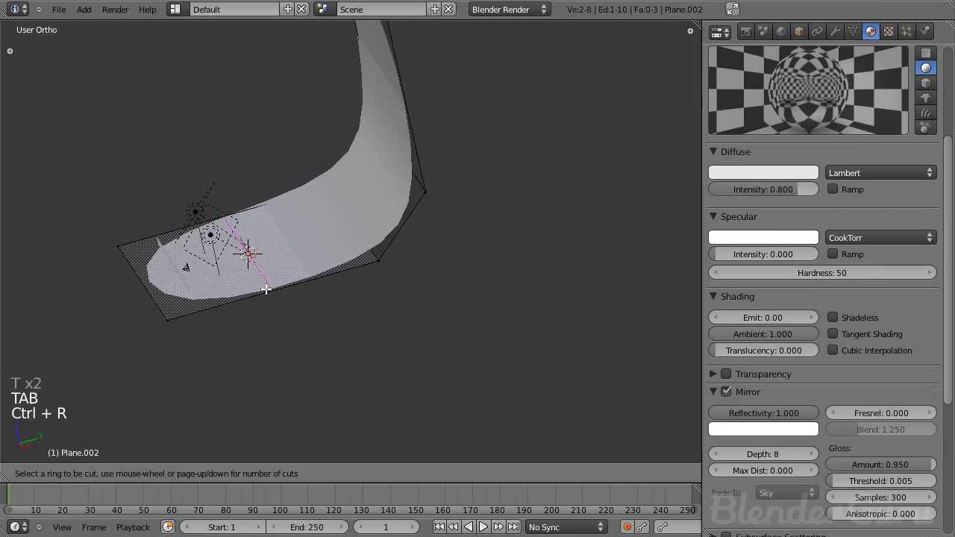
left_click(269, 290)
left_click(271, 290)
scroll(294, 246, "up", 5)
key("z")
key("Tab")
scroll(418, 247, "down", 4)
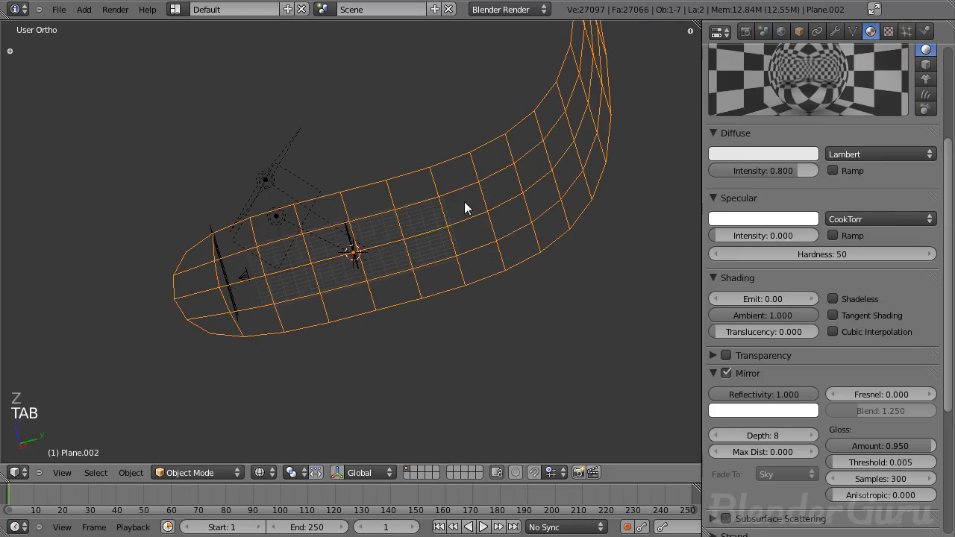
scroll(321, 267, "up", 5)
key("z")
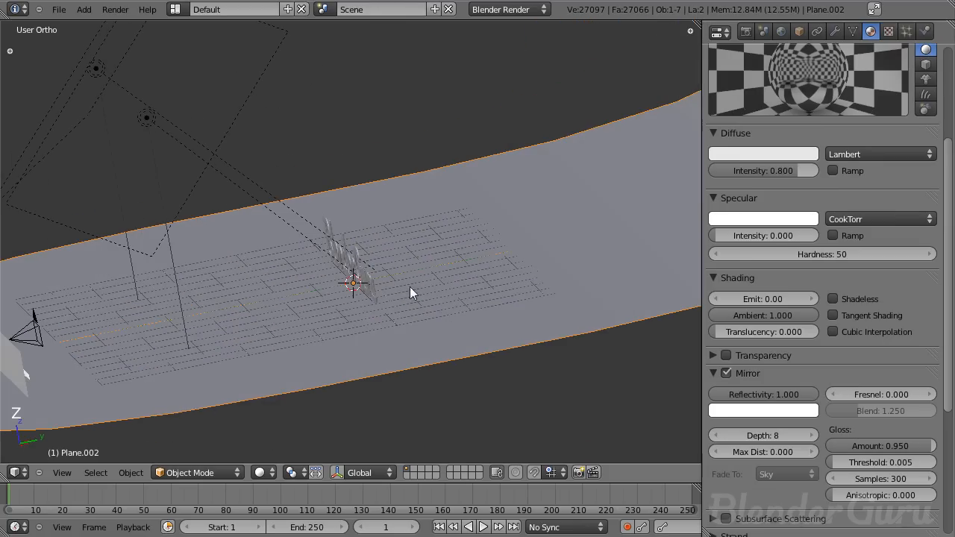
- In camera view, scale the backdrop along X by about 1.42 so it fills the frame
scroll(409, 282, "down", 7)
key("KP_1")
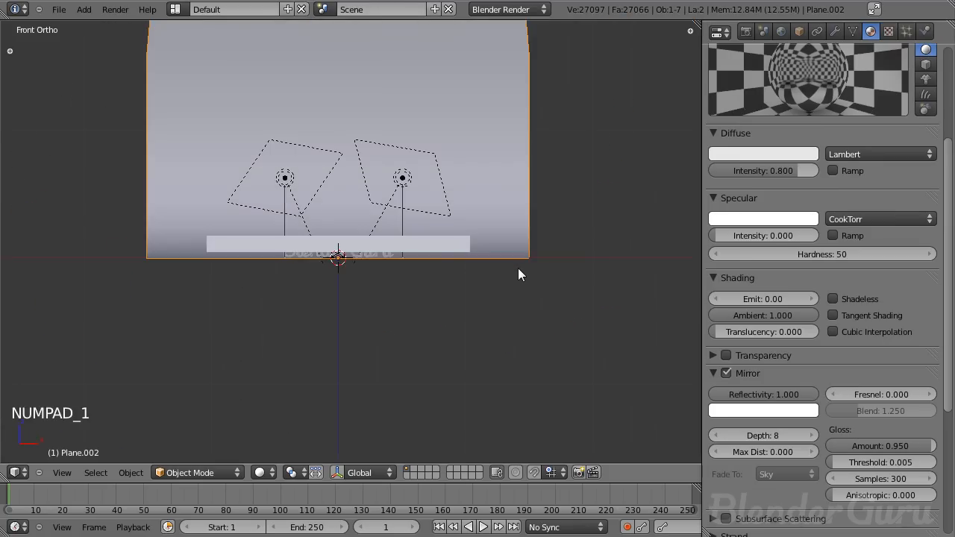
key("z")
key("KP_0")
key("z")
key("s")
key("x")
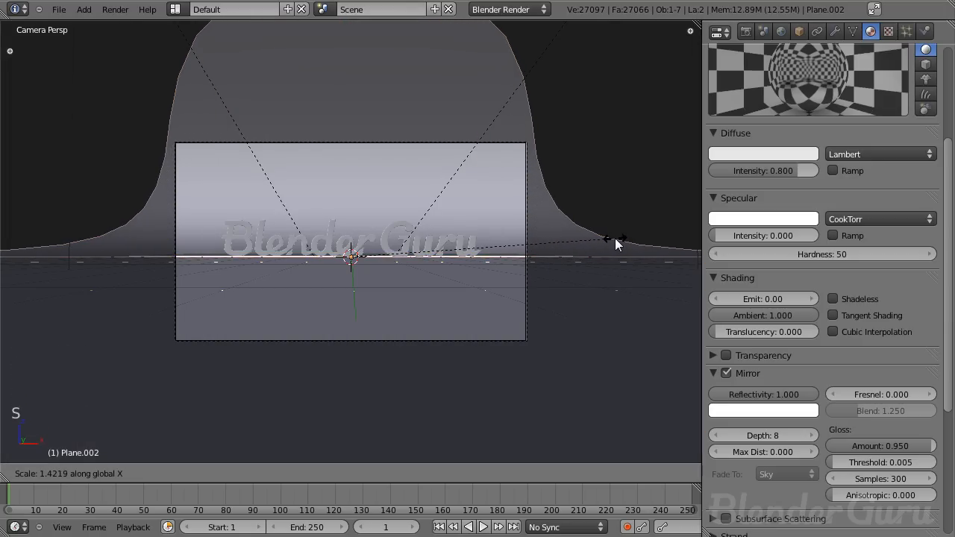
left_click(615, 238)
- Check the backdrop from orbit and camera views and save the file
middle_click_drag(615, 238, 325, 289)
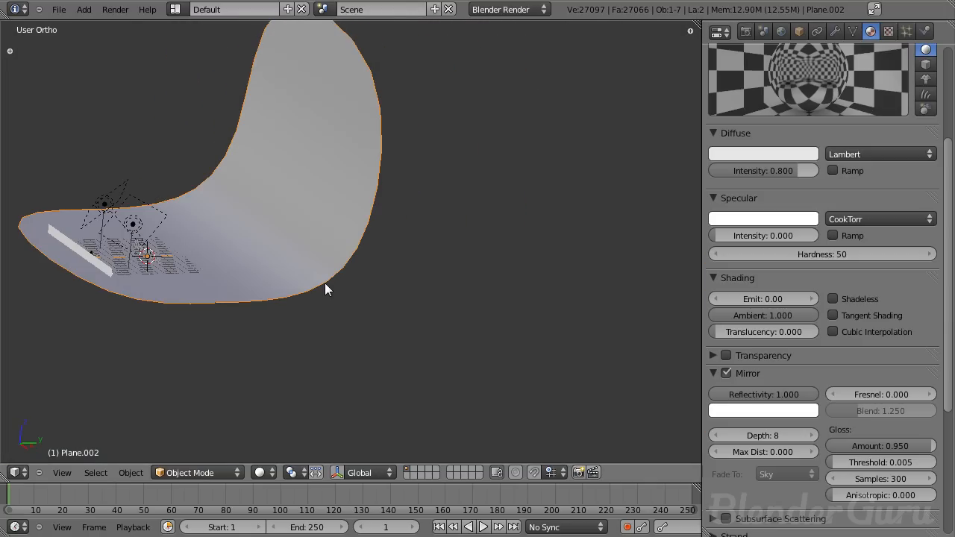
key("KP_0")
key("ctrl+s")
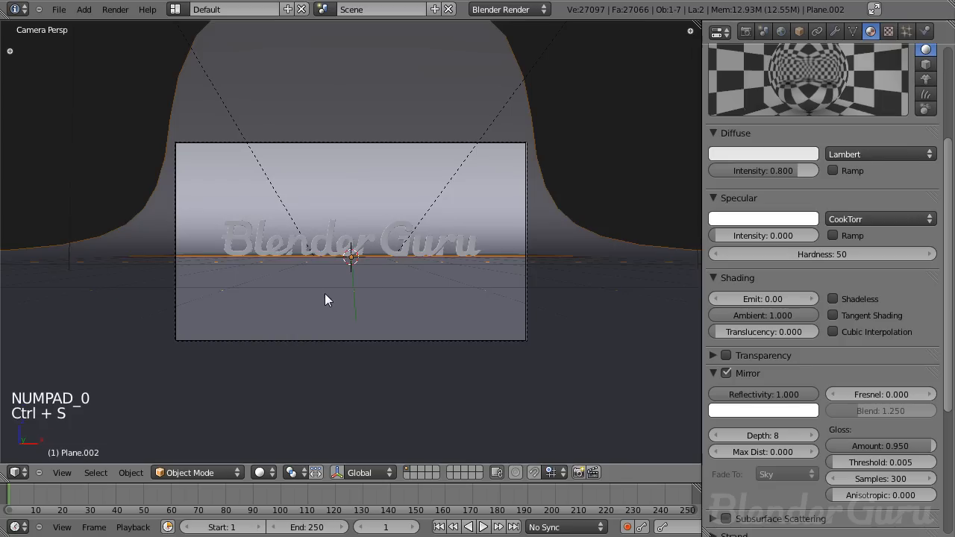
middle_click_drag(505, 260, 128, 266)
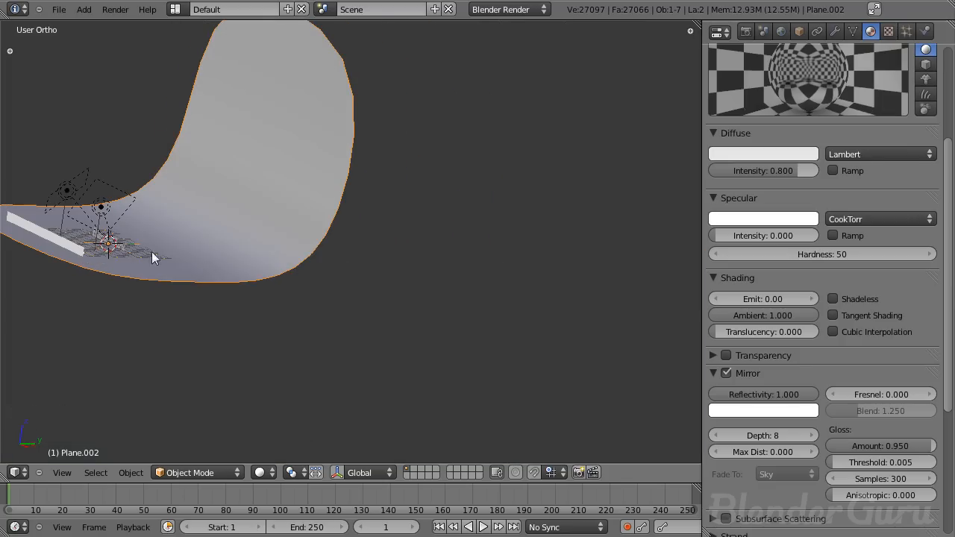
key("KP_0")
key("ctrl+s")
- Deselect everything, render the camera view and pan around the render result
key("a")
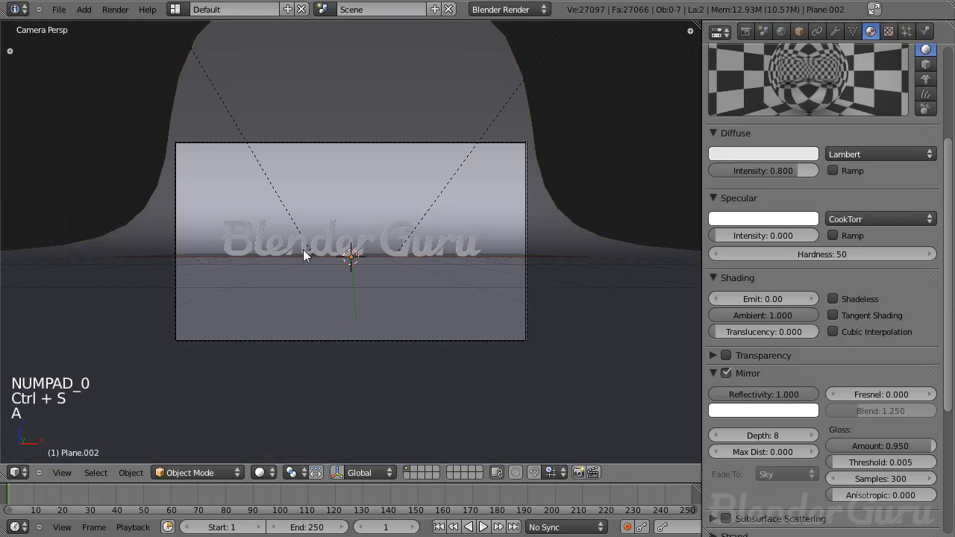
key("F12")
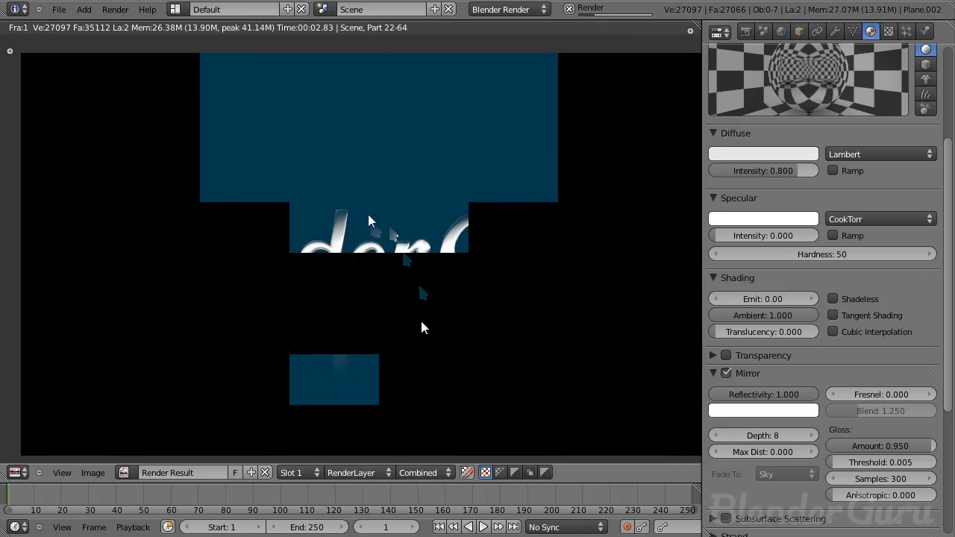
scroll(422, 328, "up", 2)
middle_click_drag(115, 291, 333, 291)
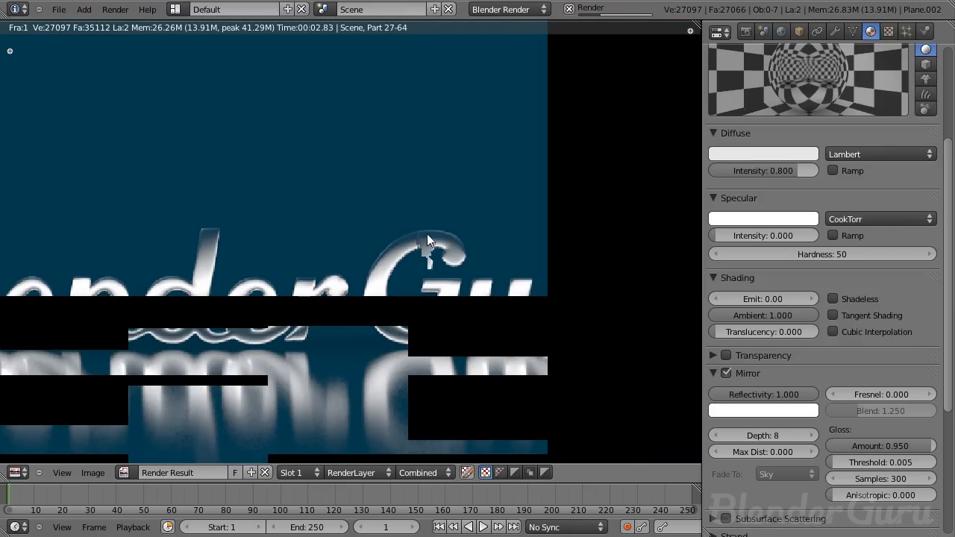
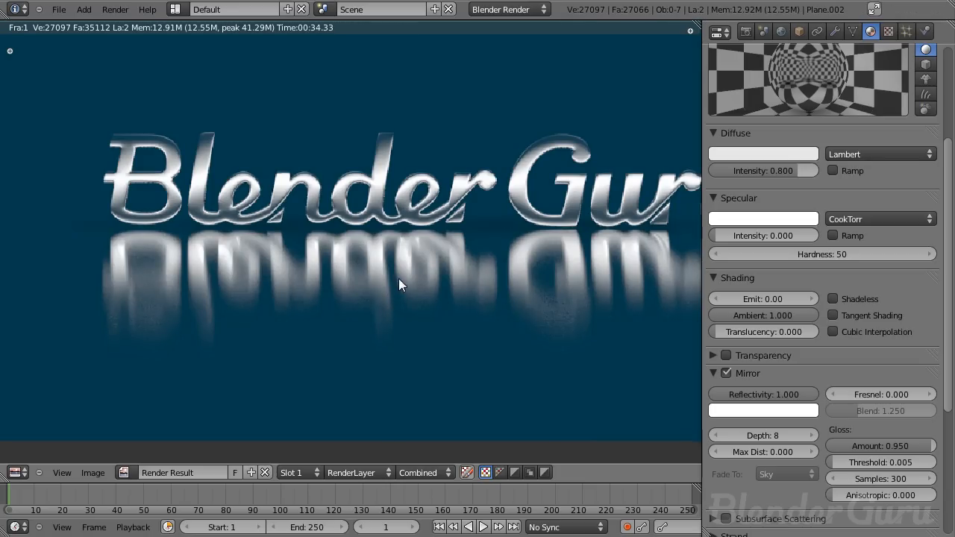
- Select the backdrop and set its mirror maximum distance to 5
key("Escape")
key("KP_3")
key("z")
middle_click_drag(226, 281, 351, 274, "shift")
scroll(534, 288, "up", 4)
scroll(514, 294, "up", 2)
middle_click_drag(514, 294, 380, 290, "shift")
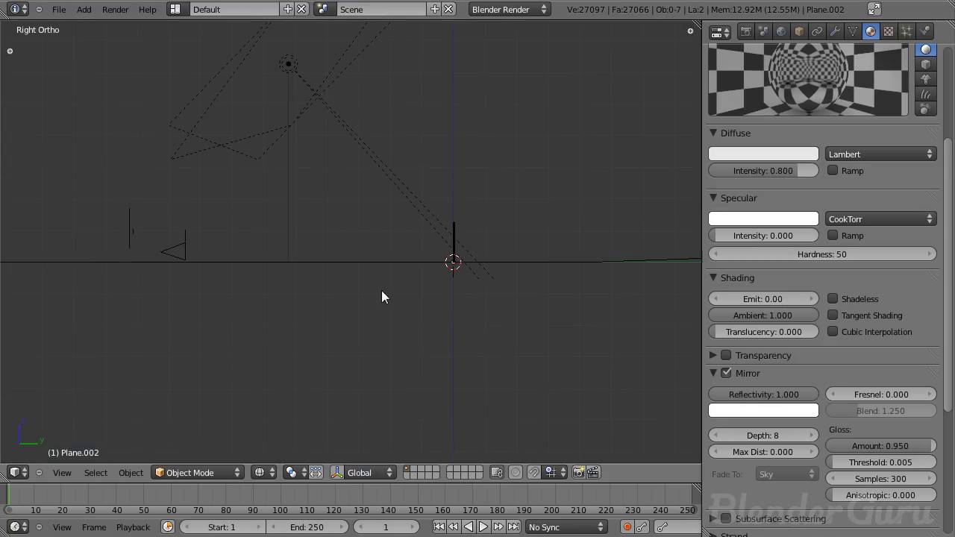
right_click(400, 263)
scroll(862, 171, "up", 5)
scroll(629, 313, "down", 1)
scroll(840, 319, "down", 7)
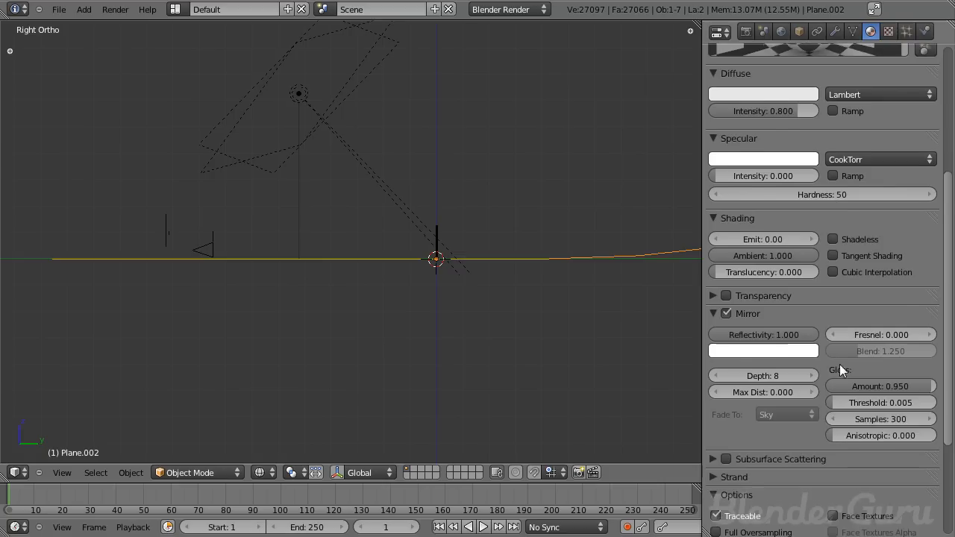
scroll(840, 319, "down", 3)
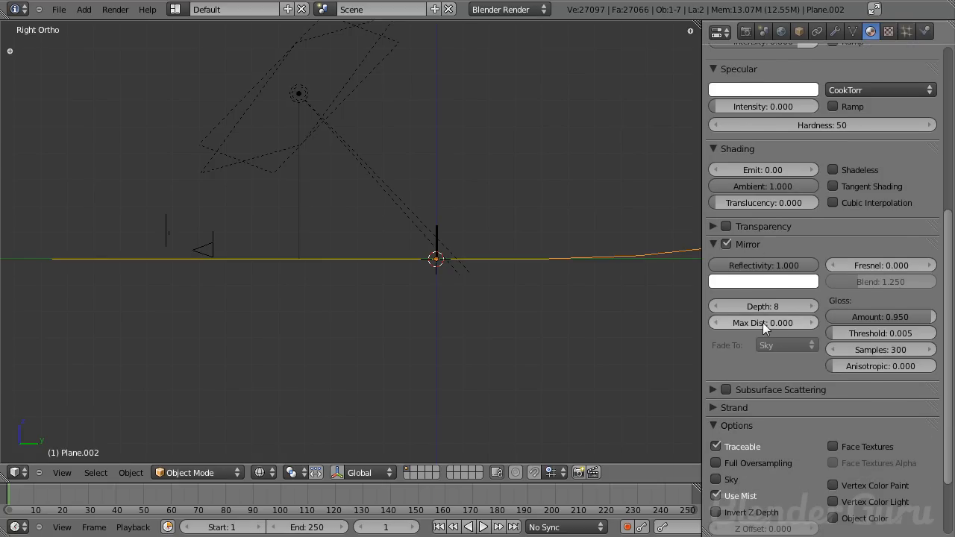
left_click_drag(762, 322, 783, 322)
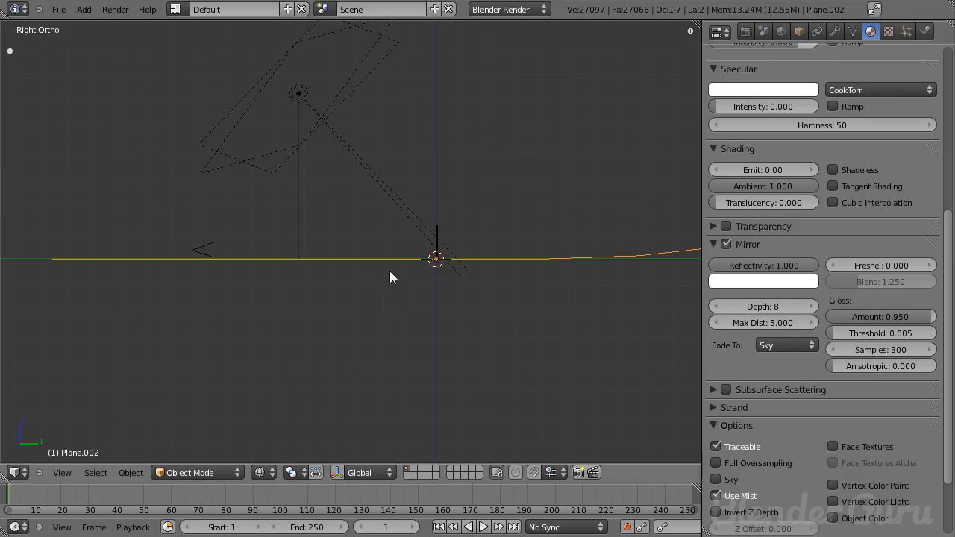
- Review the backdrop's mirror fade option, the World settings and a test render before returning to the backdrop material
middle_click_drag(383, 262, 559, 306)
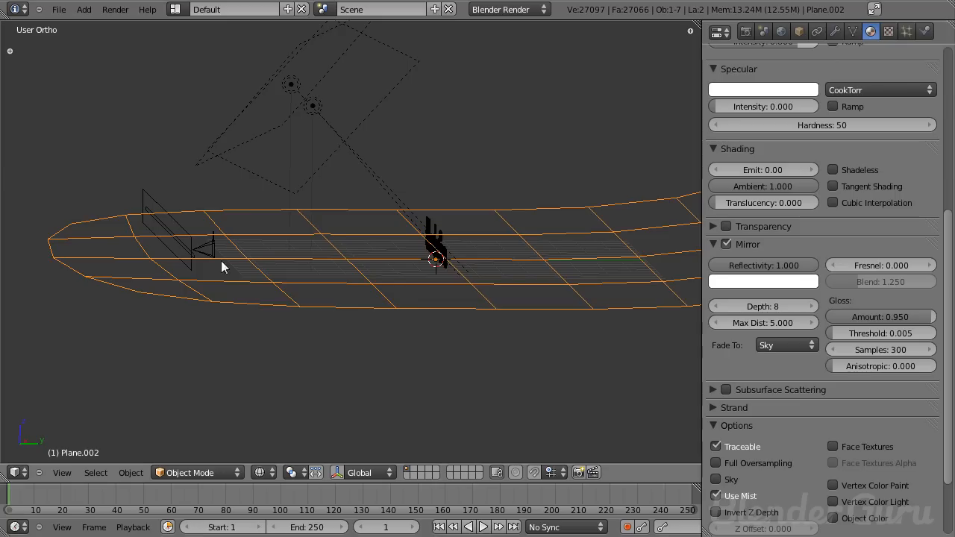
left_click(770, 347)
left_click(775, 345)
scroll(799, 264, "up", 7)
left_click(782, 30)
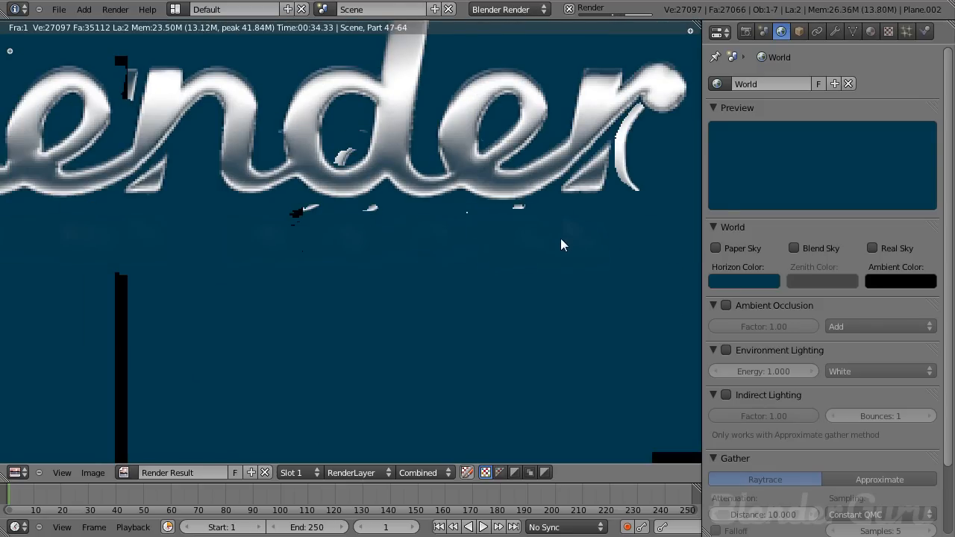
key("Escape")
left_click(869, 31)
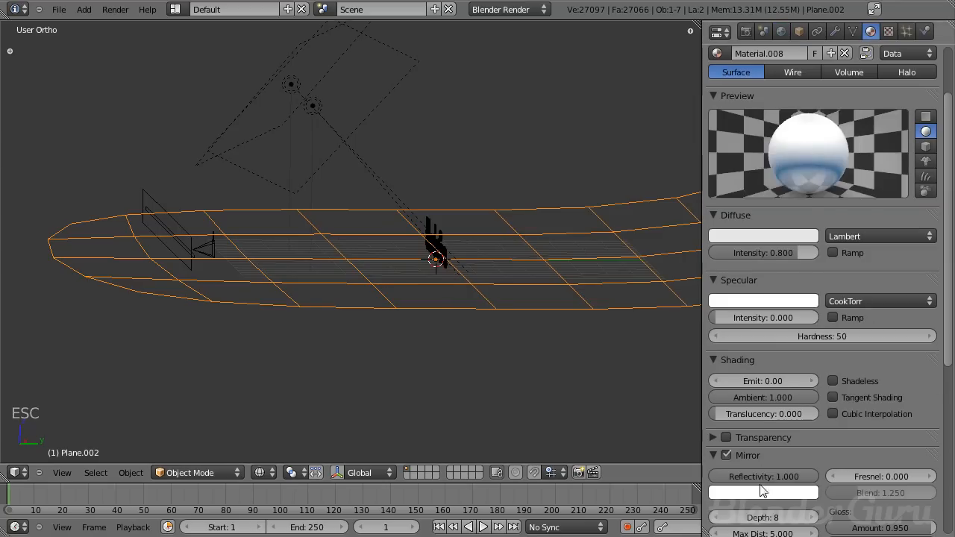
- Set the backdrop mirror's maximum distance to 10
scroll(788, 328, "down", 7)
left_click(766, 300)
type("10")
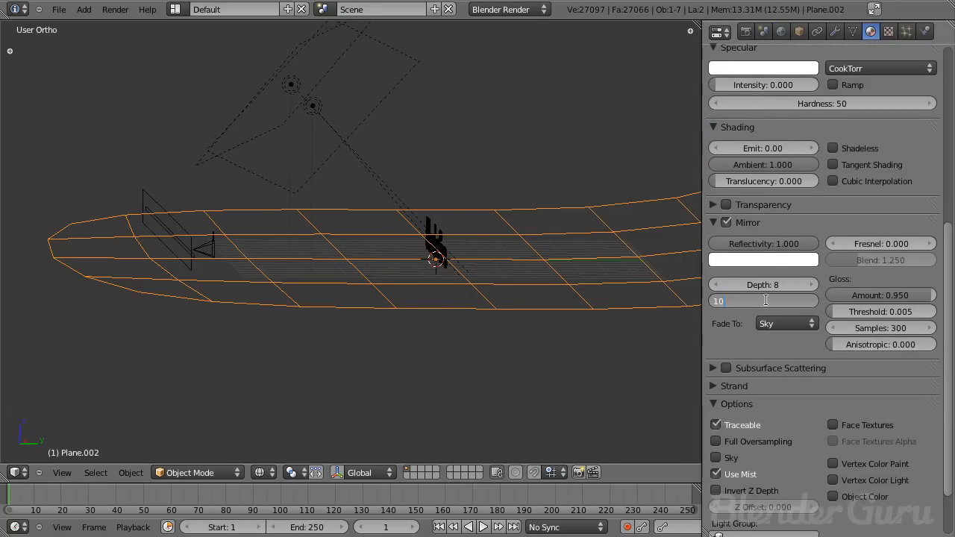
key("Return")
- Select the camera, enable its display limits and set the depth-of-field distance to about 9.3 at the text
right_click(195, 247)
scroll(877, 224, "up", 1)
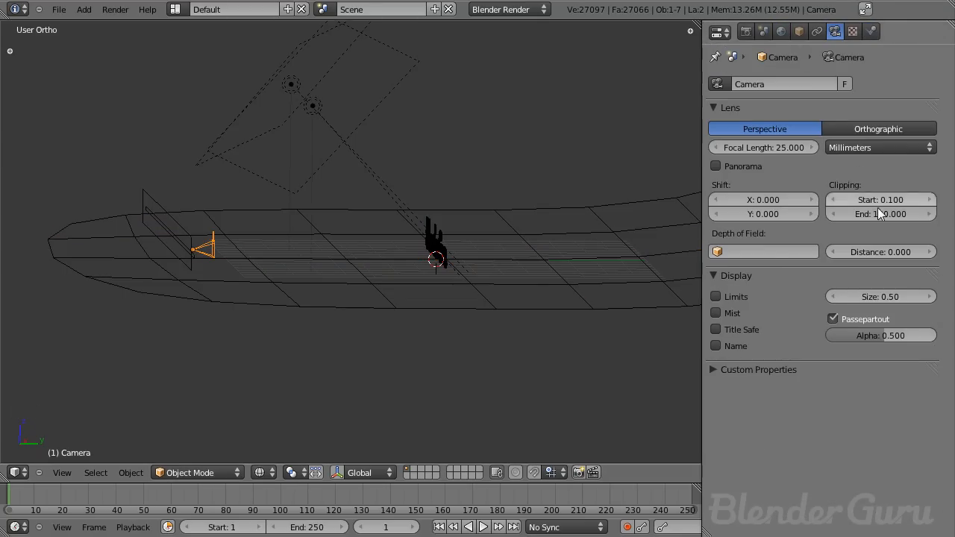
left_click(737, 293)
left_click_drag(872, 252, 934, 253)
scroll(504, 236, "up", 2)
scroll(478, 235, "up", 2)
scroll(491, 258, "up", 2)
middle_click_drag(485, 246, 488, 213)
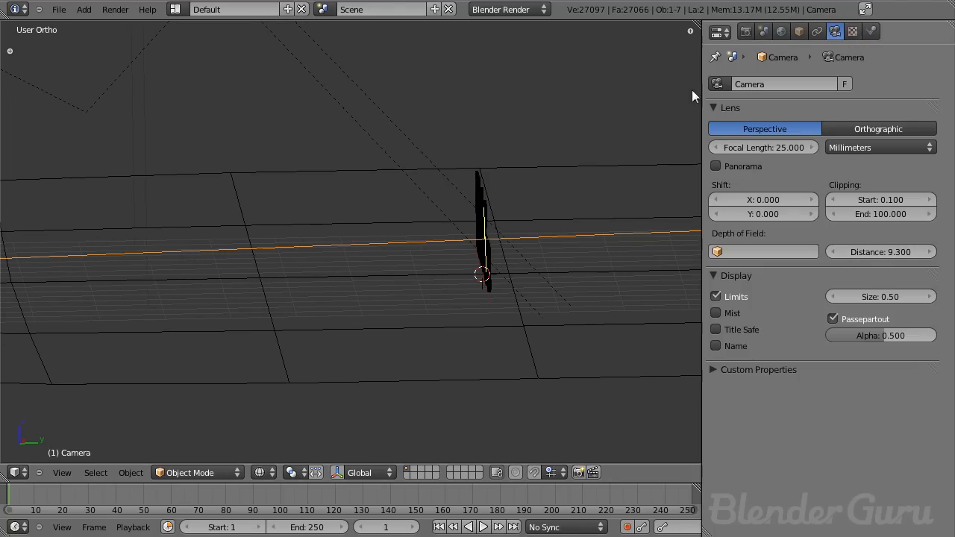
- Reselect the backdrop, save the file and render a test image
right_click(541, 215)
scroll(806, 390, "up", 1)
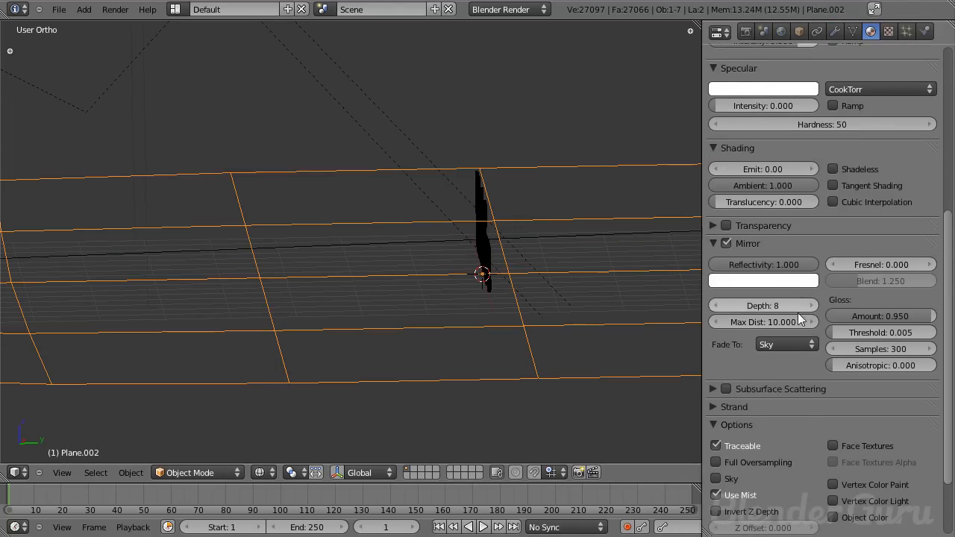
key("ctrl+s")
key("F12")
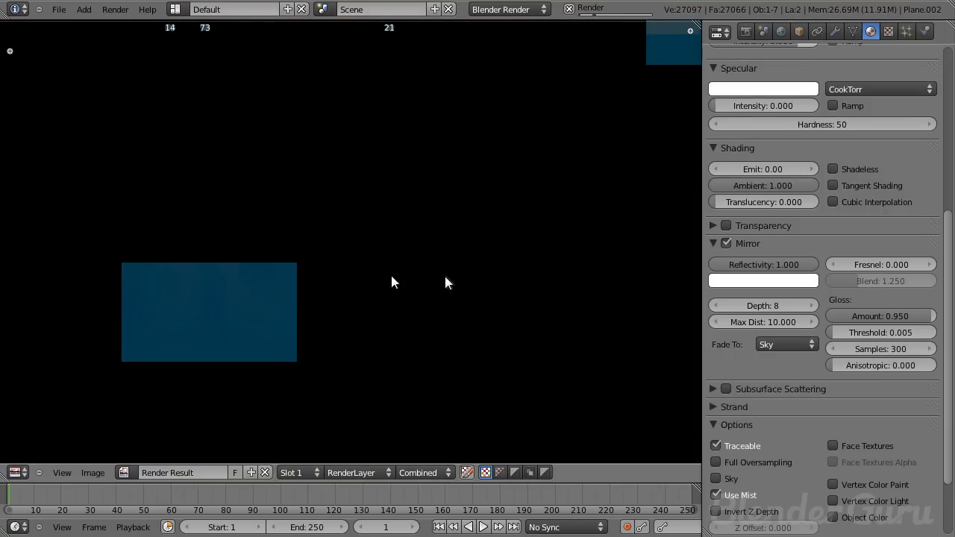
key("Escape")
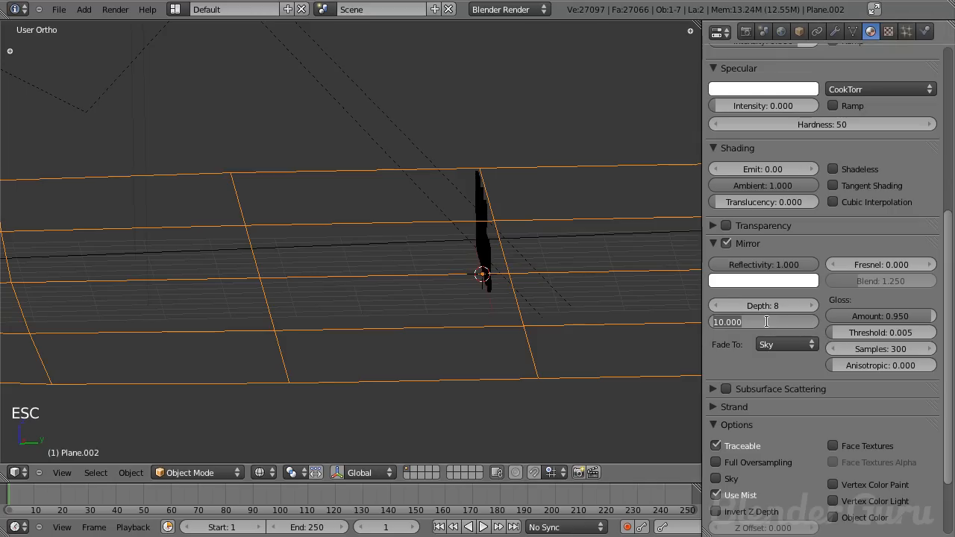
- Set the backdrop mirror's maximum distance to 15, save and render another test image
left_click(766, 322)
type("15")
key("Return")
key("ctrl+s")
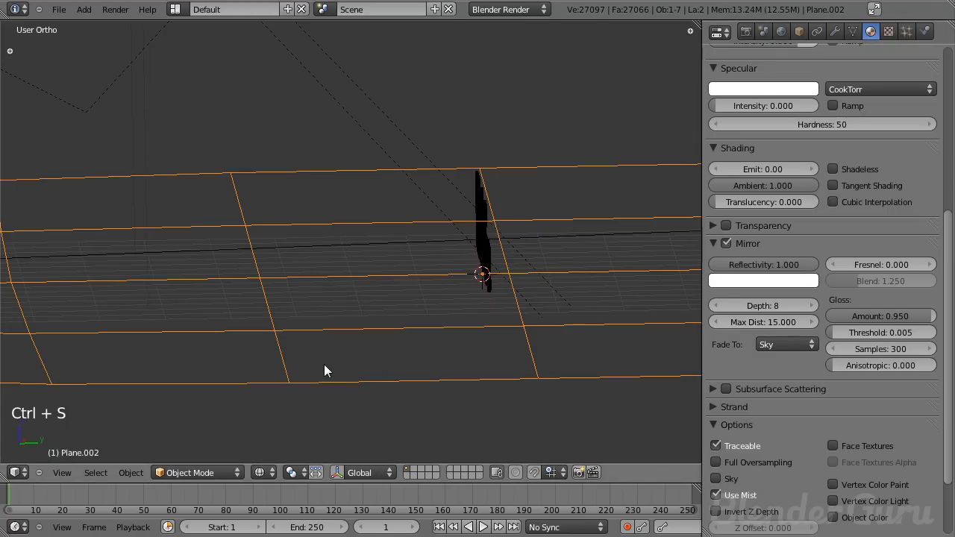
key("F12")
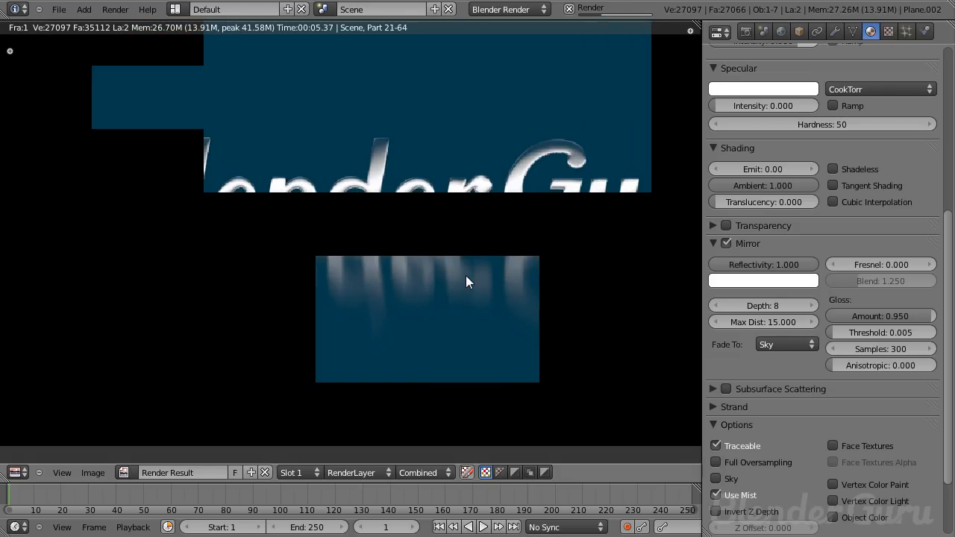
key("Escape")
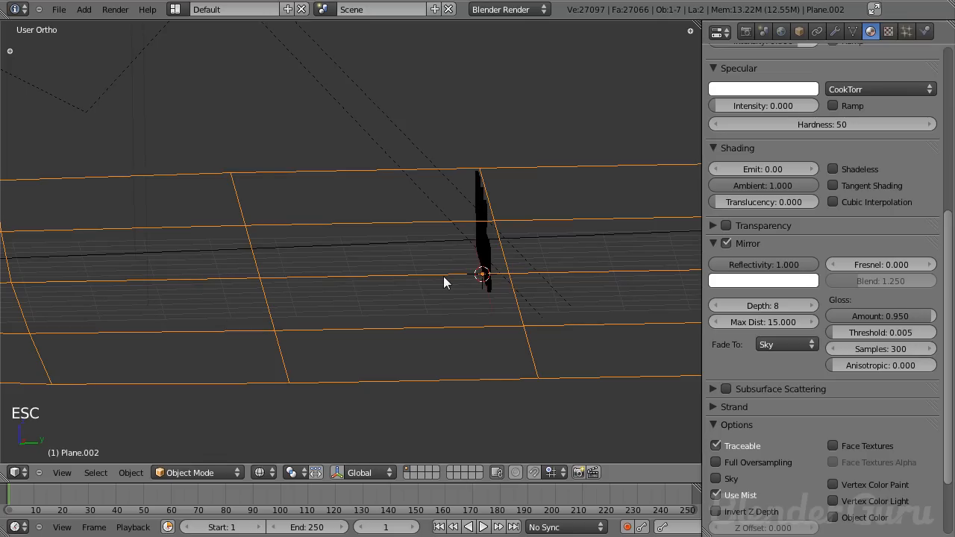
- In side view, select the text, lower it slightly along Z onto the floor and save the file
key("KP_3")
key("z")
scroll(335, 231, "up", 4)
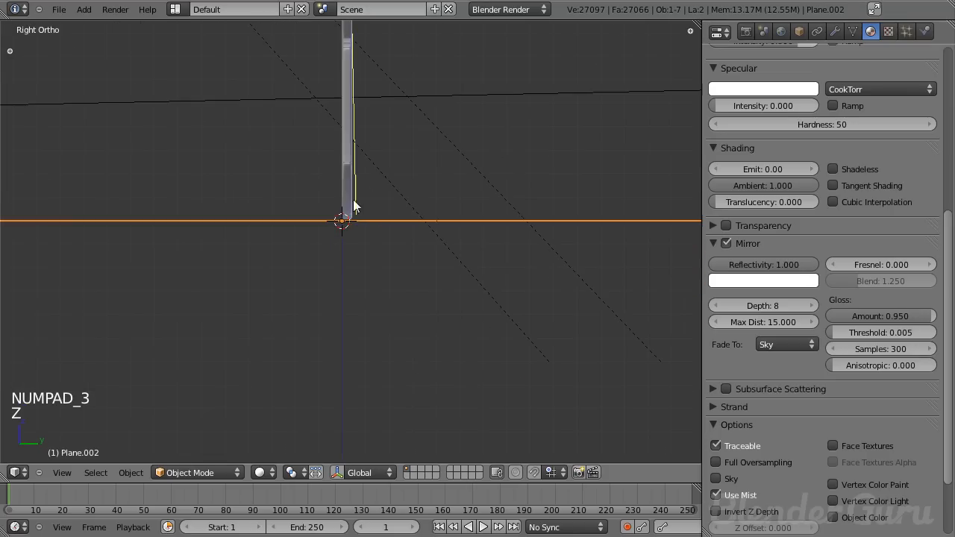
right_click(351, 221)
scroll(356, 246, "up", 6)
key("z")
key("g")
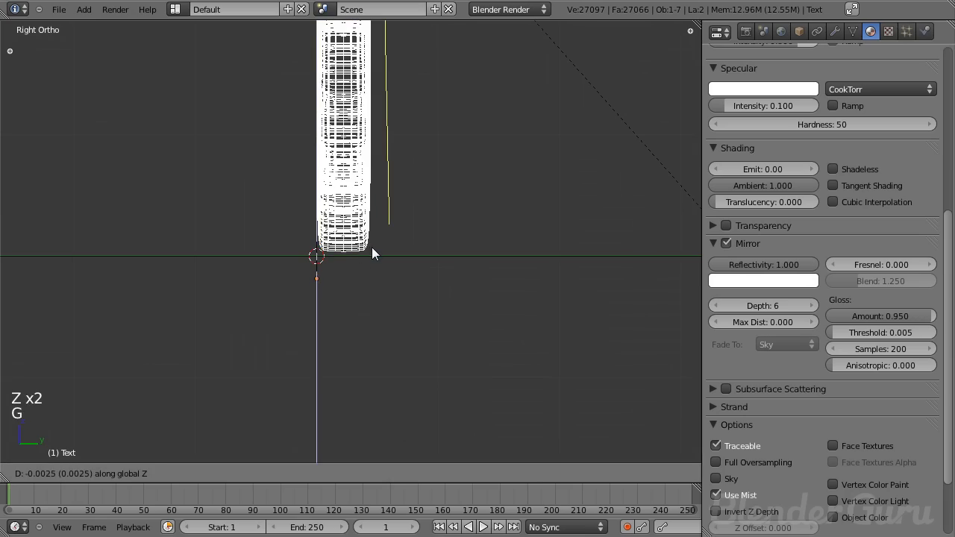
left_click(372, 250)
mouse_move(360, 264)
middle_mouse_down()
mouse_move(396, 289)
mouse_move(386, 282)
middle_mouse_up()
key("z")
scroll(397, 289, "down", 6)
key("ctrl+s")
left_click(395, 289)
key("F11")
key("F11")
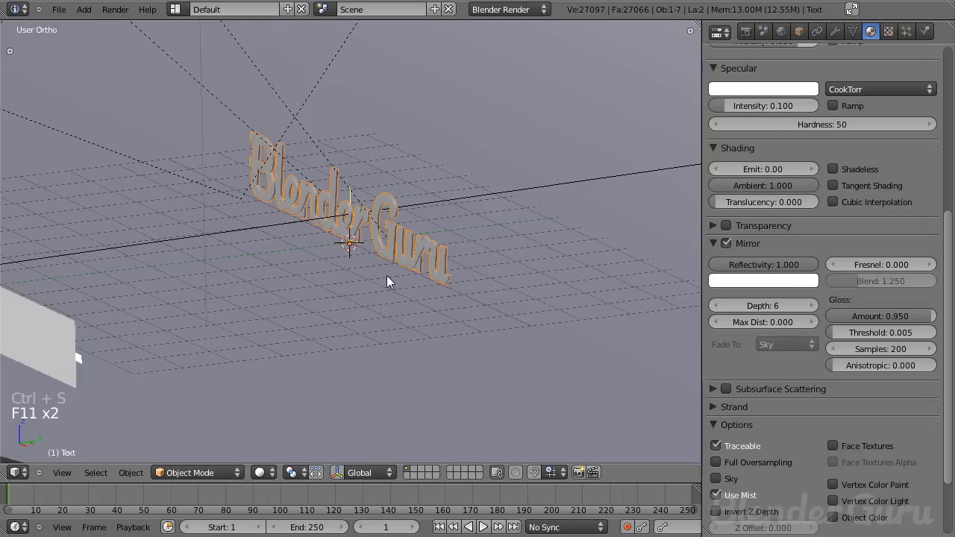
- Select the camera and set its depth-of-field distance to about 8.6
key("KP_3")
key("z")
scroll(358, 293, "down", 4)
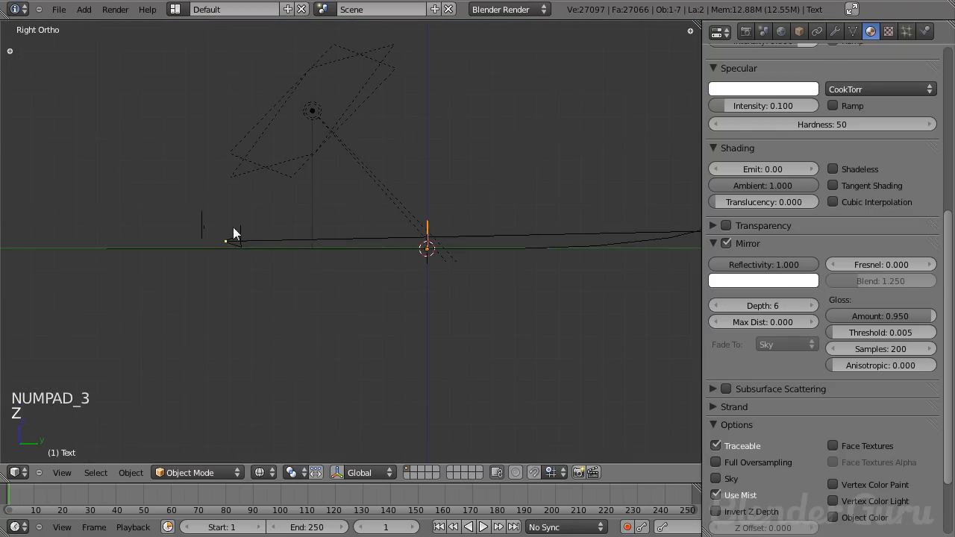
right_click(244, 234)
scroll(514, 304, "up", 4)
left_click_drag(912, 252, 903, 253)
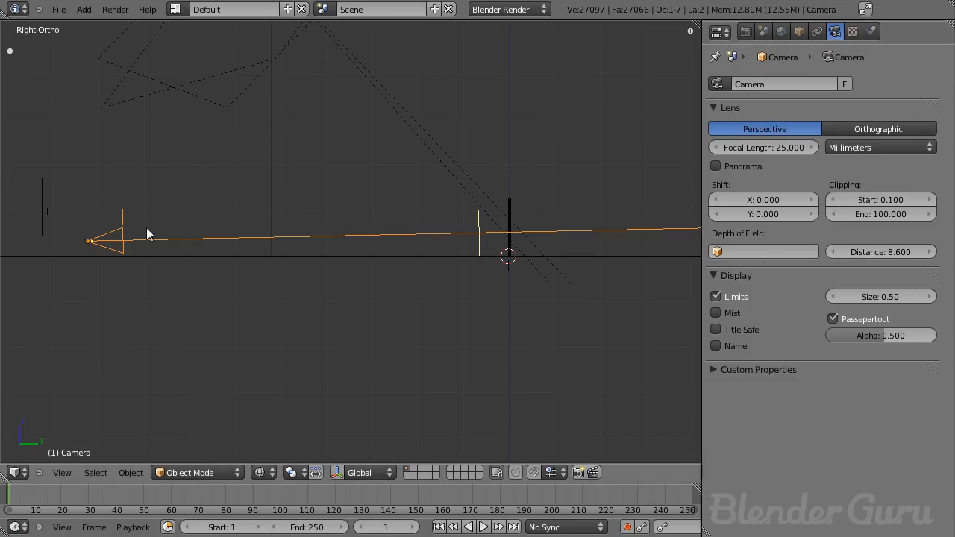
- Set the camera's depth-of-field focus object to Text
right_click(511, 213)
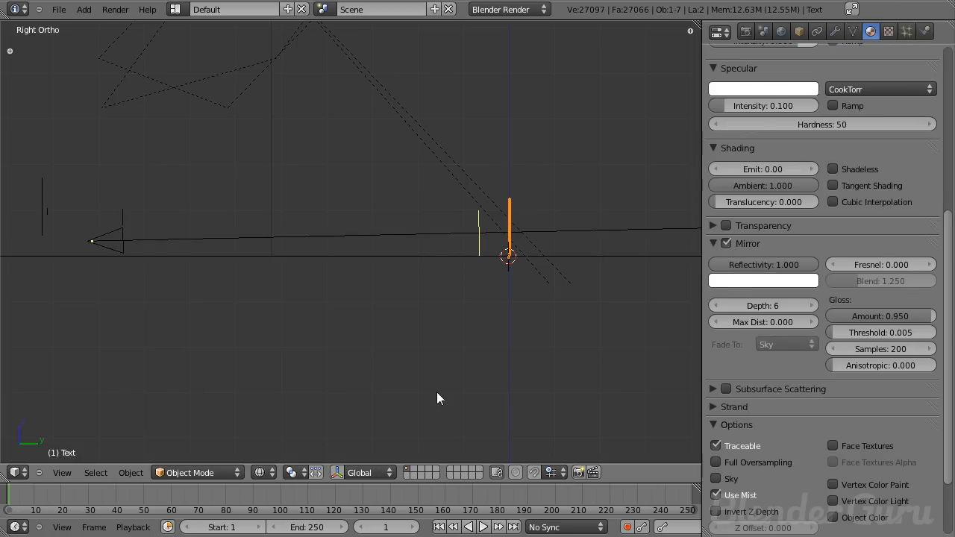
key("n")
key("n")
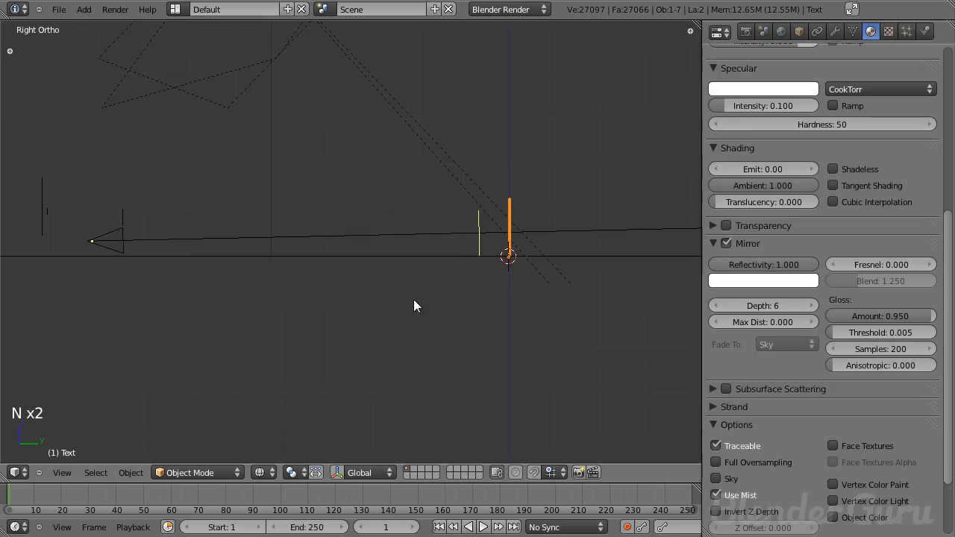
right_click(137, 241)
left_click(760, 251)
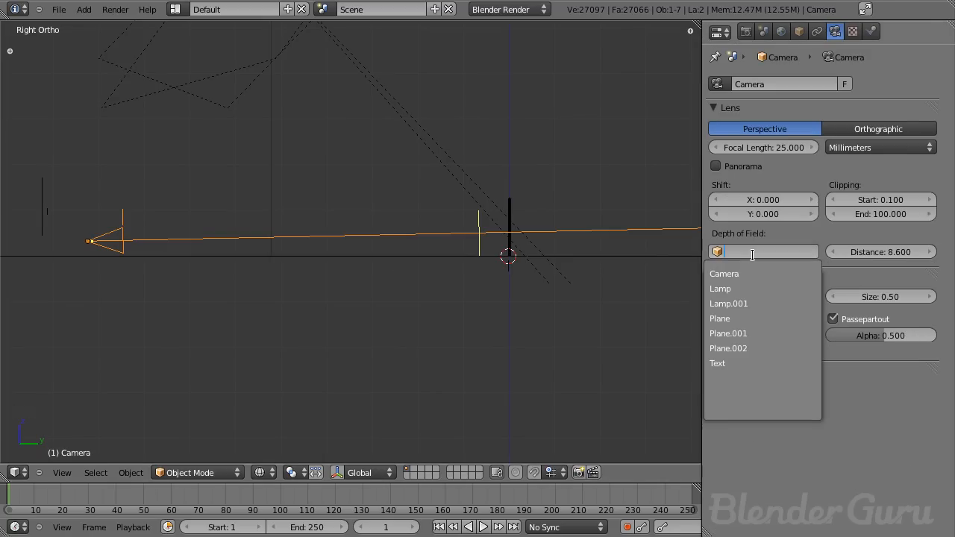
left_click(720, 363)
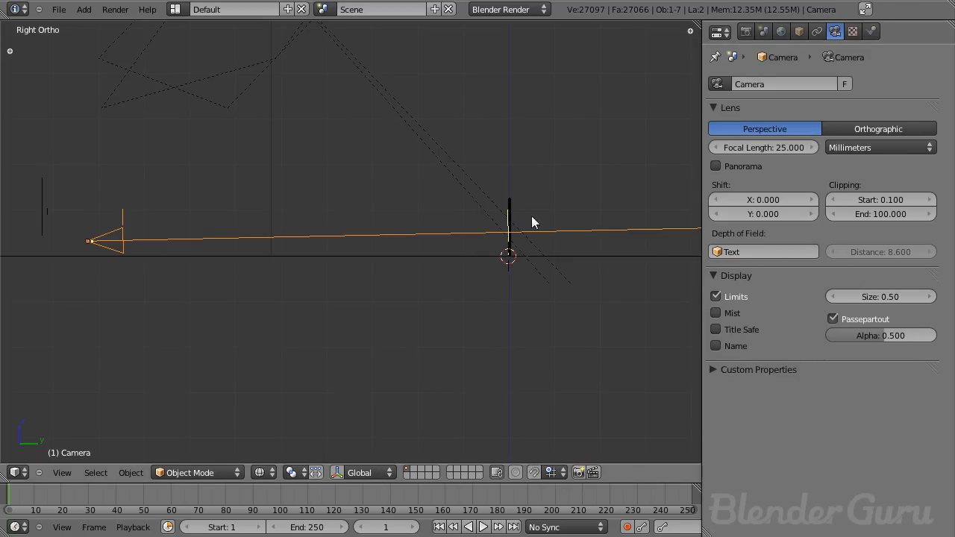
- Select the text, save the file and switch to the camera view
right_click(511, 205)
middle_click_drag(510, 221, 504, 271)
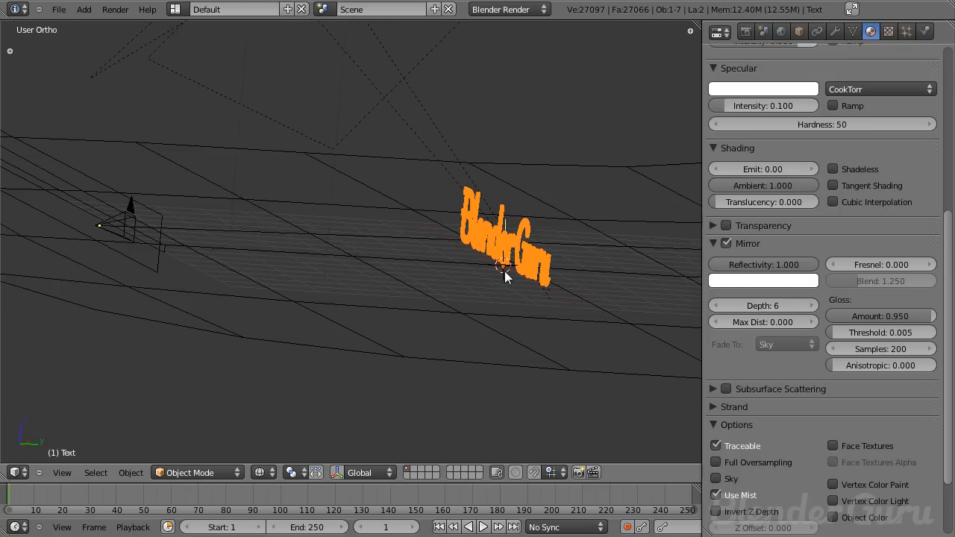
key("KP_3")
key("ctrl+s")
left_click(464, 274)
scroll(253, 285, "down", 3)
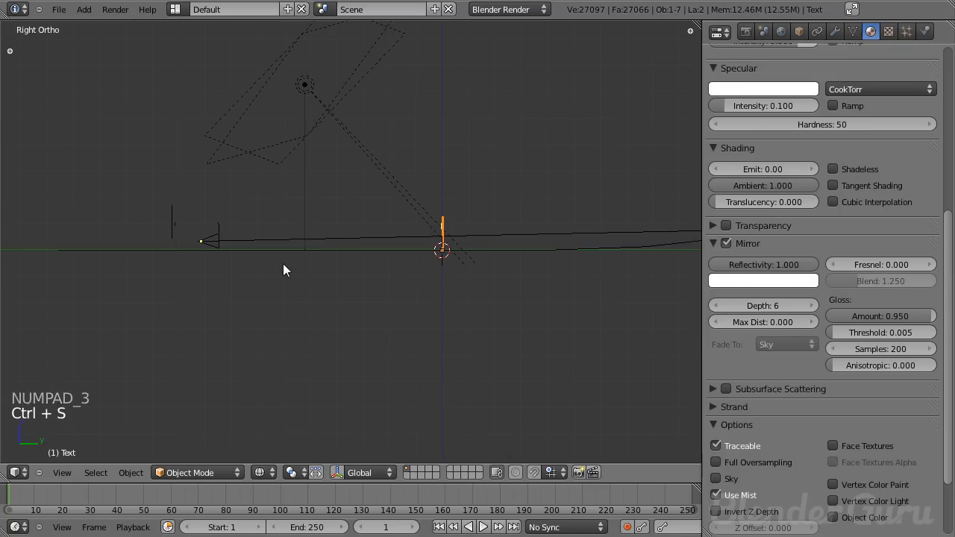
key("KP_0")
scroll(744, 112, "up", 10)
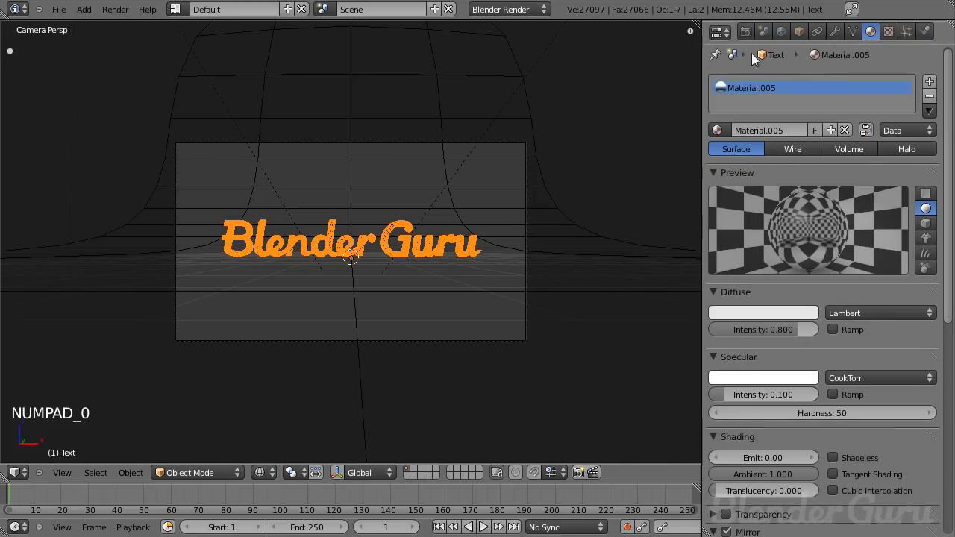
- Open the render layers settings and rename the render layer to Scene
left_click(744, 31)
left_click(719, 161)
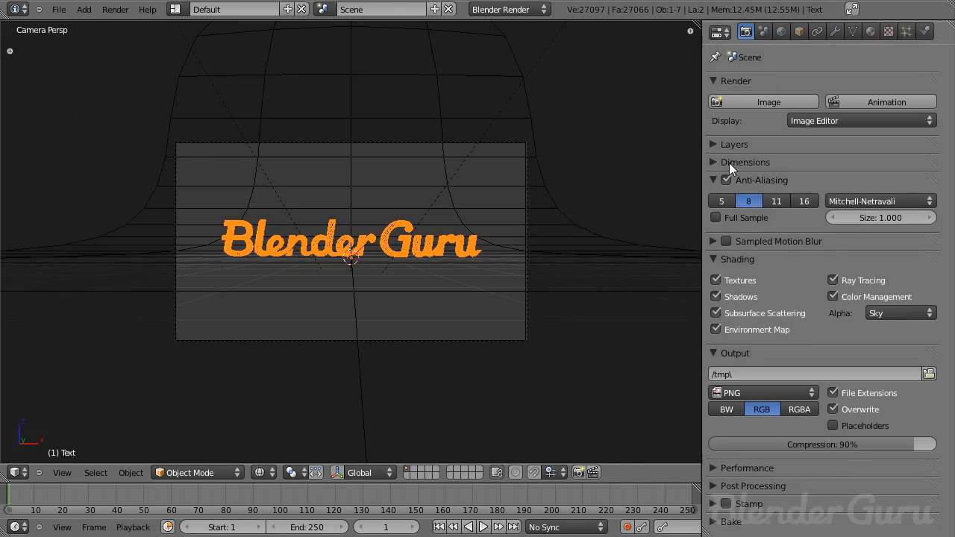
left_click(727, 144)
left_click(824, 204)
type("Scene")
key("Return")
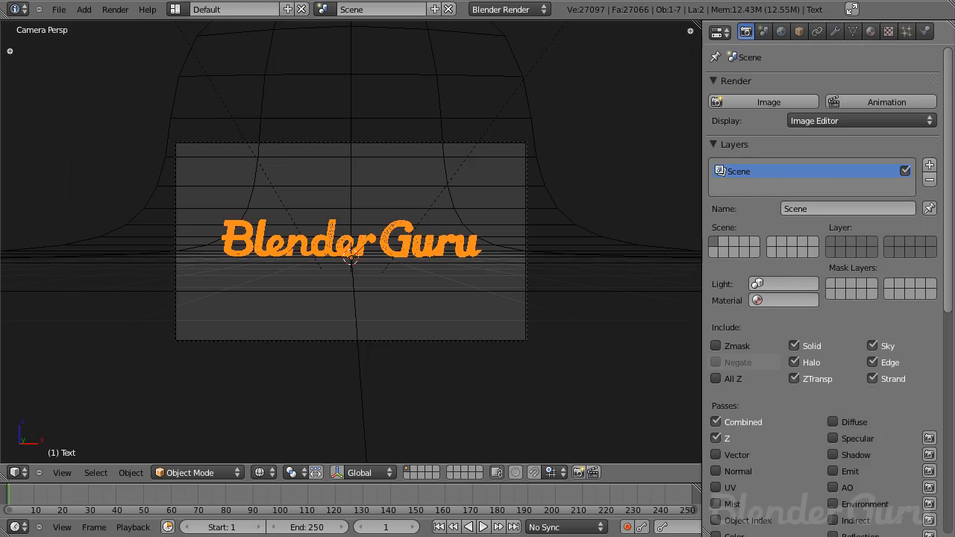
- Assign the Scene render layer to the first layer, move the text onto the second layer and display both layers
left_click(833, 240)
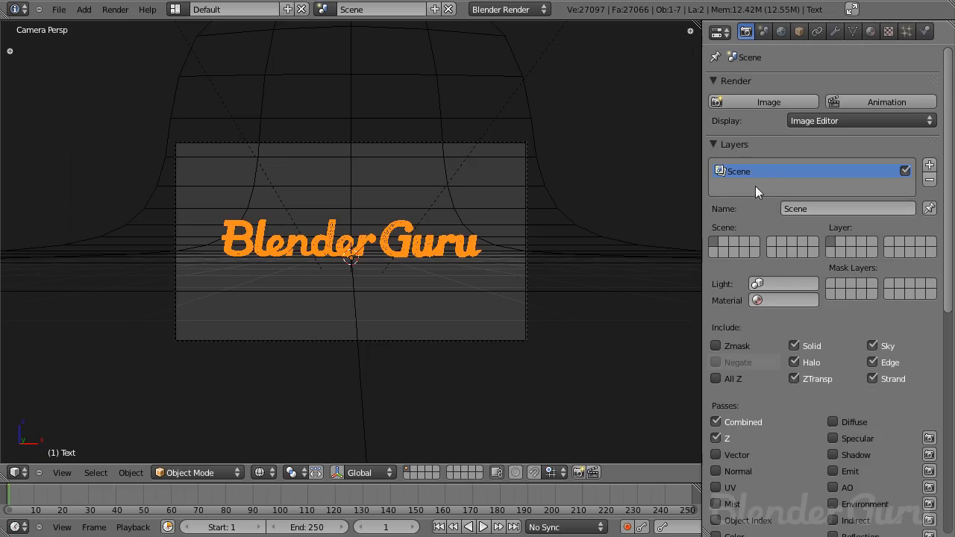
scroll(389, 358, "up", 2)
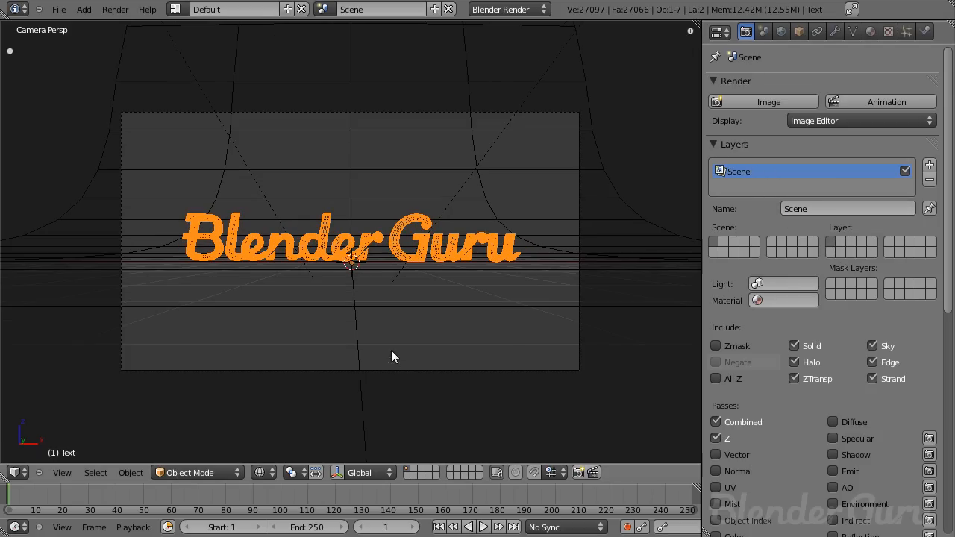
key("m")
left_click(529, 349)
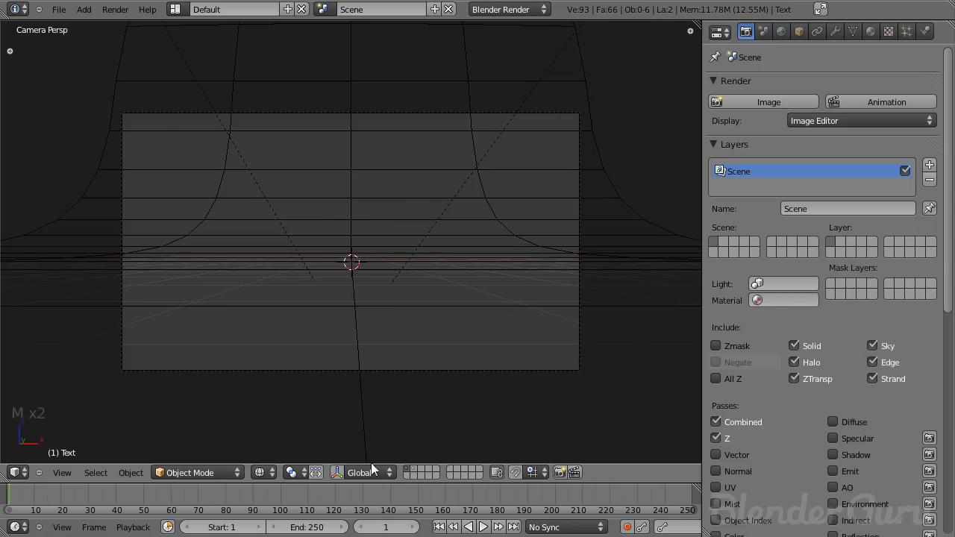
left_click(415, 469, "shift")
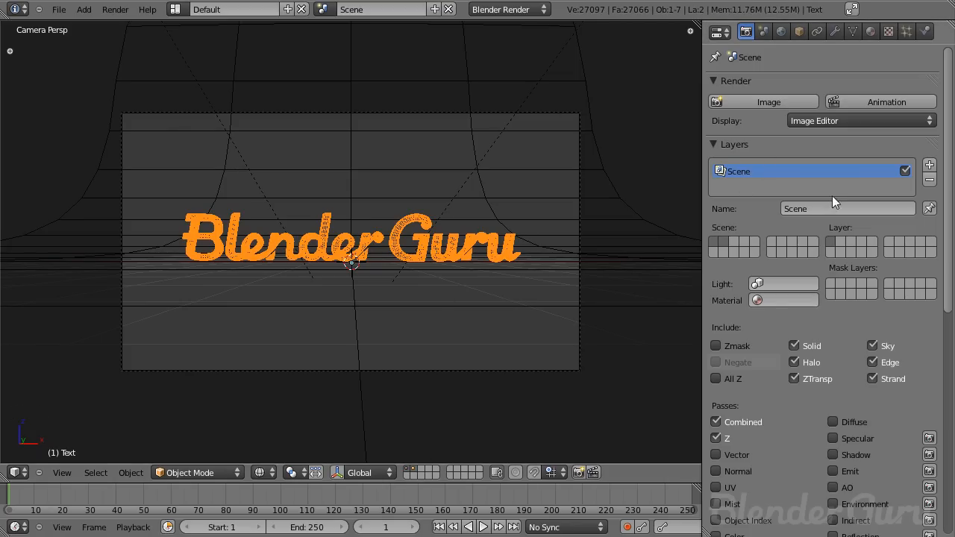
- Add a second render layer named Text, assign it the text's layer, and reselect the Scene render layer
left_click(929, 164)
left_click(855, 210)
type("Text")
key("Return")
left_click(839, 240)
left_click(819, 172)
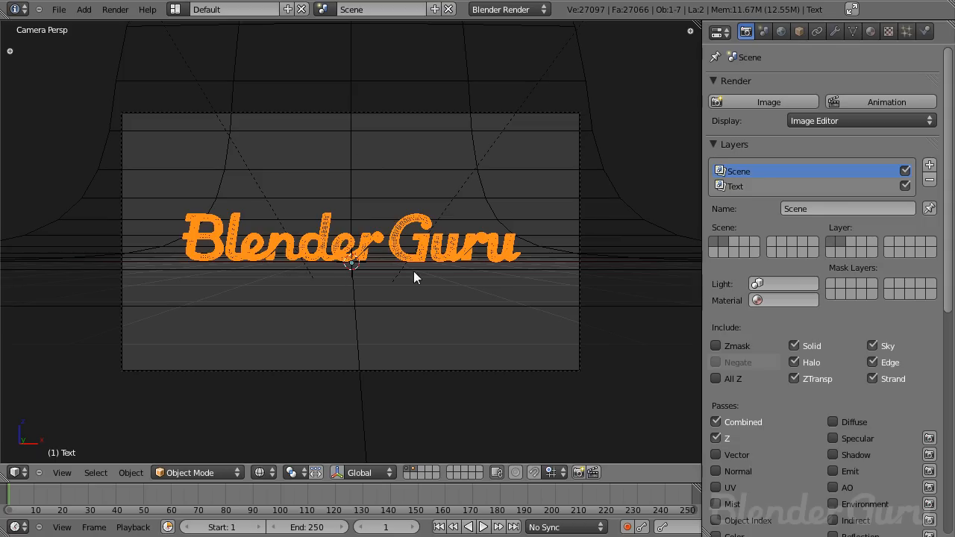
- Disable Sky for the Text render layer, collapse the layers settings and save the file
left_click(778, 188)
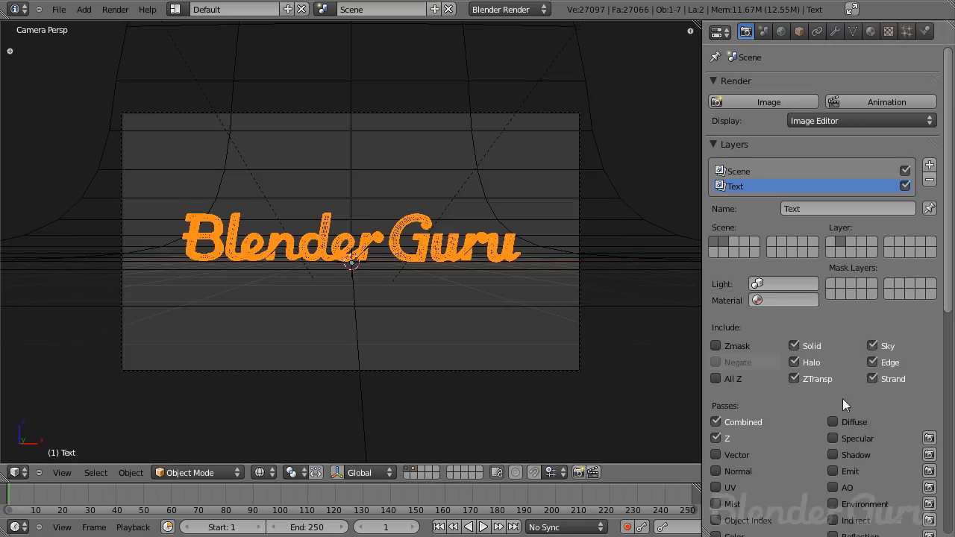
left_click(872, 346)
left_click(715, 146)
key("ctrl+s")
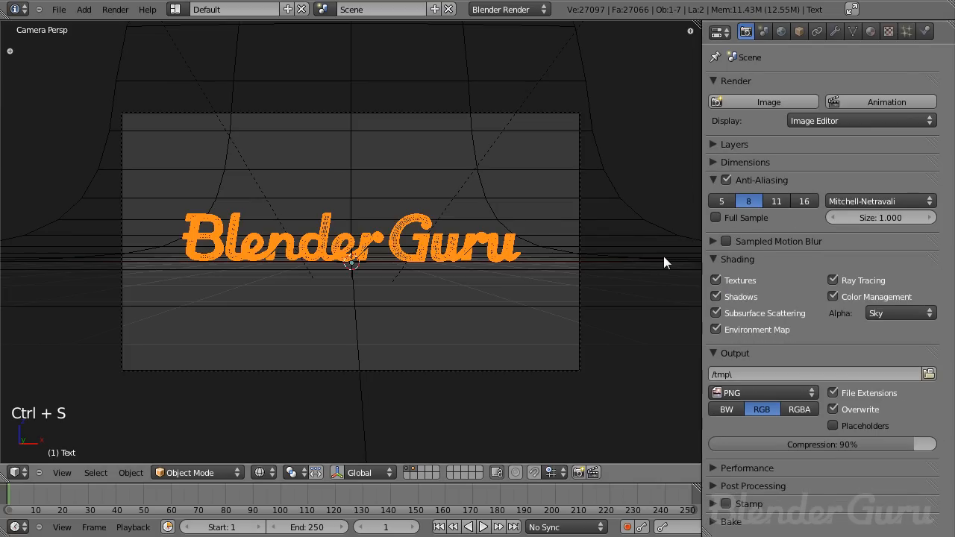
- Set the render resolution to 1280 x 720 at 100% and save the file
left_click(744, 162)
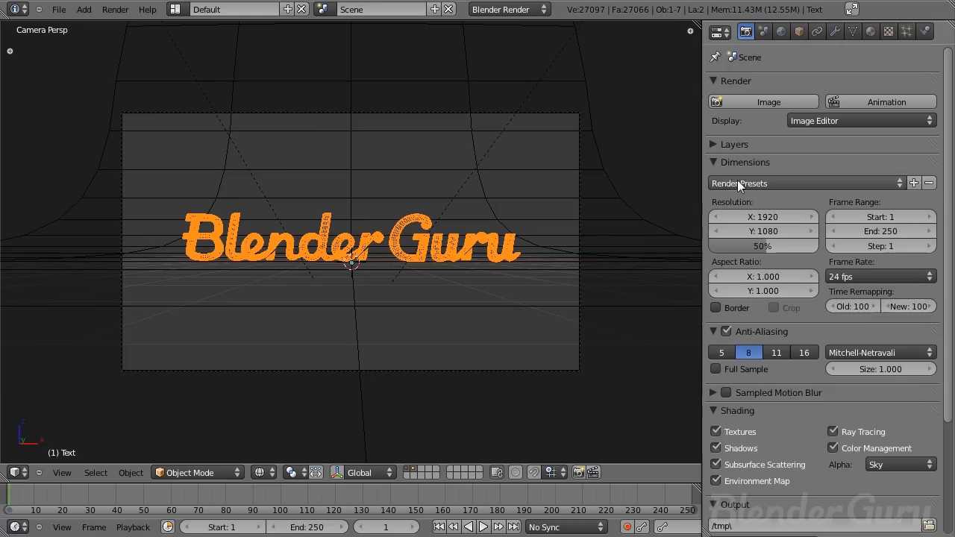
left_click(762, 217)
type("1280")
key("Tab")
type("720")
key("Return")
left_click_drag(773, 245, 934, 262)
key("ctrl+s")
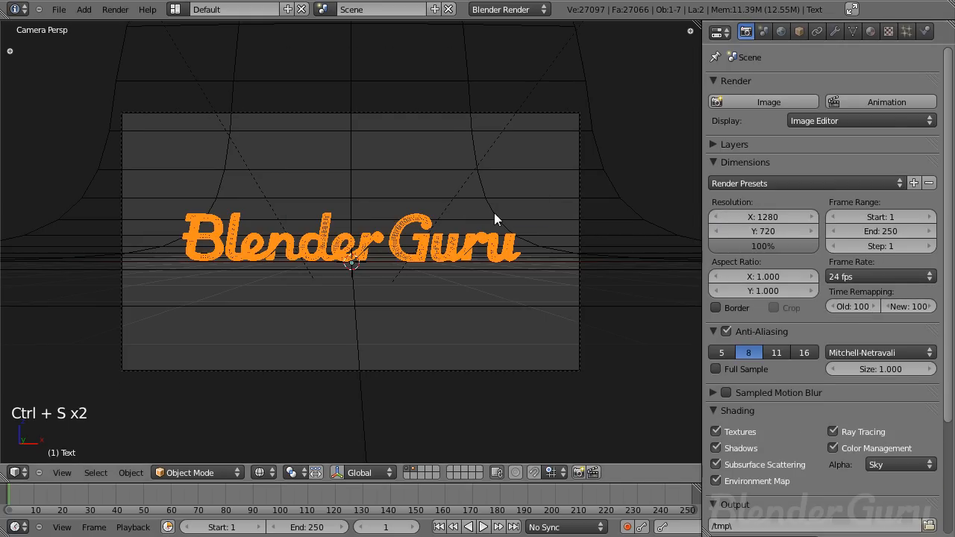
- Render the image and return to the 3D view
key("F12")
key("Escape")
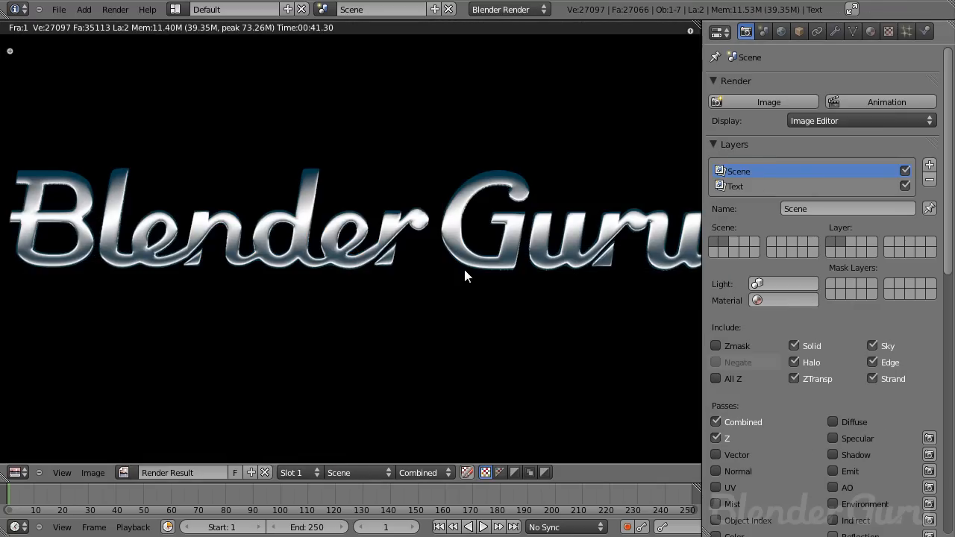
key("Escape")
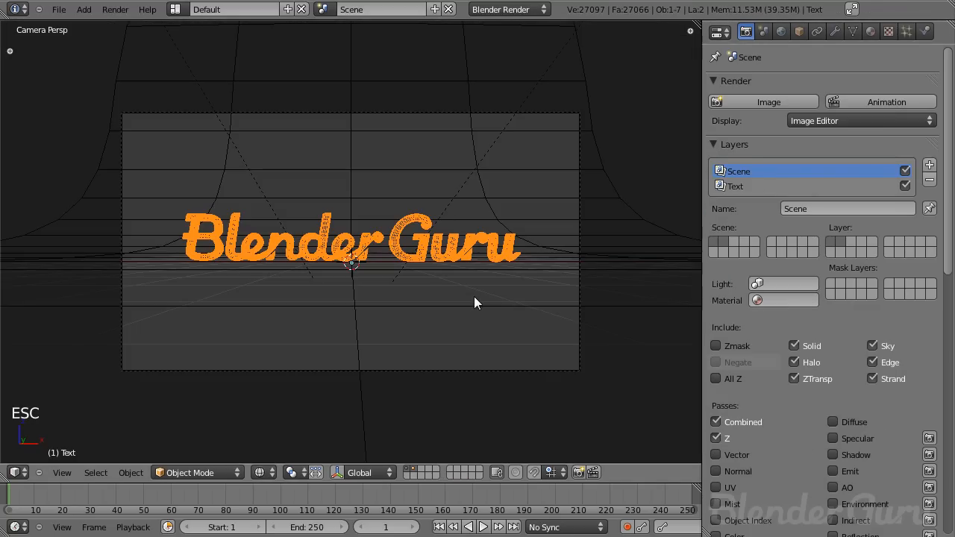
- Switch to the Compositing layout, enable Use Nodes and spread apart the Render Layers and Composite nodes
key("ctrl+Left")
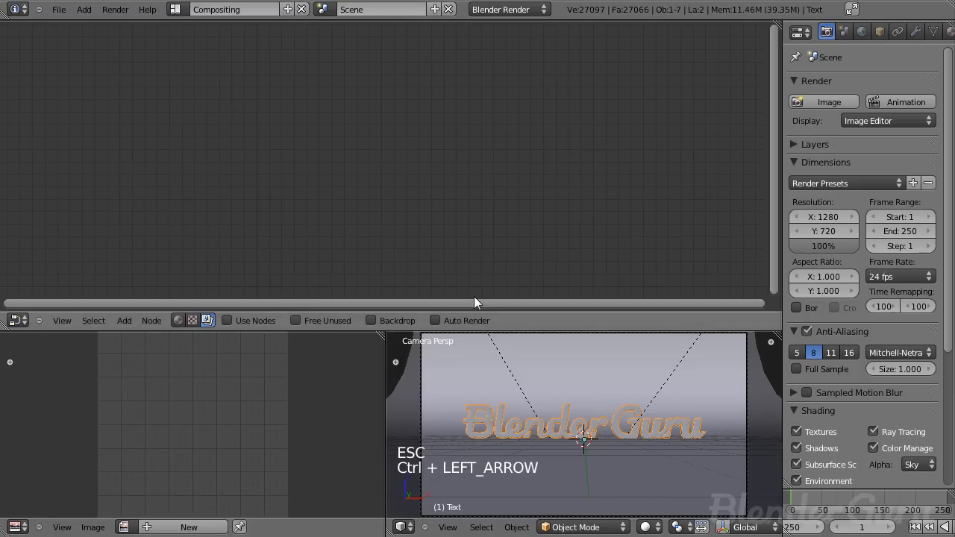
left_click(236, 322)
left_click_drag(293, 152, 160, 110)
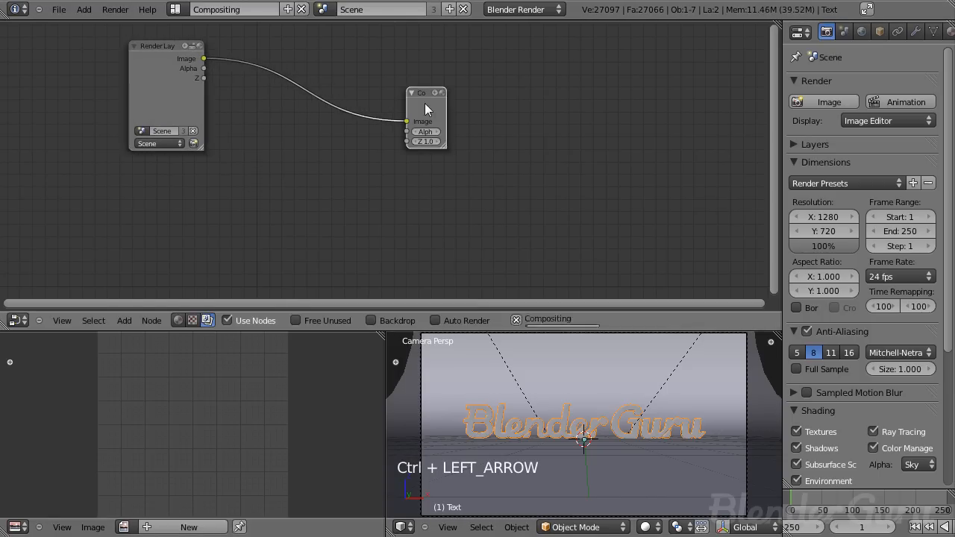
left_click_drag(425, 103, 598, 94)
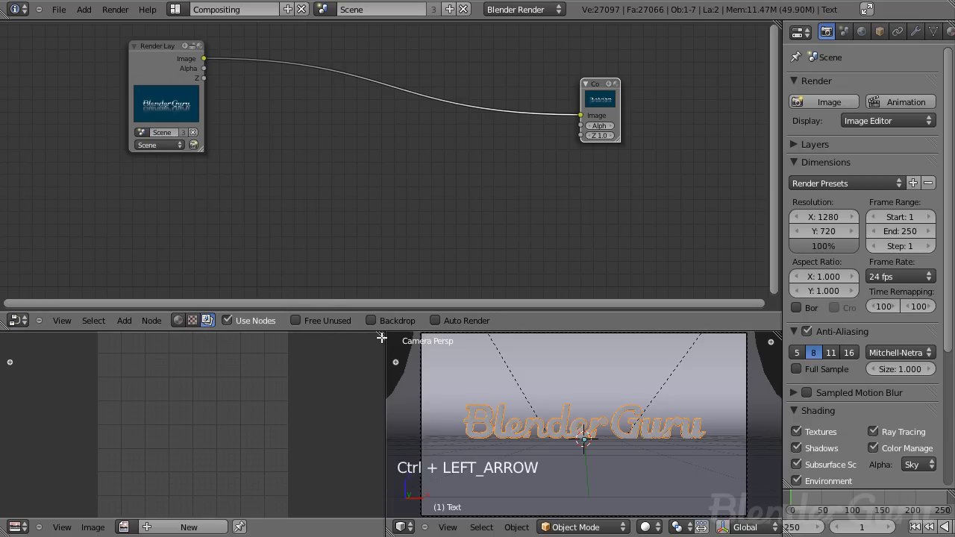
- Merge the editor areas so the node editor fills the window and reposition the Render Layers node
left_click_drag(381, 336, 440, 345)
left_click_drag(6, 326, 10, 354)
scroll(314, 217, "up", 1)
left_click_drag(120, 165, 72, 128)
middle_click_drag(149, 158, 409, 170)
scroll(409, 177, "up", 2)
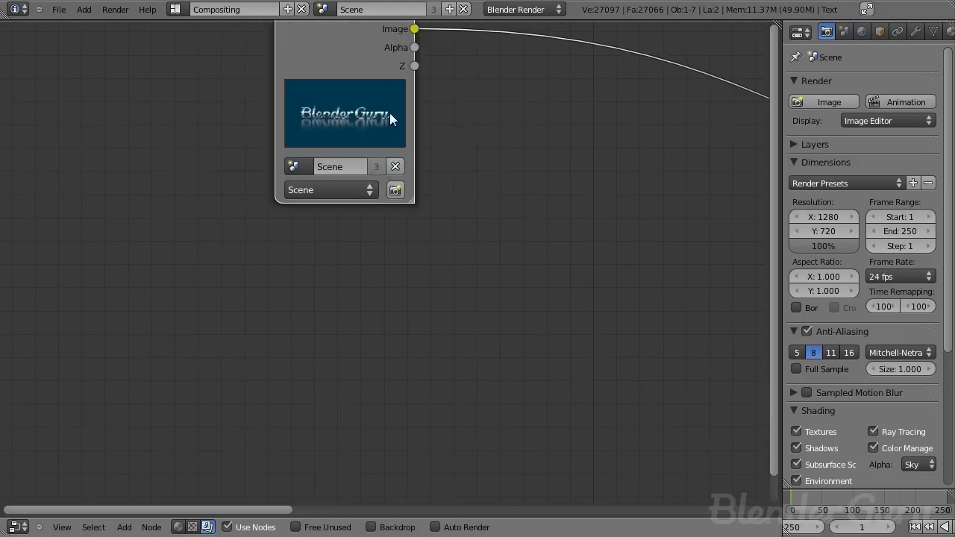
middle_click_drag(381, 112, 320, 201)
- Add a Viewer node linked to the Render Layers image output
key("shift+a")
mouse_move(298, 217)
left_click(366, 232)
left_click_drag(407, 216, 455, 141)
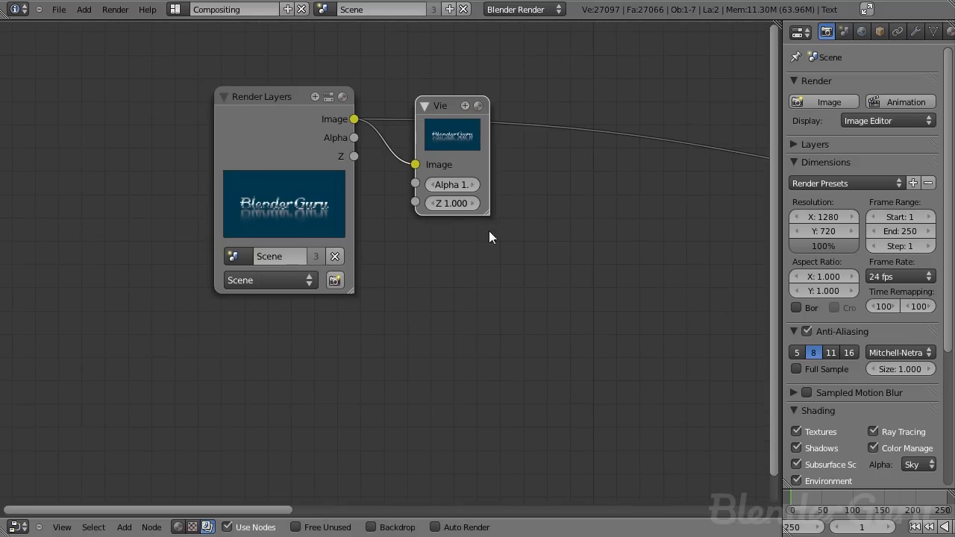
- Turn on the node editor backdrop to show the viewer result
left_click(399, 527)
scroll(477, 477, "down", 2)
middle_click_drag(615, 489, 550, 355)
scroll(371, 276, "down", 3)
scroll(545, 350, "down", 2)
- Duplicate the Render Layers node and set the copy to the Text render layer
left_click(365, 223)
scroll(388, 241, "down", 1)
middle_click_drag(388, 241, 337, 201)
key("shift+d")
left_click(257, 278)
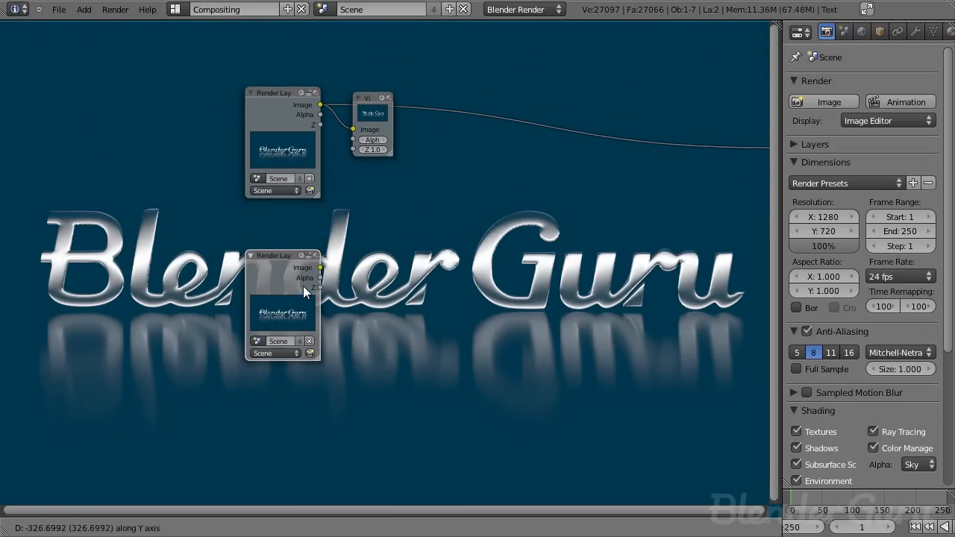
left_click(279, 347)
left_click(268, 327)
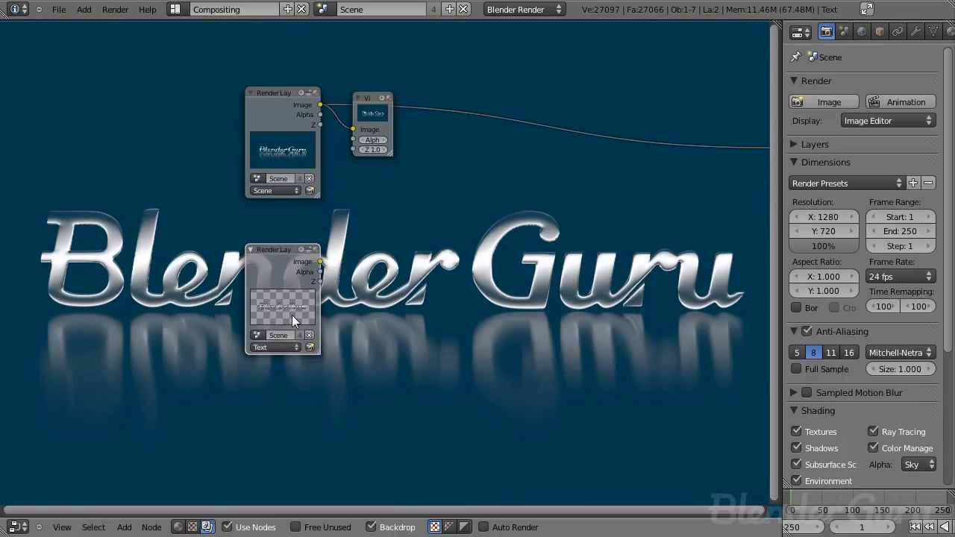
scroll(293, 314, "up", 1)
key("shift+a")
left_click(338, 330)
left_click_drag(341, 326, 390, 309)
middle_click_drag(467, 334, 372, 237)
scroll(384, 306, "down", 1)
key("x")
- Add a Blur node fed by the Text render layer's image output
scroll(362, 242, "up", 1)
left_click(212, 217)
scroll(331, 257, "down", 1)
key("shift+a")
mouse_move(339, 304)
left_click(373, 305)
left_click(349, 192)
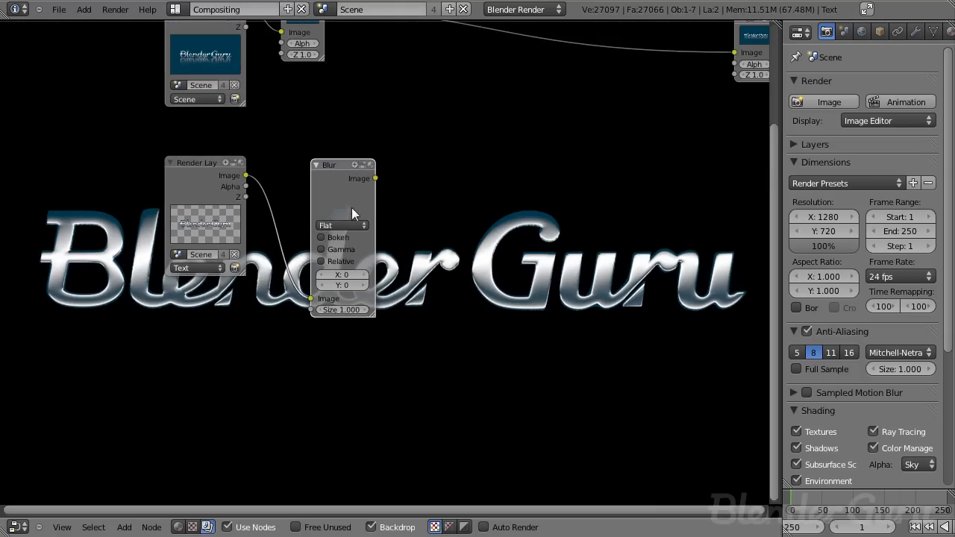
- Set the Blur node to Fast Gaussian with X and Y sizes of 20
left_click(346, 223)
left_click(346, 156)
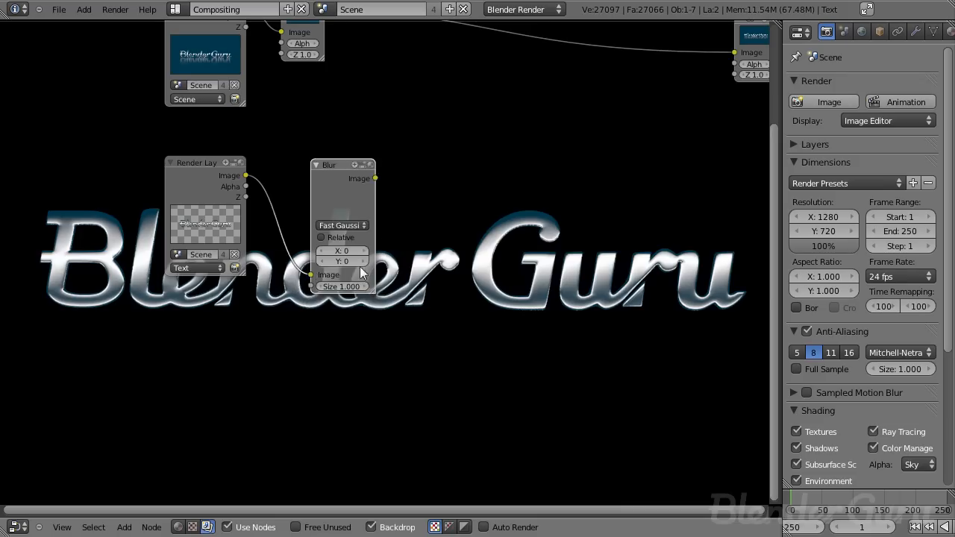
scroll(370, 238, "up", 3)
left_click(324, 238)
type("20")
key("Tab")
type("20")
key("Return")
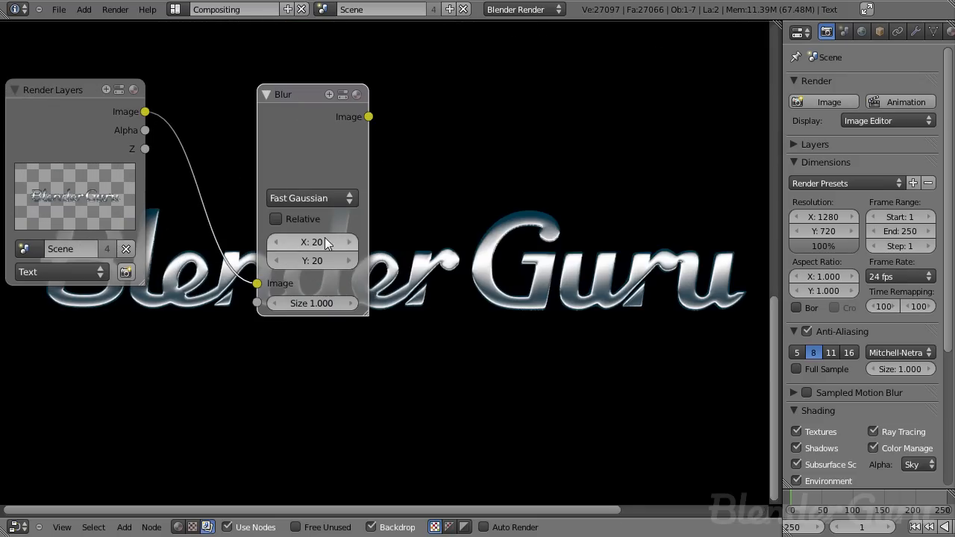
- Preview the blurred text through a temporary Viewer node, then delete it
key("shift+a")
mouse_move(346, 95)
left_click(383, 106)
left_click_drag(405, 114, 463, 161)
middle_click_drag(530, 297, 410, 337)
scroll(345, 245, "down", 1)
key("x")
scroll(395, 262, "down", 8)
middle_click_drag(382, 280, 305, 312)
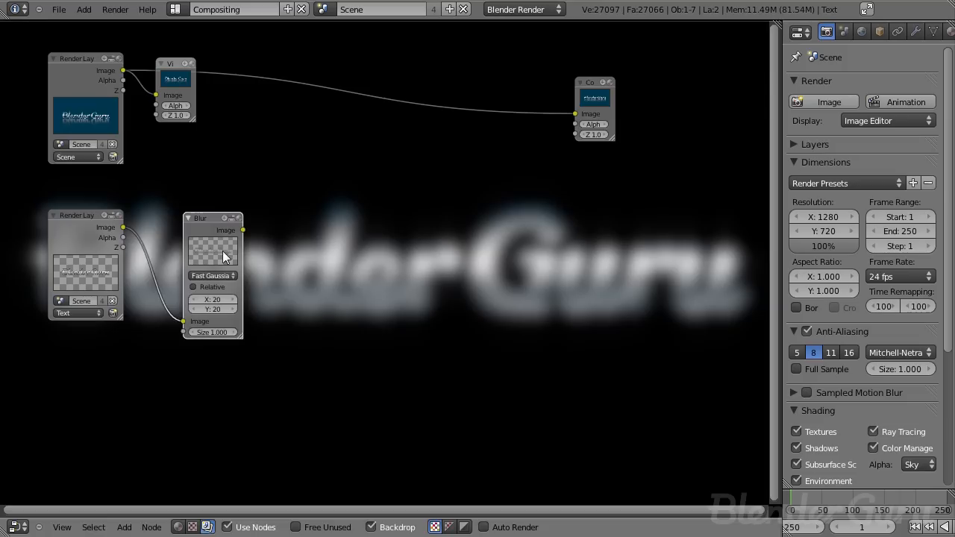
- Add a Mix node combining the Scene render layer image with the blurred Text image
left_click_drag(230, 251, 213, 253)
key("shift+a")
mouse_move(280, 272)
left_click(351, 286)
left_click(328, 209)
left_click_drag(328, 211, 328, 221)
left_click_drag(348, 147, 335, 128)
left_click_drag(123, 70, 314, 194)
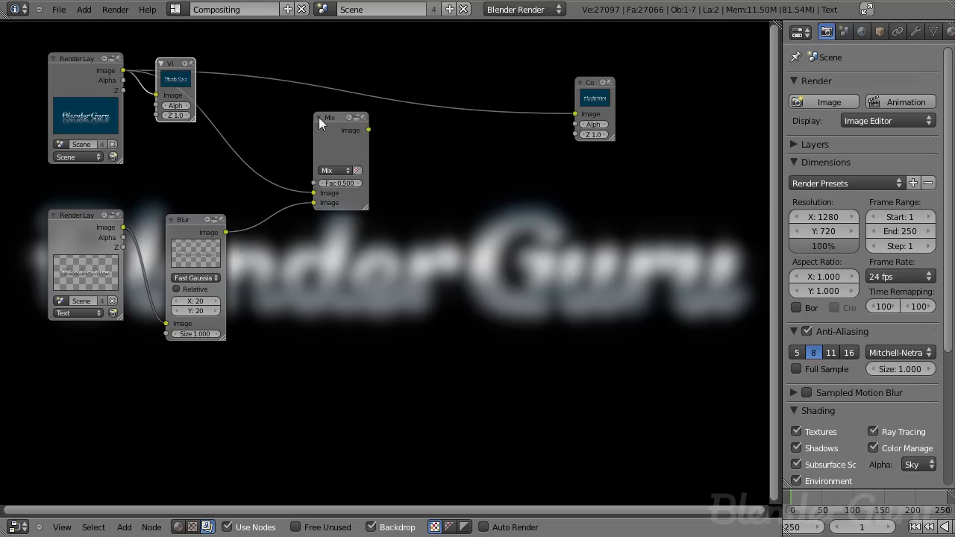
- Add a Viewer node to preview the Mix node's output
key("shift+a")
key("Escape")
key("shift+a")
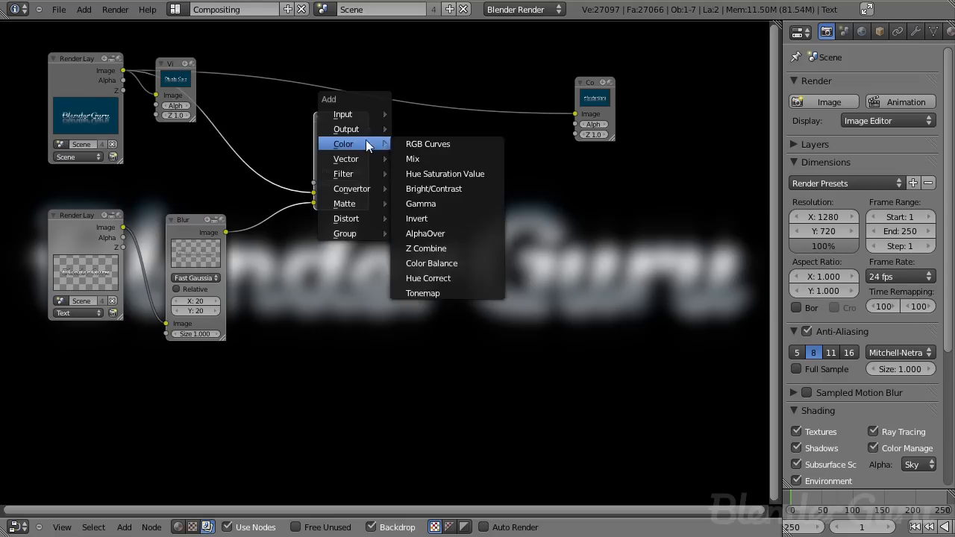
mouse_move(344, 128)
left_click(414, 144)
scroll(403, 224, "up", 3)
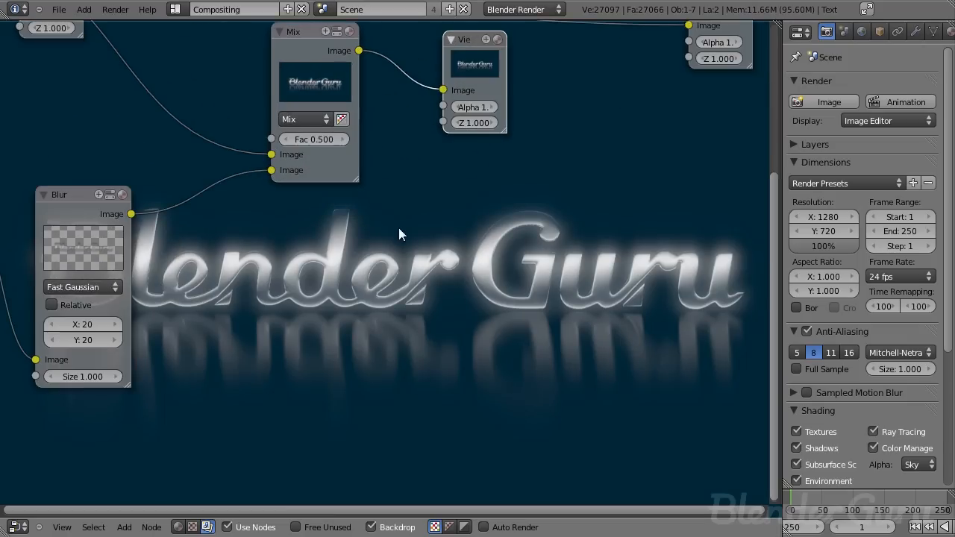
- Change the Mix node's blend type to Add
left_click(294, 134)
left_click(286, 165)
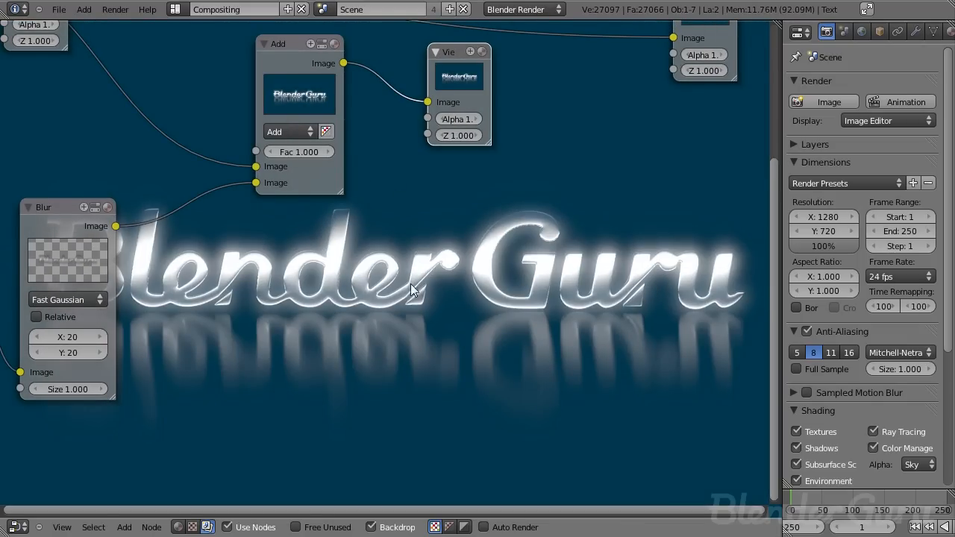
scroll(396, 279, "down", 3)
middle_click_drag(323, 279, 447, 228)
scroll(403, 239, "up", 6)
left_click(230, 188)
scroll(417, 281, "down", 5)
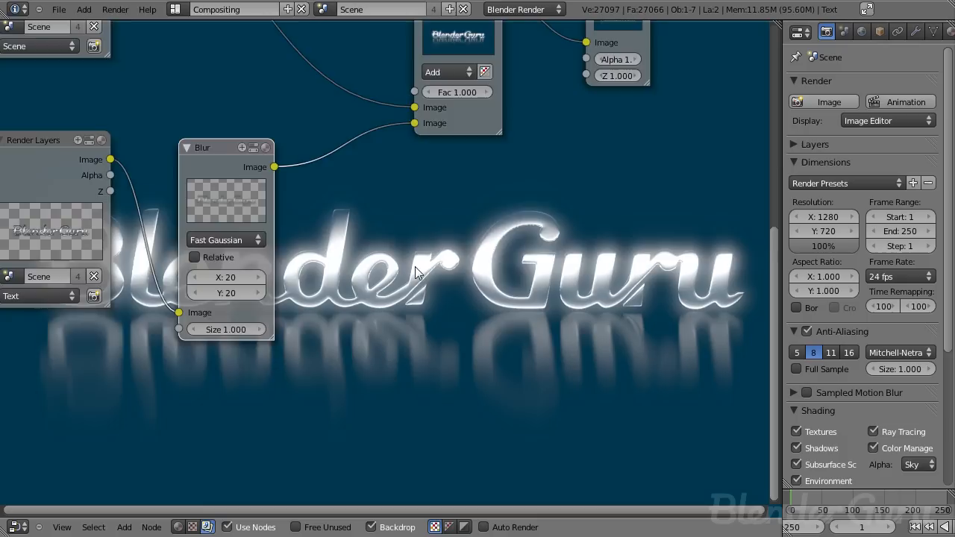
- Set the Add node's factor to 0.3
left_click(574, 233)
middle_click_drag(563, 268, 425, 117)
scroll(261, 221, "up", 3)
scroll(261, 222, "up", 1)
middle_click_drag(263, 79, 303, 246)
left_click(300, 214)
left_click(300, 214)
left_click(300, 214)
left_click(300, 214)
left_click(300, 214)
left_click(300, 214)
left_click(300, 214)
left_click(300, 214)
middle_click_drag(396, 228, 297, 153)
left_click(279, 171)
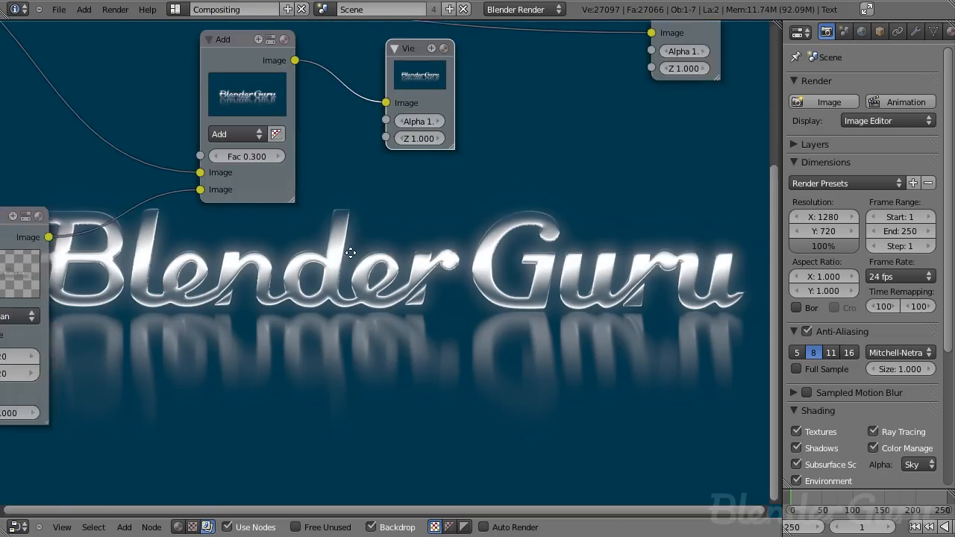
- Reduce the Blur node's X and Y sizes to 10
middle_click_drag(261, 209, 387, 270)
scroll(222, 302, "down", 2)
left_click(133, 353)
type("10")
key("Tab")
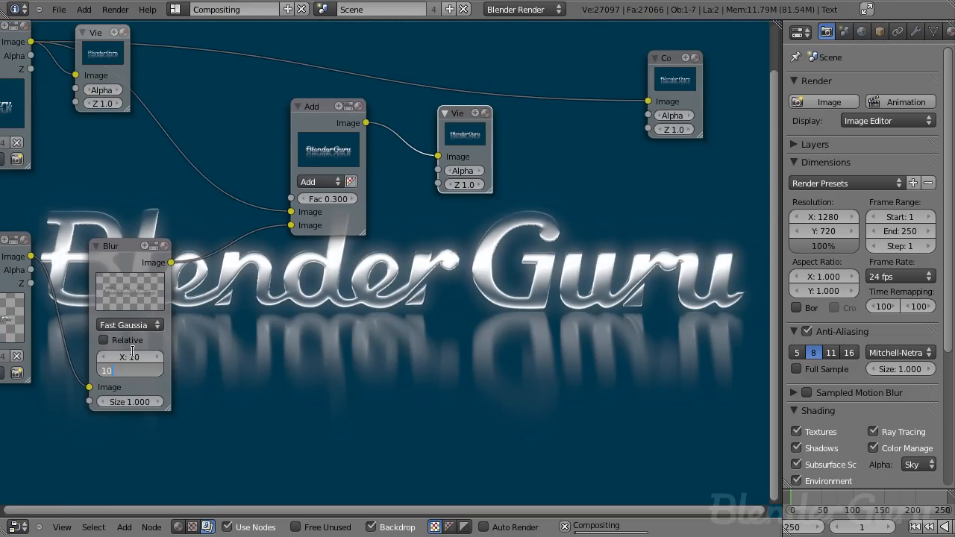
type("10")
key("Return")
- Set the Add node's factor to 0.4 and change its blend type to Screen
middle_click_drag(326, 306, 388, 277)
middle_click_drag(370, 188, 324, 237)
middle_click_drag(516, 176, 386, 190)
left_click(239, 230)
middle_click_drag(321, 230, 307, 257)
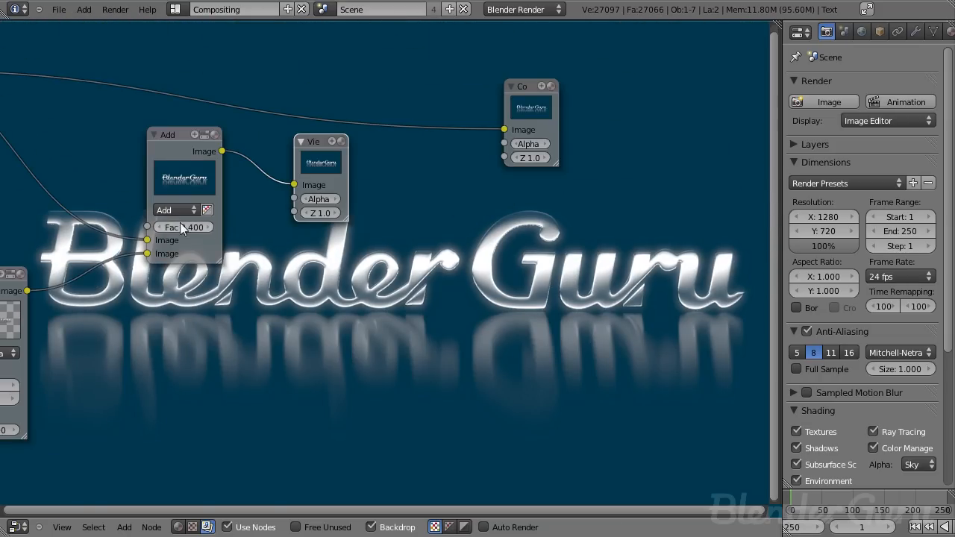
left_click(174, 210)
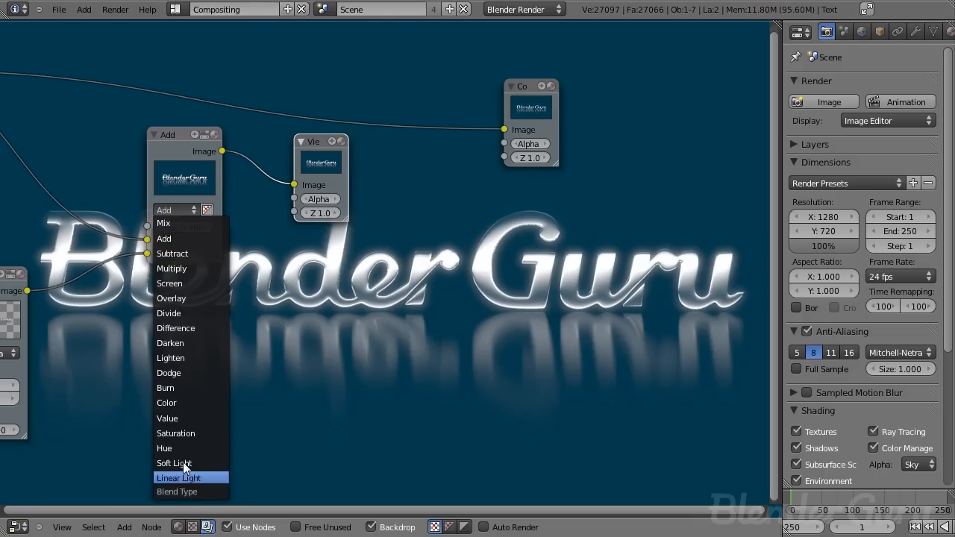
left_click(169, 283)
- Delete the Viewer node attached to the Screen node
mouse_move(450, 300)
middle_mouse_down()
mouse_move(308, 226)
mouse_move(405, 201)
mouse_move(415, 251)
mouse_move(485, 290)
mouse_move(447, 310)
middle_mouse_up()
scroll(484, 301, "up", 2)
scroll(477, 301, "down", 3)
left_click_drag(628, 208, 694, 162)
left_click(468, 251)
key("x")
- Enable the Specular pass on the Scene render layer
middle_click_drag(520, 240, 386, 87)
scroll(351, 149, "down", 1)
middle_click_drag(340, 168, 448, 221)
scroll(407, 250, "up", 2)
scroll(387, 240, "up", 1)
left_click(358, 139)
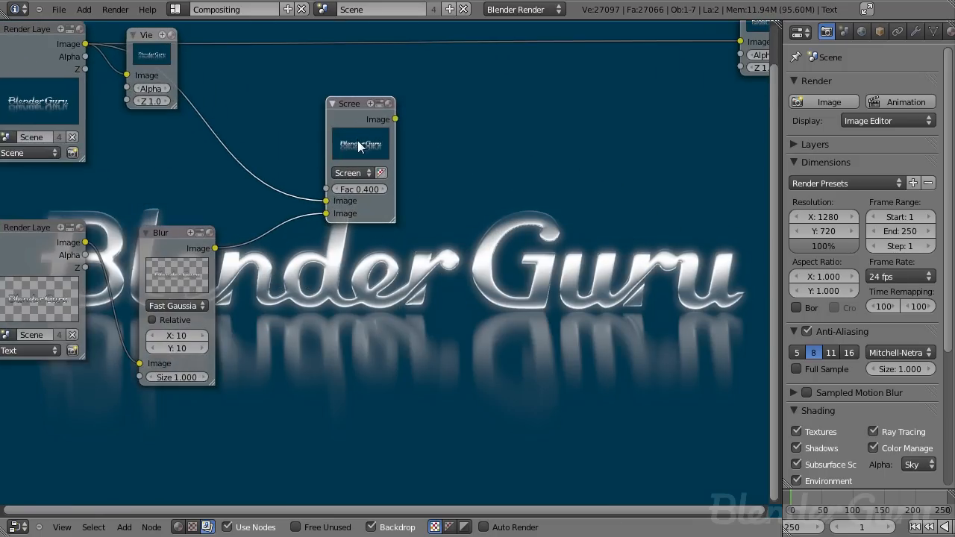
scroll(359, 186, "down", 3)
middle_click_drag(358, 240, 408, 265)
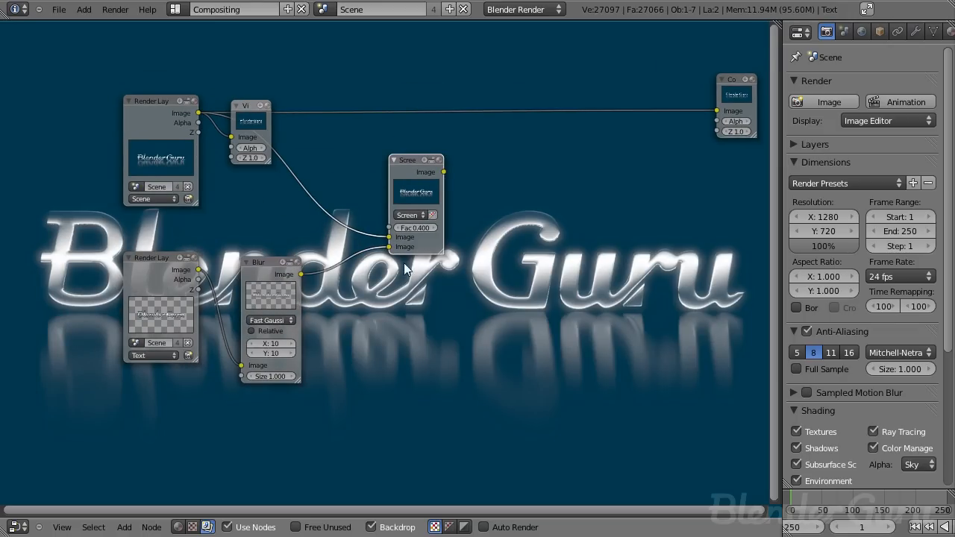
middle_click_drag(534, 314, 493, 305)
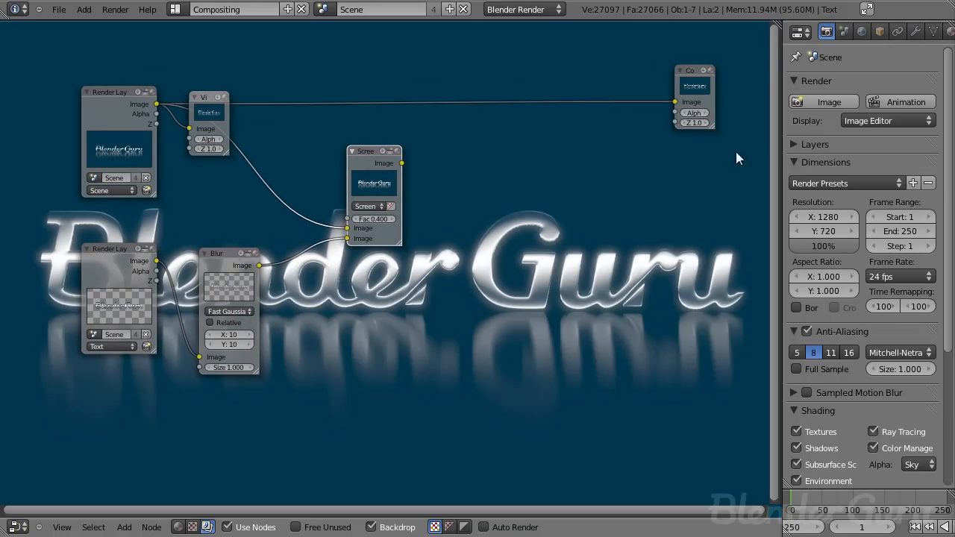
left_click(794, 146)
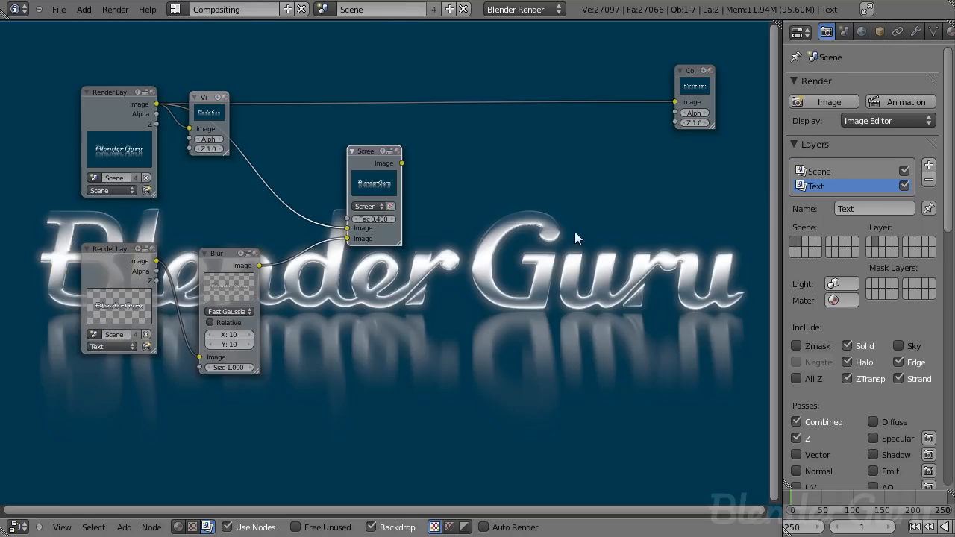
left_click(821, 170)
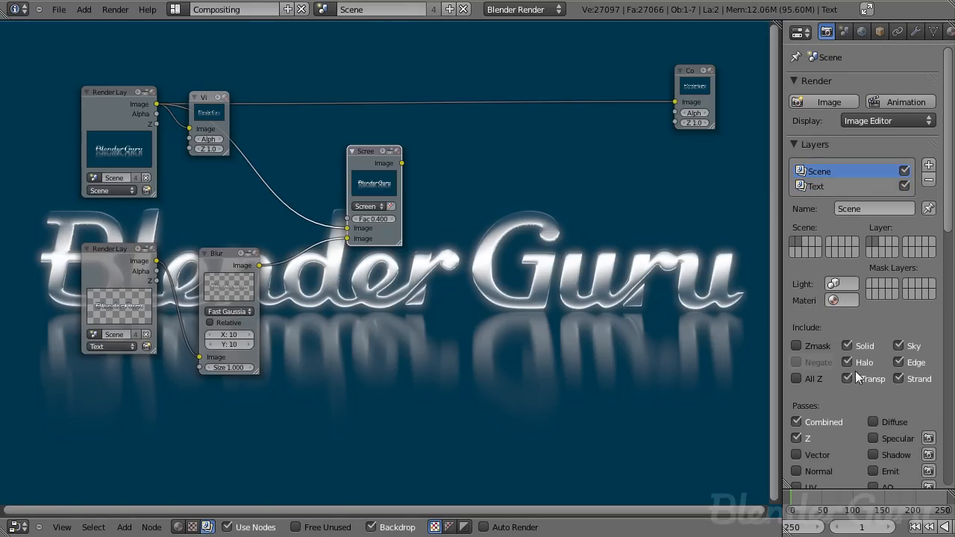
scroll(855, 319, "down", 3)
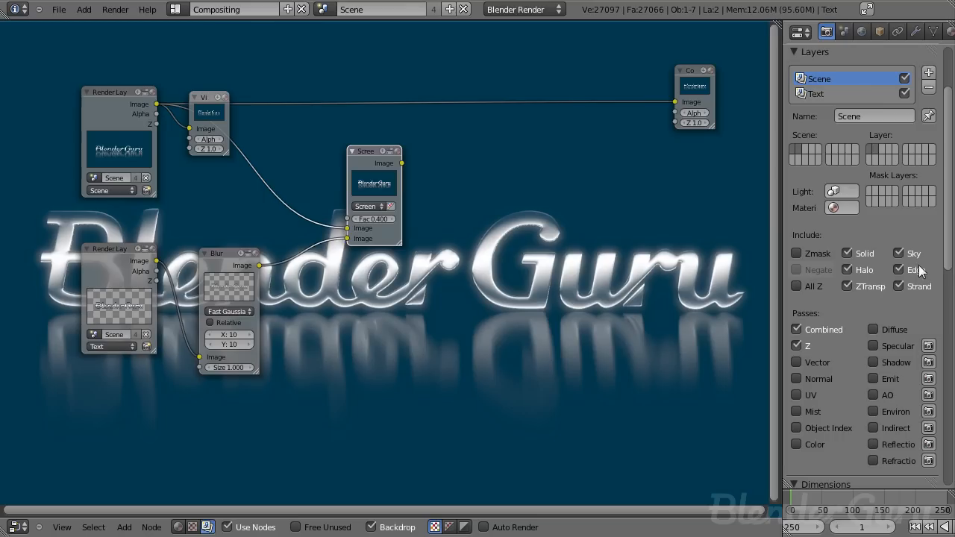
left_click(883, 342)
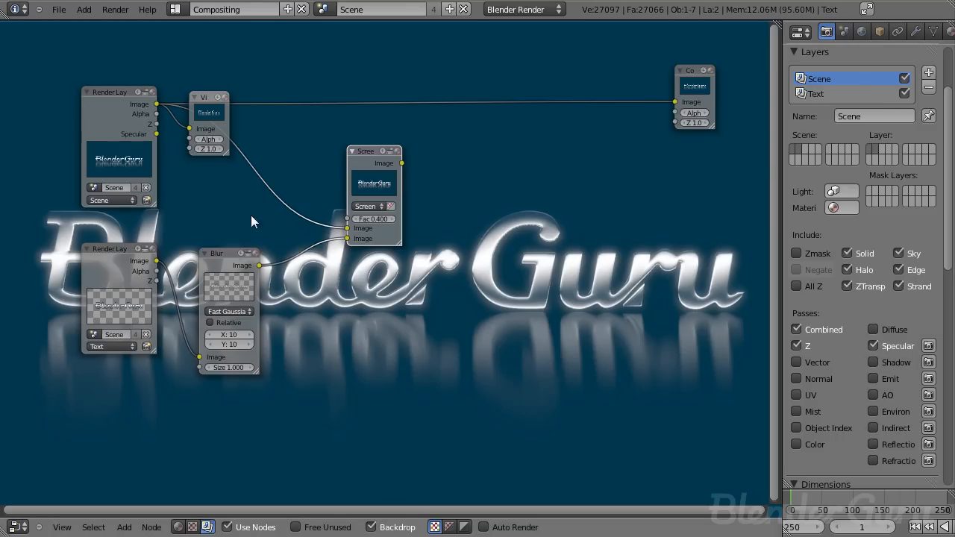
middle_click_drag(242, 223, 397, 266)
scroll(398, 266, "up", 1)
scroll(398, 266, "up", 2)
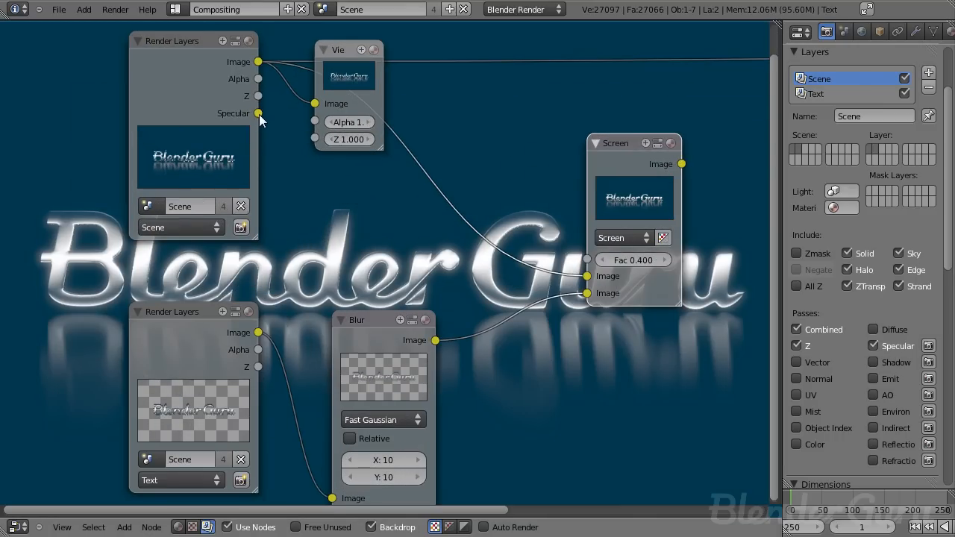
middle_click_drag(265, 147, 191, 140)
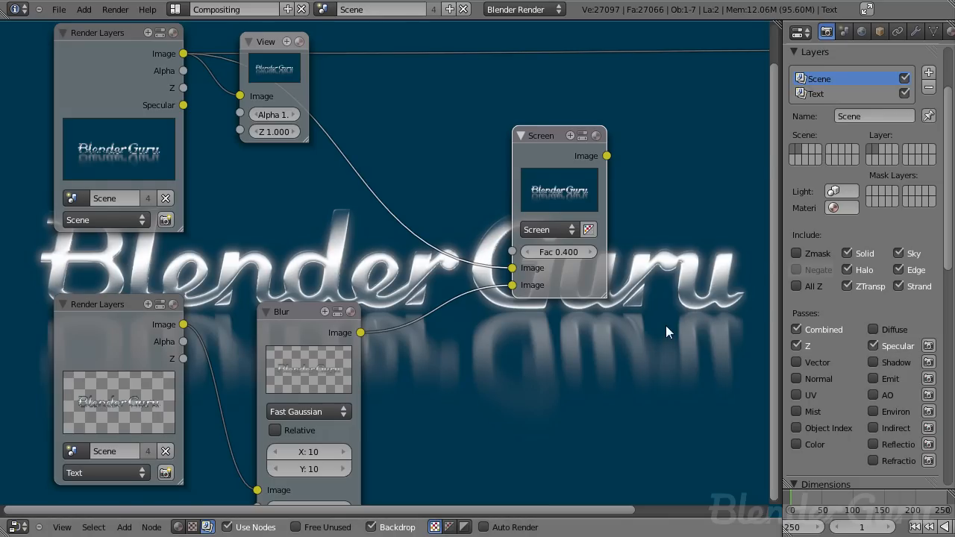
- Render the frame to check the current composite in the node editor
key("F12")
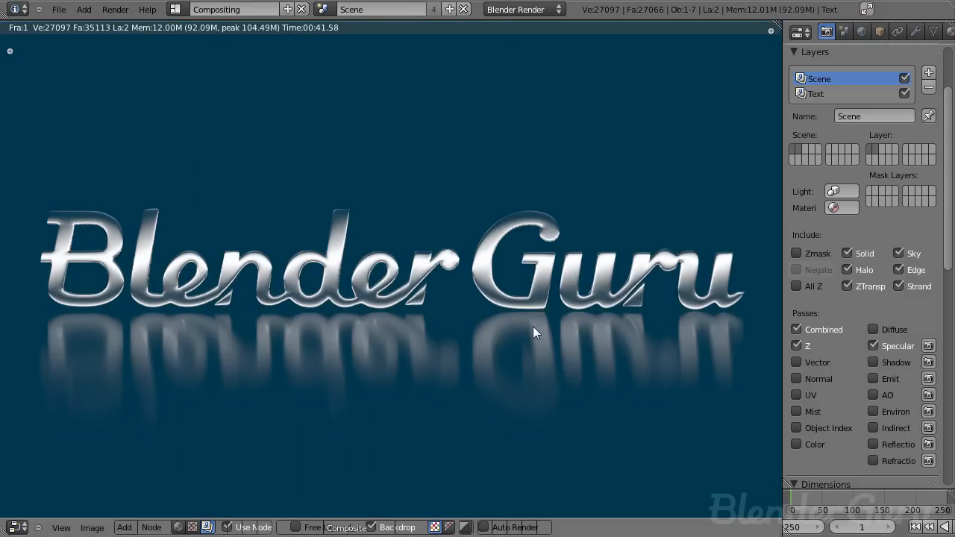
key("Escape")
scroll(425, 246, "down", 1)
middle_click_drag(225, 105, 328, 136)
scroll(328, 137, "up", 3)
left_click_drag(277, 117, 344, 108)
middle_click_drag(534, 228, 251, 41)
scroll(442, 252, "down", 4)
middle_click_drag(317, 200, 343, 327)
scroll(336, 214, "down", 3)
middle_click_drag(336, 214, 296, 301)
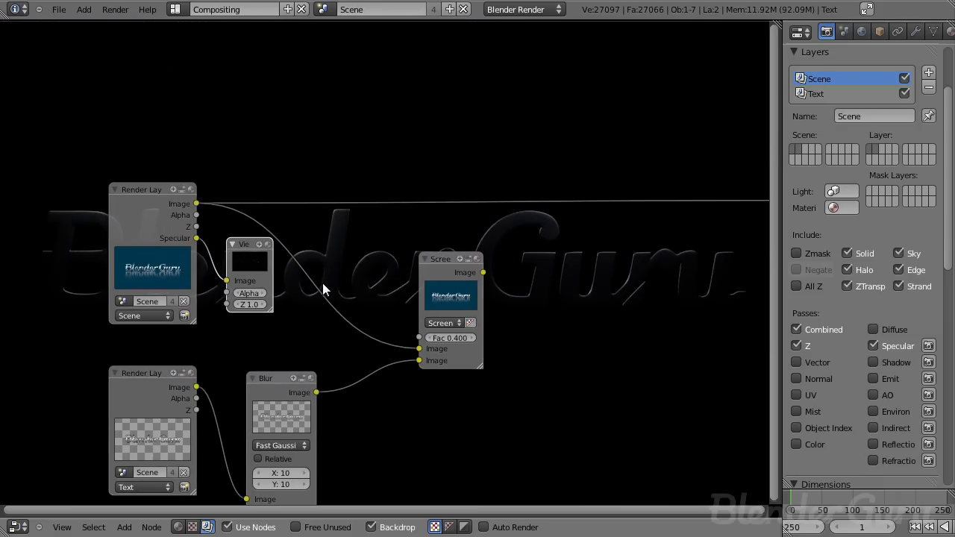
- Add a Glare filter node and connect the Scene layer's Specular pass to its image input
key("x")
key("shift+a")
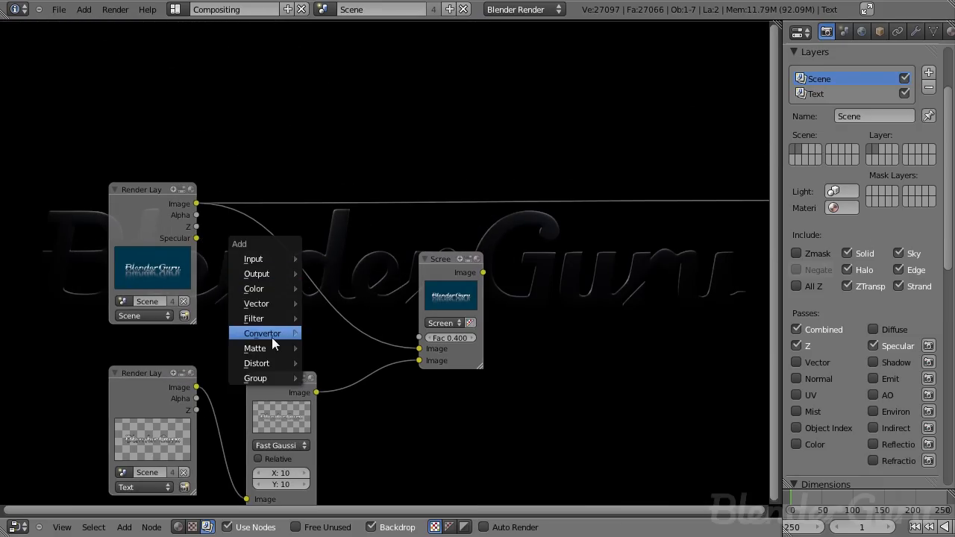
mouse_move(270, 322)
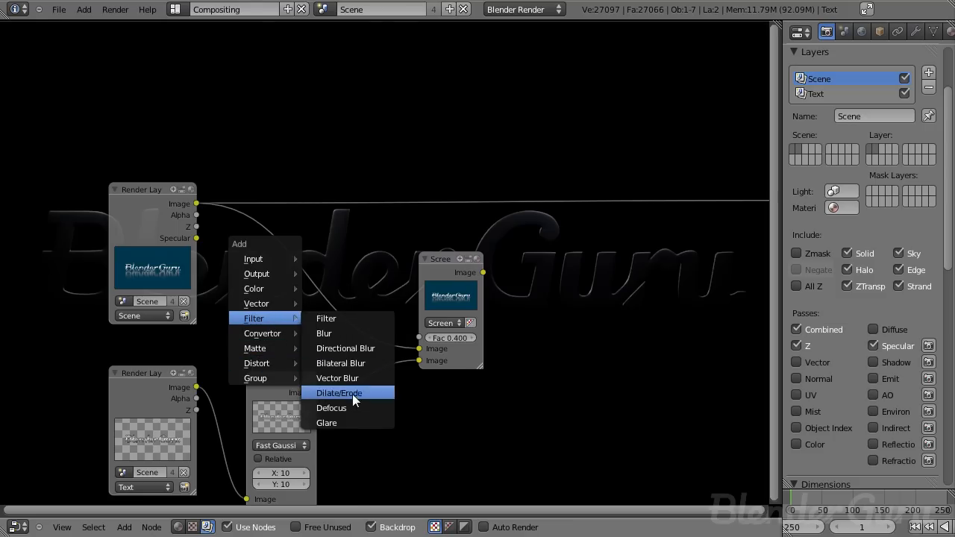
left_click(348, 422)
left_click(262, 172)
left_click_drag(196, 238, 261, 320)
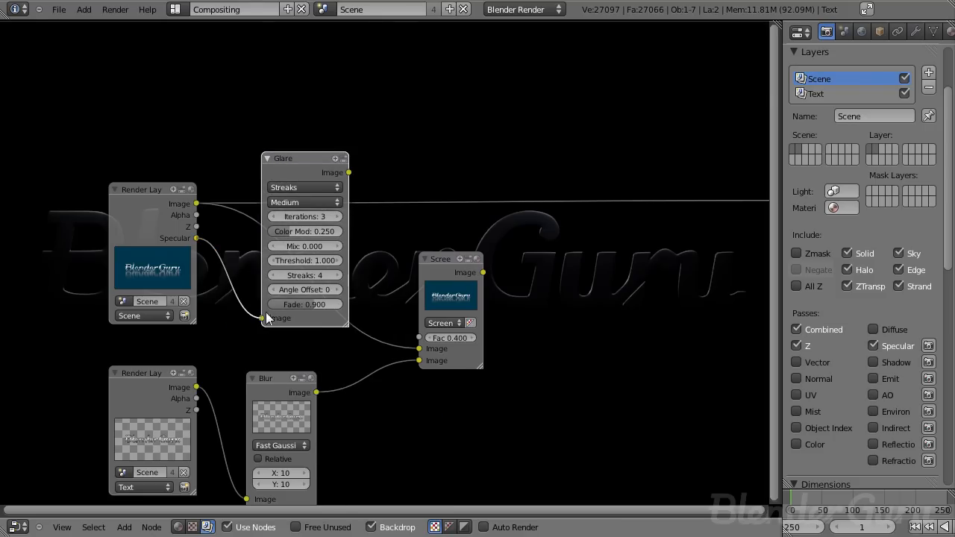
- Add a Viewer node and connect the Glare node's output to it
scroll(347, 172, "up", 2)
key("shift+a")
mouse_move(328, 133)
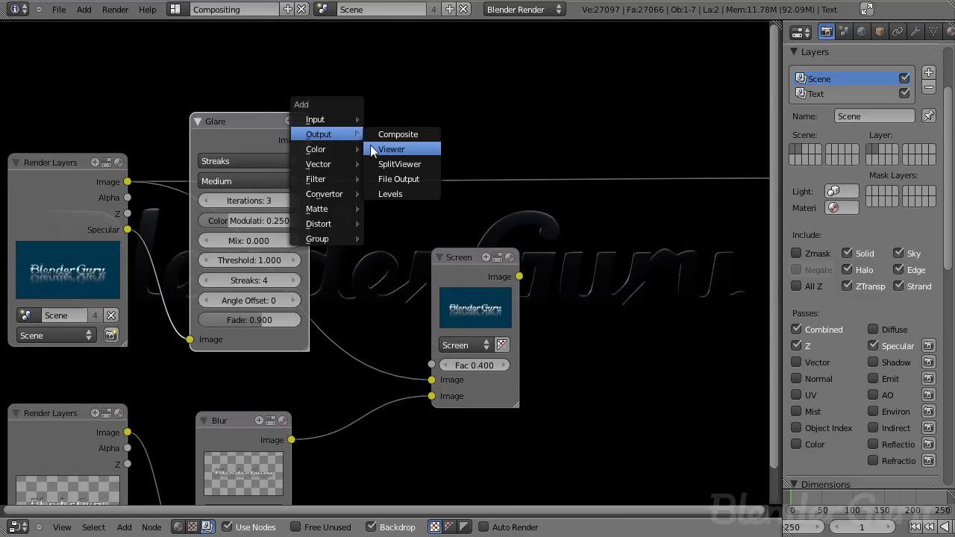
left_click(370, 145)
left_click(366, 155)
scroll(522, 278, "up", 2)
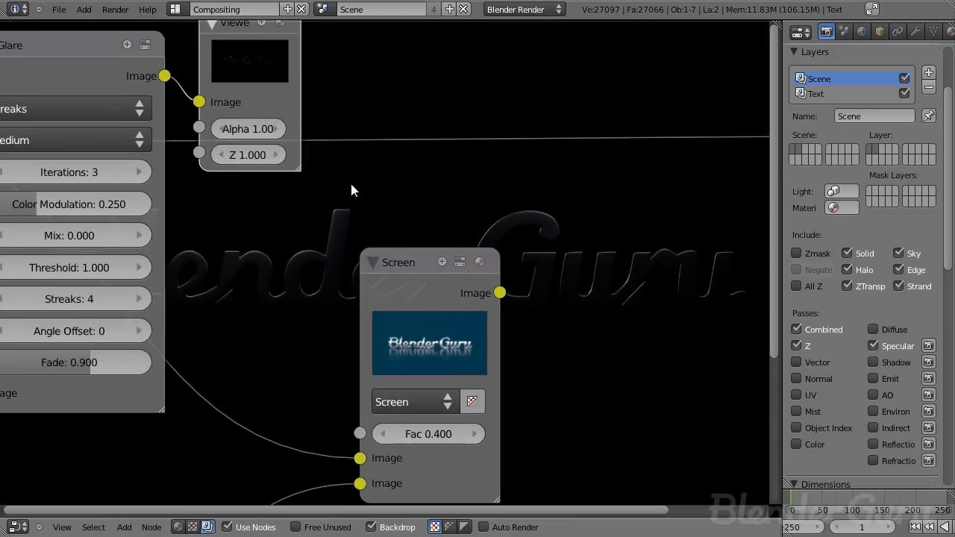
left_click_drag(492, 308, 550, 349)
scroll(496, 287, "down", 2)
middle_click_drag(442, 226, 558, 219)
scroll(515, 219, "up", 5)
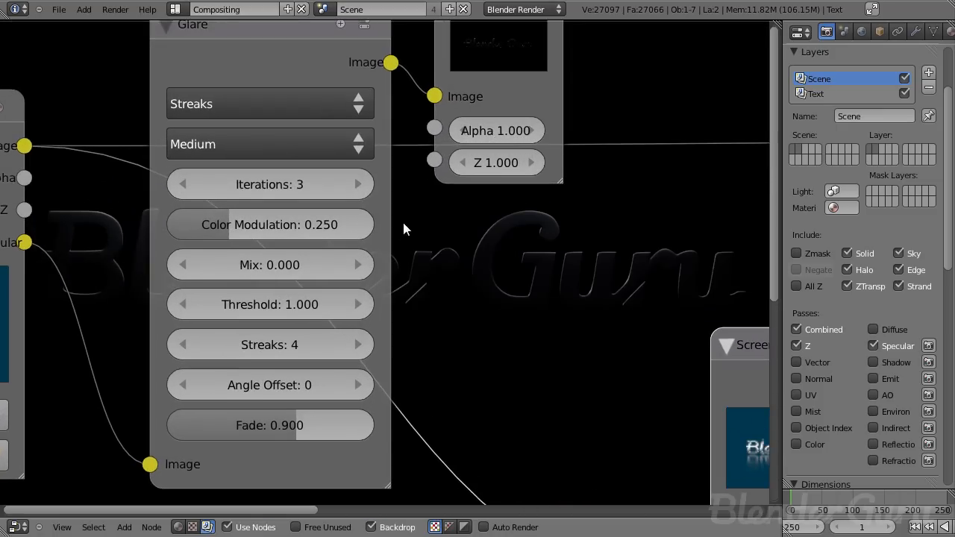
middle_click_drag(361, 179, 280, 81)
scroll(358, 176, "down", 3)
middle_click_drag(319, 189, 250, 191)
scroll(340, 227, "down", 2)
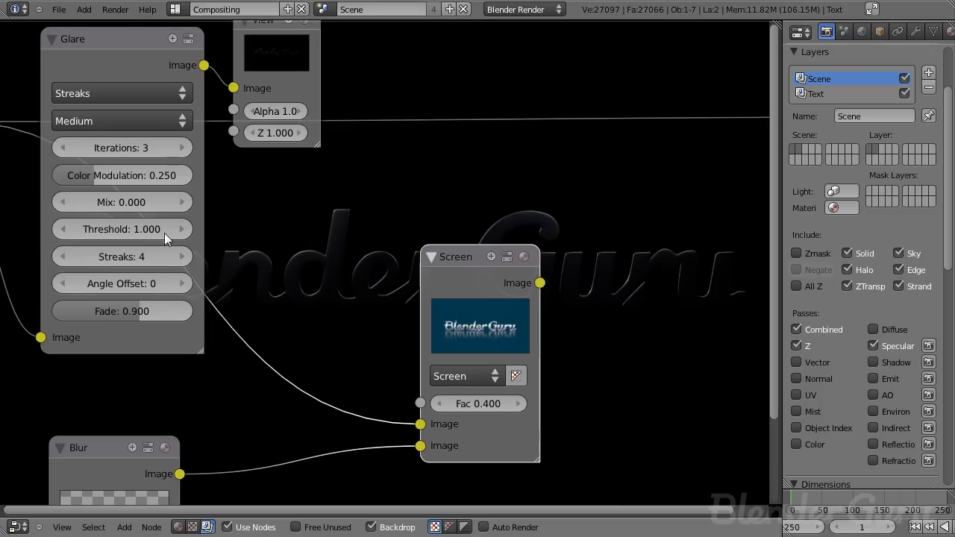
- Set the Glare node's threshold to 0.05
left_click_drag(130, 229, 82, 231)
middle_click_drag(402, 190, 362, 187)
left_click(112, 229)
type("0.0")
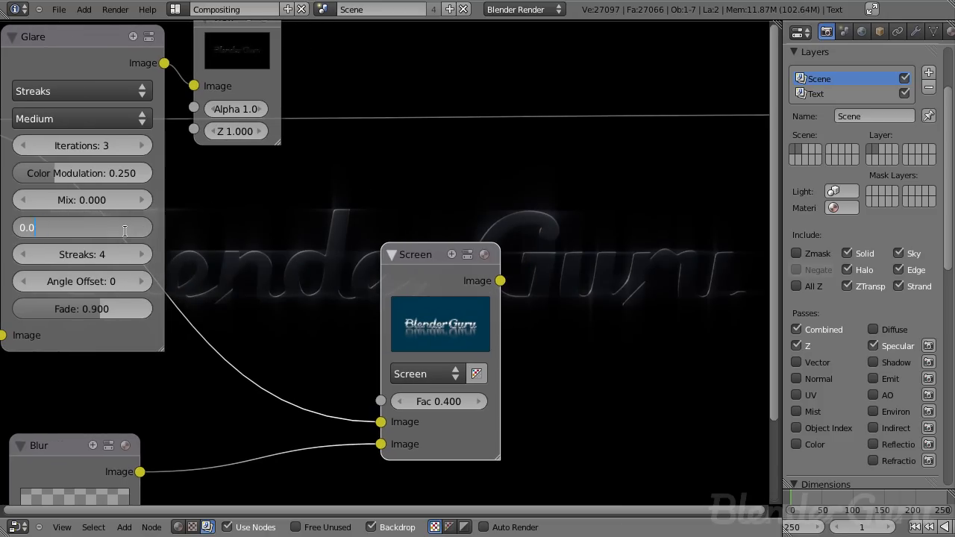
type("5")
key("Return")
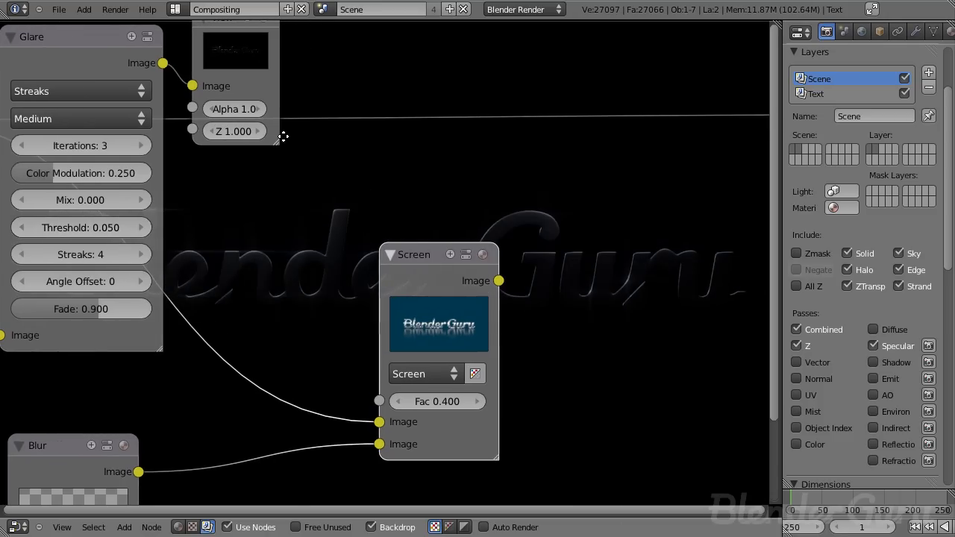
- Set the Glare node's mix to 1 and its threshold to 0
scroll(285, 132, "down", 2)
middle_click_drag(285, 131, 422, 141)
left_click(422, 103)
left_click_drag(307, 227, 390, 242)
mouse_move(301, 197)
middle_mouse_down()
mouse_move(279, 194)
mouse_move(158, 234)
mouse_move(173, 247)
middle_mouse_up()
left_click_drag(355, 348, 370, 400)
middle_click_drag(290, 321, 405, 290)
scroll(406, 289, "up", 6)
middle_click_drag(266, 263, 322, 251)
middle_click_drag(230, 245, 166, 226)
left_click_drag(58, 189, 22, 189)
middle_click_drag(216, 243, 316, 267)
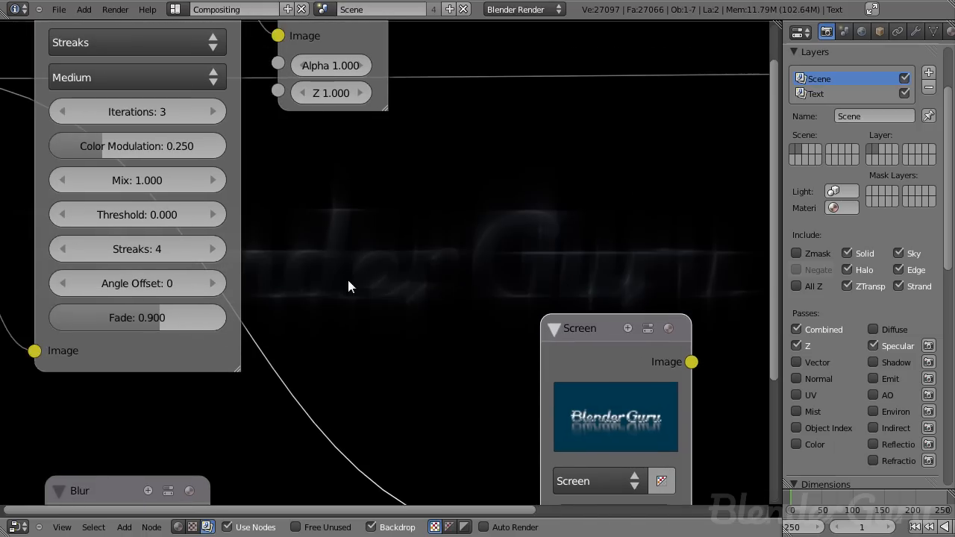
middle_click_drag(432, 278, 369, 277)
- Set the Glare node's threshold to 0.02
left_click(111, 216)
key("BackSpace")
key("BackSpace")
type("20")
key("Return")
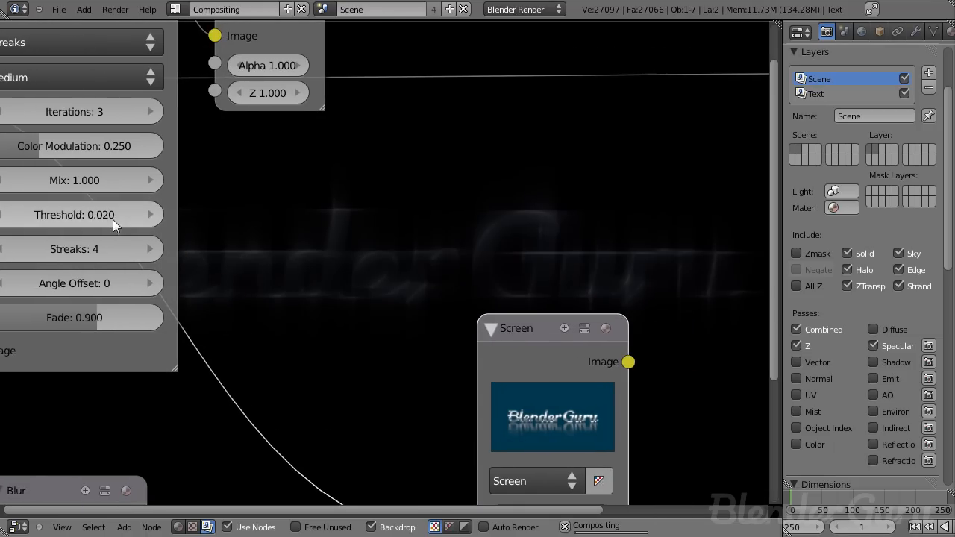
middle_click_drag(220, 264, 366, 275)
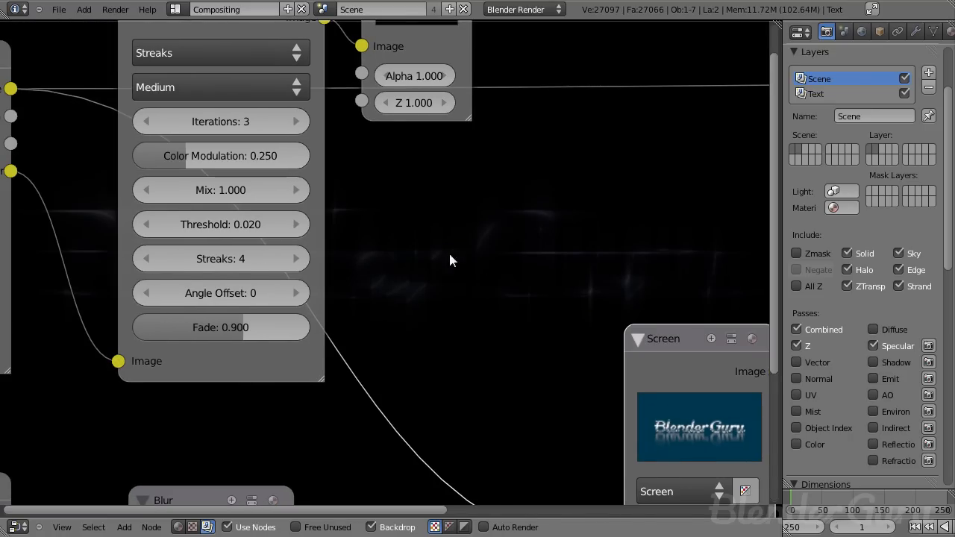
- Set the Glare node's mix to 0
scroll(335, 279, "down", 4)
scroll(304, 294, "up", 2)
scroll(306, 289, "up", 4)
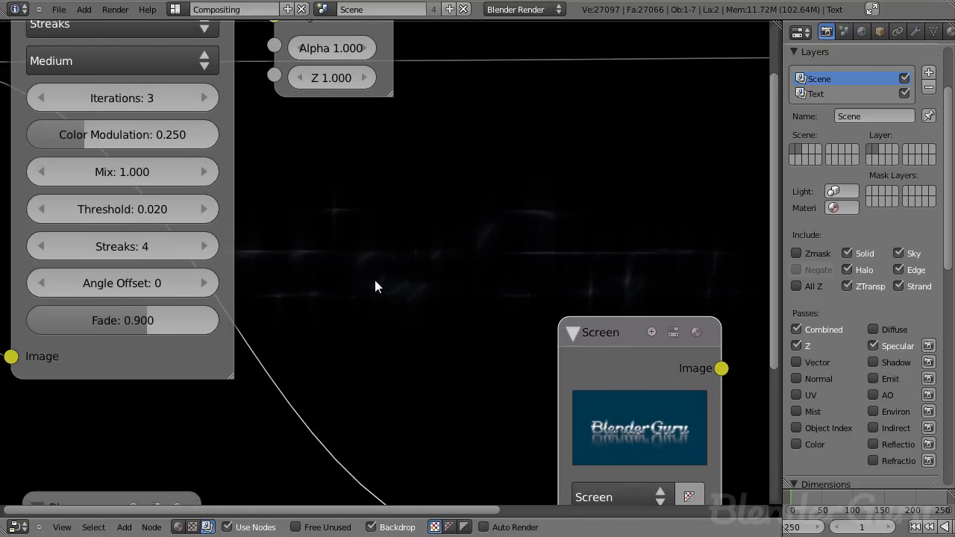
middle_click_drag(343, 277, 281, 285)
scroll(359, 262, "down", 2)
middle_click_drag(298, 169, 421, 220)
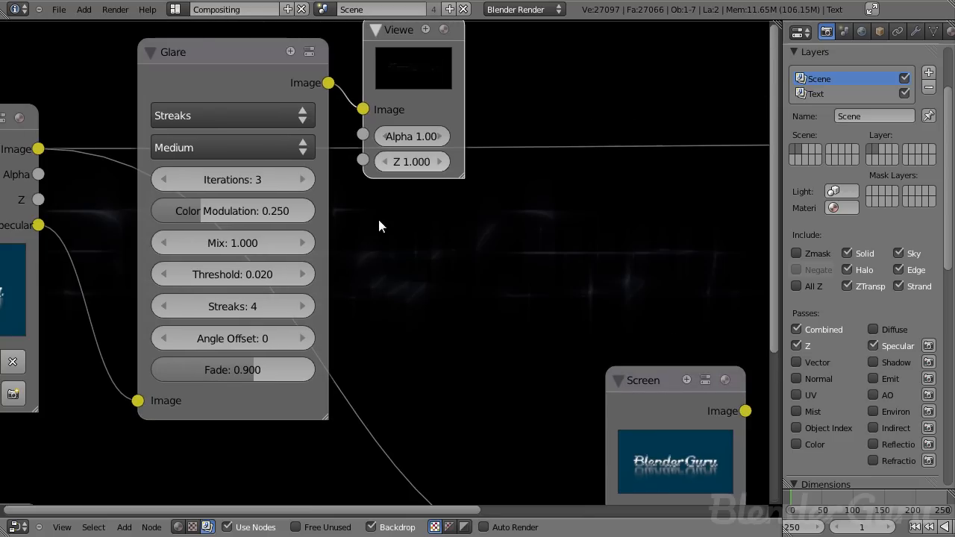
left_click(255, 243)
type("0")
key("Return")
- Set the Glare node's threshold to 0.05
middle_click_drag(527, 296, 368, 229)
left_click(117, 214)
key("BackSpace")
key("BackSpace")
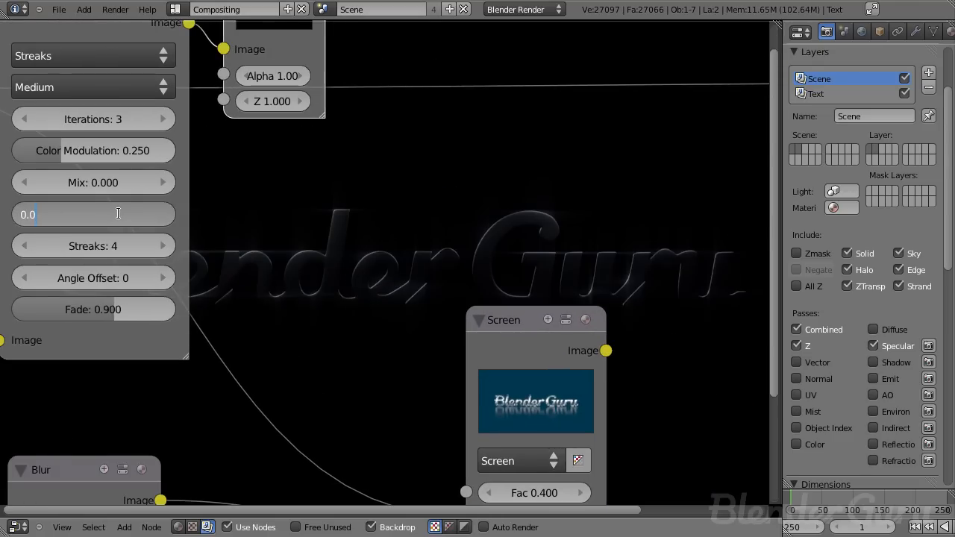
type("50")
key("Return")
middle_click_drag(306, 167, 308, 210)
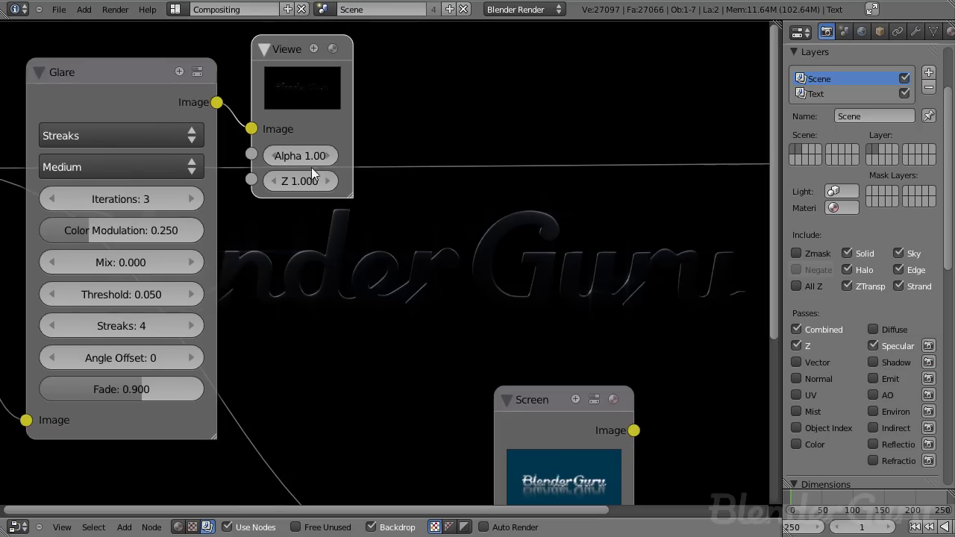
- Set the Glare node's mix to 1 and its threshold to 0.03
left_click_drag(133, 266, 336, 267)
middle_click_drag(290, 230, 153, 139)
scroll(170, 202, "down", 3)
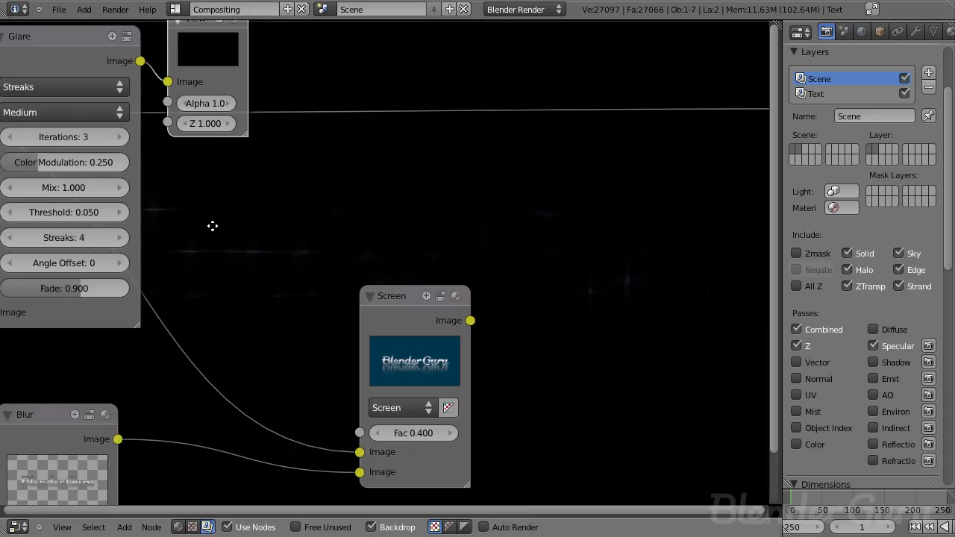
middle_click_drag(195, 223, 317, 296)
scroll(321, 296, "up", 2)
scroll(320, 297, "down", 4)
double_click(234, 282)
type("0.03")
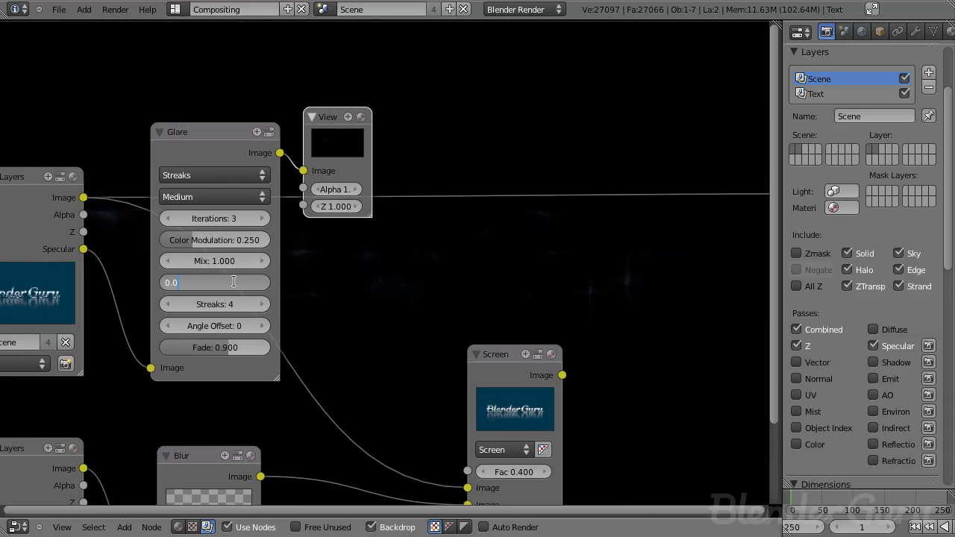
key("Return")
- Increase the Glare node's streaks to 7
middle_click_drag(457, 224, 301, 197)
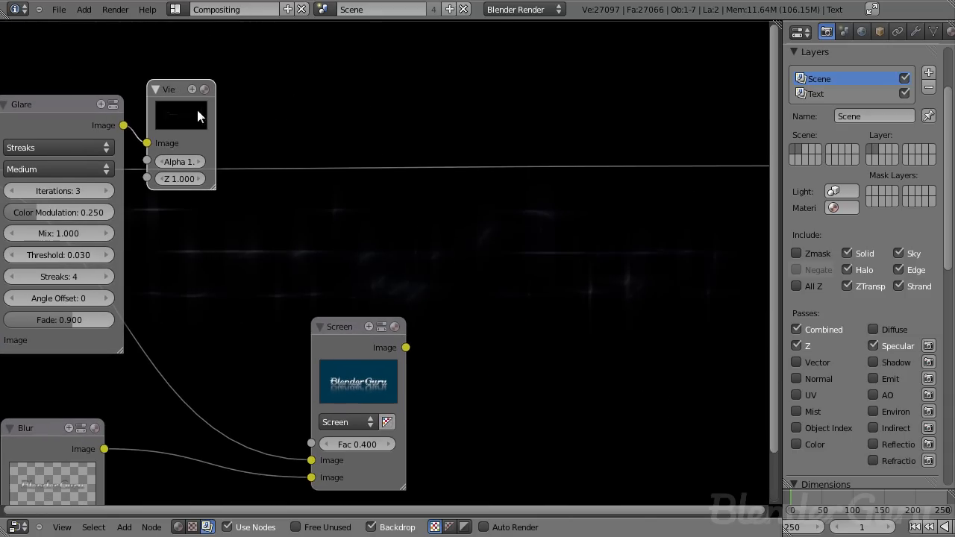
left_click(197, 110)
middle_click_drag(150, 239, 334, 224)
scroll(291, 276, "up", 8)
left_click(216, 269)
left_click(217, 269)
left_click(217, 270)
middle_click_drag(539, 305, 432, 241)
scroll(267, 209, "down", 2)
middle_click_drag(266, 209, 335, 356)
scroll(305, 301, "down", 2)
scroll(253, 333, "up", 1)
scroll(254, 329, "up", 1)
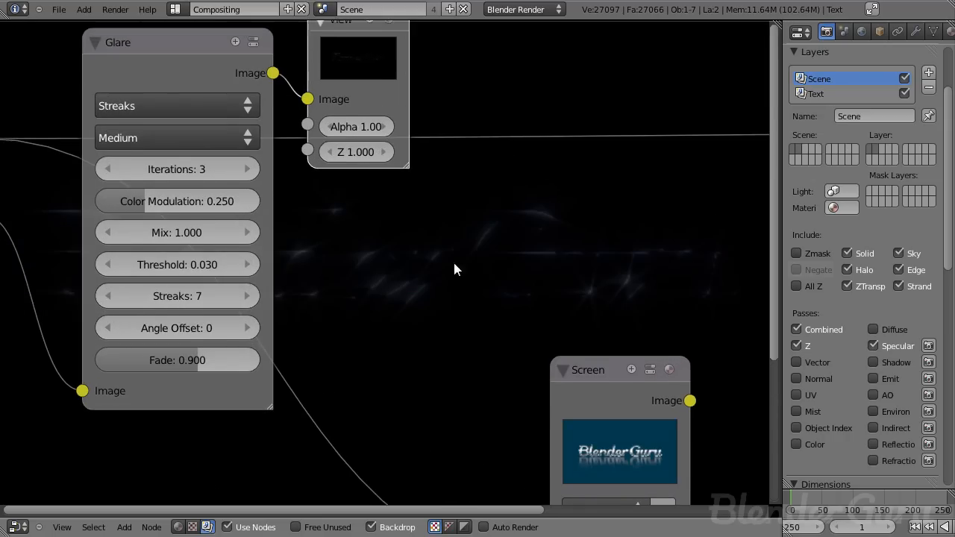
- Increase the Glare streaks to 9 and raise the fade to about 0.92
middle_click_drag(449, 258, 383, 222)
left_click(178, 263)
left_click(179, 263)
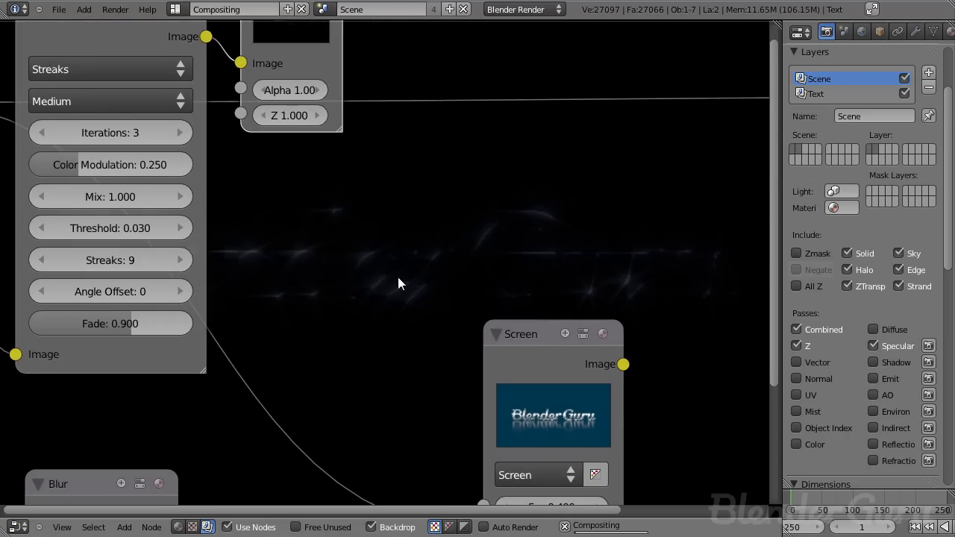
middle_click_drag(398, 277, 304, 315)
scroll(232, 175, "down", 1)
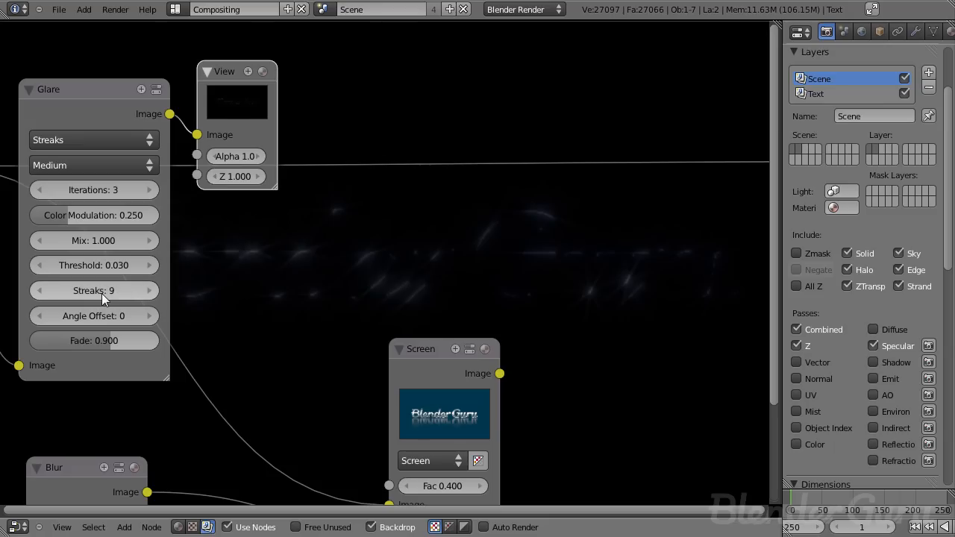
left_click_drag(126, 335, 135, 340)
middle_click_drag(282, 317, 229, 298)
middle_click_drag(380, 295, 282, 271)
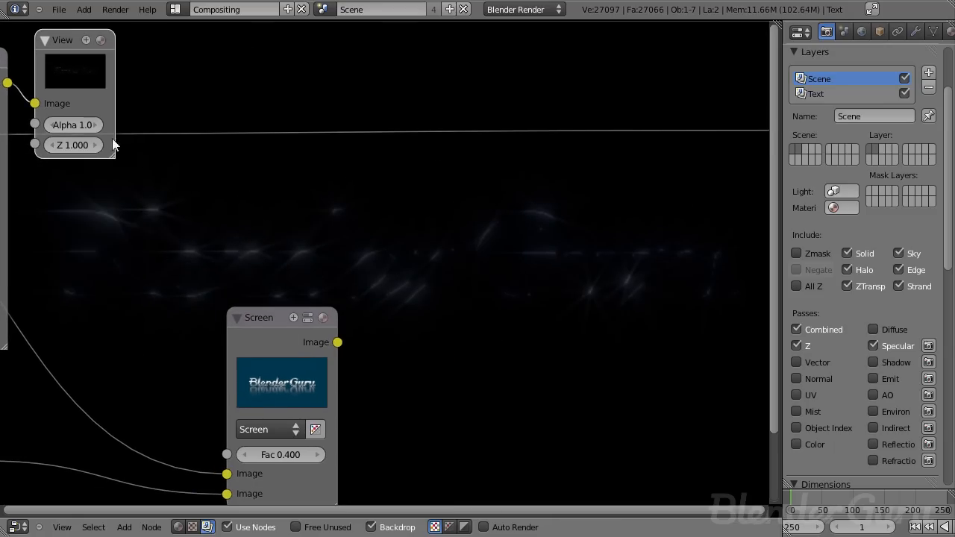
- Duplicate the Screen node and feed it the first Screen result and the Glare output
scroll(154, 235, "down", 4)
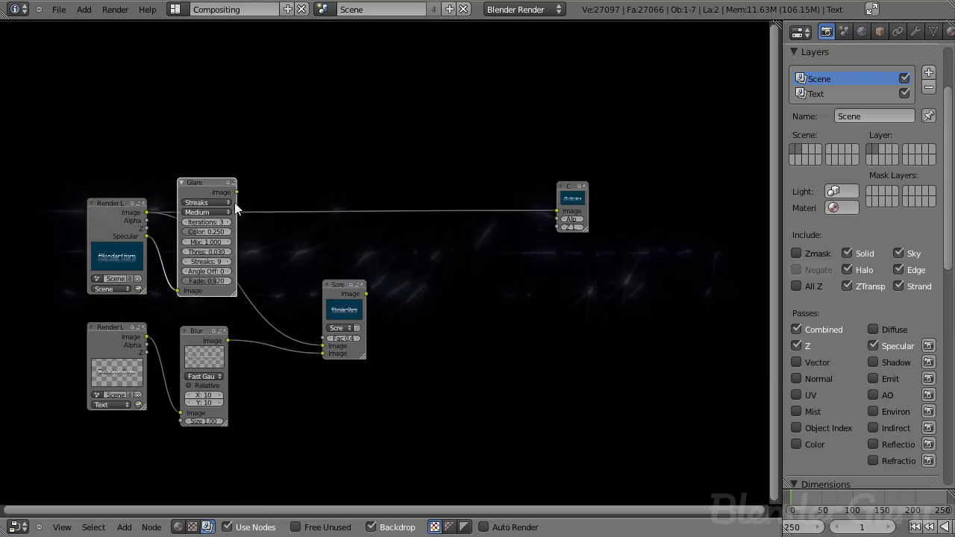
scroll(200, 184, "up", 2)
left_click_drag(345, 312, 315, 304)
key("shift+d")
left_click(353, 251)
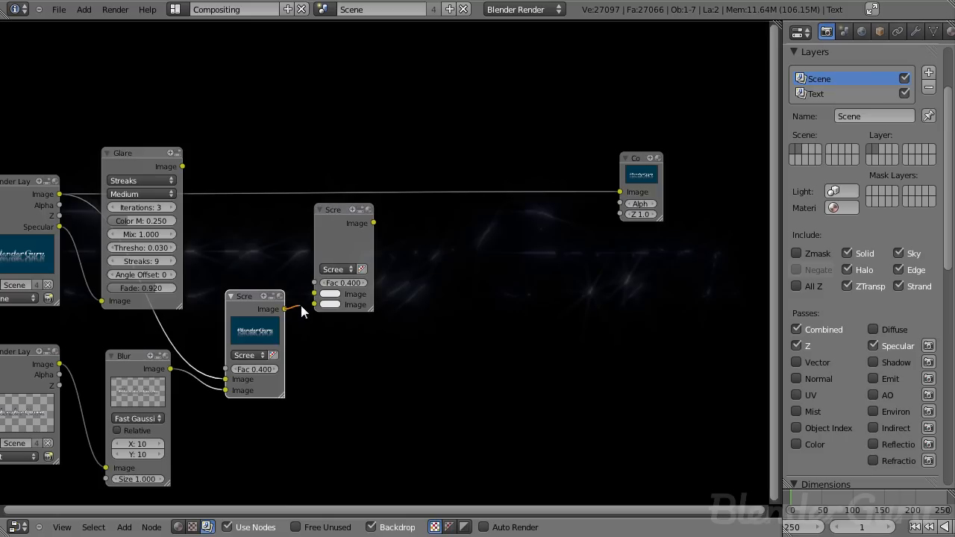
left_click_drag(183, 166, 315, 291)
left_click(341, 232)
scroll(341, 231, "up", 2)
- Add a Viewer node and connect the new Screen node's output to it
key("shift+a")
mouse_move(373, 256)
left_click(403, 274)
left_click(435, 206)
middle_click_drag(435, 207, 317, 150)
middle_click_drag(390, 250, 215, 108)
middle_click_drag(224, 194, 351, 229)
scroll(351, 229, "up", 4)
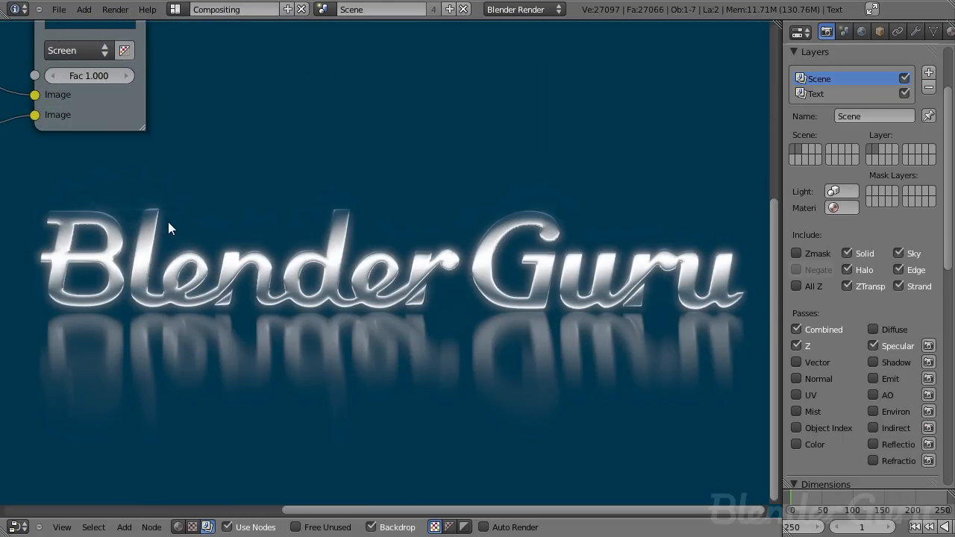
- Set the second Screen node's factor to 2
key("alt+v")
key("alt+v")
key("alt+v")
key("alt+v")
middle_click_drag(277, 241, 667, 297, "alt")
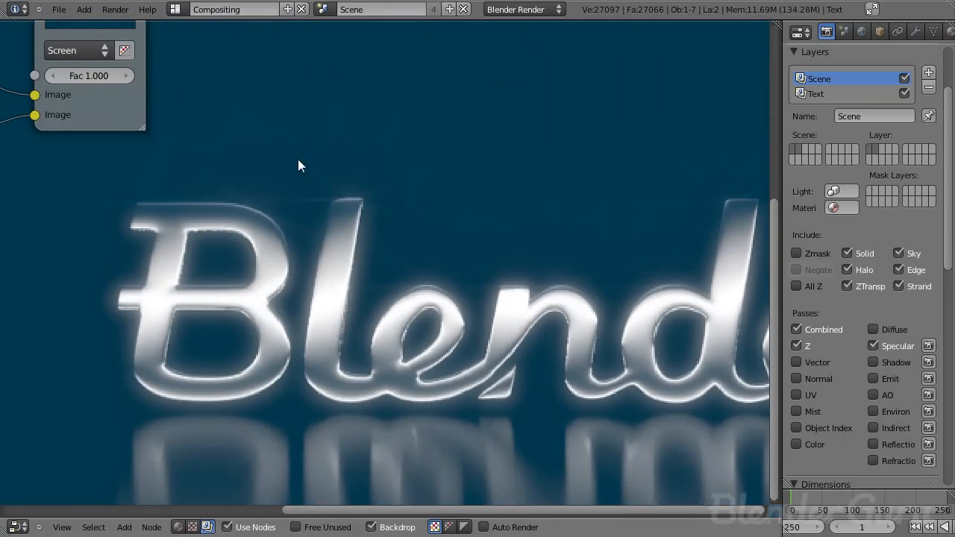
scroll(411, 220, "down", 5)
middle_click_drag(258, 237, 411, 351)
scroll(407, 343, "up", 3)
mouse_move(305, 241)
left_mouse_down()
mouse_move(289, 256)
mouse_move(304, 258)
left_mouse_up()
middle_click_drag(418, 262, 295, 252)
left_click(231, 216)
type("2")
key("Return")
- Try a factor of 5 on the second Screen node
middle_click_drag(509, 266, 280, 158)
middle_click_drag(126, 199, 515, 337)
scroll(388, 257, "down", 3)
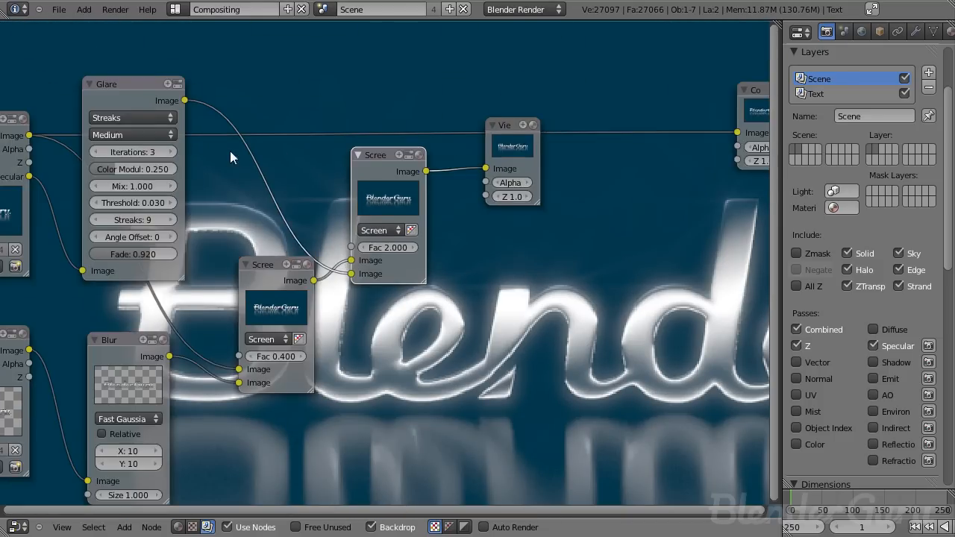
left_click(175, 113)
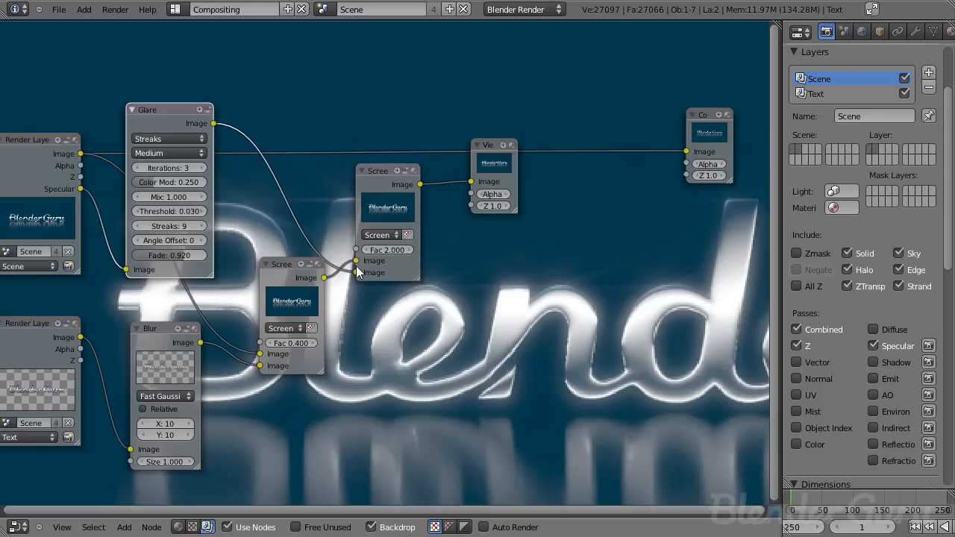
scroll(373, 256, "up", 5)
left_click(392, 247)
type("5")
key("Return")
- Reset the second Screen node's factor to 2
middle_click_drag(432, 252, 123, 147)
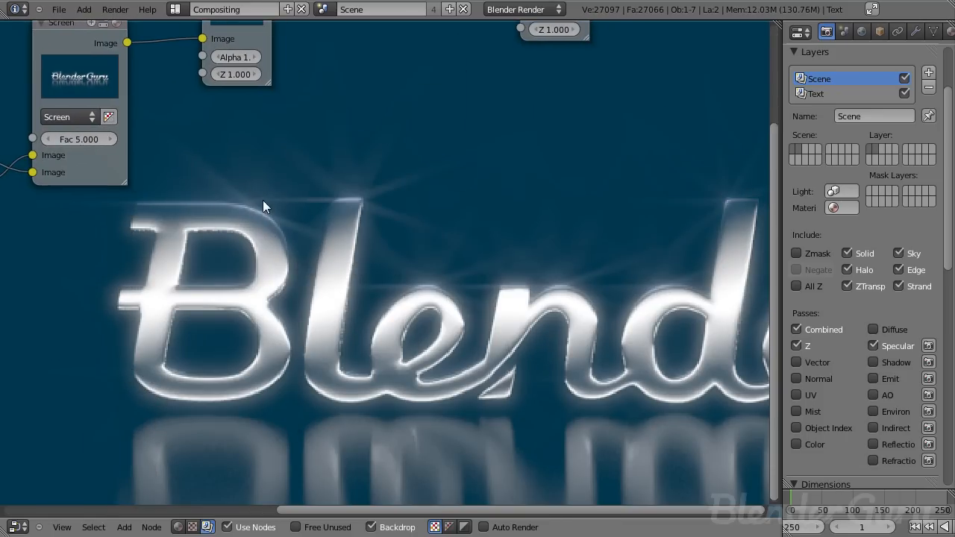
mouse_move(82, 138)
left_mouse_down()
mouse_move(45, 138)
mouse_move(77, 141)
left_mouse_up()
left_click(92, 141)
type("2")
key("Return")
- Examine the glowing streaks on the text in the backdrop preview
scroll(427, 292, "down", 3)
middle_click_drag(514, 308, 251, 257, "alt")
scroll(251, 257, "down", 1)
left_click_drag(250, 188, 258, 220)
key("v")
key("v")
key("v")
key("v")
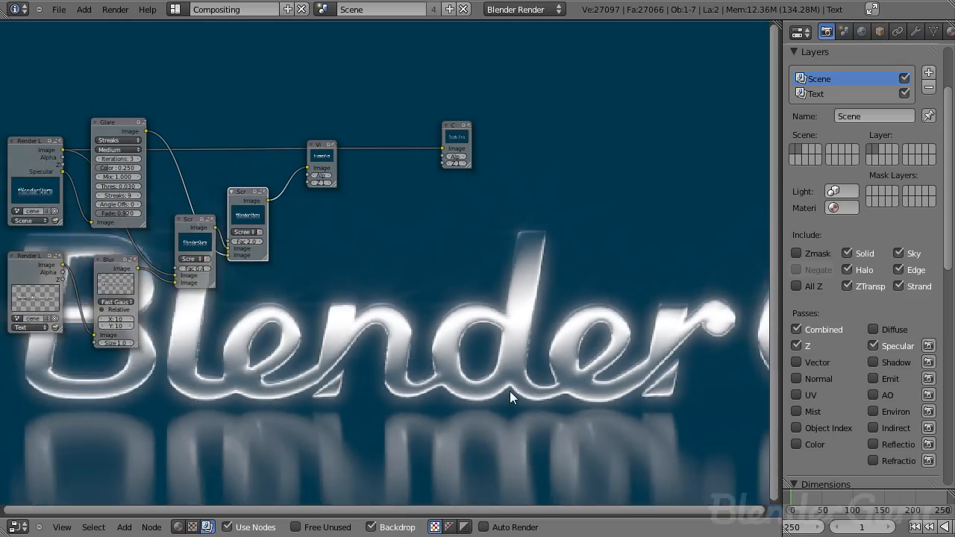
middle_click_drag(578, 377, 512, 338)
middle_click_drag(587, 388, 461, 313, "alt")
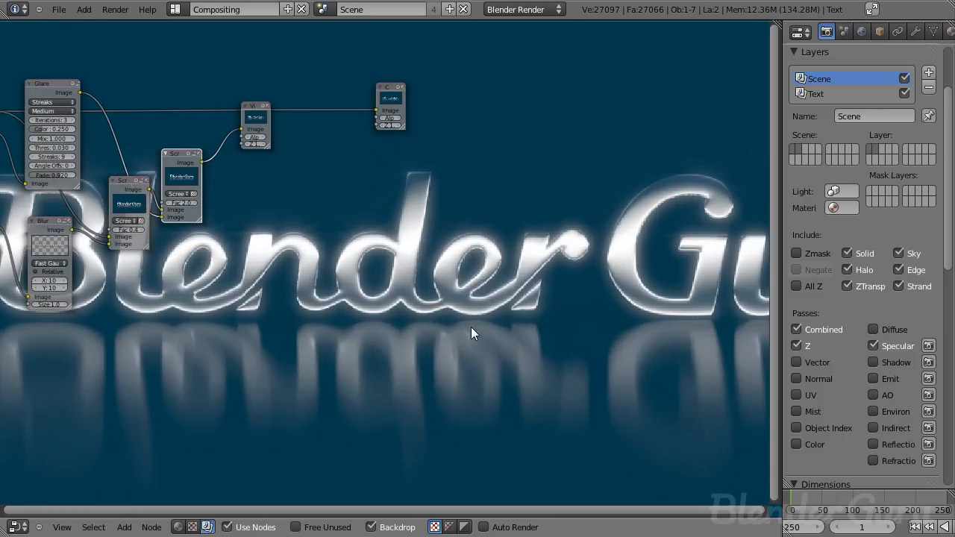
- Rearrange the compositing nodes and delete an unneeded node from the tree
middle_click_drag(270, 226, 448, 324)
scroll(450, 323, "down", 2)
scroll(456, 255, "up", 5)
left_click(451, 202)
middle_click_drag(469, 272, 290, 260)
scroll(295, 267, "down", 3)
key("x")
middle_click_drag(365, 280, 453, 254)
scroll(448, 253, "up", 4)
left_click_drag(270, 216, 301, 144)
middle_click_drag(183, 199, 416, 263)
- Add a Defocus filter node after the Render Layers and feed its output into the Glare node
key("shift+a")
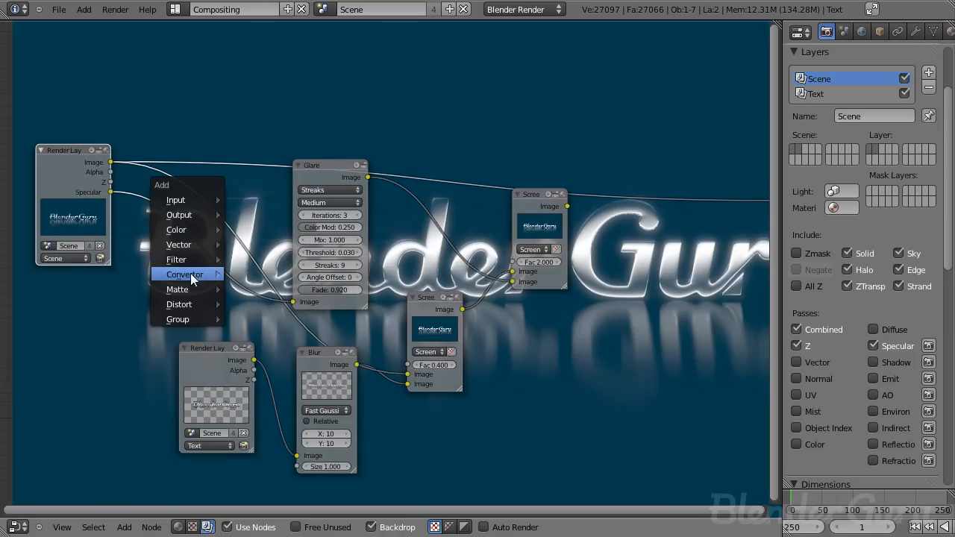
mouse_move(193, 258)
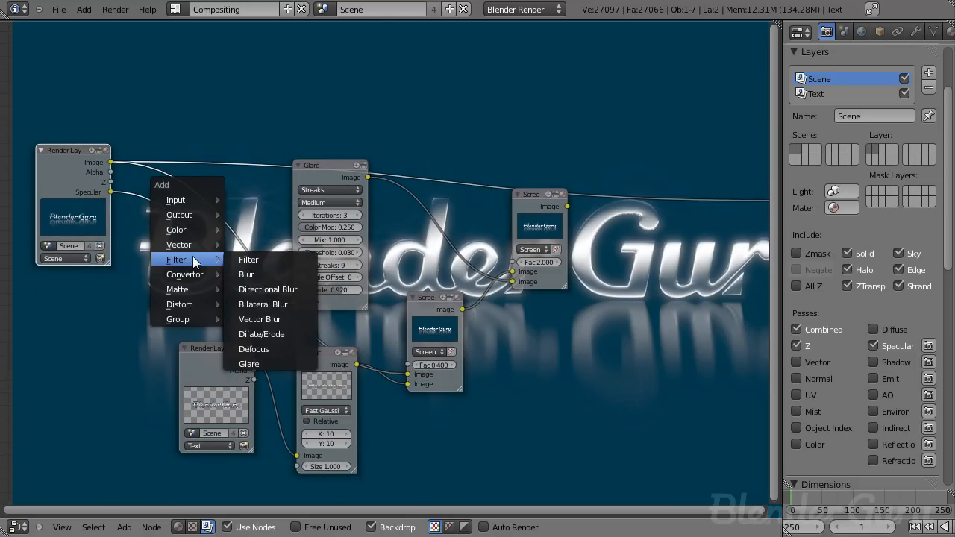
left_click(267, 347)
left_click(151, 130)
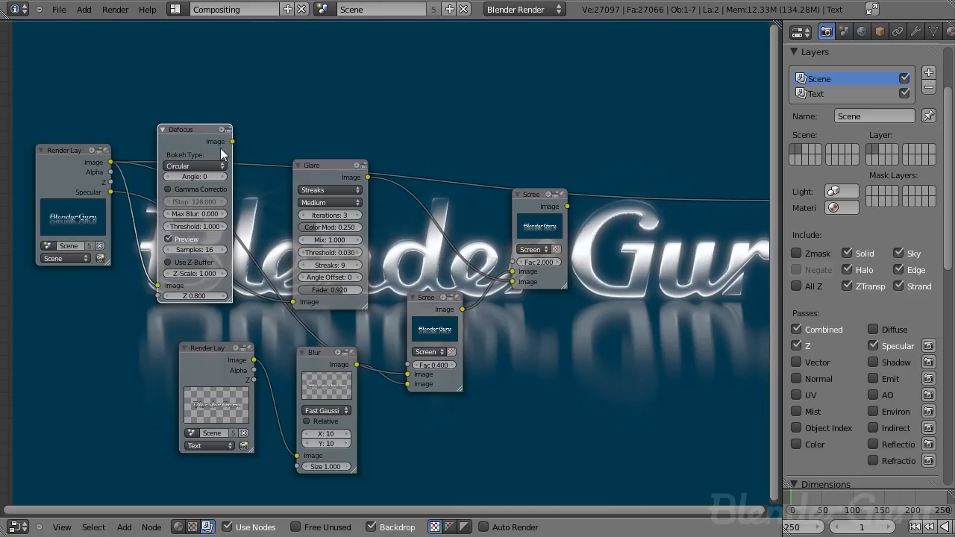
left_click_drag(232, 141, 292, 302)
- Configure the Defocus node: turn off Preview, enable Use Z-Buffer and set fStop to 20
scroll(198, 209, "up", 3)
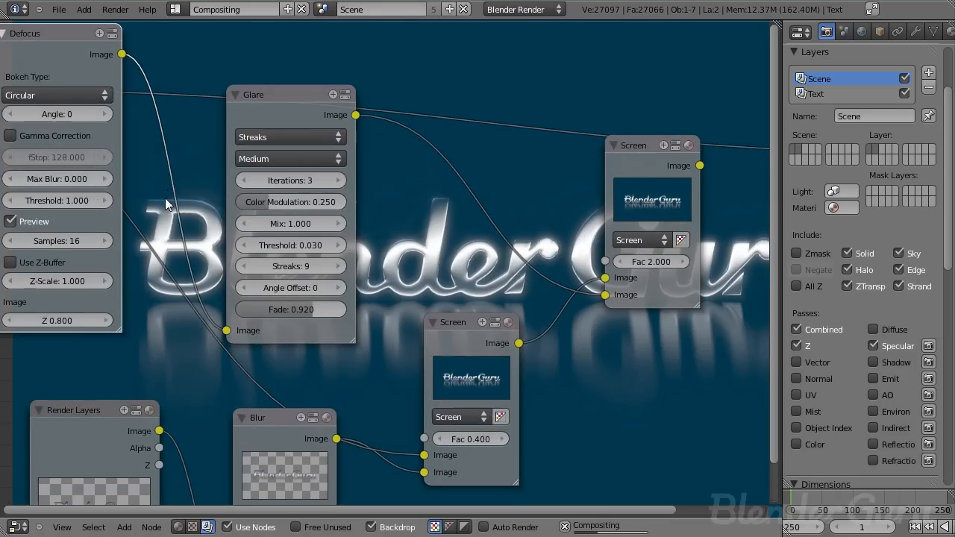
left_click(80, 96)
left_click(56, 225)
left_click(30, 263)
middle_click_drag(33, 261, 241, 290)
scroll(128, 168, "up", 2)
left_click(128, 171)
left_click(196, 139)
type("20")
key("Return")
- Connect the Render Layers Z pass to the Defocus node and set its fStop to 5
middle_click_drag(419, 270, 178, 97)
scroll(423, 282, "down", 3)
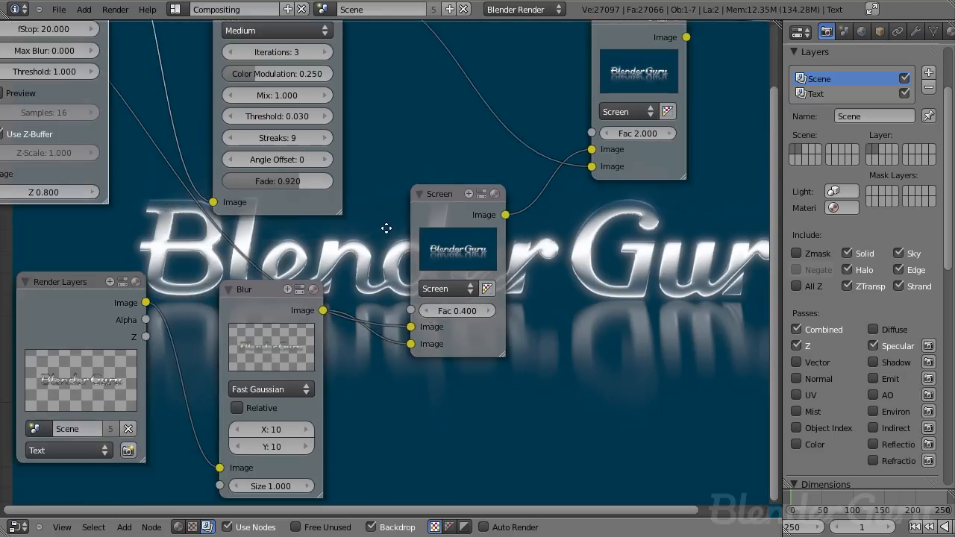
middle_click_drag(99, 67, 238, 154)
left_click(184, 117)
type("10")
key("Return")
middle_click_drag(145, 123, 300, 185)
left_click_drag(192, 146, 273, 342)
middle_click_drag(480, 382, 324, 338)
left_click(188, 137)
type("5")
key("Return")
middle_click_drag(300, 149, 228, 147)
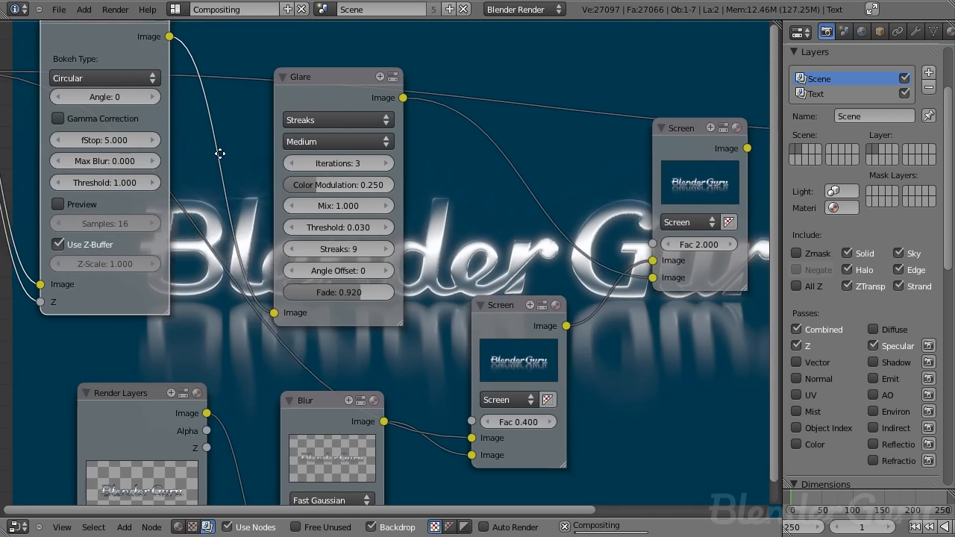
- Add a Viewer node connected to the Defocus output
scroll(222, 164, "down", 1)
mouse_move(134, 53)
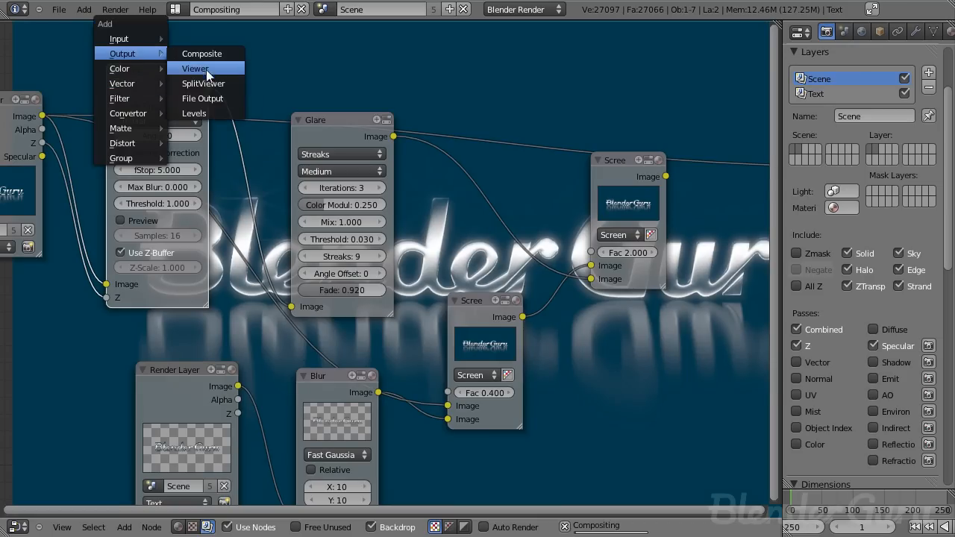
left_click(203, 70)
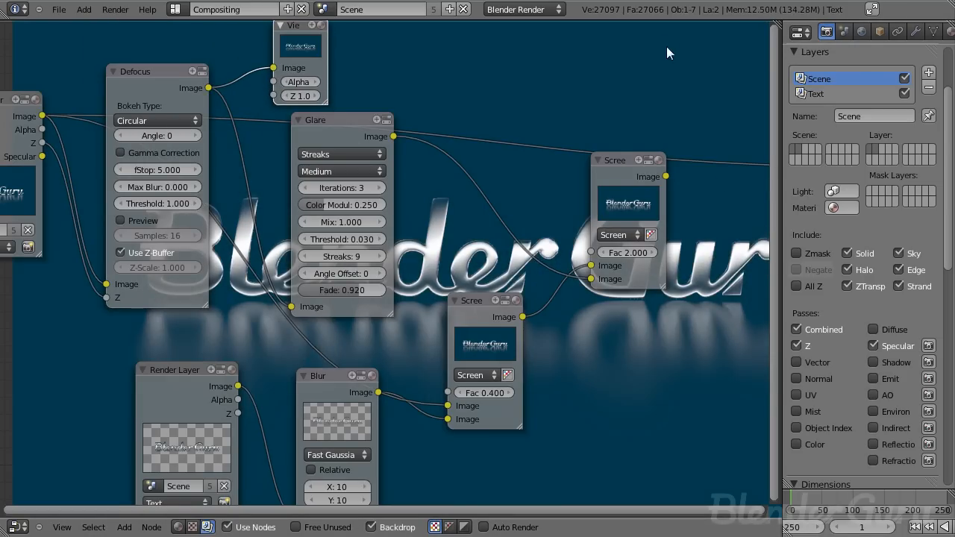
middle_click_drag(671, 294, 421, 222)
scroll(425, 238, "down", 4)
middle_click_drag(432, 264, 381, 297)
scroll(369, 260, "up", 2)
scroll(370, 260, "up", 1)
left_click_drag(350, 159, 609, 148)
middle_click_drag(394, 209, 379, 121)
- Add a second Viewer node on the final Screen node's output and make it active
key("shift+a")
mouse_move(308, 187)
left_click(355, 199)
left_click(405, 199)
scroll(398, 287, "down", 7)
middle_click_drag(278, 255, 484, 318)
scroll(351, 213, "up", 6)
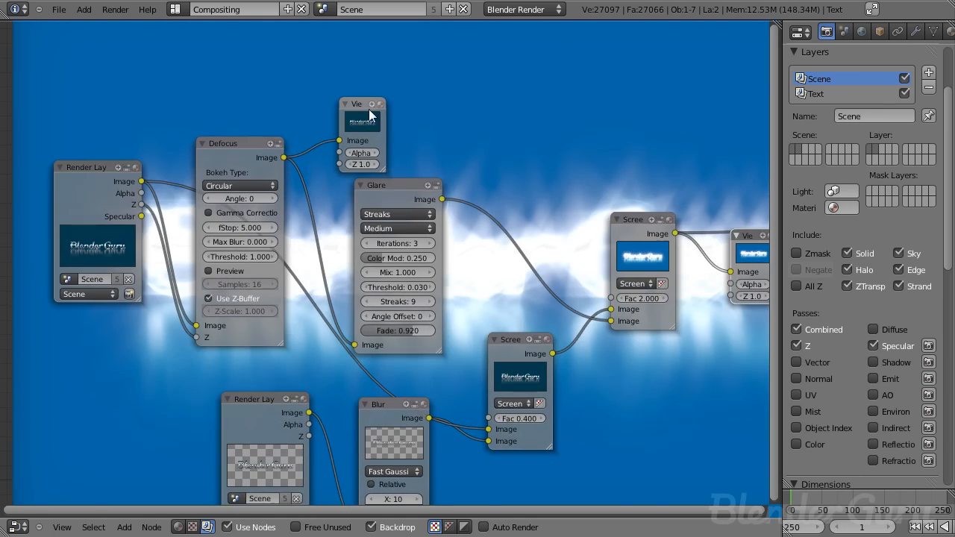
left_click(379, 134)
middle_click_drag(382, 218, 318, 222)
scroll(381, 159, "up", 4)
left_click(353, 156)
- Add another Viewer node connected to the Glare node's output
key("shift+a")
mouse_move(348, 154)
left_click(392, 168)
left_click(510, 224)
middle_click_drag(510, 225, 418, 170)
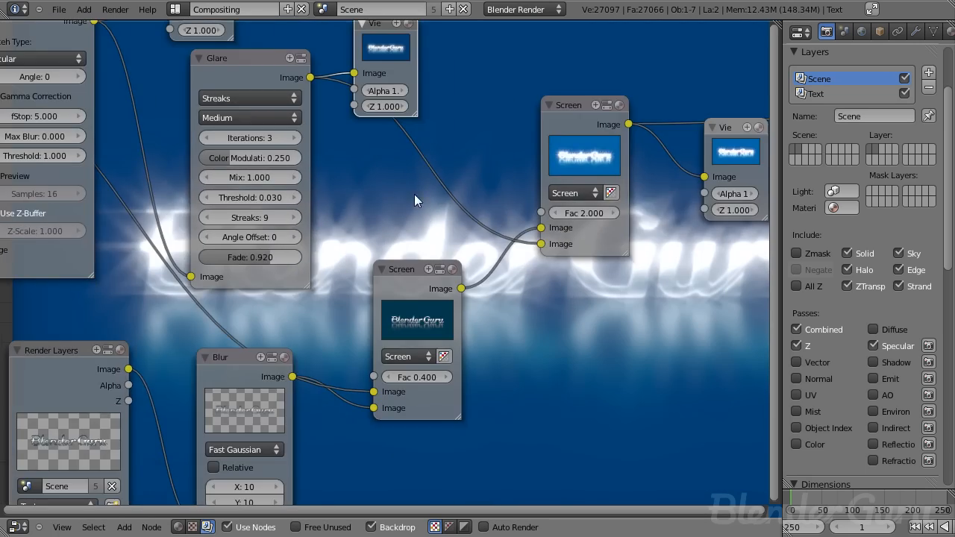
scroll(366, 228, "down", 2)
middle_click_drag(376, 239, 412, 257)
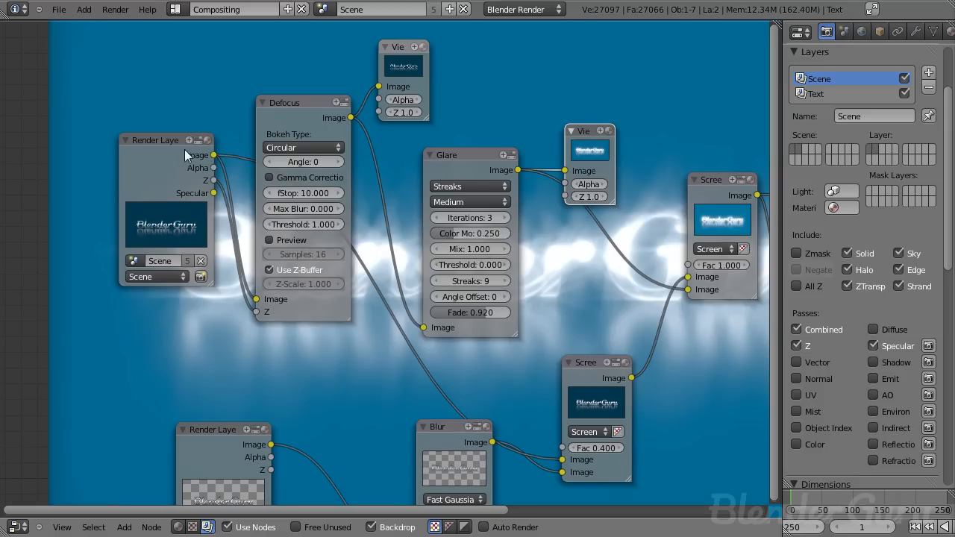
- Feed the Render Layers Specular pass into the Glare node and preview the glare through its viewer
left_click(471, 171)
left_click_drag(214, 192, 426, 328)
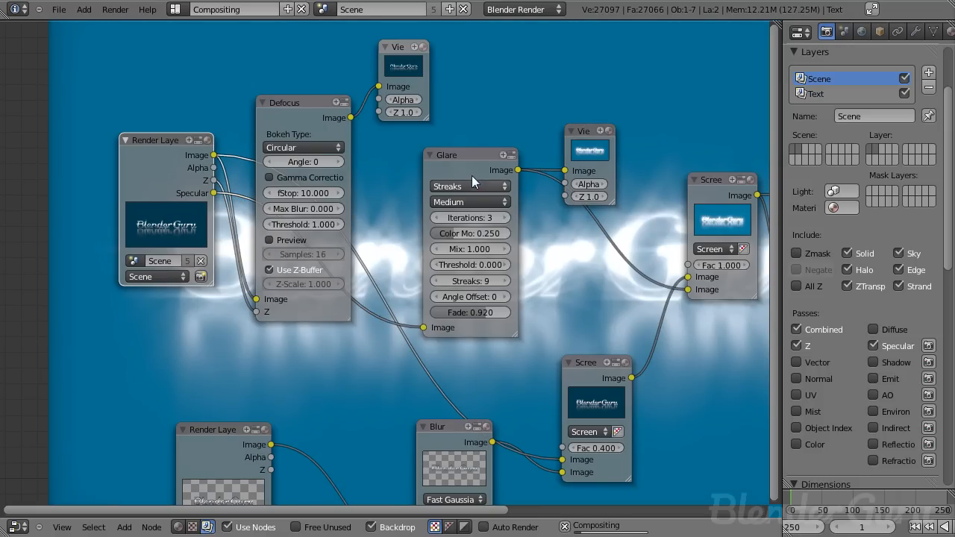
left_click(601, 159)
middle_click_drag(618, 196, 520, 195)
scroll(396, 176, "up", 2)
middle_click_drag(373, 171, 222, 166)
scroll(358, 257, "down", 2)
middle_click_drag(541, 279, 482, 273)
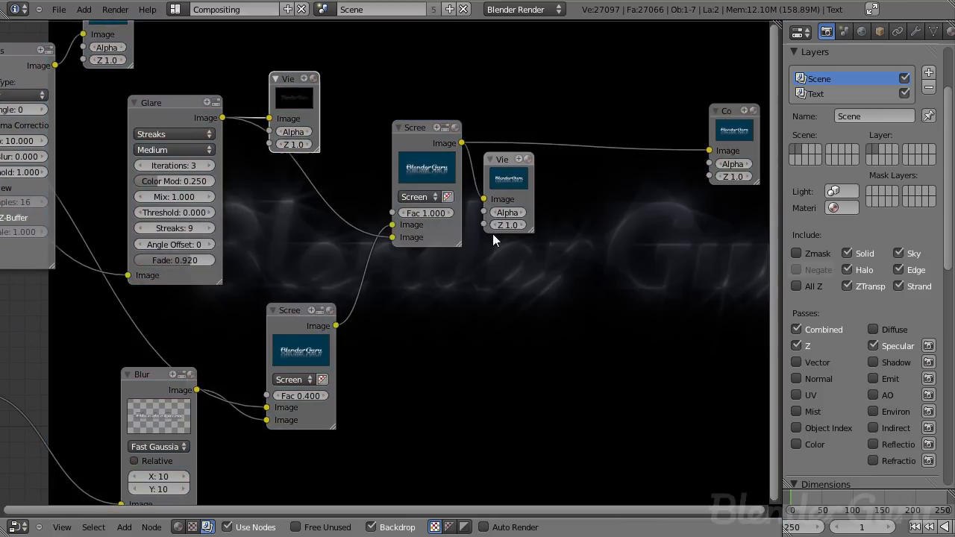
- Rearrange the node tree so the final Screen node feeds the Composite and Viewer, and save the file
scroll(343, 244, "down", 1)
middle_click_drag(351, 224, 496, 264)
middle_click_drag(281, 203, 335, 203)
left_click(319, 153)
left_click_drag(378, 314, 483, 417)
middle_click_drag(480, 254, 245, 230)
middle_click_drag(497, 252, 406, 221)
left_click_drag(558, 179, 381, 140)
middle_click_drag(731, 351, 456, 331)
middle_click_drag(348, 320, 386, 306)
key("ctrl+s")
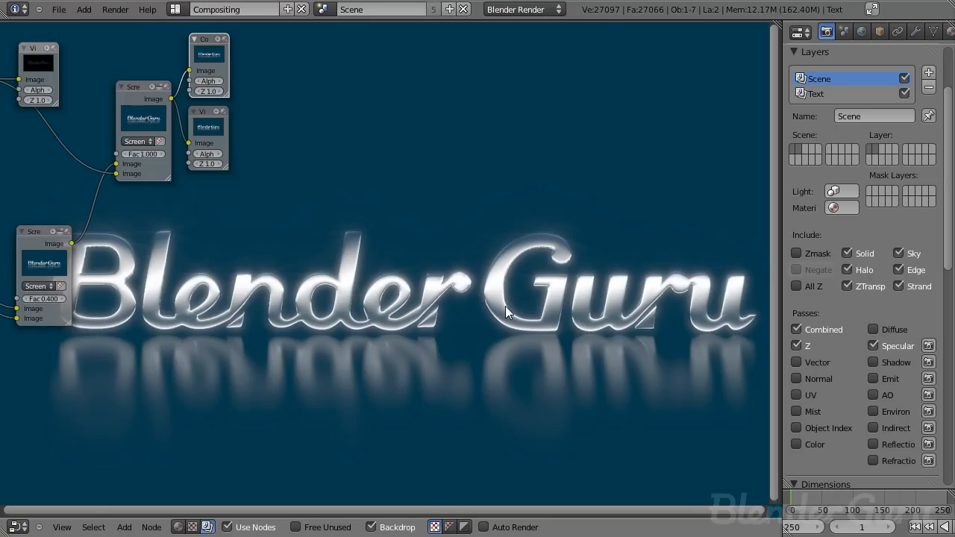
- Select the camera in the 3D layout's right view and set the animation end frame to 90
key("ctrl+Right")
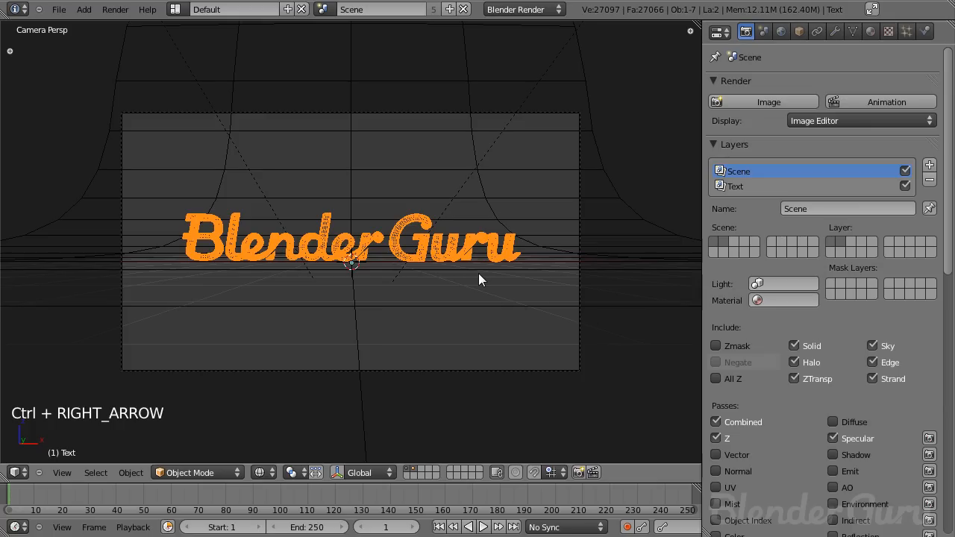
key("KP_3")
scroll(224, 246, "up", 2)
right_click(162, 235)
scroll(250, 261, "down", 3)
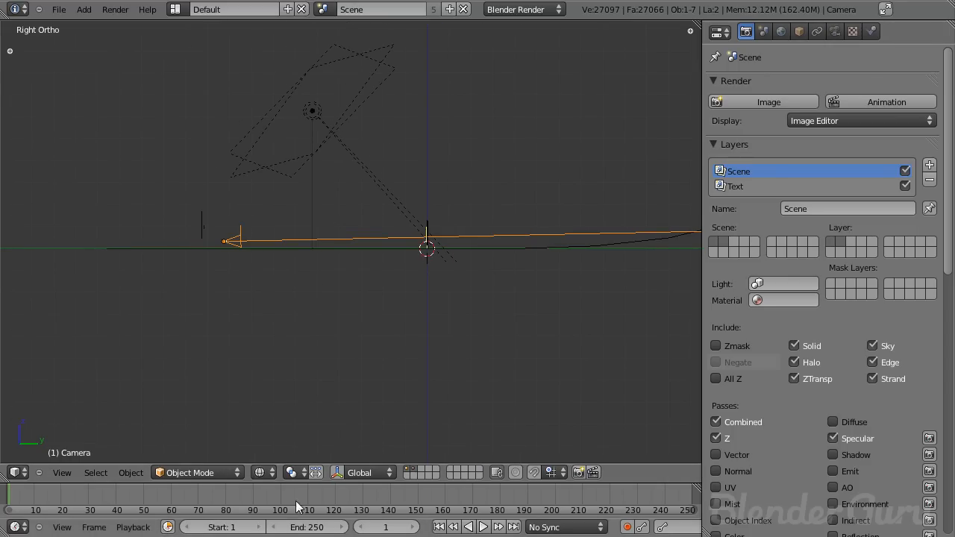
left_click(311, 528)
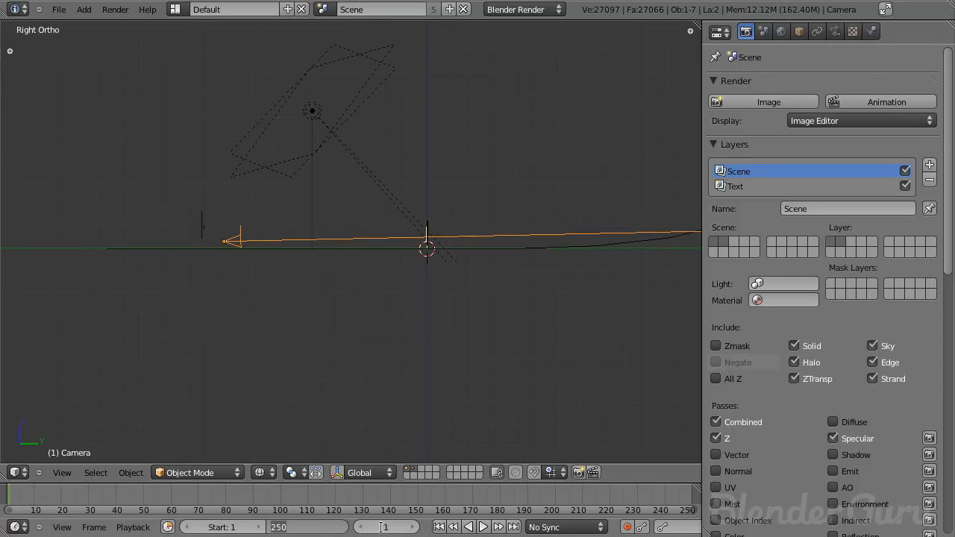
type("90")
key("Return")
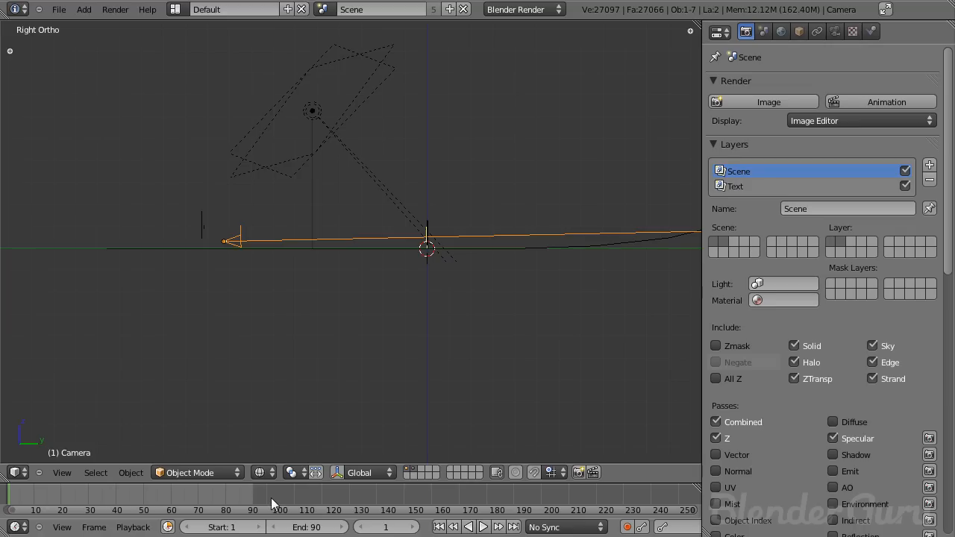
- At frame 90, insert a location keyframe for the camera
scroll(301, 324, "up", 2)
middle_click_drag(335, 270, 300, 282, "shift")
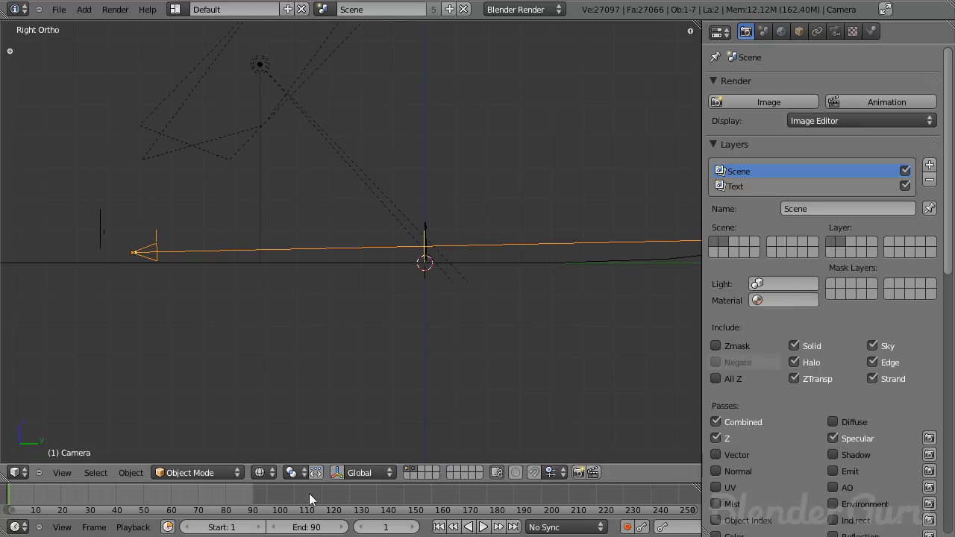
left_click(514, 527)
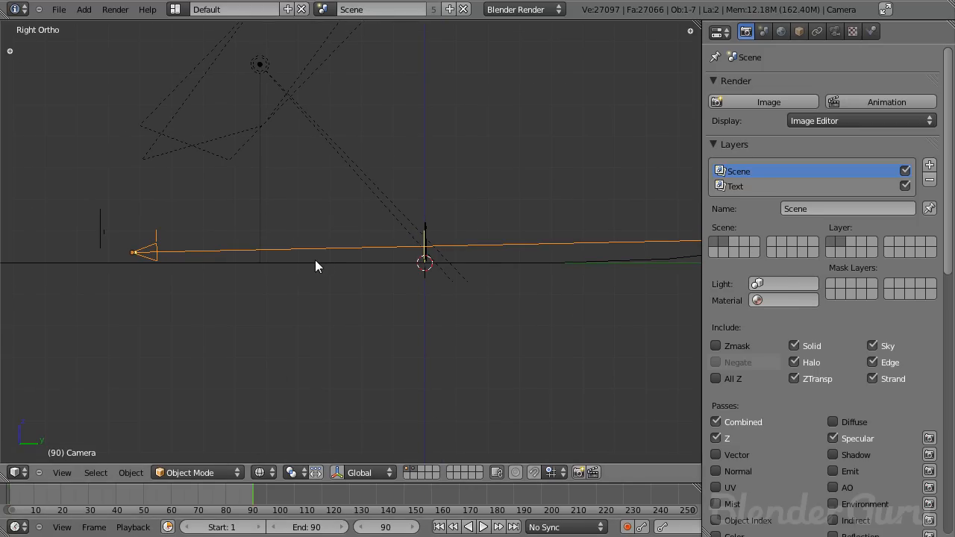
key("i")
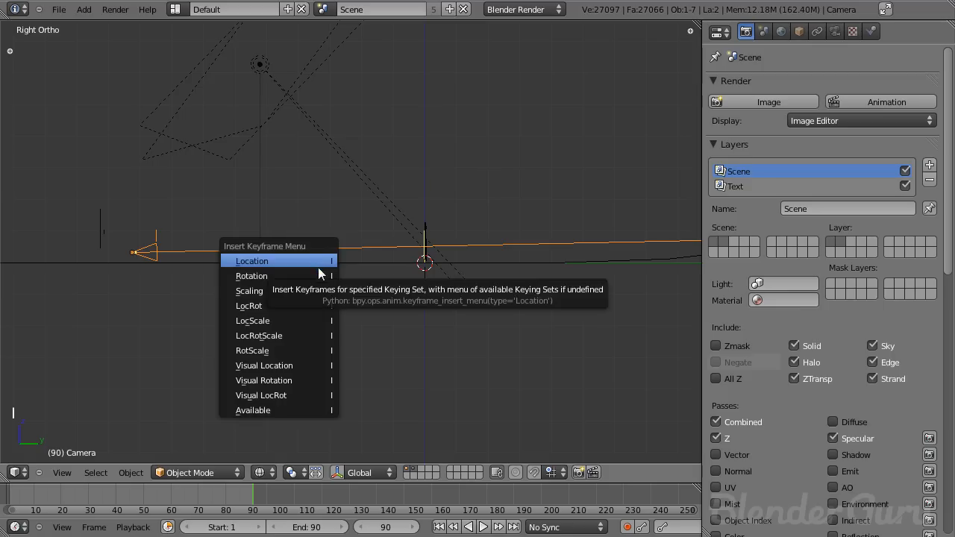
left_click(299, 263)
- At frame 1, raise the camera well above the text and insert a location keyframe
middle_click_drag(297, 409, 366, 107)
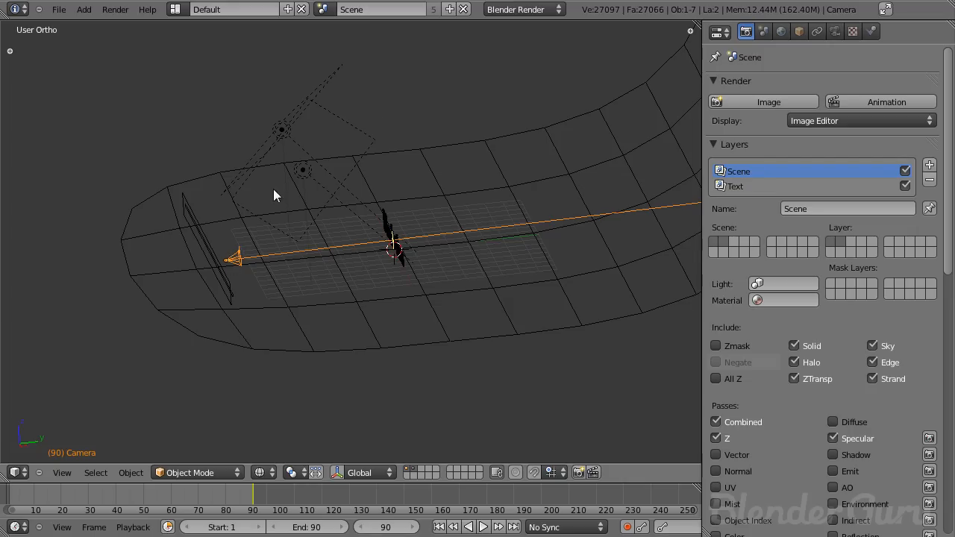
middle_click_drag(235, 259, 258, 259)
right_click(203, 232)
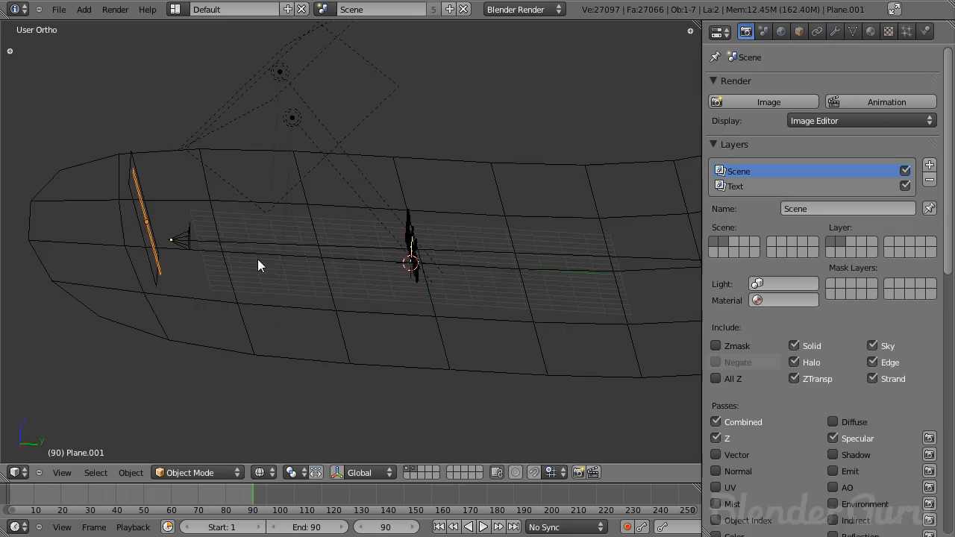
right_click(185, 240)
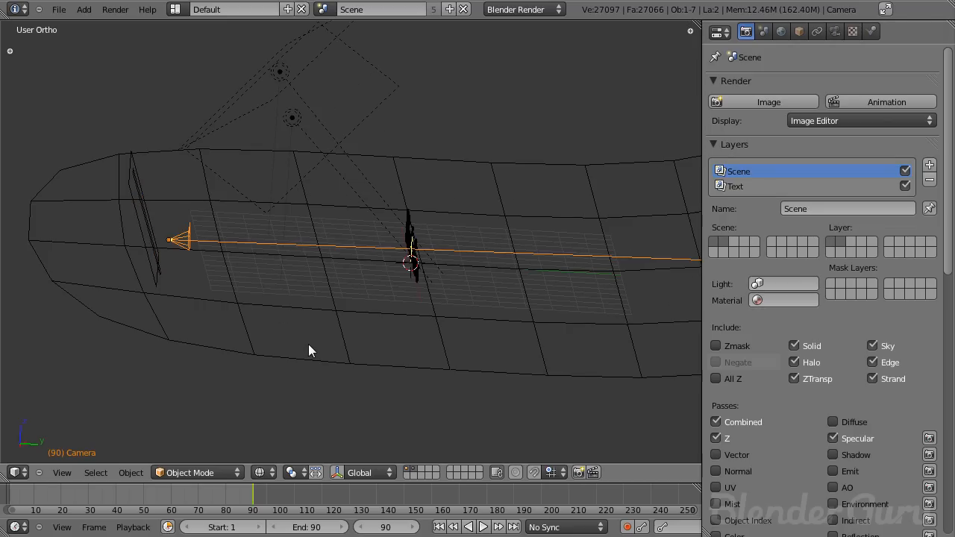
key("KP_3")
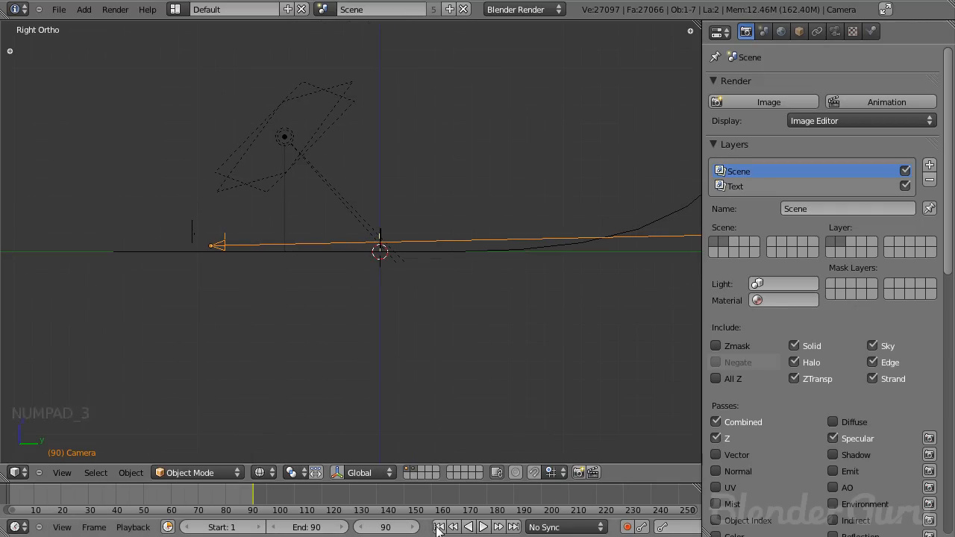
scroll(233, 308, "up", 4)
middle_click_drag(86, 244, 204, 252, "shift")
scroll(452, 403, "down", 3)
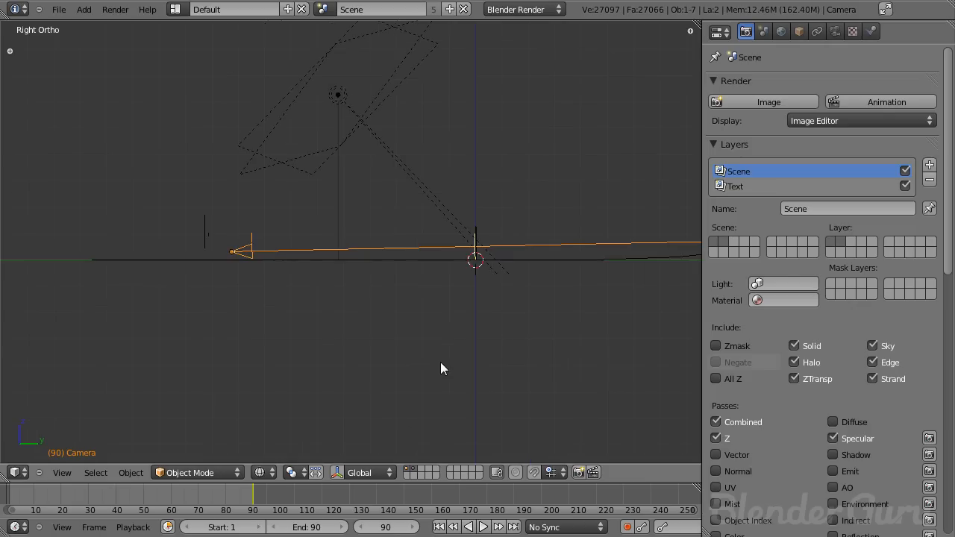
left_click(439, 526)
key("g")
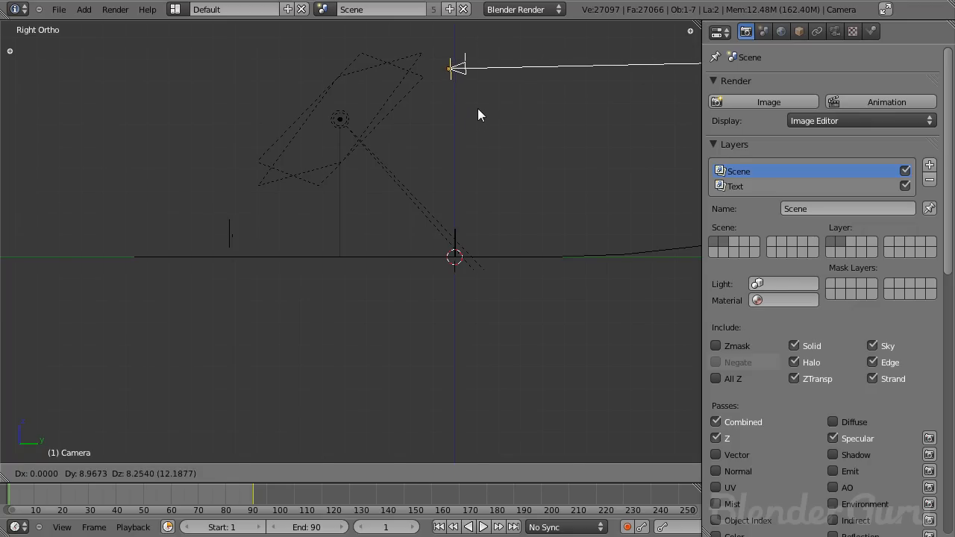
left_click(479, 110)
key("i")
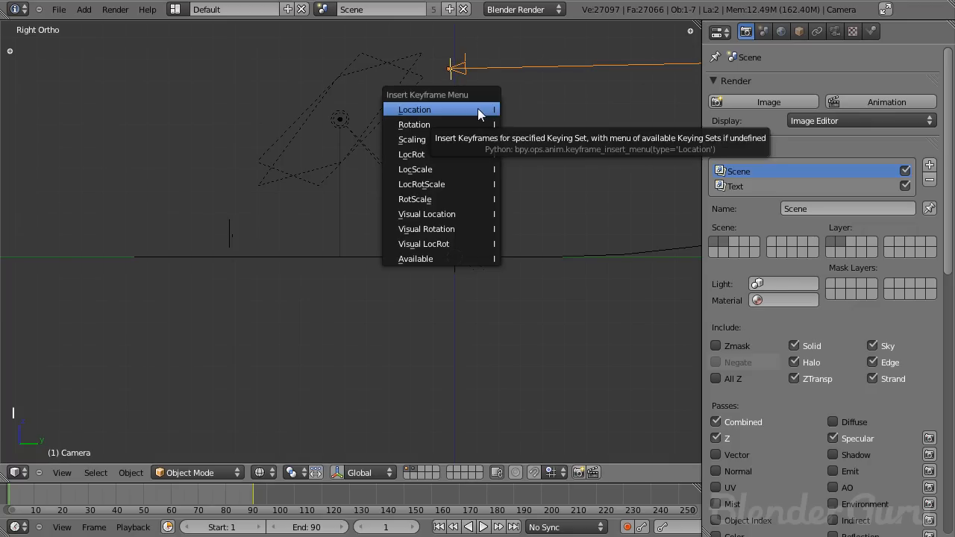
left_click(478, 110)
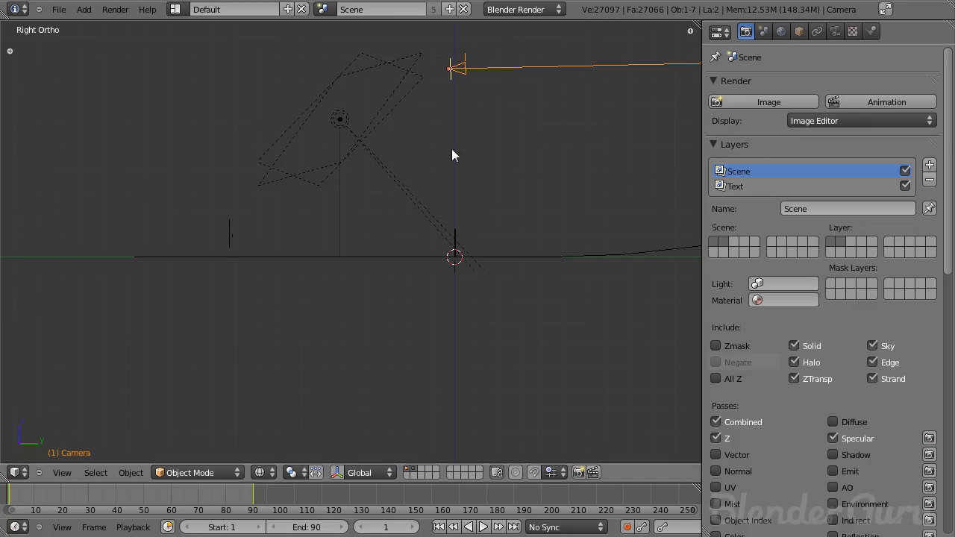
- Play back the camera animation through the camera view
key("alt+a")
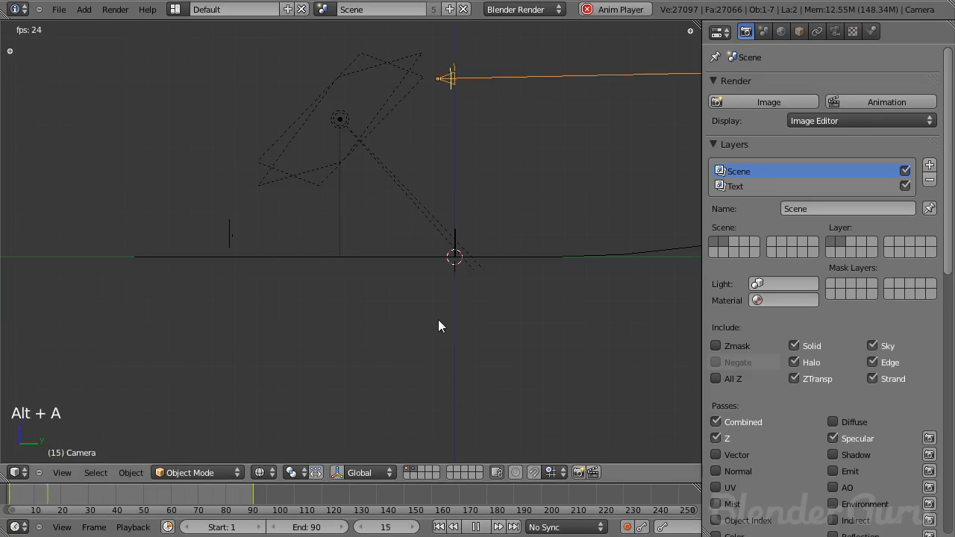
key("Escape")
key("KP_0")
key("alt+a")
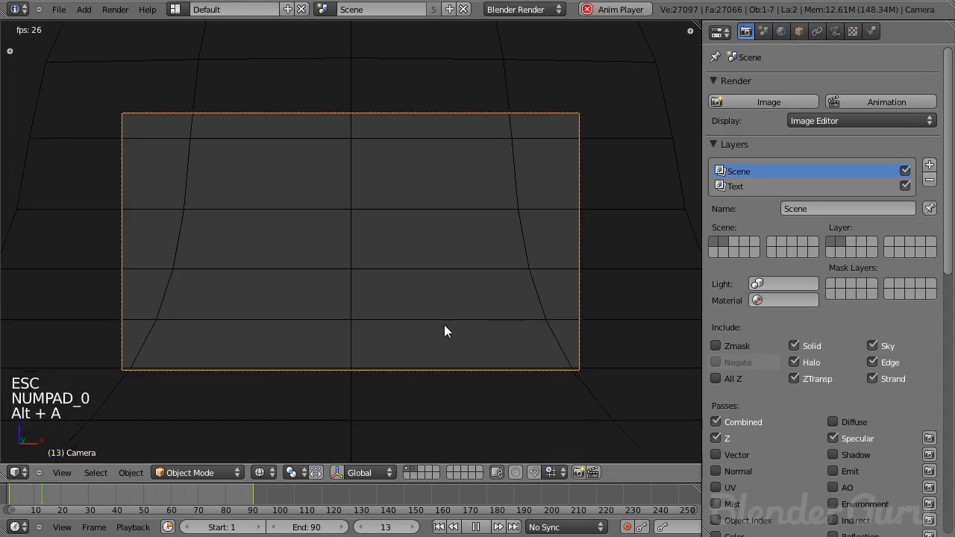
key("z")
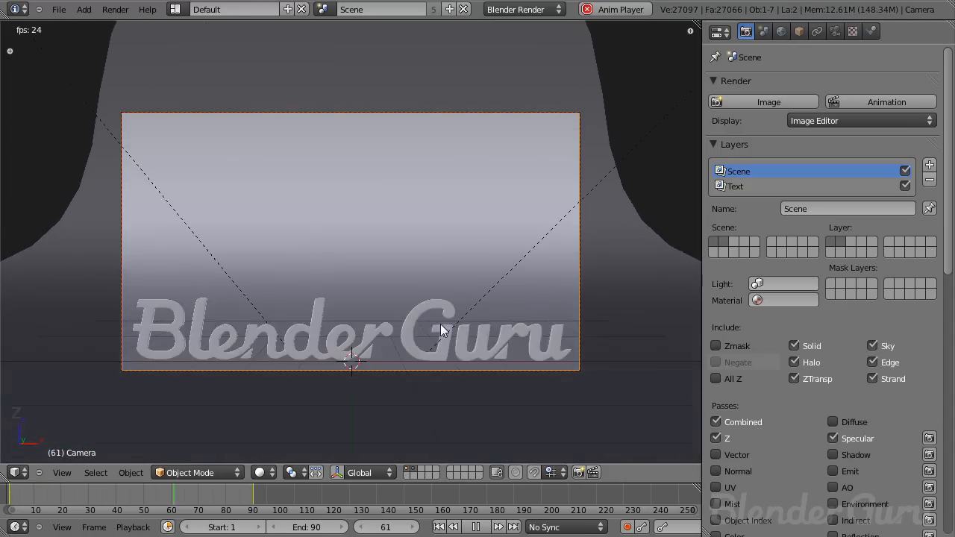
key("Escape")
key("KP_3")
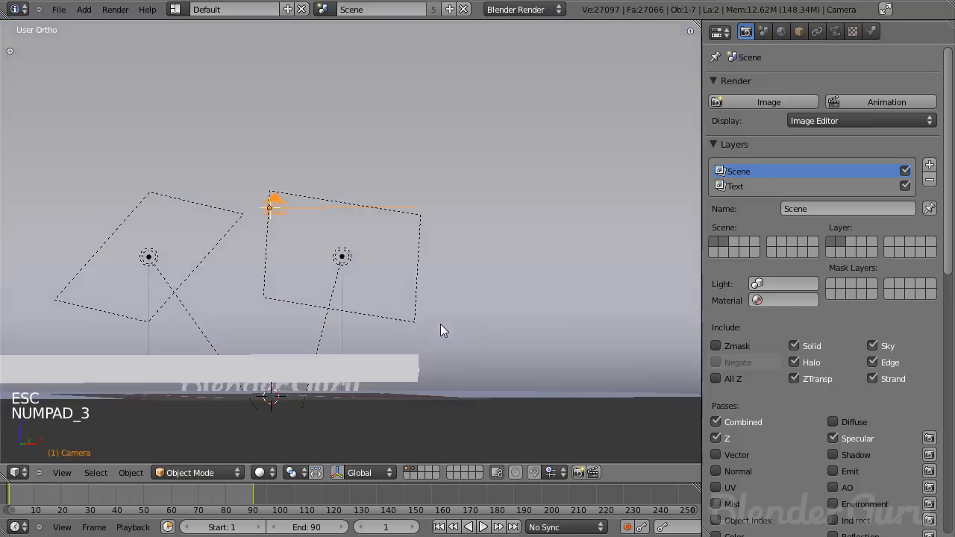
key("z")
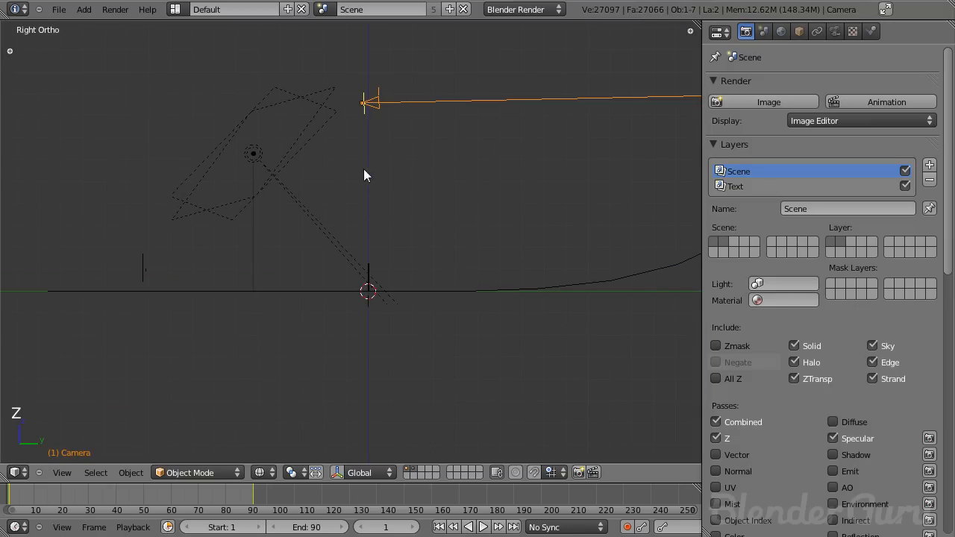
- Select the text and add an Empty at its origin in the right view
scroll(366, 247, "up", 3)
right_click(384, 288)
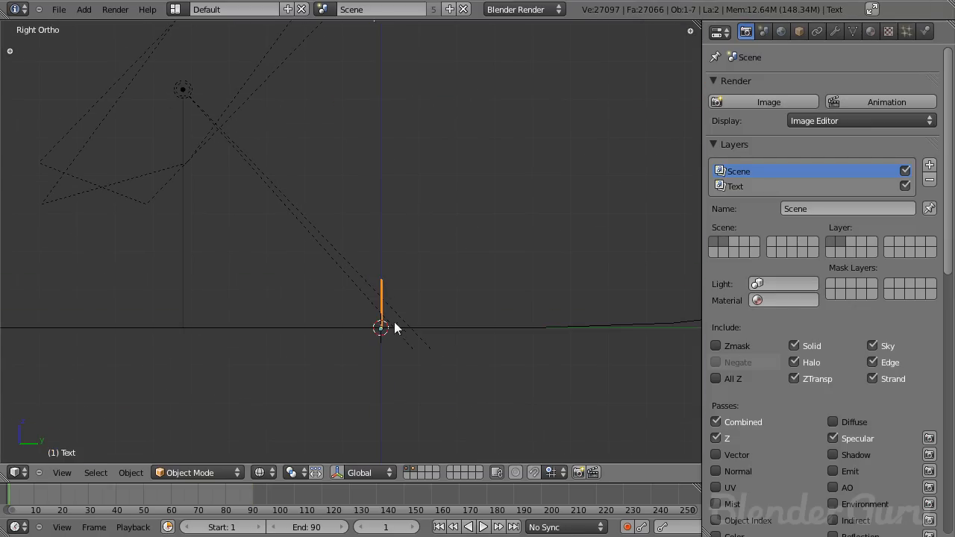
key("shift+a")
mouse_move(387, 340)
left_click(363, 449)
middle_click_drag(362, 439, 324, 261)
- Select the camera together with the Empty and add a Track To constraint so the camera follows the Empty
right_click(348, 112)
scroll(404, 264, "up", 6)
middle_click_drag(387, 332, 306, 243, "shift")
scroll(329, 300, "up", 3)
middle_click_drag(332, 308, 349, 328)
right_click(323, 332)
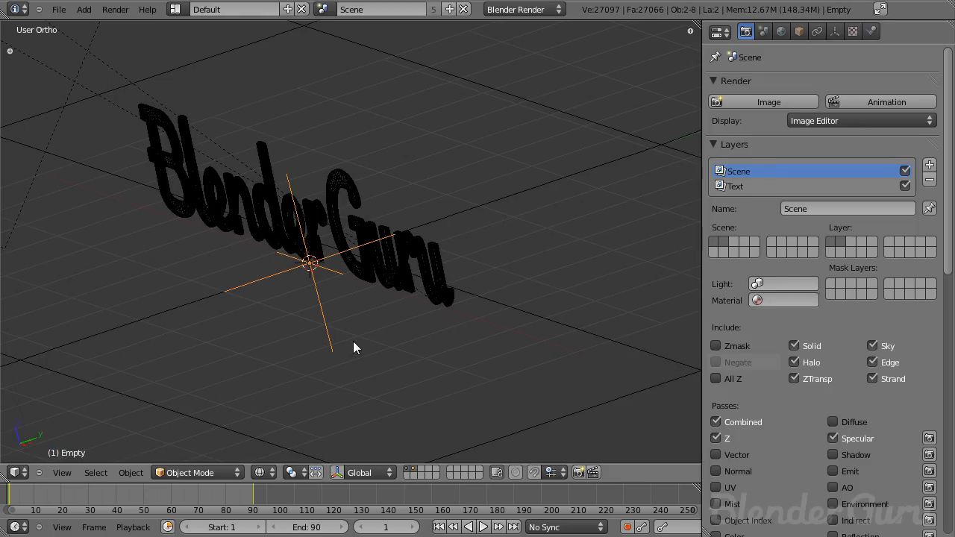
key("ctrl+t")
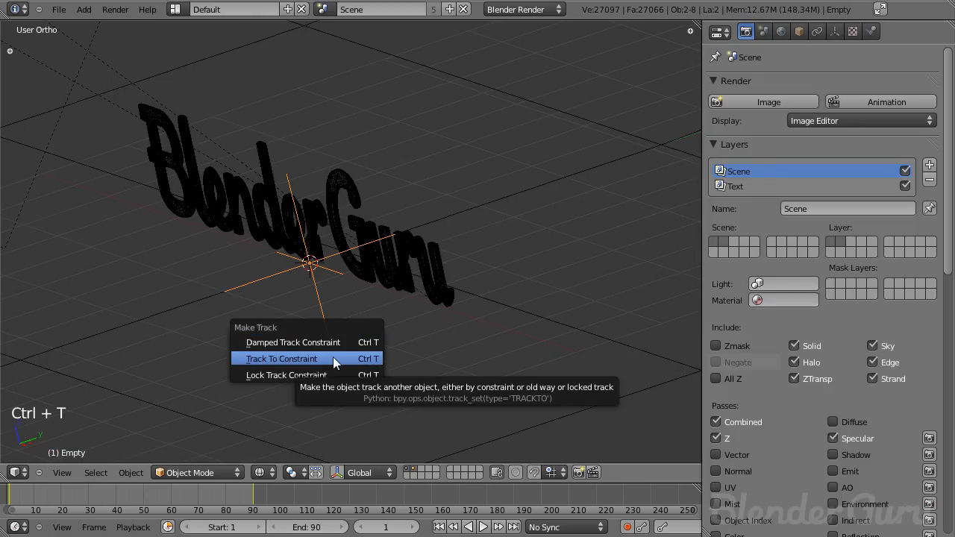
left_click(333, 358)
middle_click_drag(333, 356, 328, 252)
- Play back the tracked camera animation in the right view and through the camera view
key("KP_3")
key("alt+a")
key("Escape")
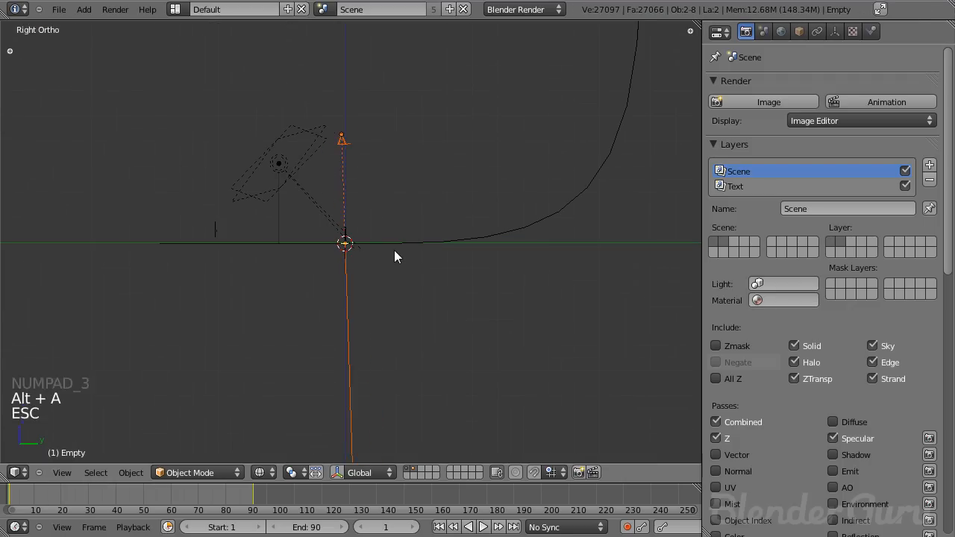
key("KP_0")
key("z")
key("alt+a")
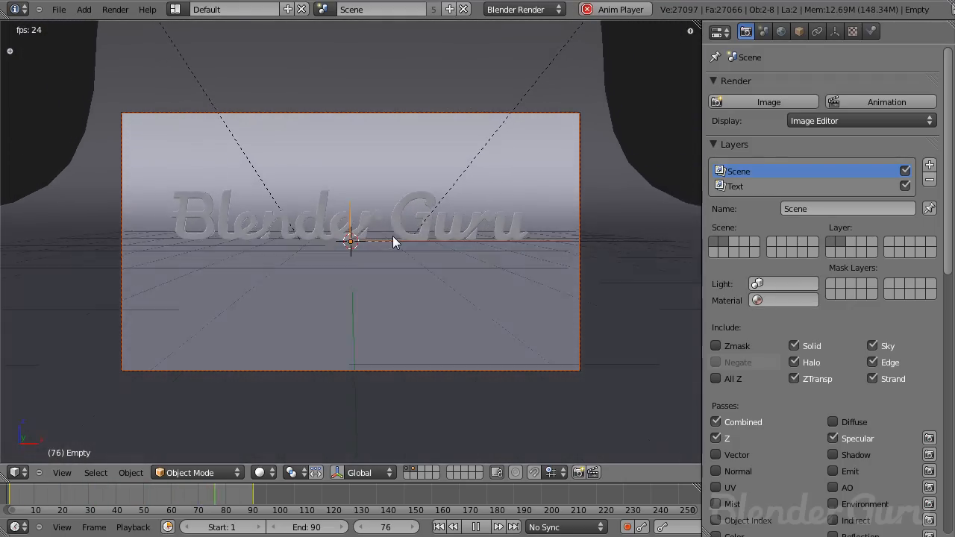
key("Escape")
key("alt+a")
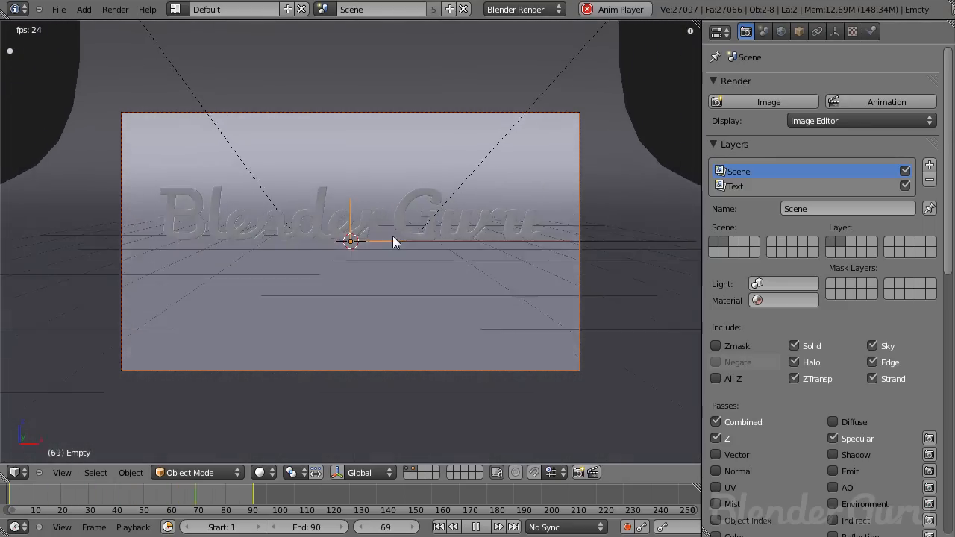
key("alt+a")
- Select the camera, split the 3D view and turn the new area into a Graph Editor
key("KP_3")
key("z")
right_click(232, 240)
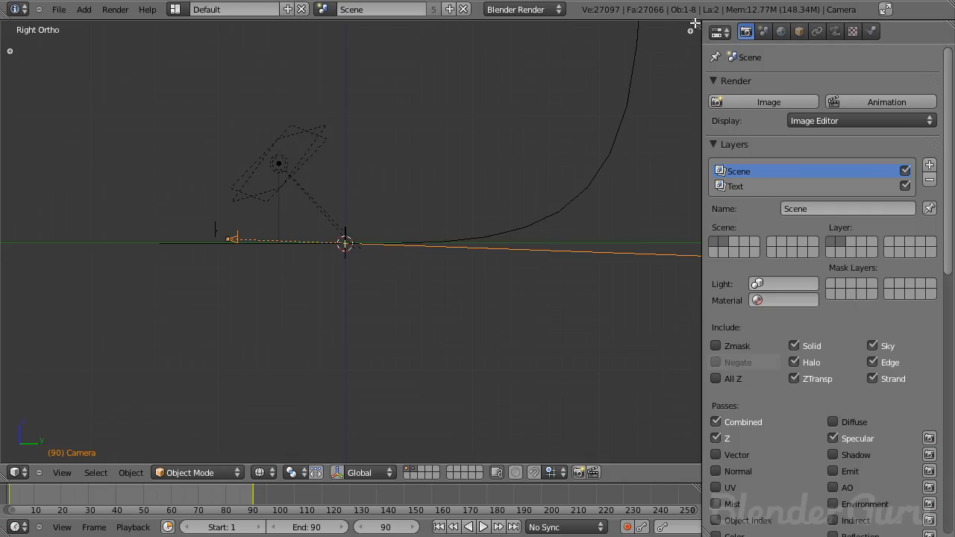
left_click_drag(697, 24, 326, 246)
left_click(343, 473)
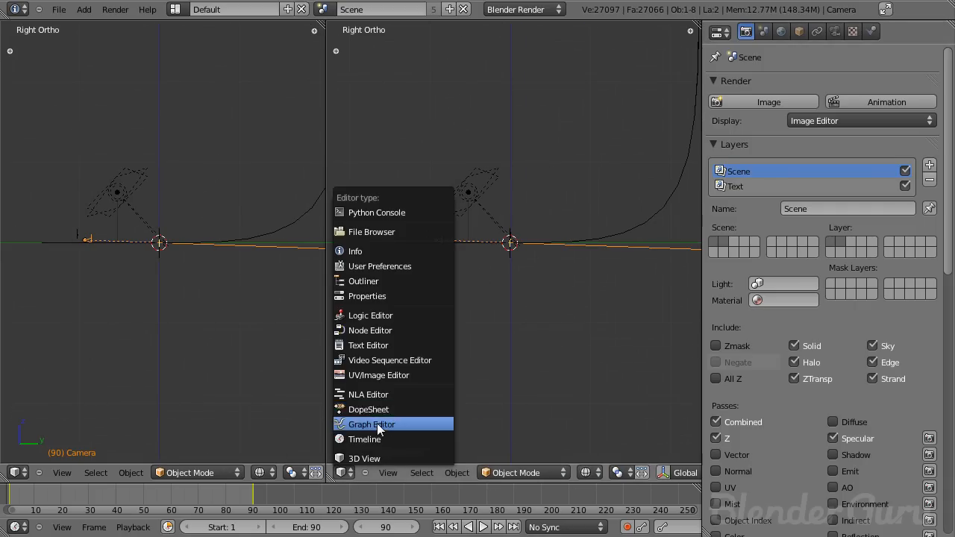
left_click(373, 424)
- Scale the handles of the camera's first Z-location keyframe by about 1.5 for a longer ease-out
middle_click_drag(584, 328, 613, 322)
scroll(613, 322, "down", 2)
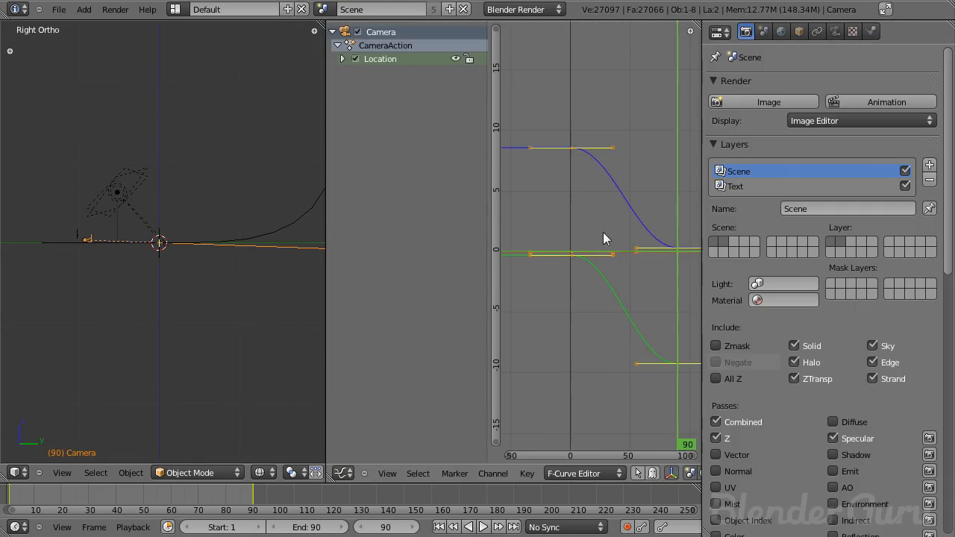
right_click(575, 149)
left_click(343, 59)
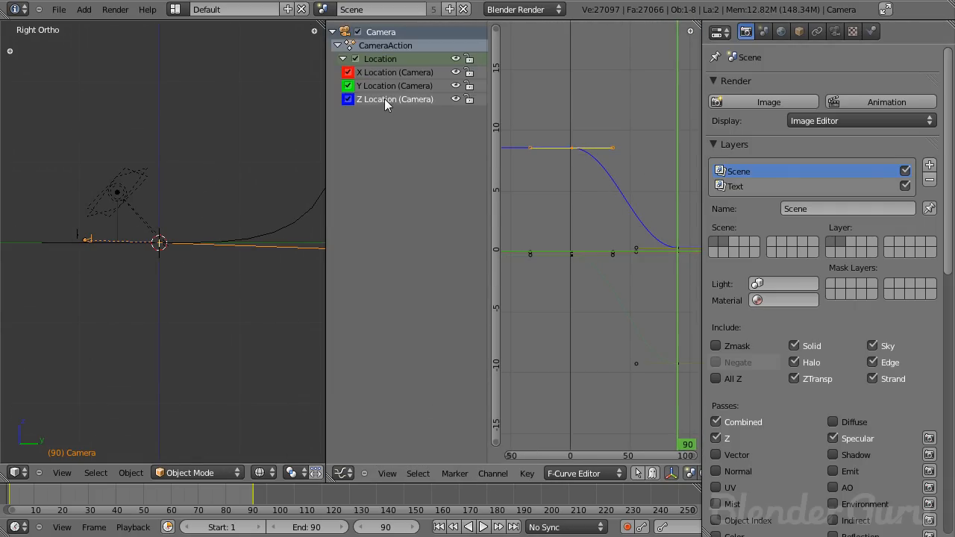
key("s")
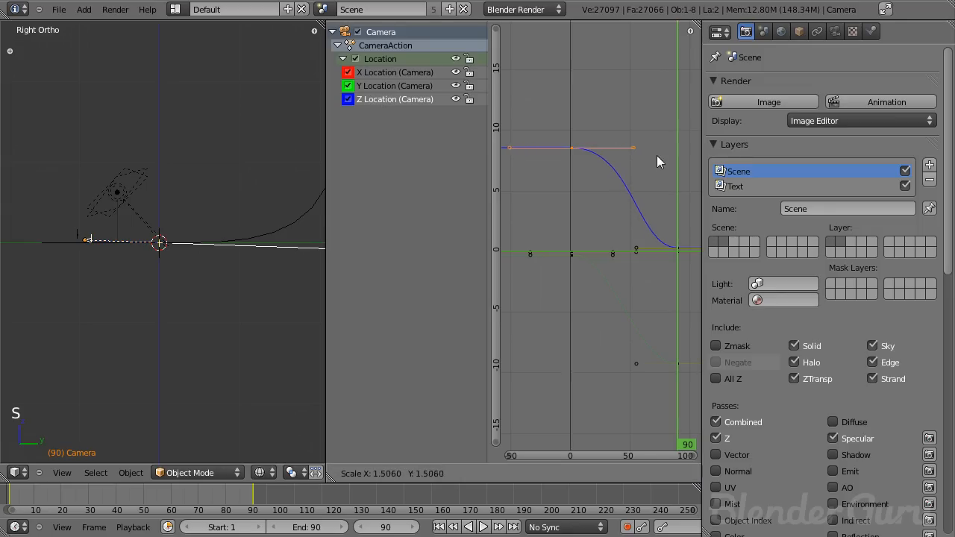
left_click(676, 155)
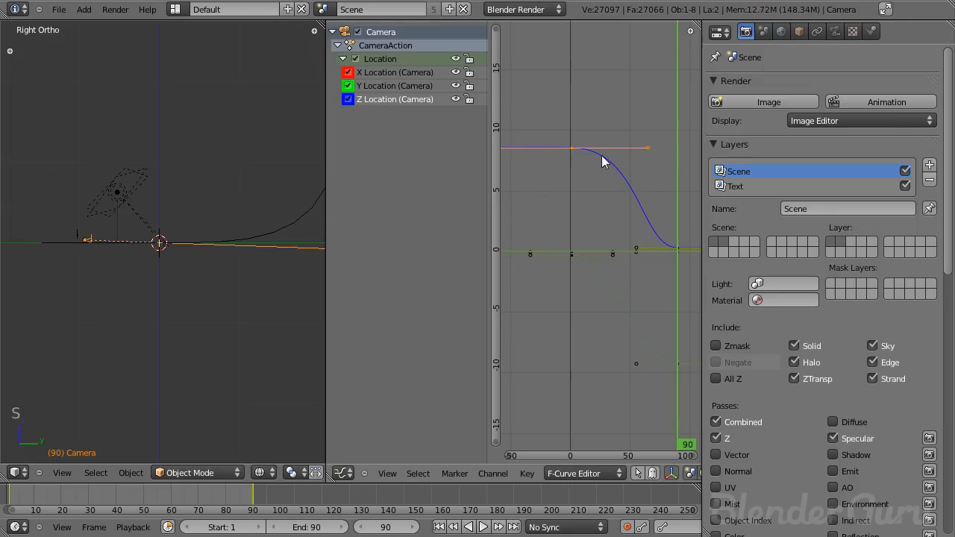
- Play the camera animation from frame 1 through the camera view
scroll(99, 274, "up", 4)
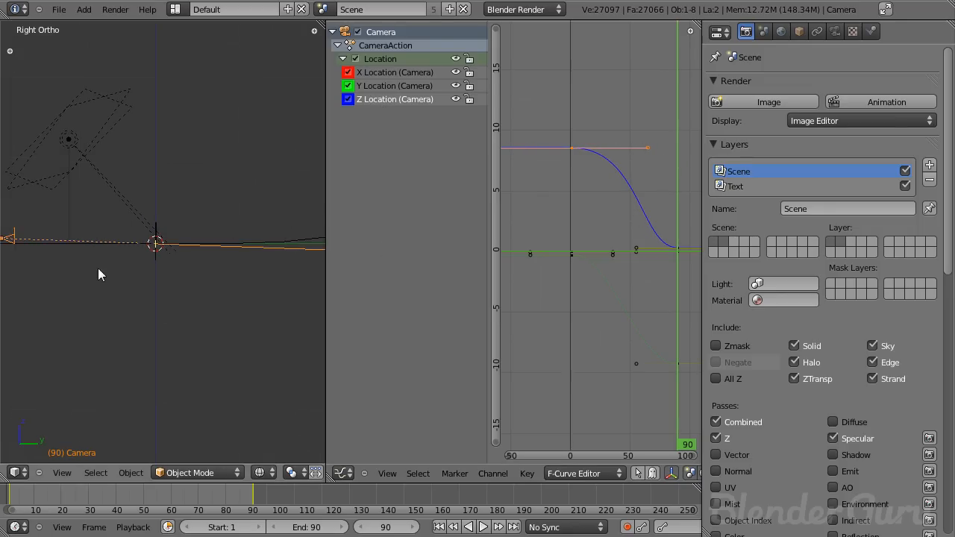
left_click(439, 527)
key("KP_0")
key("z")
key("alt+a")
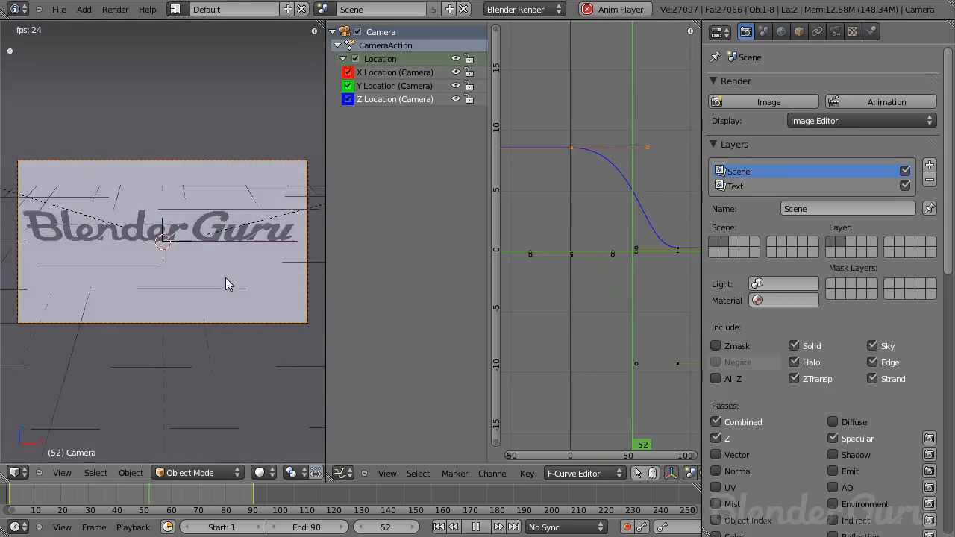
key("Escape")
key("alt+a")
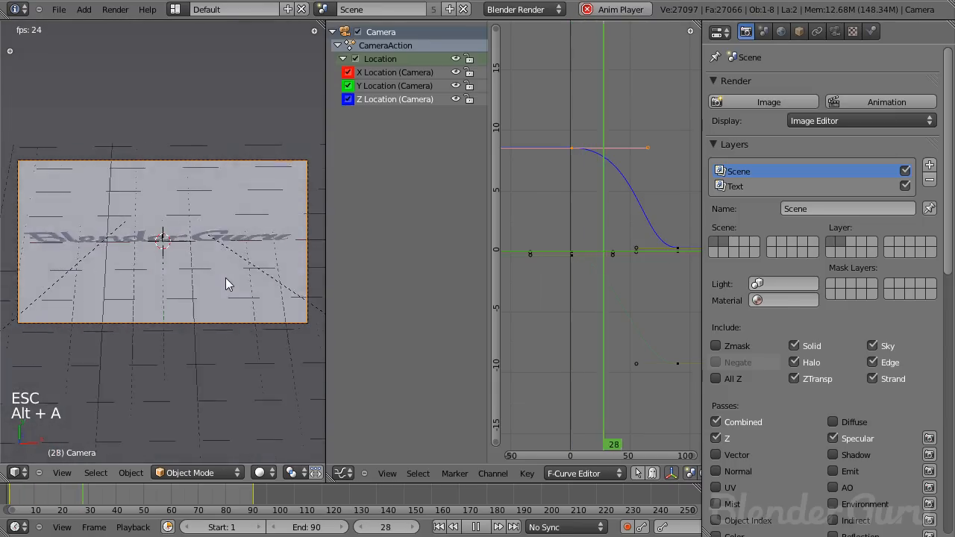
key("Escape")
key("alt+a")
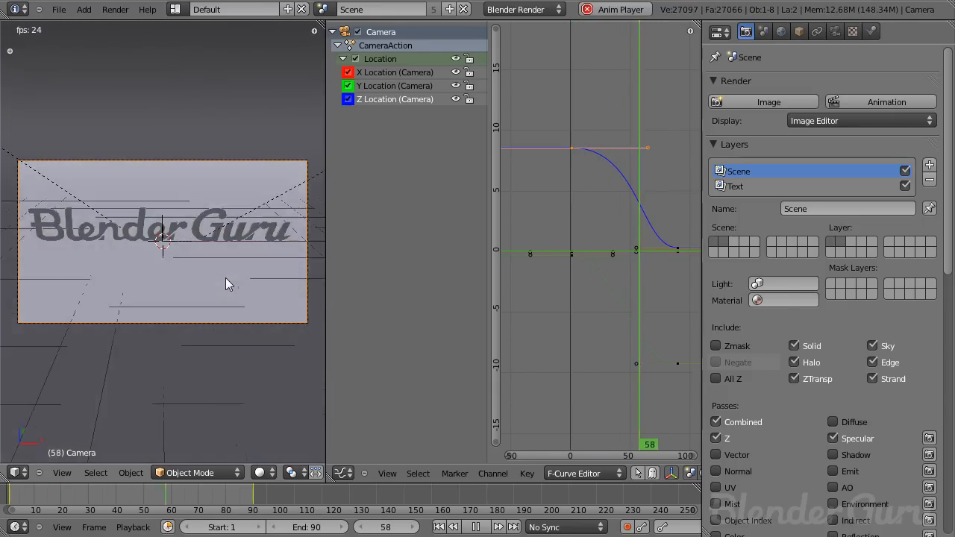
key("Escape")
key("alt+a")
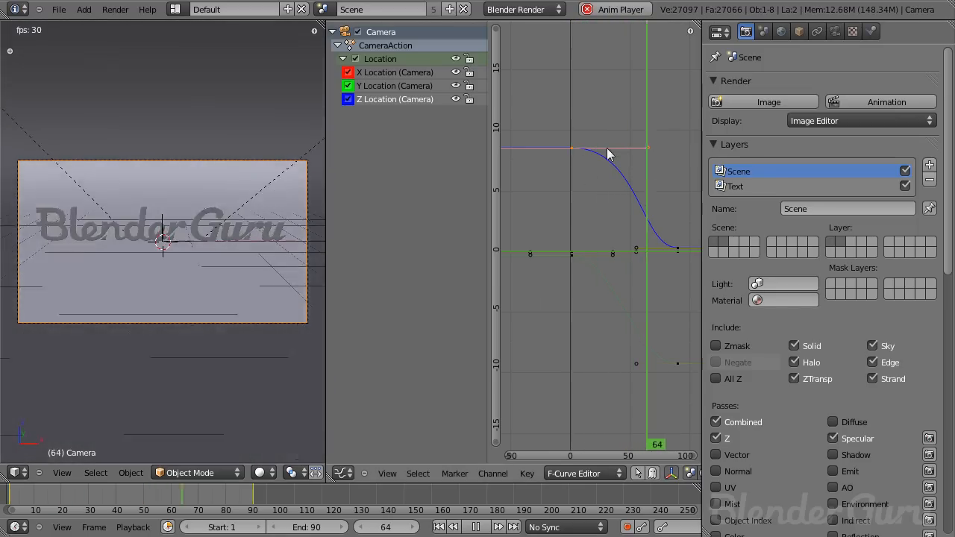
key("Escape")
- Scale the handles of the camera's first Y-location keyframe and play the animation to check the motion
left_click(574, 255)
left_click(575, 252)
key("s")
key("s")
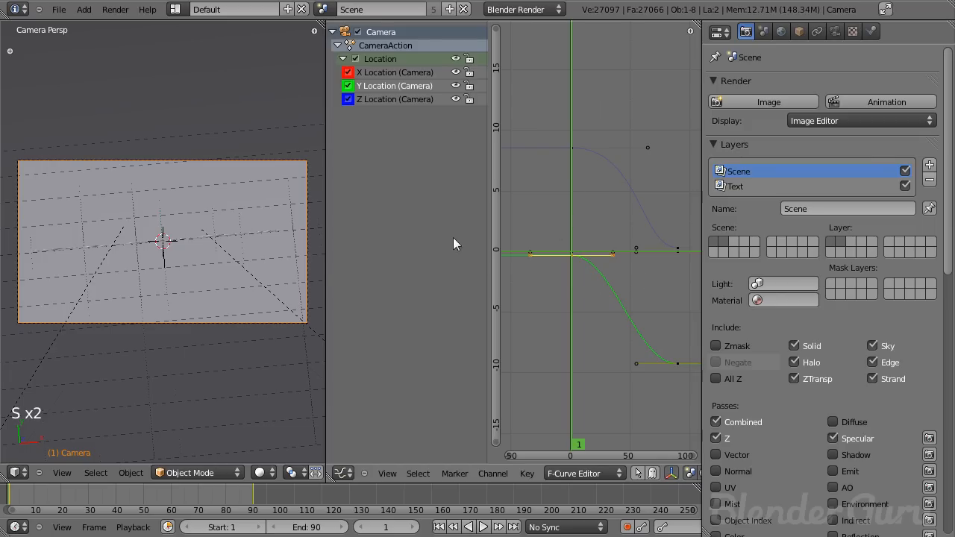
key("s")
left_click(617, 275)
key("s")
left_click(635, 272)
key("alt+a")
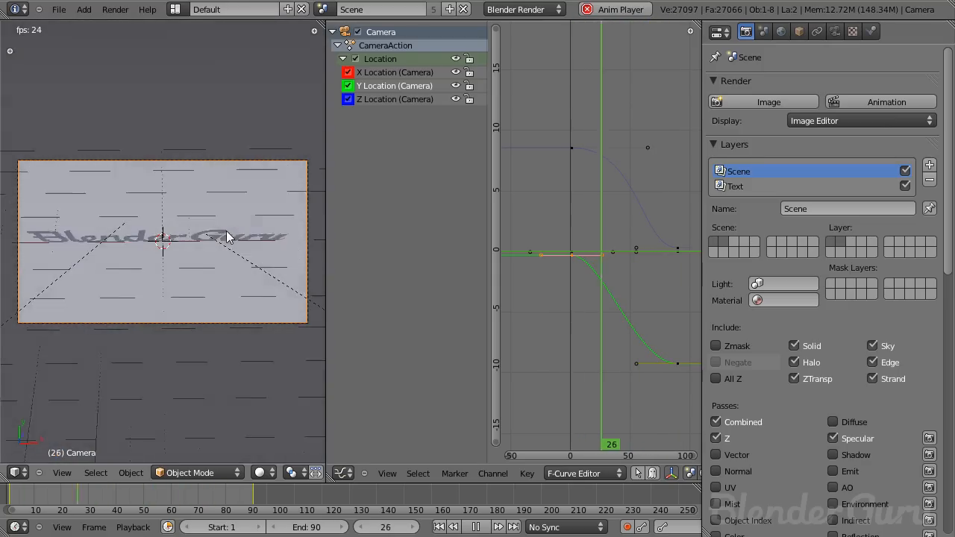
key("alt+a")
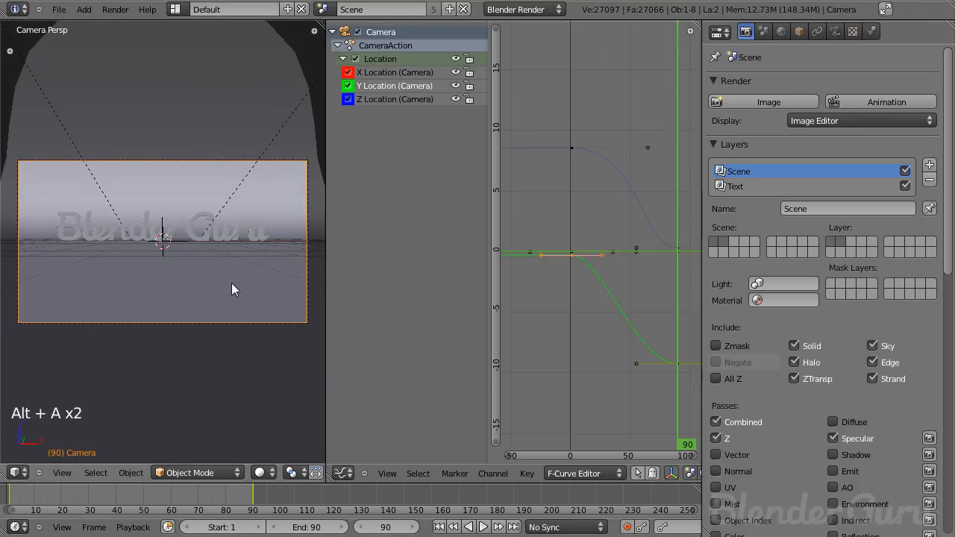
- Show the last render result in a maximized image editor
key("F11")
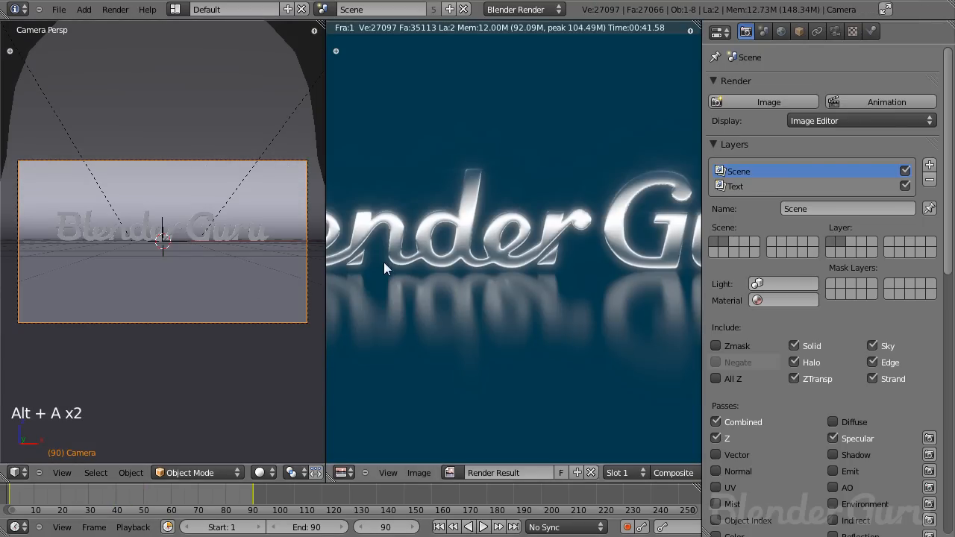
key("ctrl+Up")
scroll(452, 267, "down", 2)
scroll(453, 268, "up", 2)
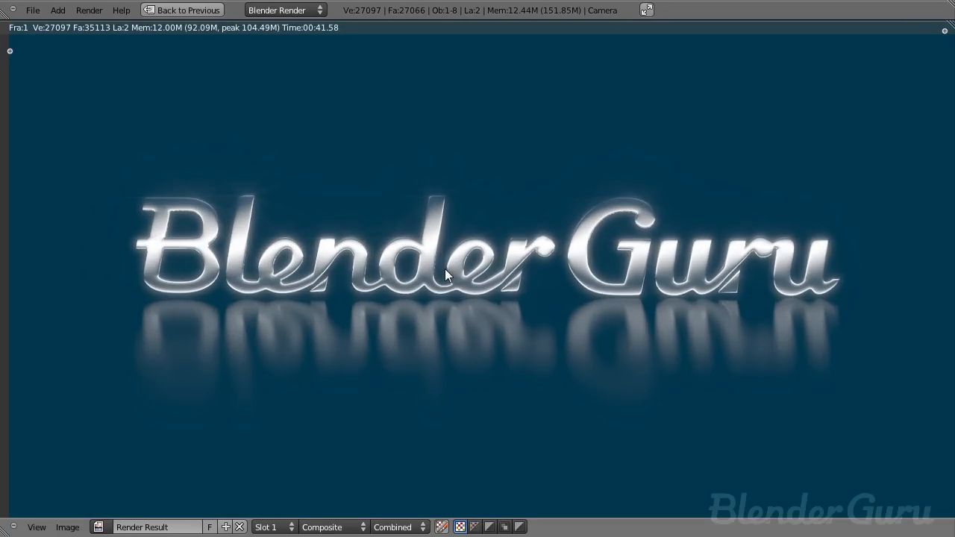